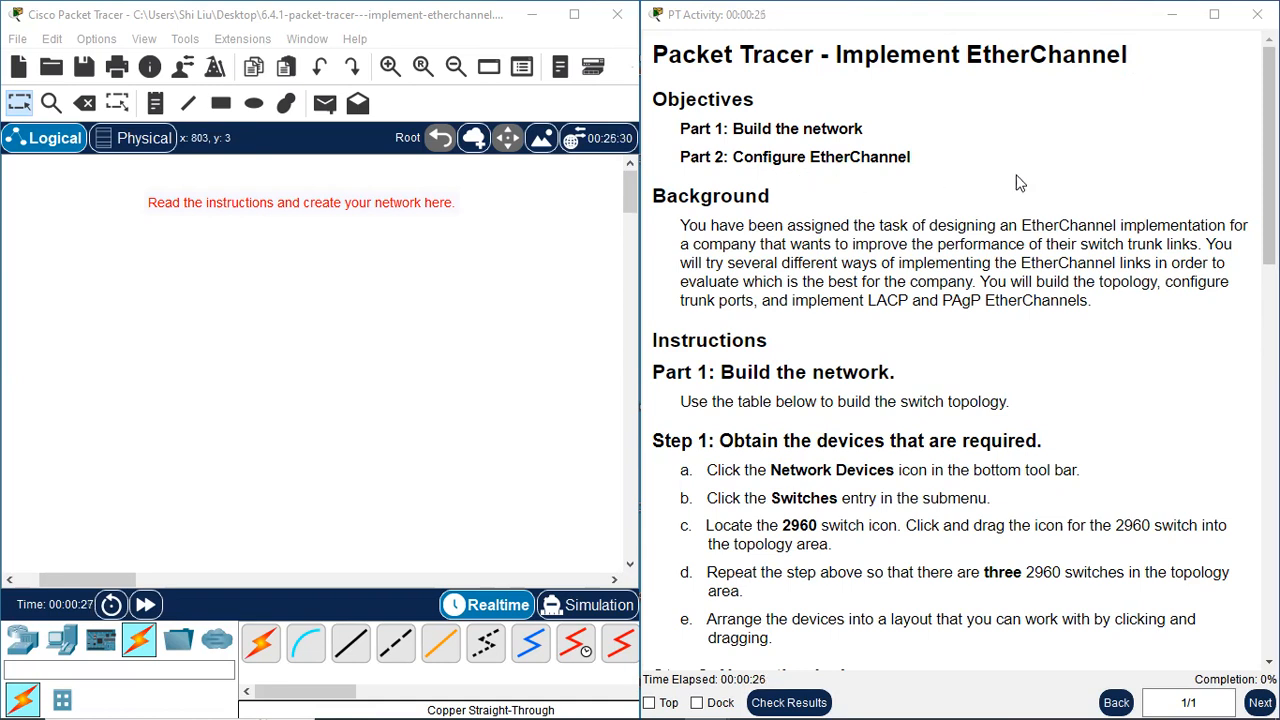
# Read the activity's background and the Part 1 instructions on which switches to obtain for the topology
pyautogui.scroll(-2, 1062, 160)
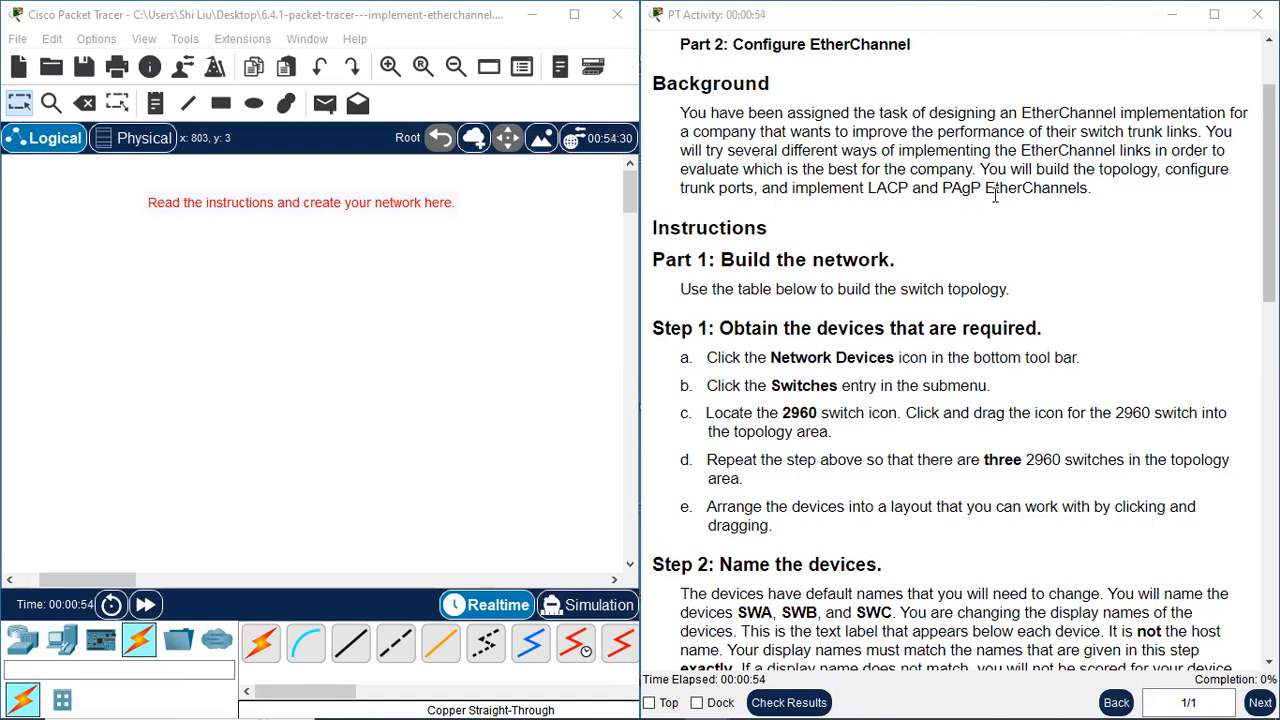
pyautogui.moveTo(1053, 172); pyautogui.dragTo(1155, 168)
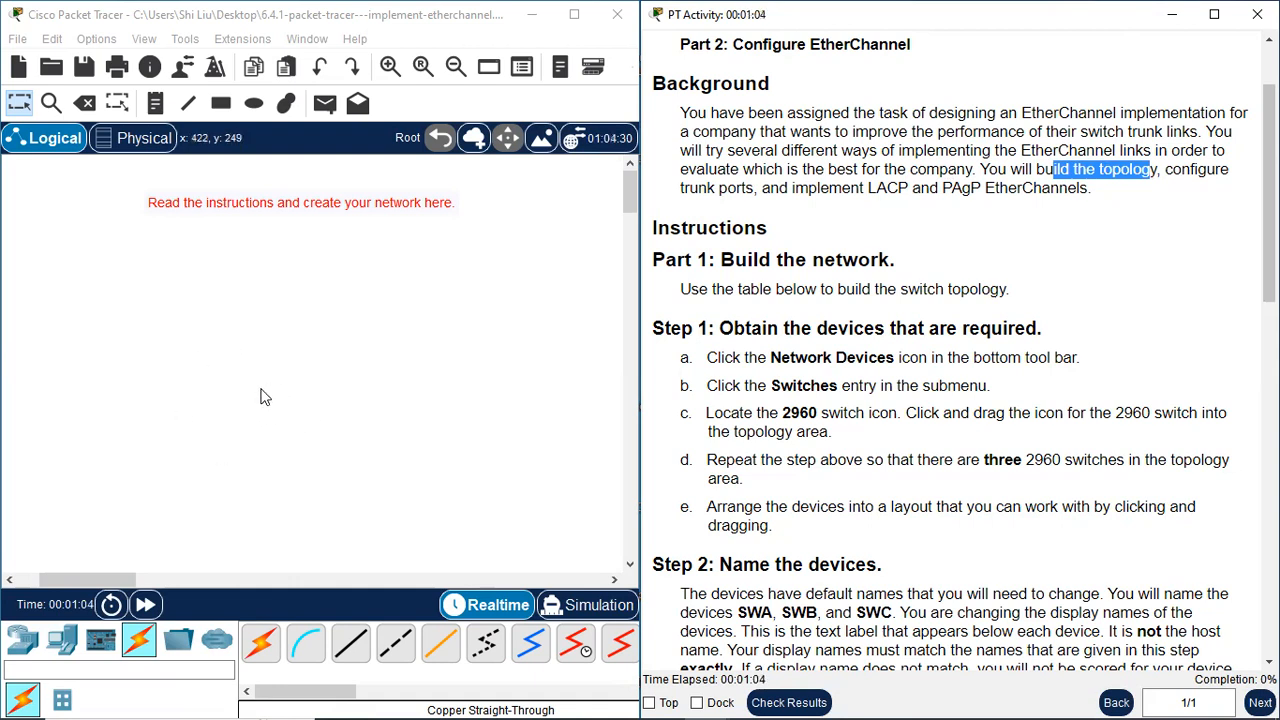
pyautogui.scroll(-2, 945, 270)
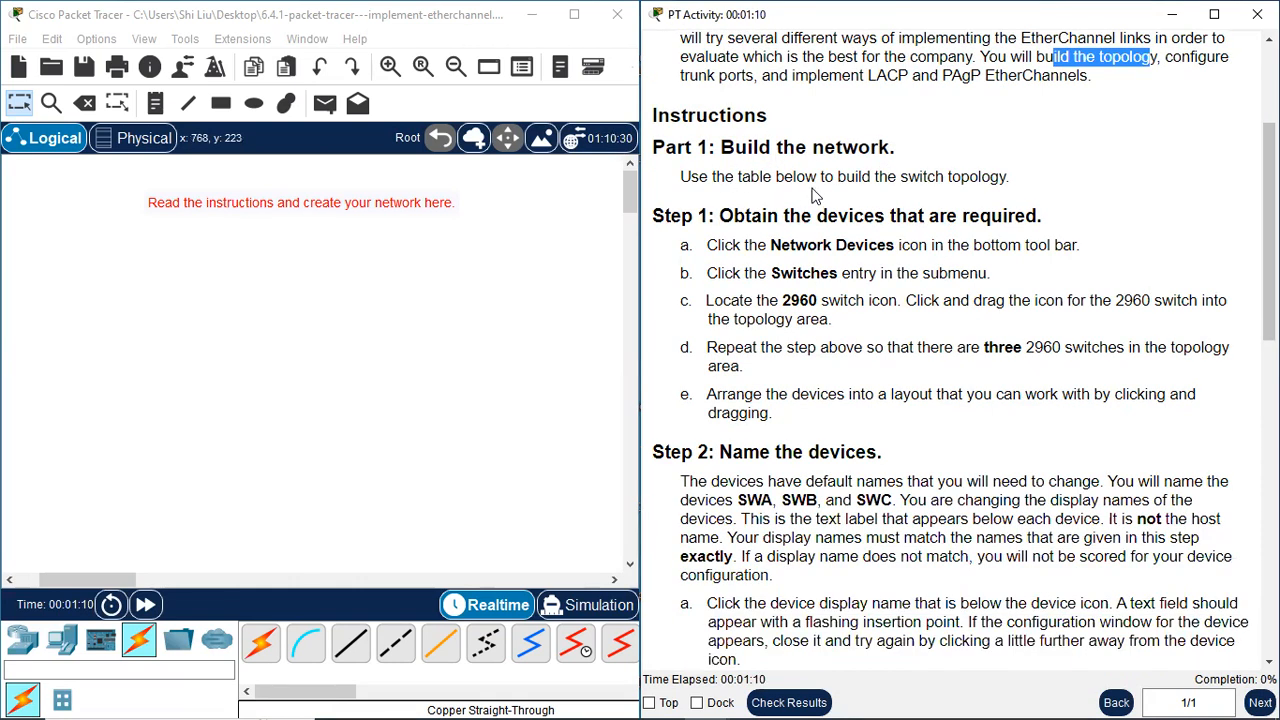
pyautogui.moveTo(918, 179); pyautogui.dragTo(997, 177)
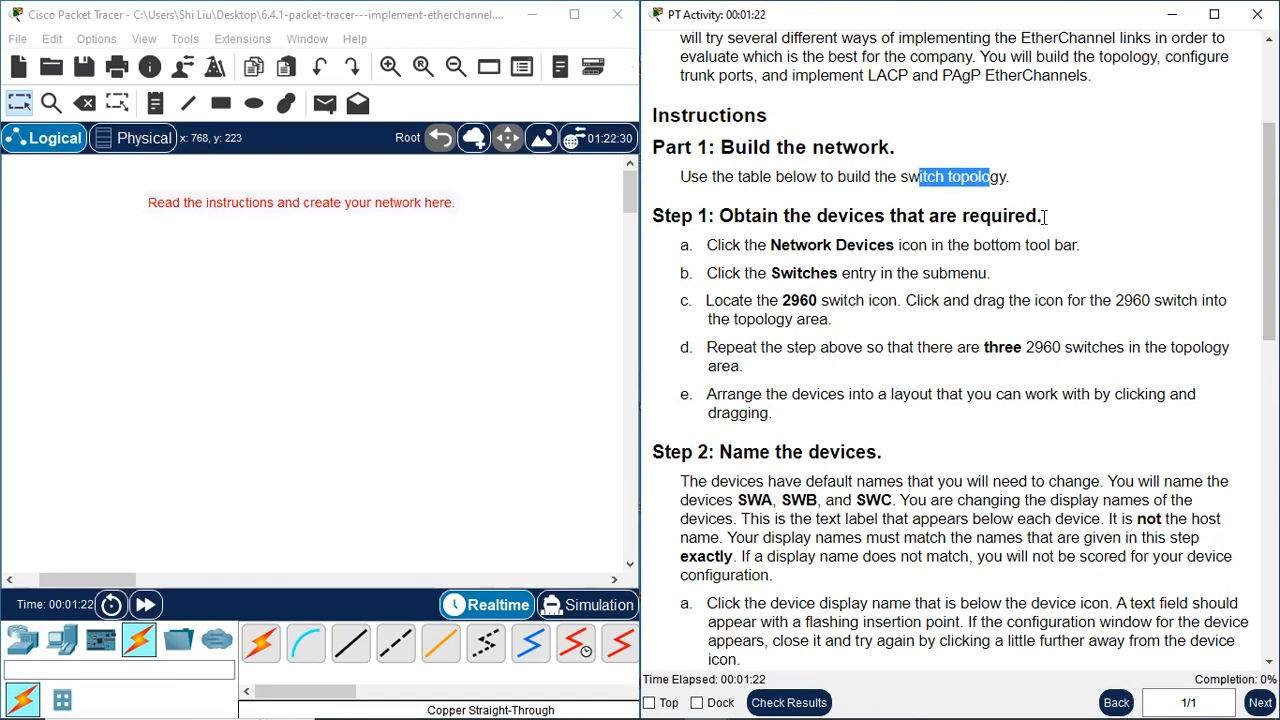
pyautogui.scroll(-1, 1075, 224)
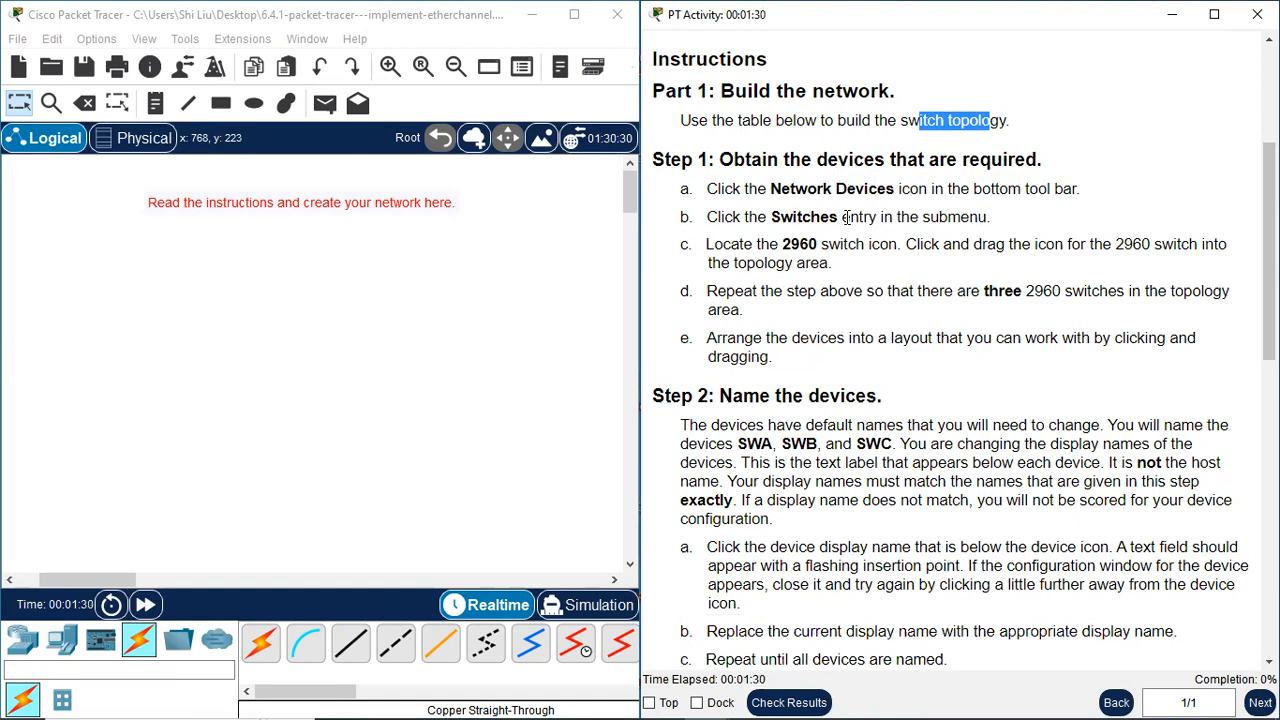
pyautogui.moveTo(784, 244); pyautogui.dragTo(866, 245)
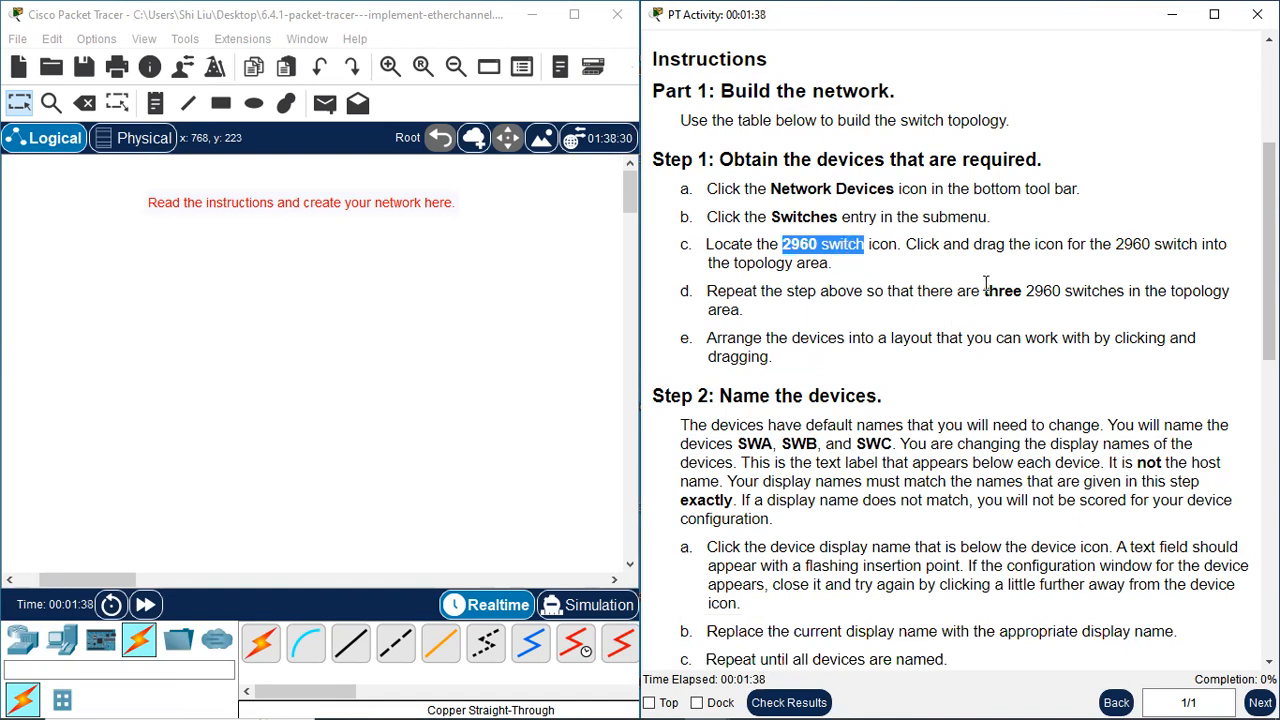
pyautogui.moveTo(986, 291); pyautogui.dragTo(1125, 296)
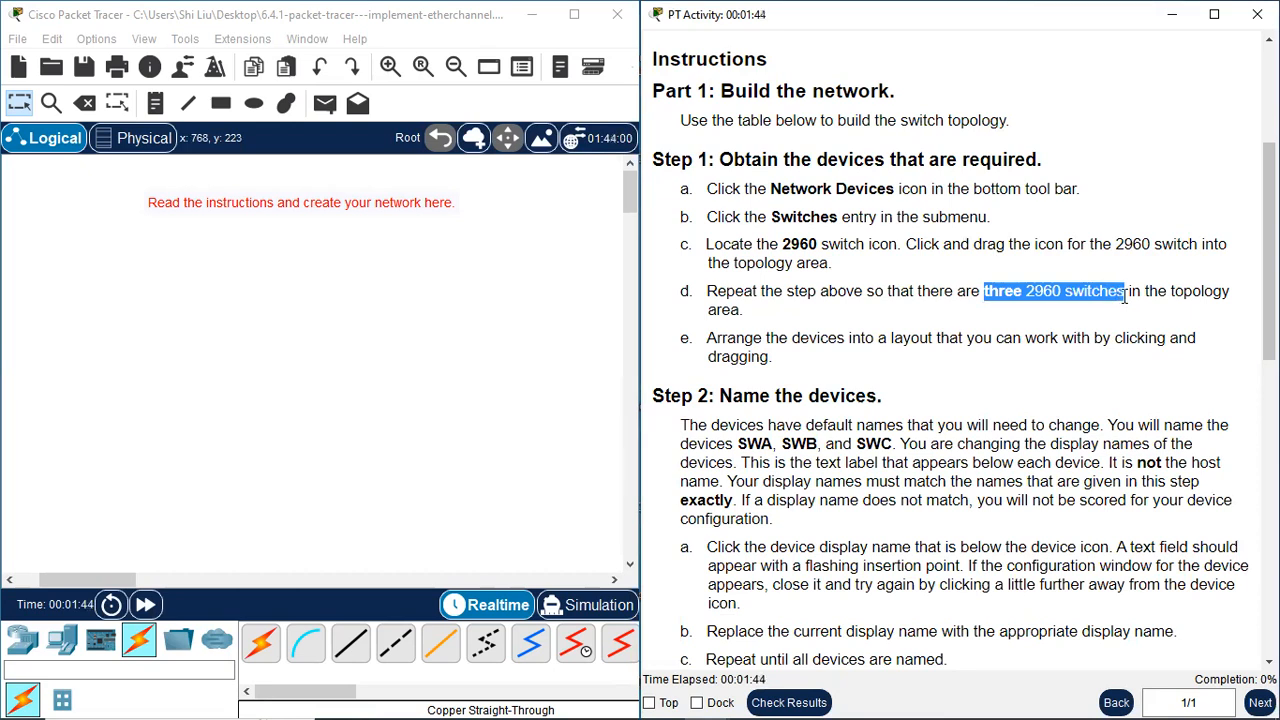
pyautogui.click(1043, 297)
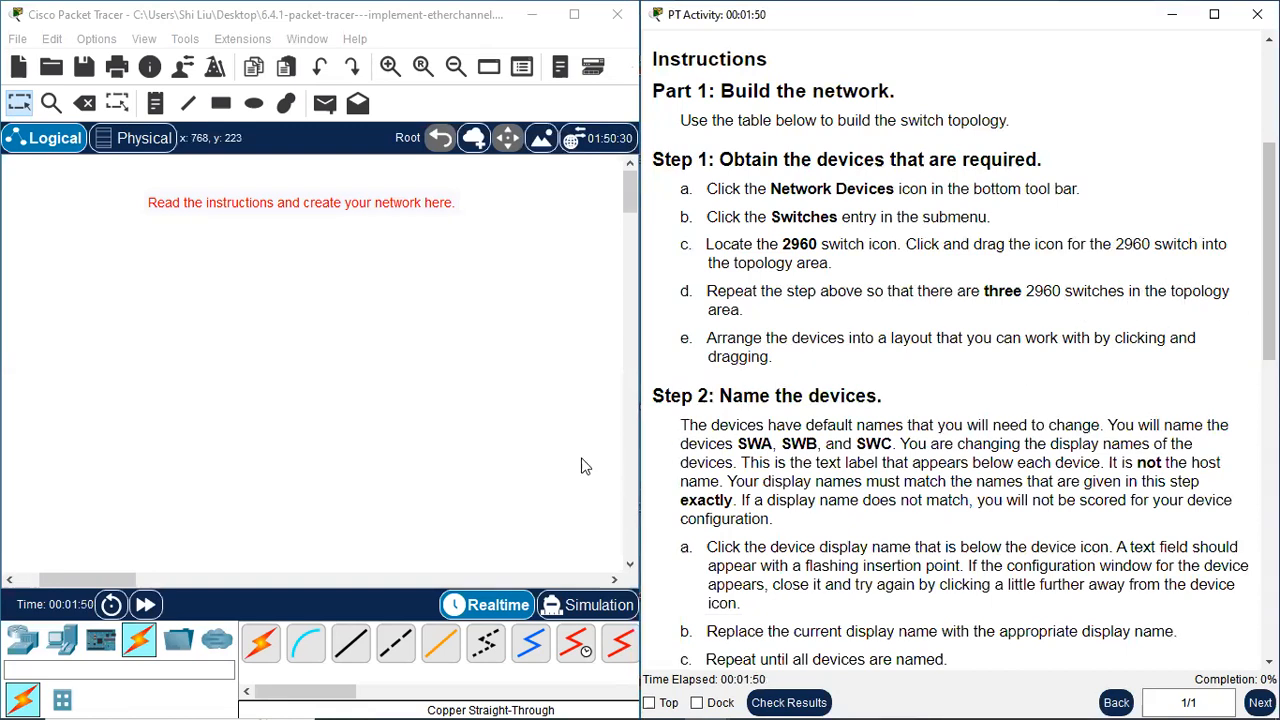
# Place three 2960 switches in the workspace in a triangle, one above and two below
pyautogui.click(27, 646)
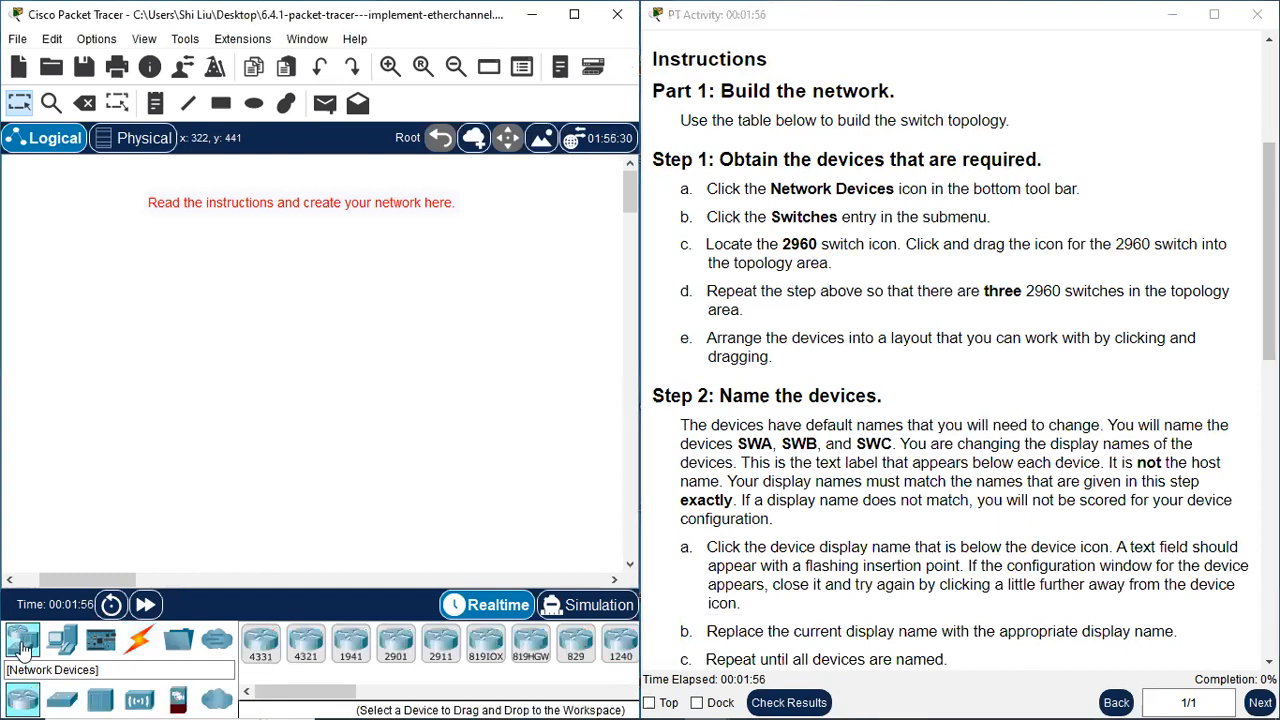
pyautogui.click(63, 700)
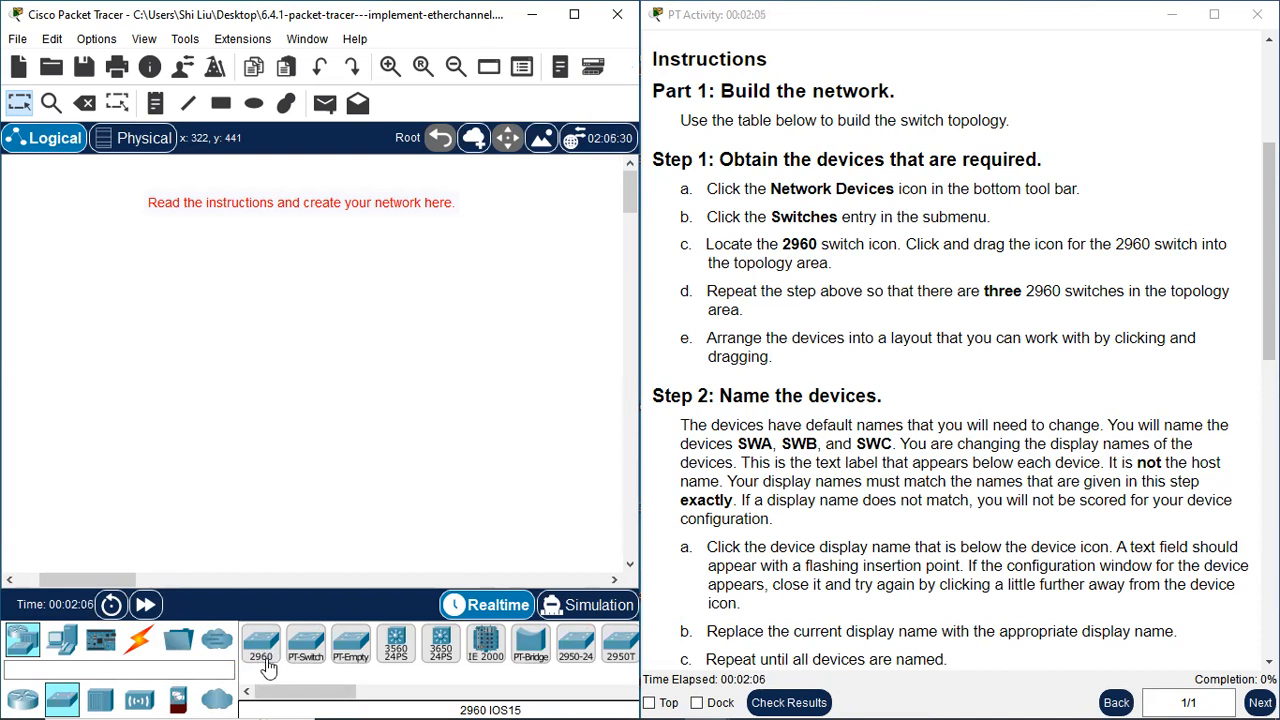
pyautogui.moveTo(263, 648); pyautogui.dragTo(269, 201)
pyautogui.moveTo(263, 648); pyautogui.dragTo(147, 422)
pyautogui.moveTo(263, 645); pyautogui.dragTo(410, 428)
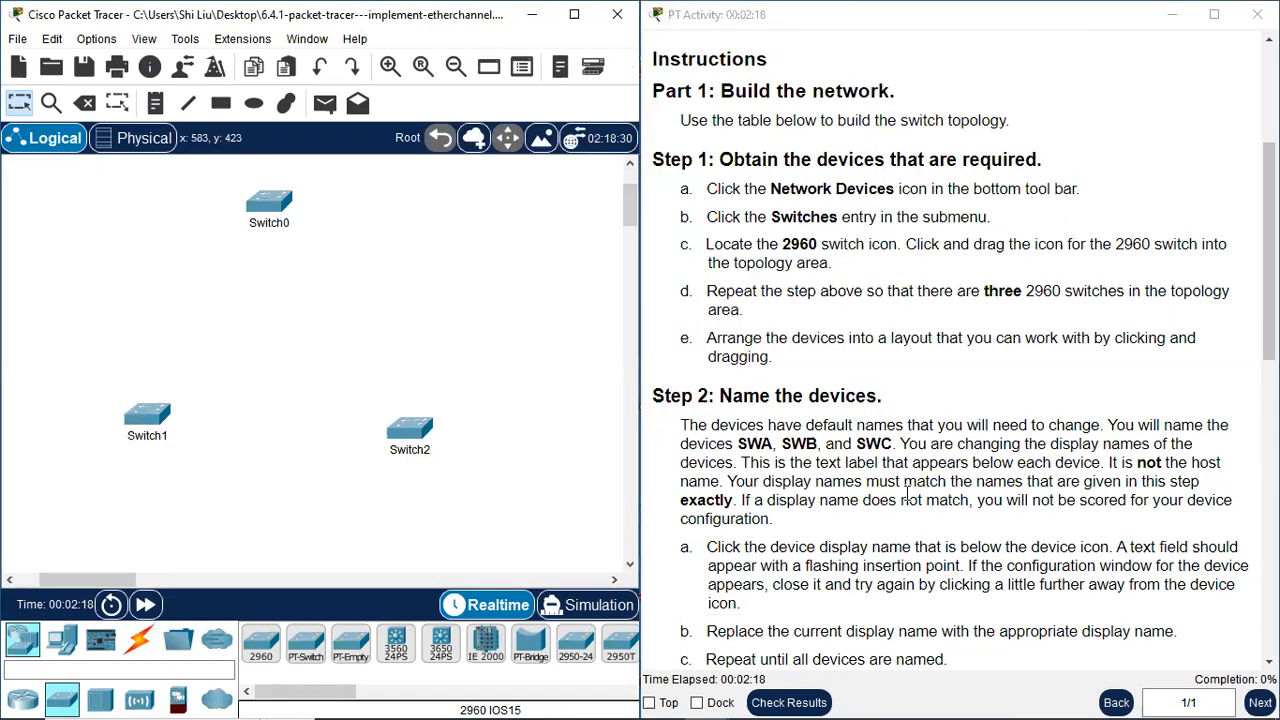
# Rename the upper switch, Switch0, as SWA, following the device naming instructions
pyautogui.scroll(-6, 925, 480)
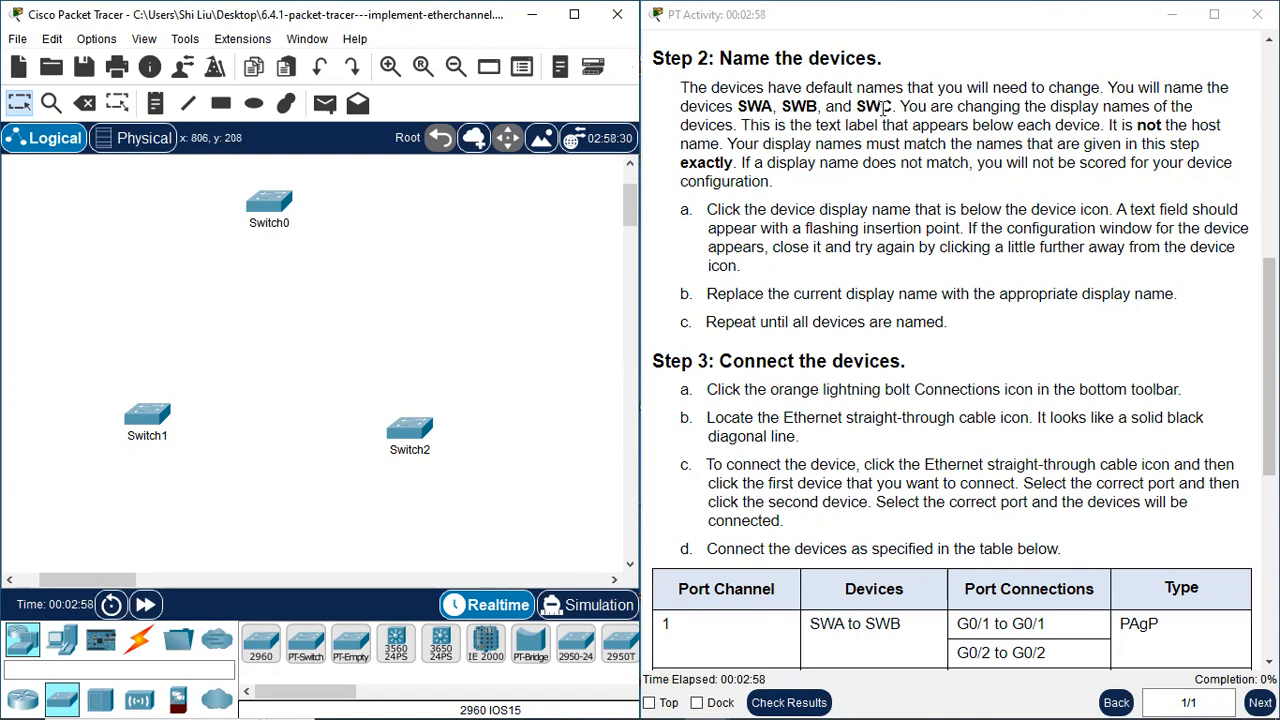
pyautogui.click(269, 224)
pyautogui.moveTo(287, 224); pyautogui.dragTo(257, 229)
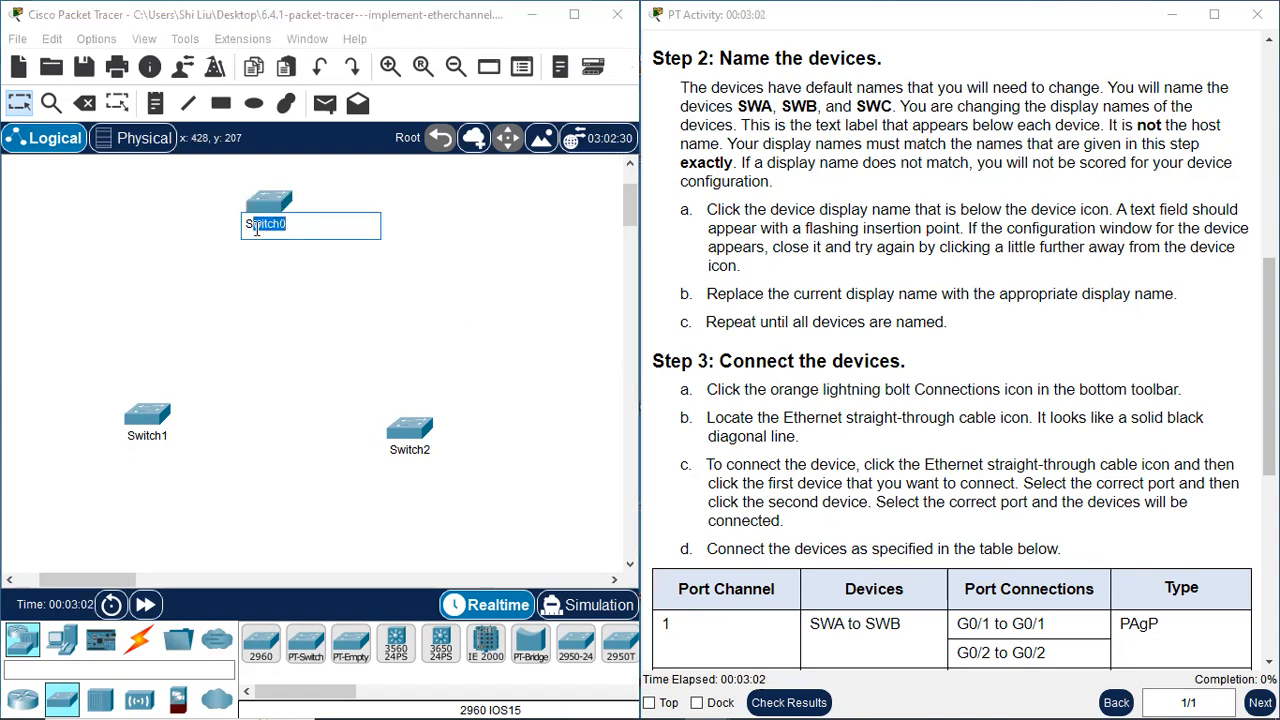
pyautogui.press('BackSpace')
pyautogui.write('WA')
pyautogui.press('Return')
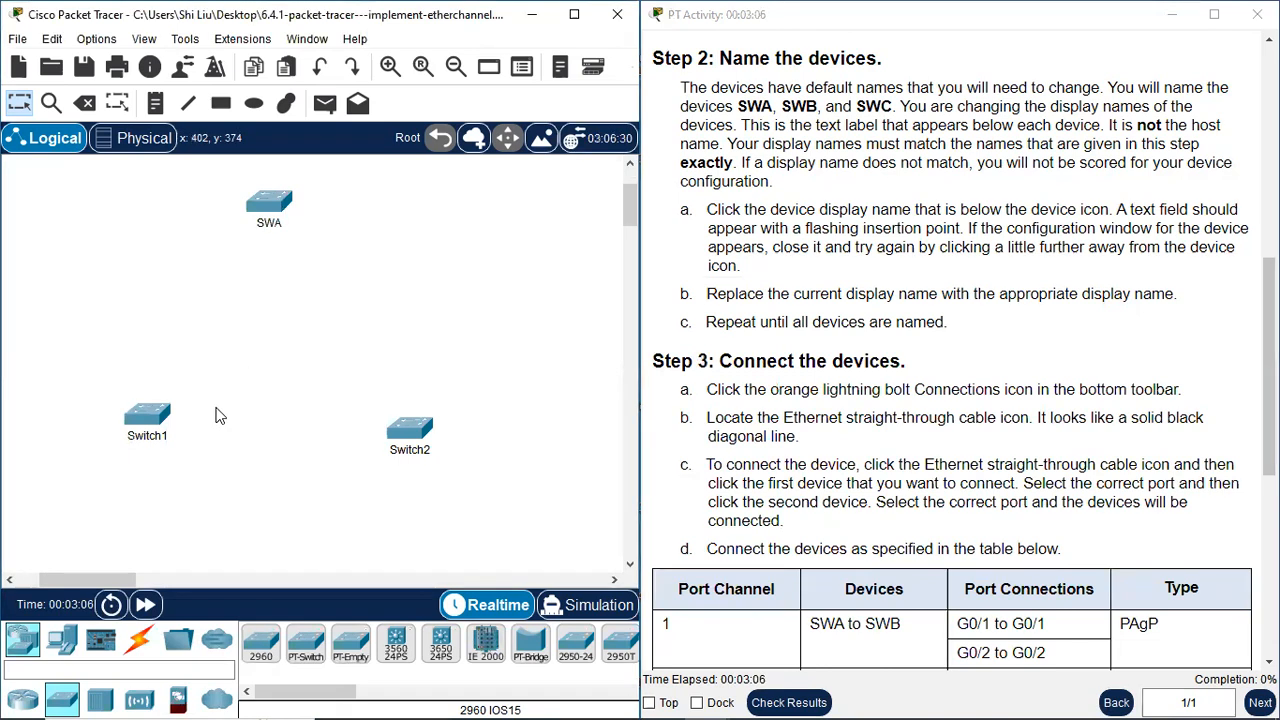
# Change the display name of the lower-left switch, Switch1, to SWB
pyautogui.click(155, 437)
pyautogui.moveTo(163, 437); pyautogui.dragTo(137, 437)
pyautogui.write('w')
pyautogui.press('BackSpace')
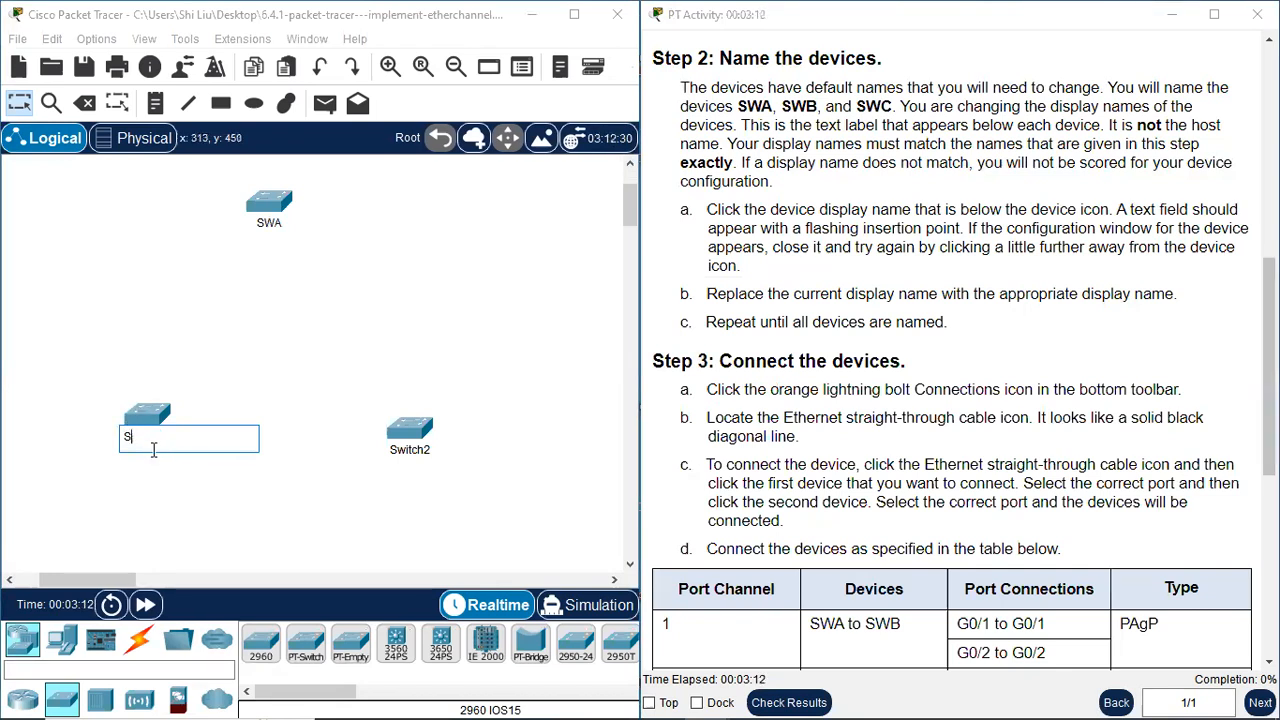
pyautogui.click(190, 511)
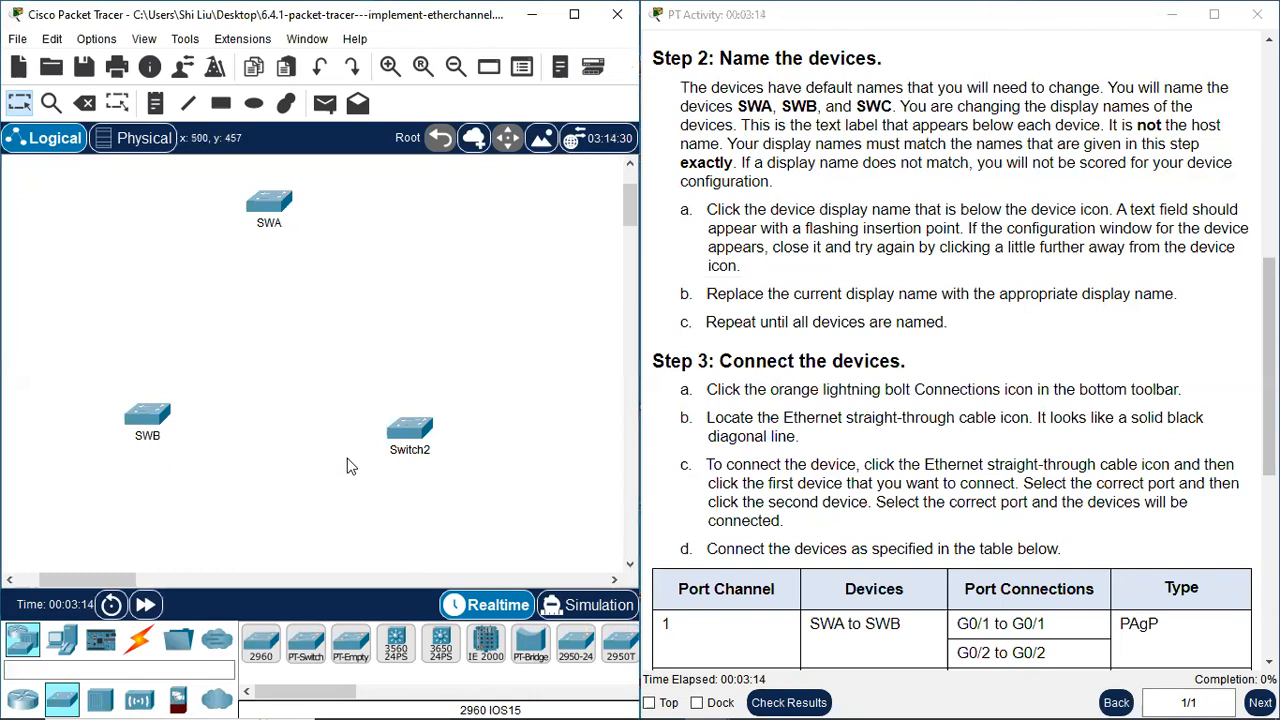
# Change the display name of the lower-right switch, Switch2, to SWC
pyautogui.click(428, 451)
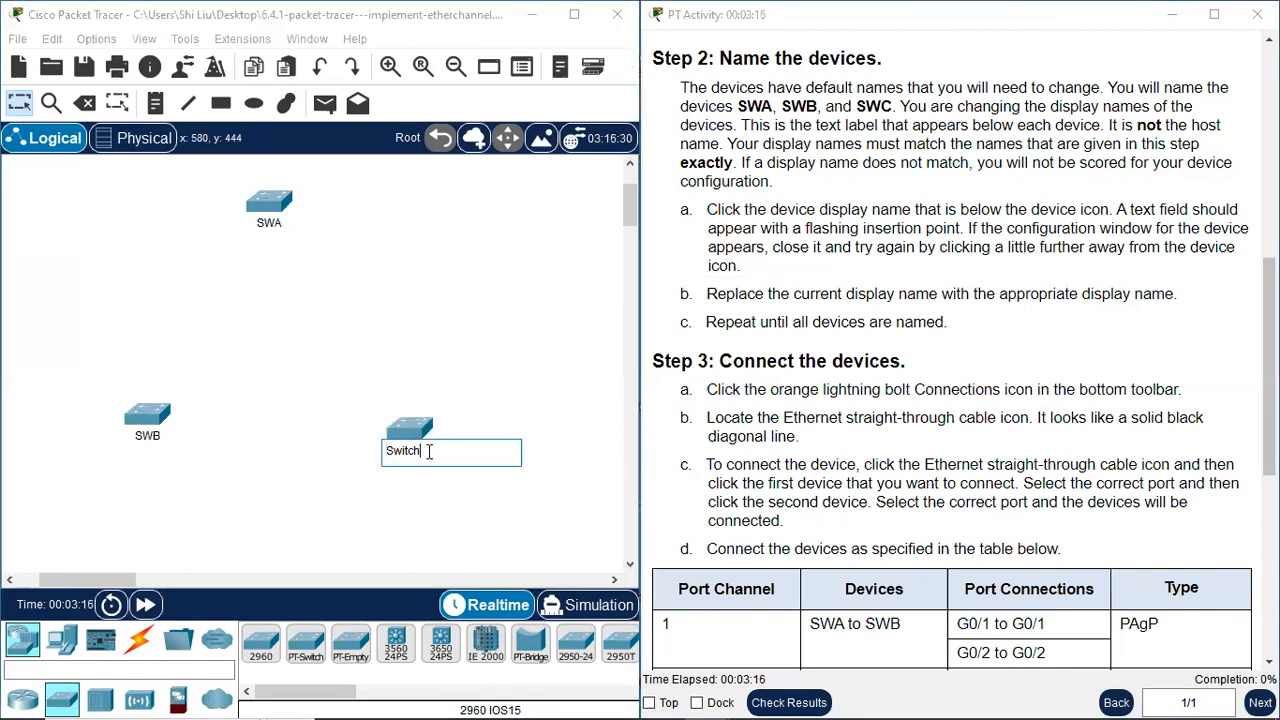
pyautogui.press('BackSpace')
pyautogui.write('WC')
pyautogui.click(285, 478)
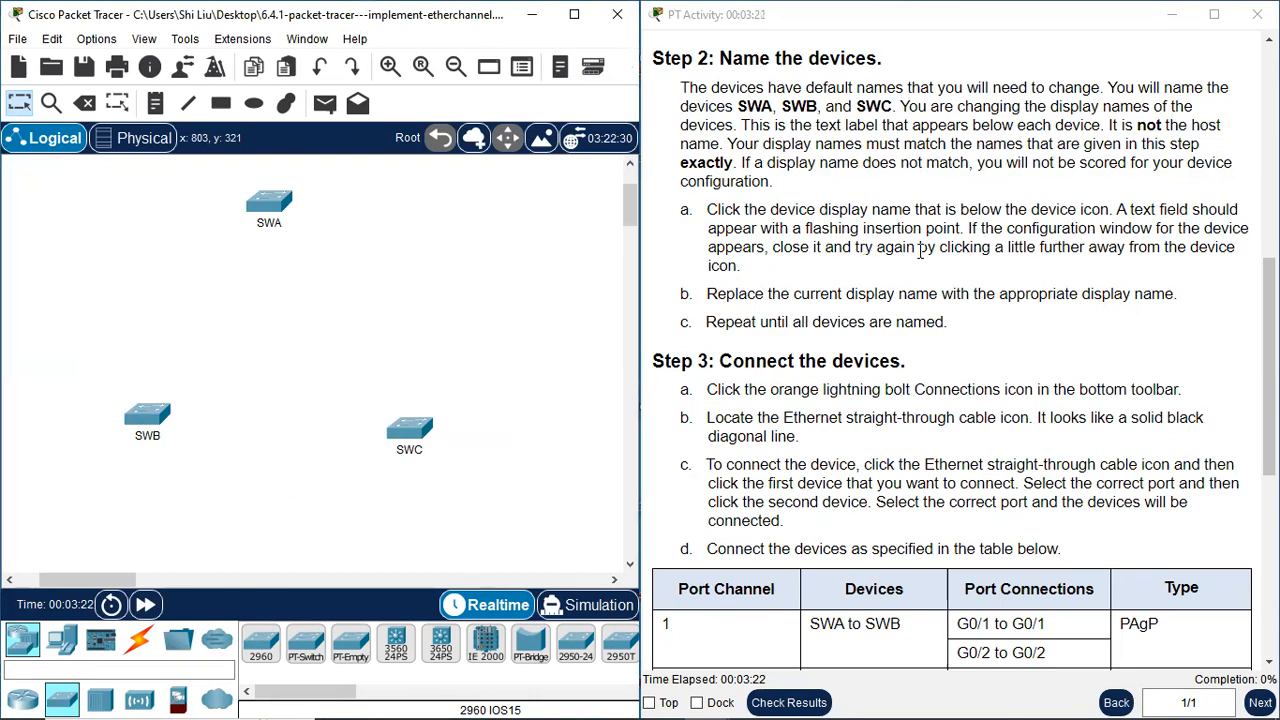
# Move switch SWB slightly down and to the left in the topology, then deselect it
pyautogui.scroll(-2, 920, 250)
pyautogui.scroll(-1, 925, 262)
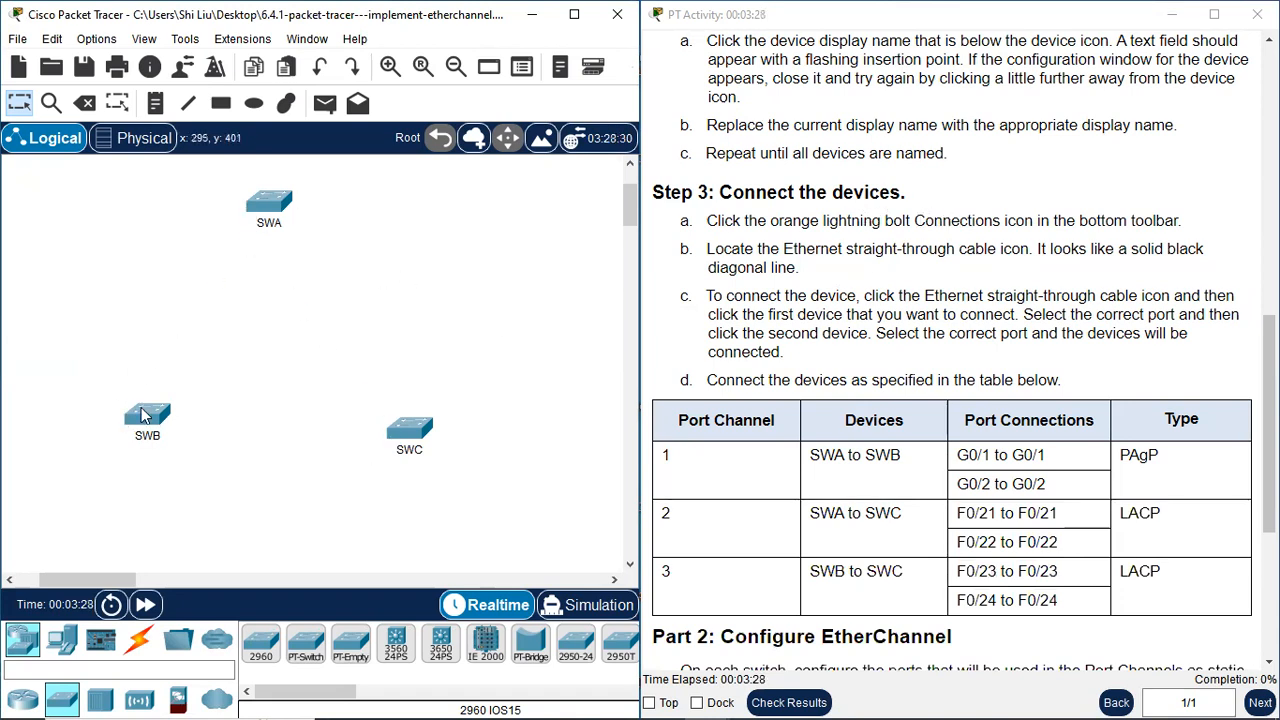
pyautogui.moveTo(131, 413); pyautogui.dragTo(129, 413)
pyautogui.click(966, 288)
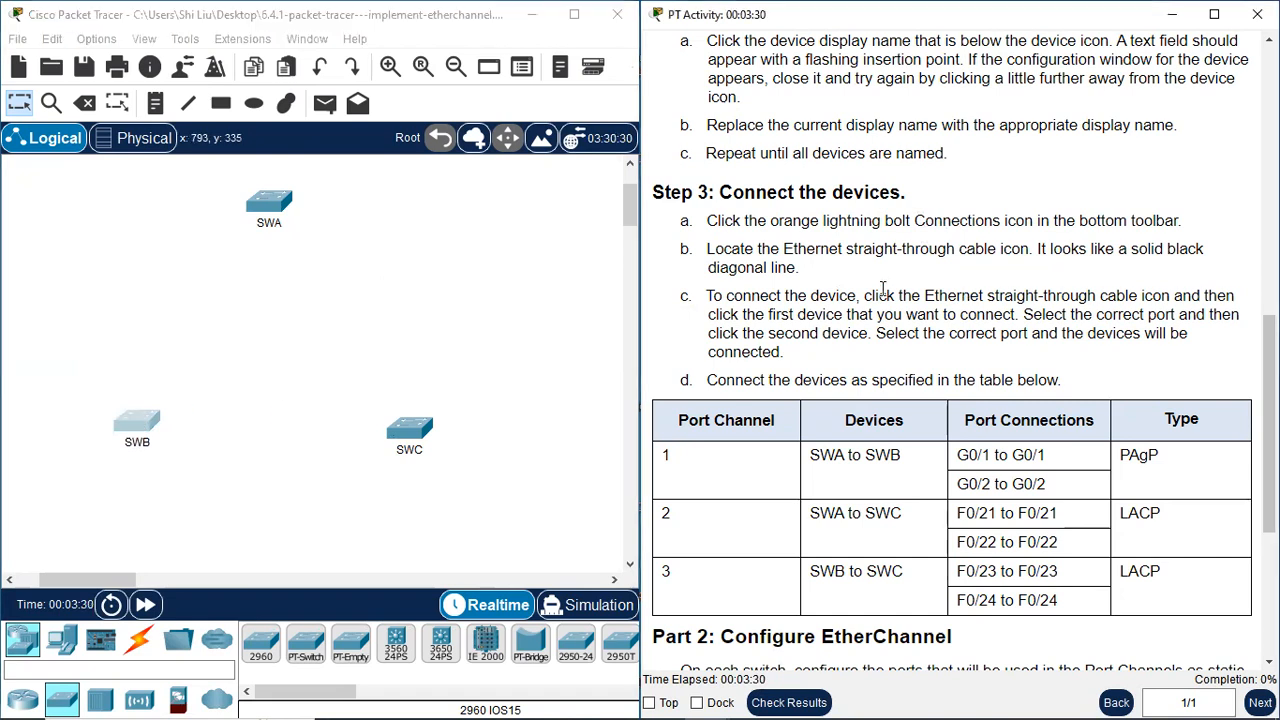
pyautogui.click(475, 301)
pyautogui.click(840, 278)
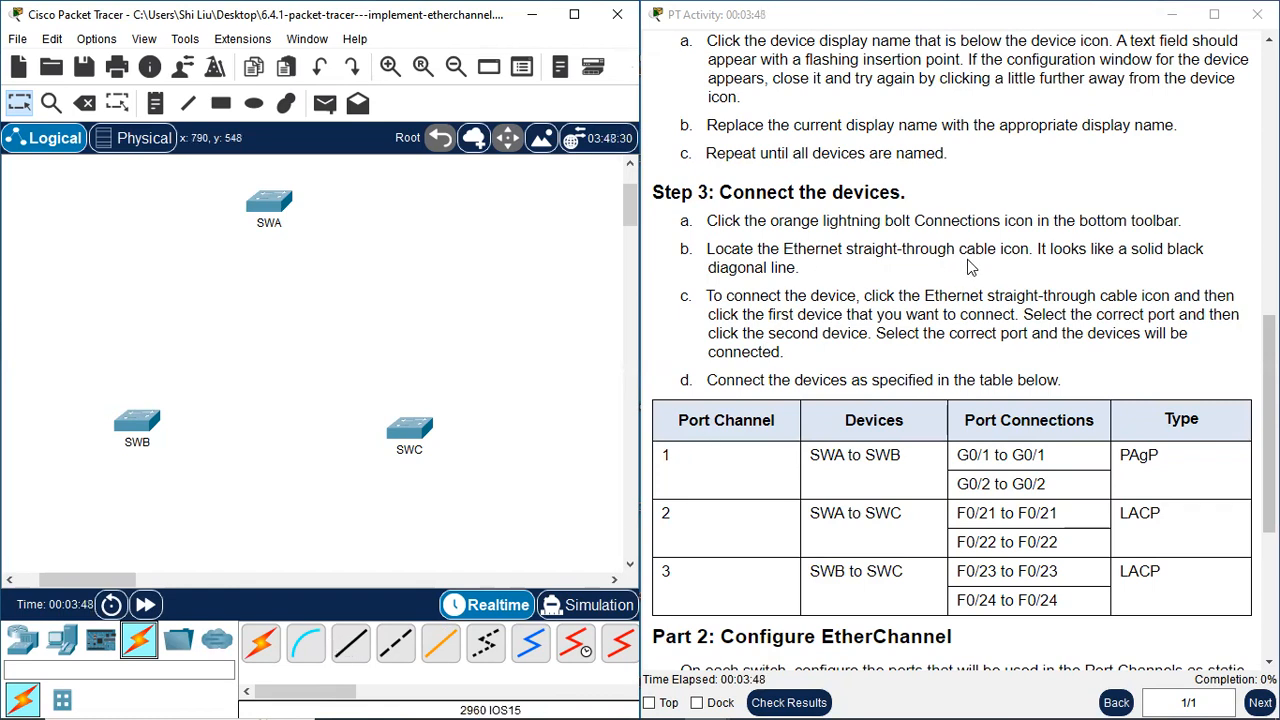
# Connect SWA GigabitEthernet0/1 to SWB GigabitEthernet0/1 with a copper straight-through cable, following the port connection table
pyautogui.click(350, 650)
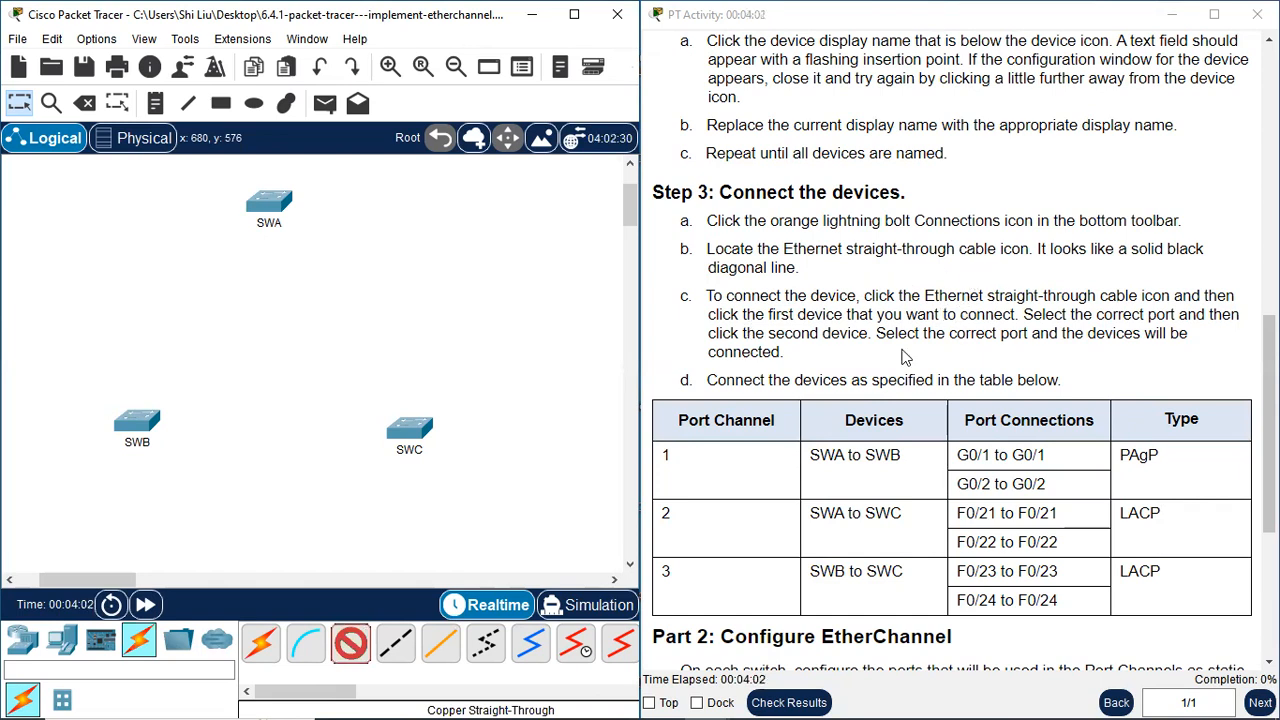
pyautogui.scroll(-1, 886, 461)
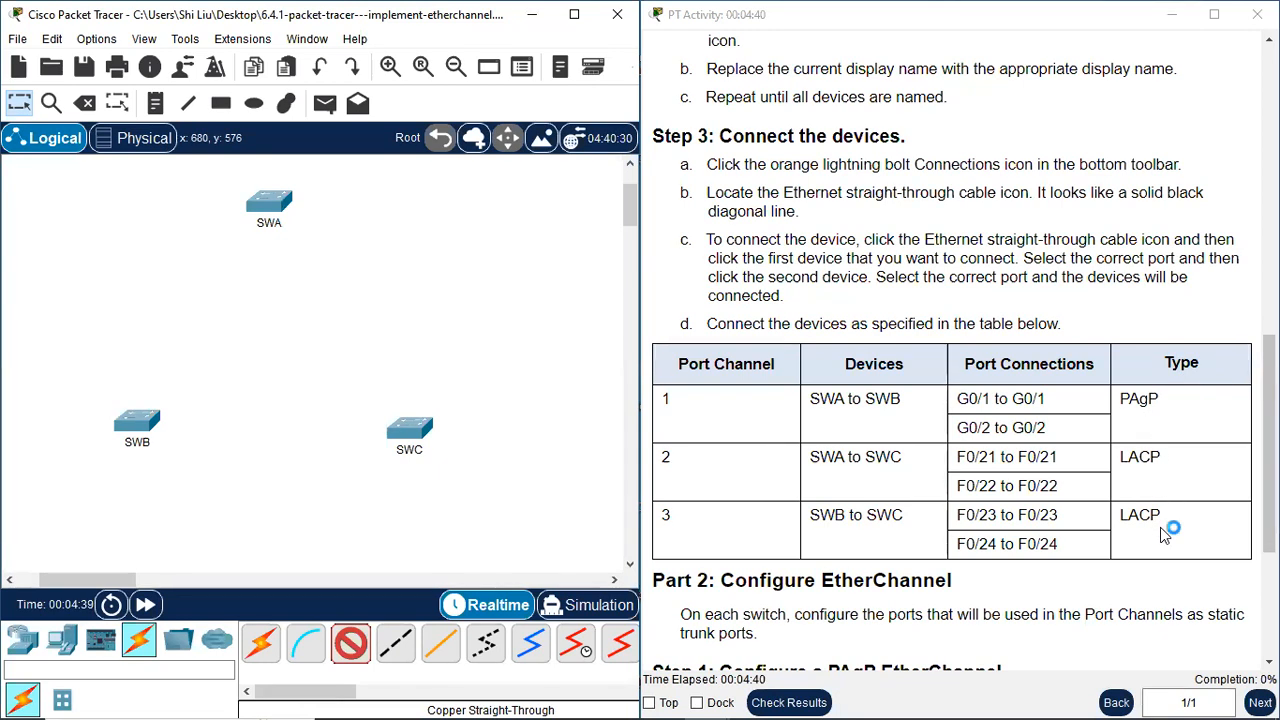
pyautogui.scroll(-1, 1120, 555)
pyautogui.scroll(-4, 1118, 555)
pyautogui.scroll(2, 1094, 422)
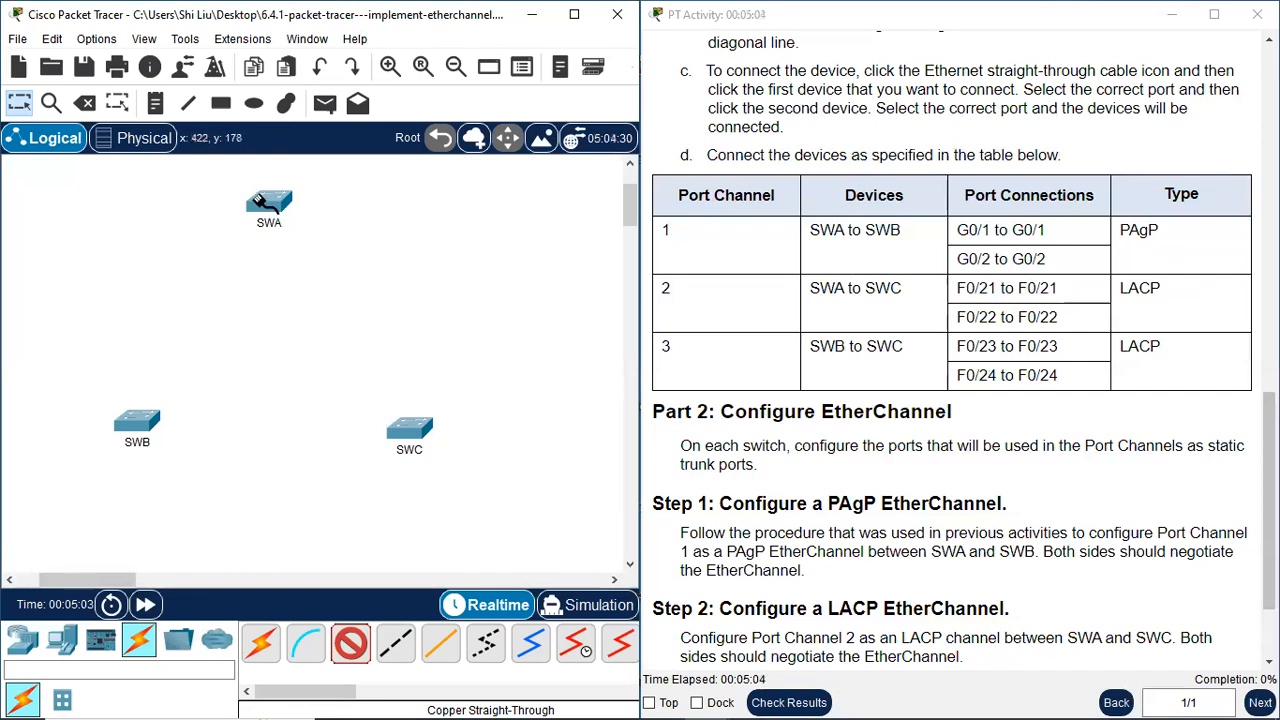
pyautogui.click(268, 205)
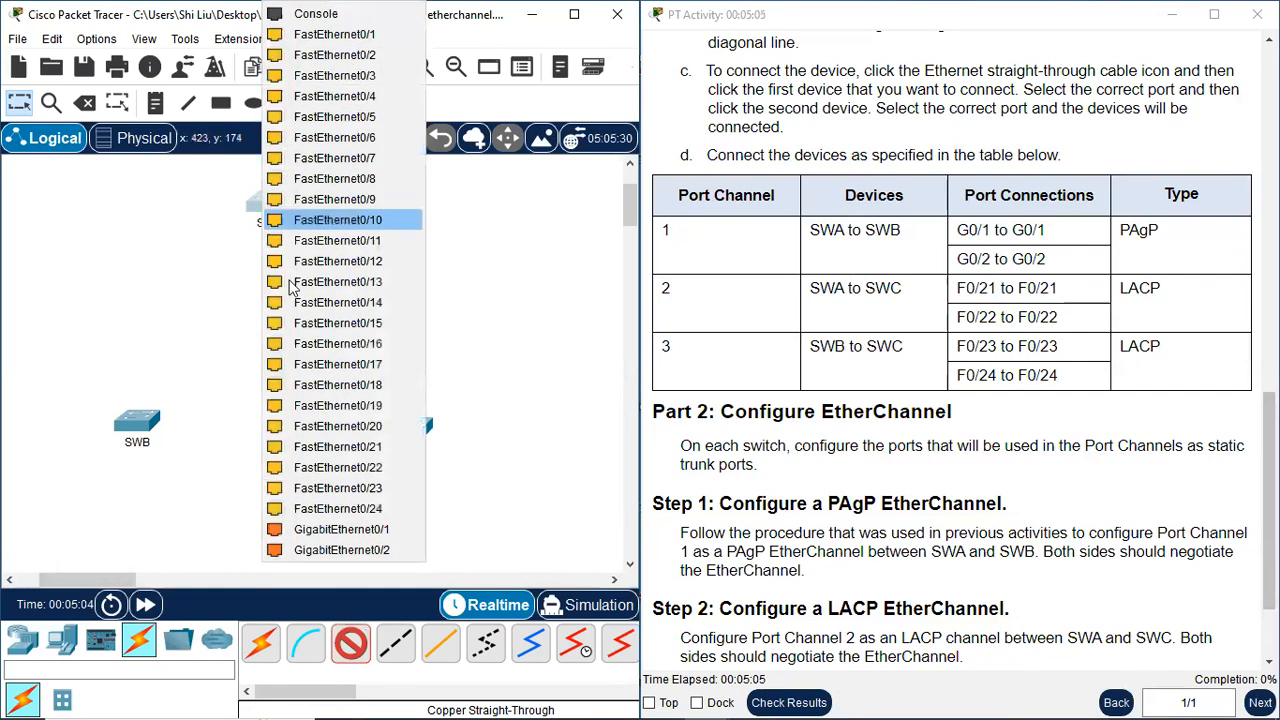
pyautogui.click(398, 530)
pyautogui.click(148, 420)
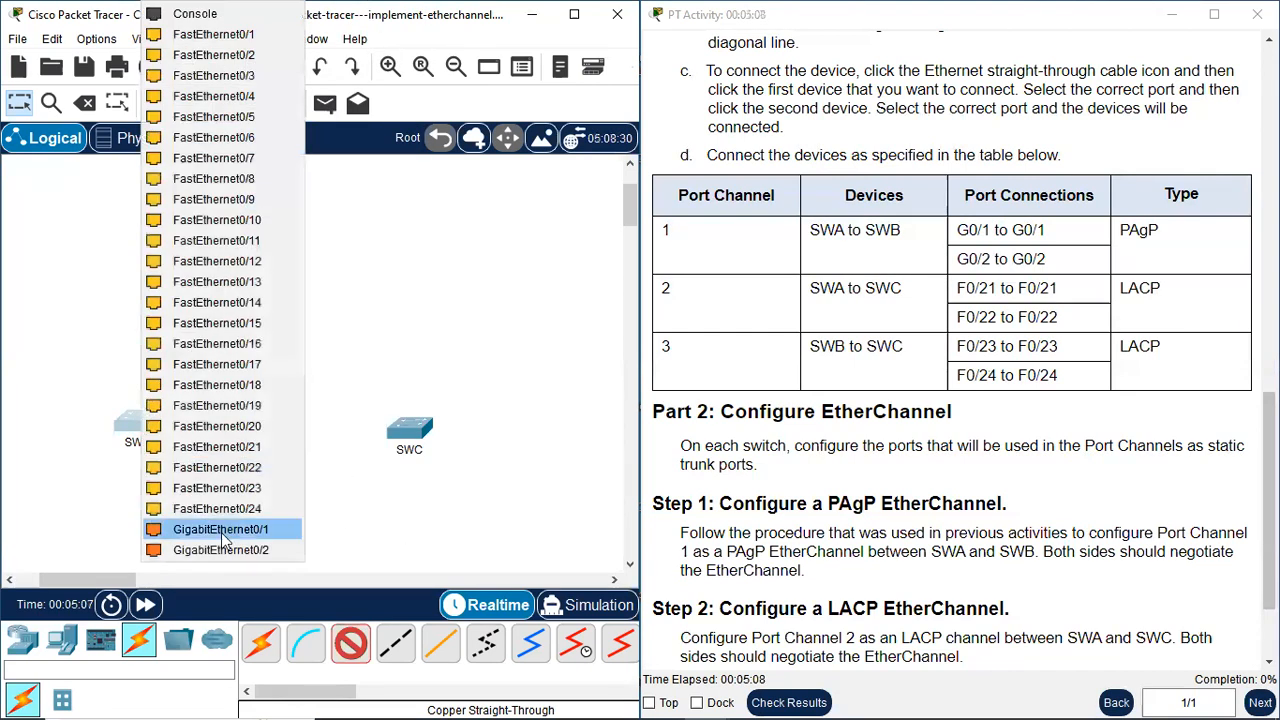
pyautogui.click(236, 531)
# Add a second copper straight-through cable from SWA GigabitEthernet0/2 to SWB GigabitEthernet0/2
pyautogui.click(350, 643)
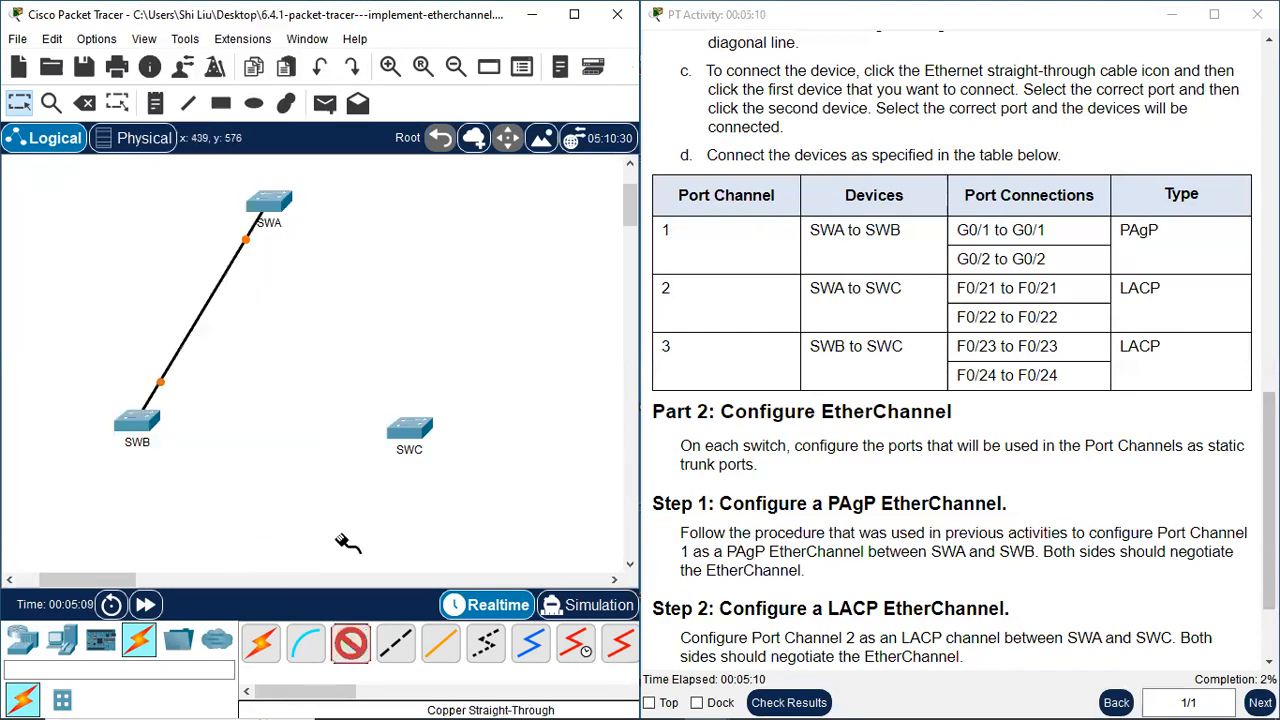
pyautogui.click(268, 205)
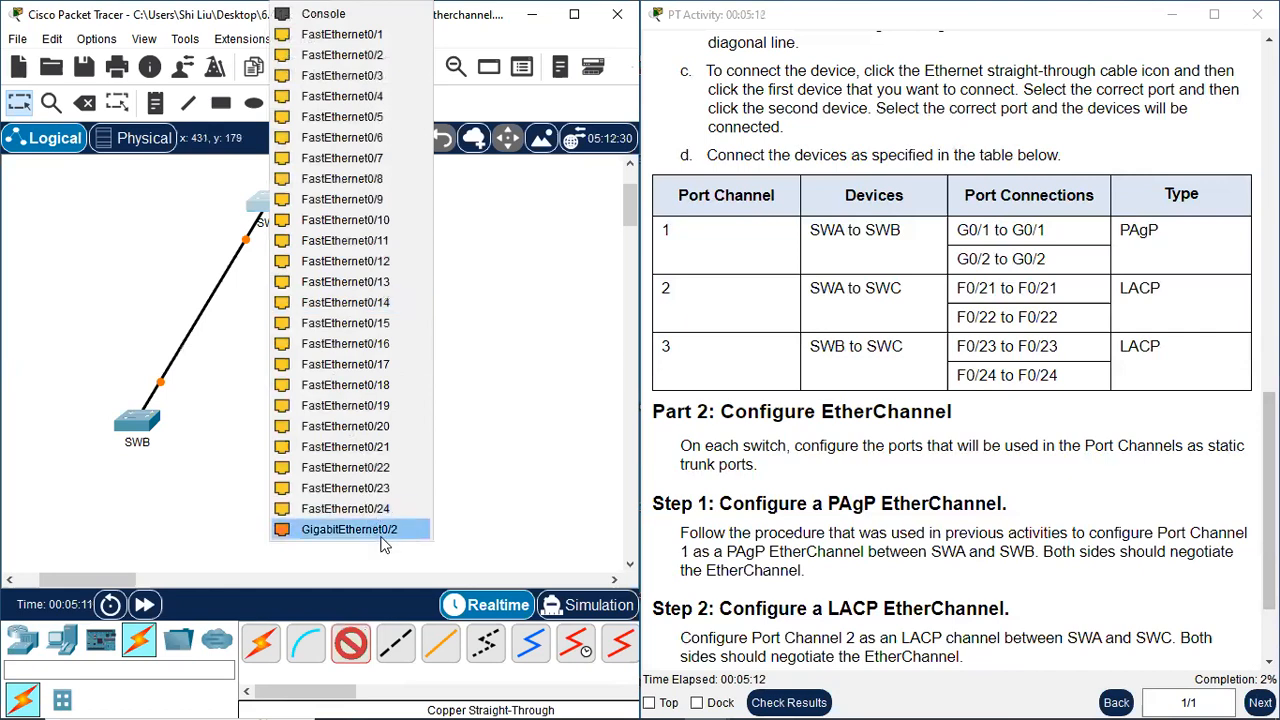
pyautogui.click(383, 530)
pyautogui.click(135, 428)
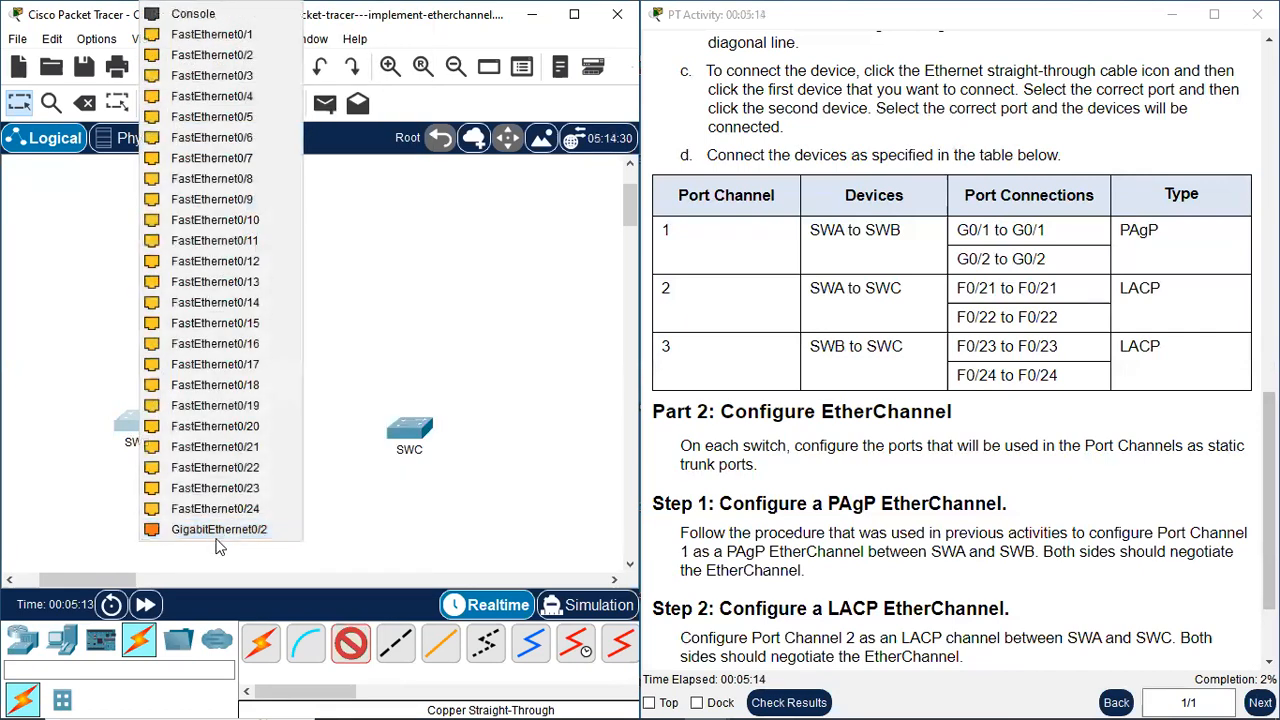
pyautogui.click(220, 532)
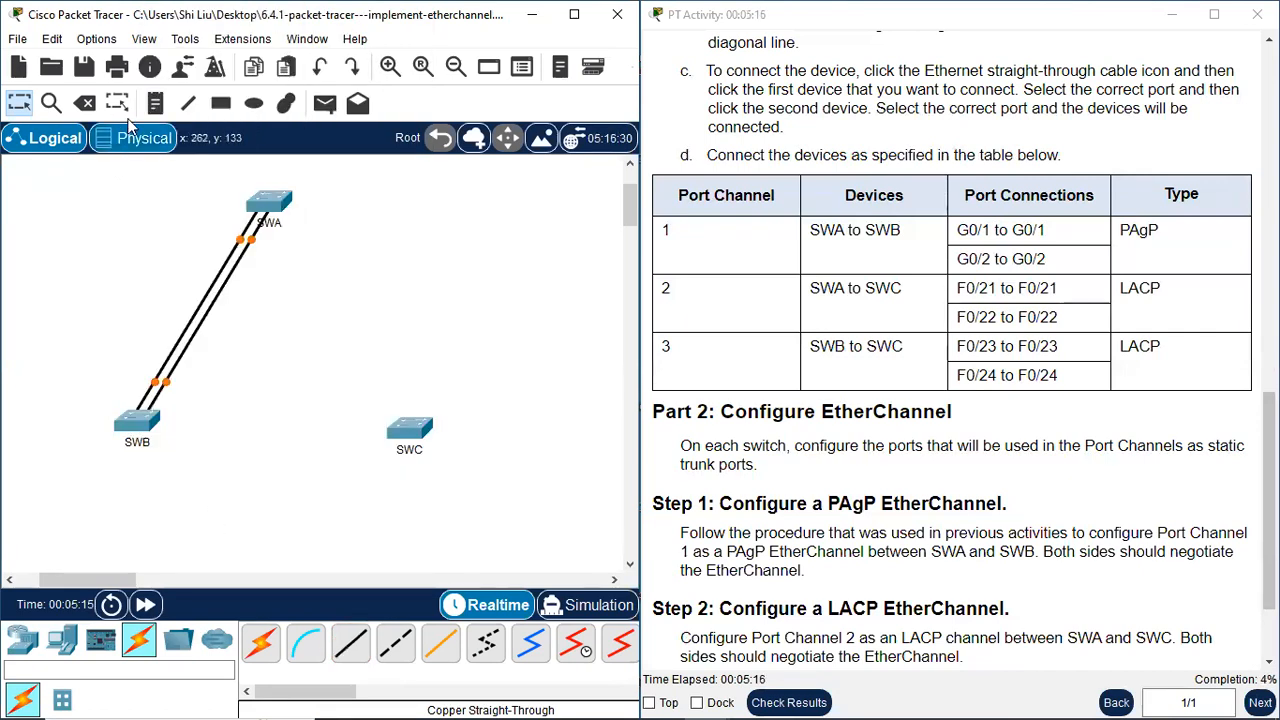
# Place a two-line note reading "Po1" and "PAgP" beside the SWA–SWB links, and return to selection mode
pyautogui.click(155, 103)
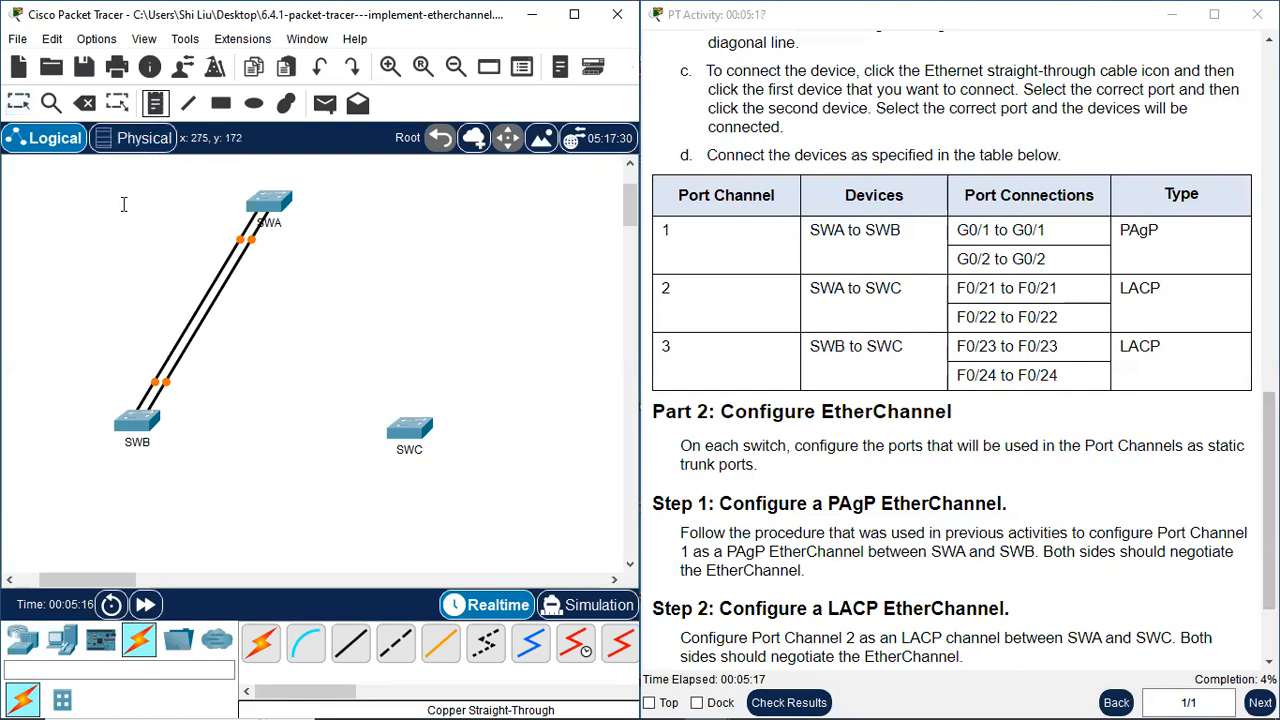
pyautogui.click(129, 264)
pyautogui.write('Po')
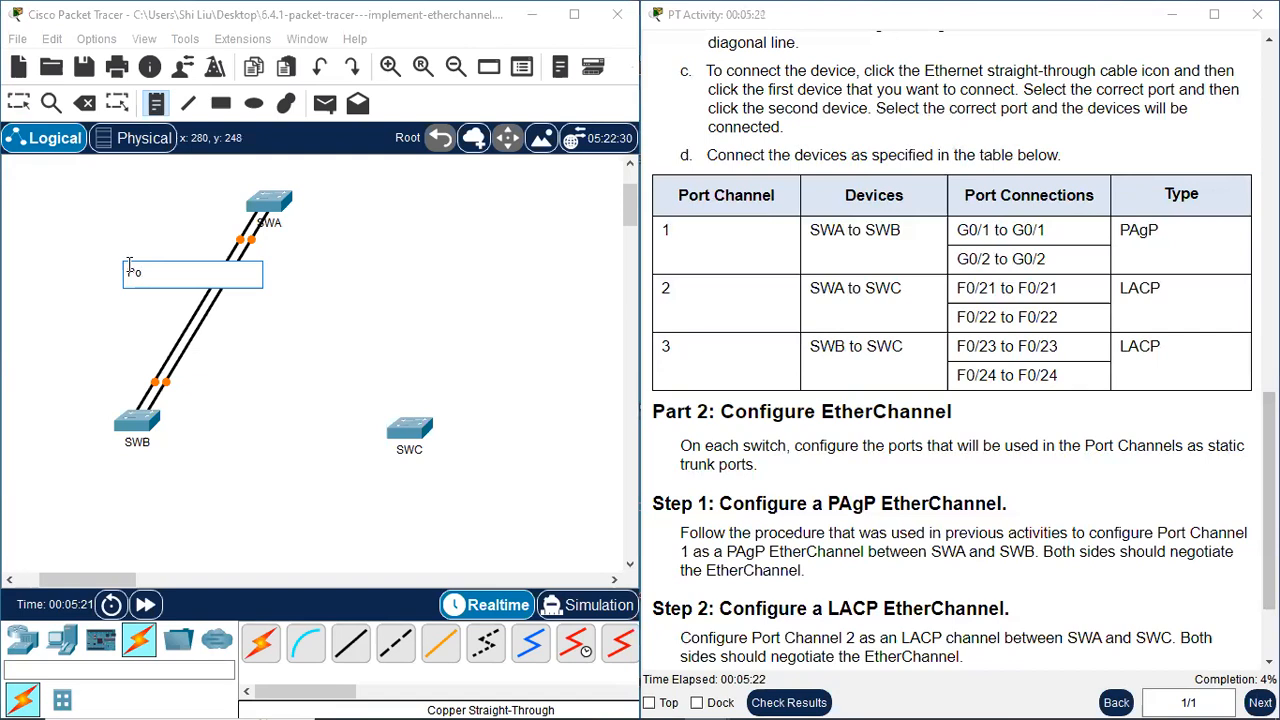
pyautogui.write('1')
pyautogui.press('Return')
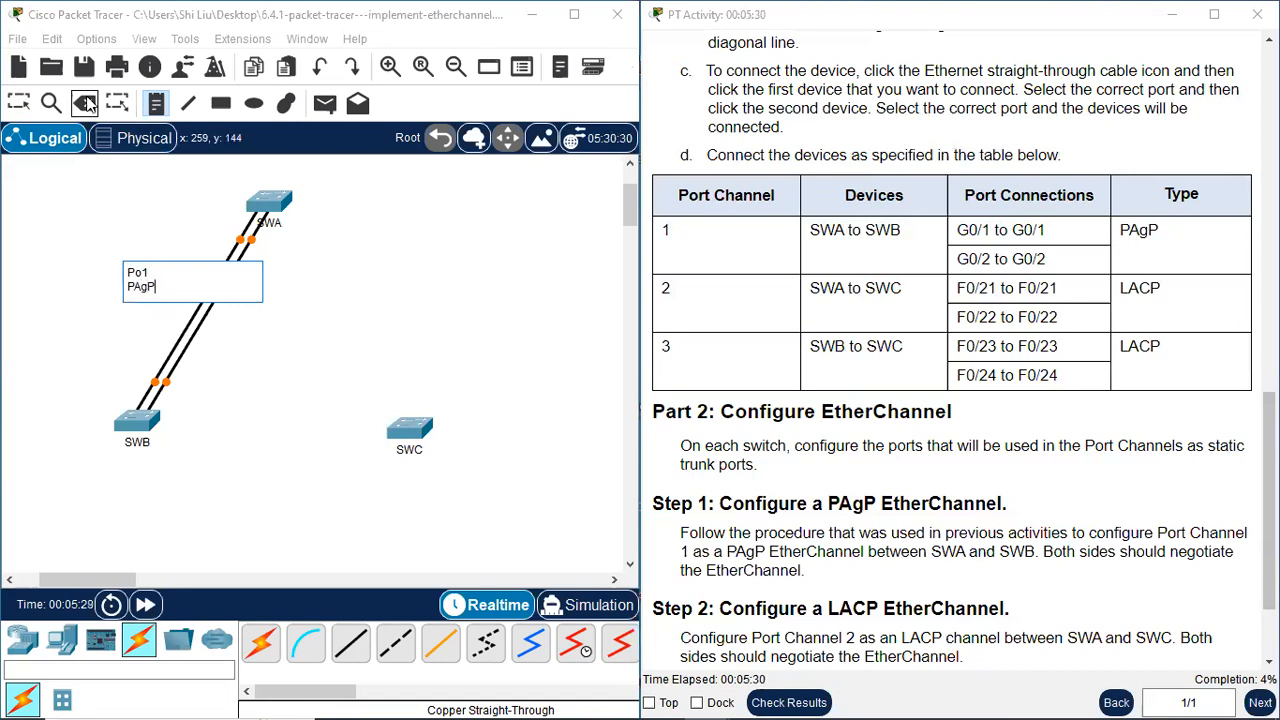
pyautogui.click(17, 103)
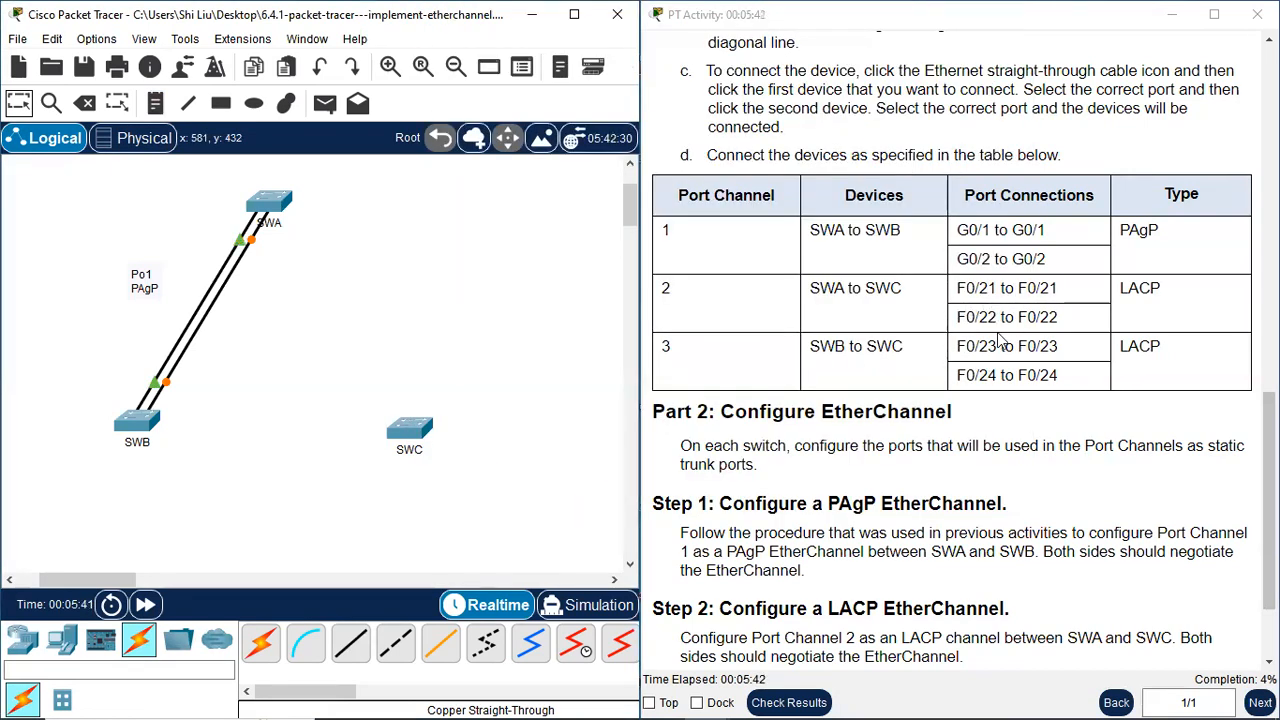
# Connect SWA FastEthernet0/21 to SWC FastEthernet0/21 with a copper straight-through cable
pyautogui.click(351, 643)
pyautogui.click(276, 200)
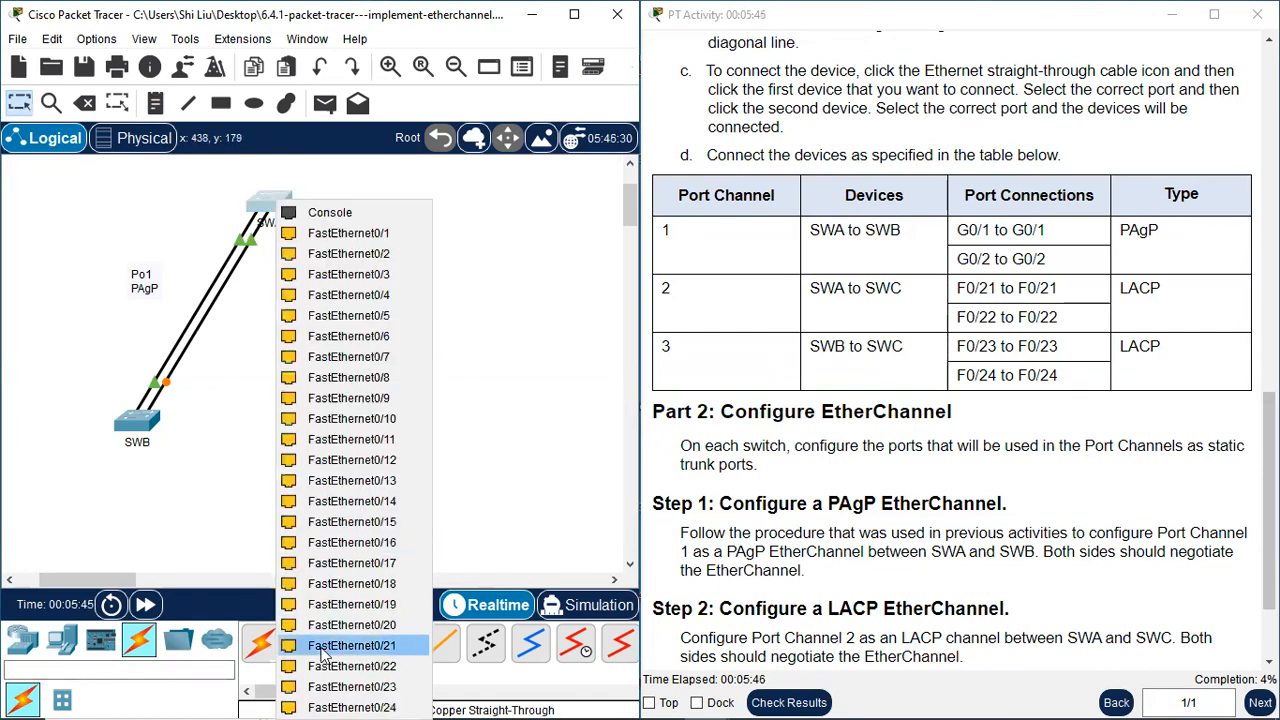
pyautogui.click(366, 648)
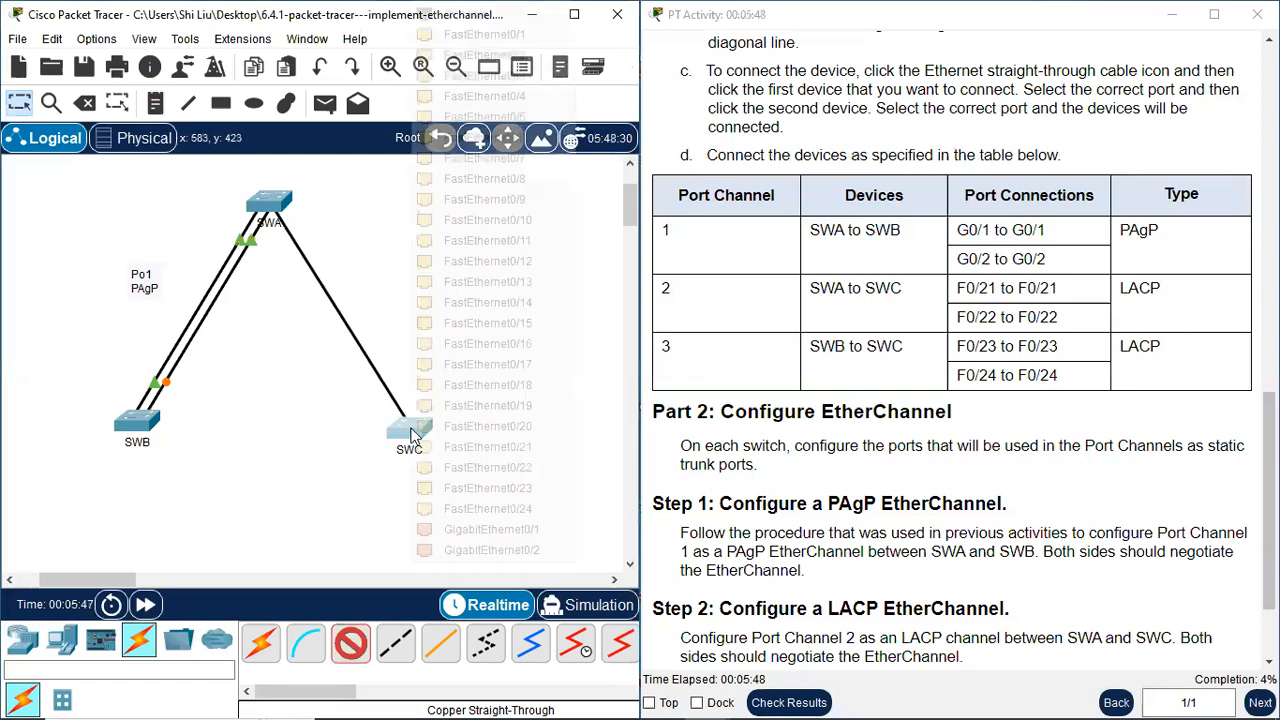
pyautogui.click(405, 432)
pyautogui.click(527, 456)
# Add a second copper straight-through cable from SWA FastEthernet0/22 to SWC FastEthernet0/22
pyautogui.click(351, 643)
pyautogui.click(276, 200)
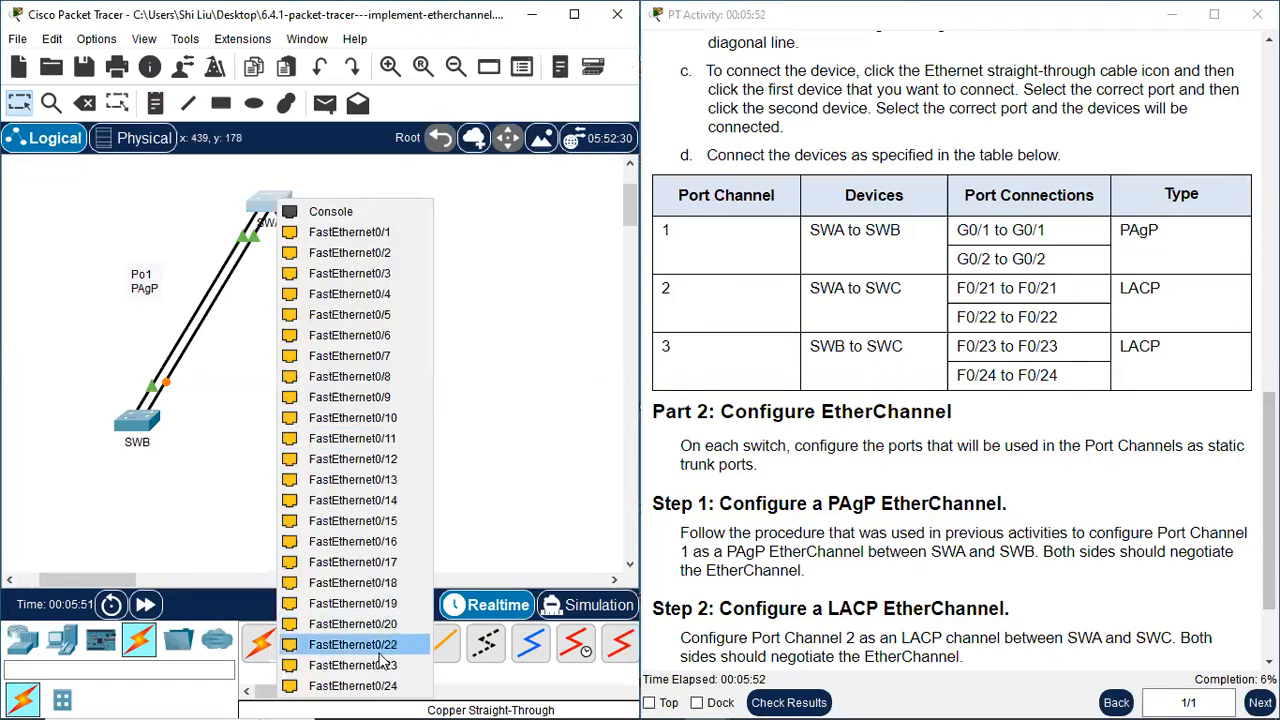
pyautogui.click(385, 648)
pyautogui.click(411, 430)
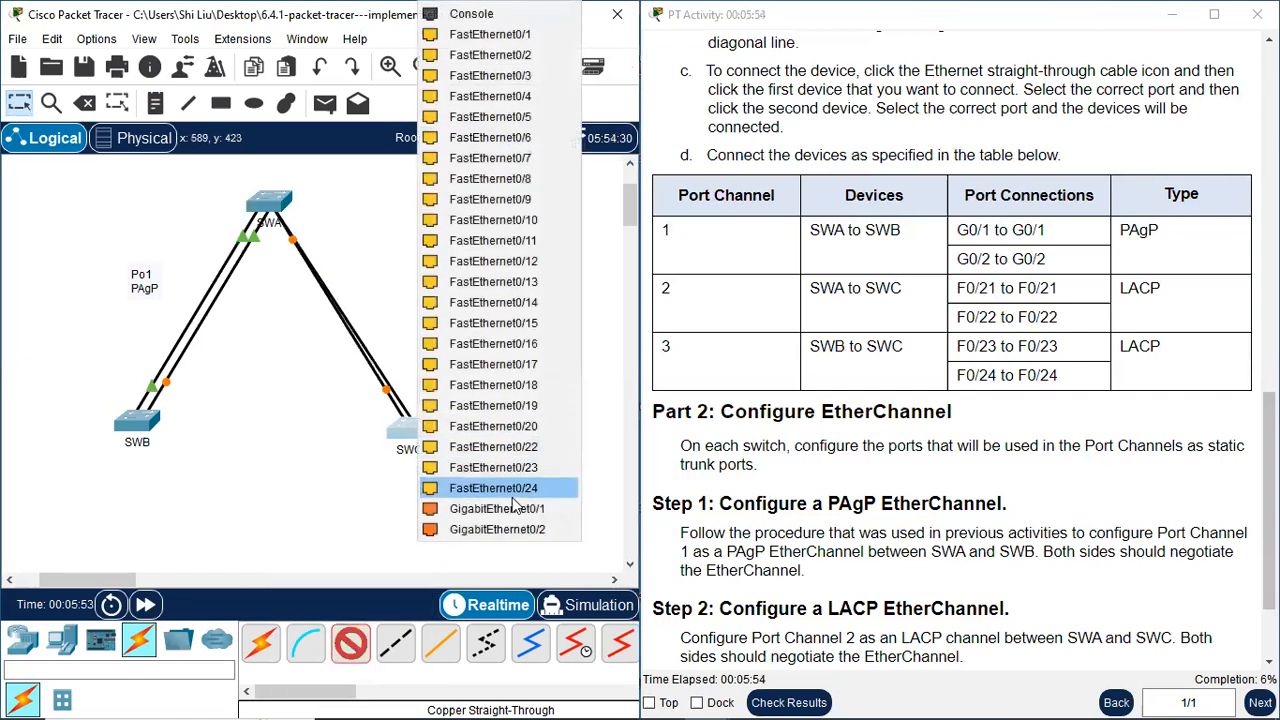
pyautogui.click(536, 446)
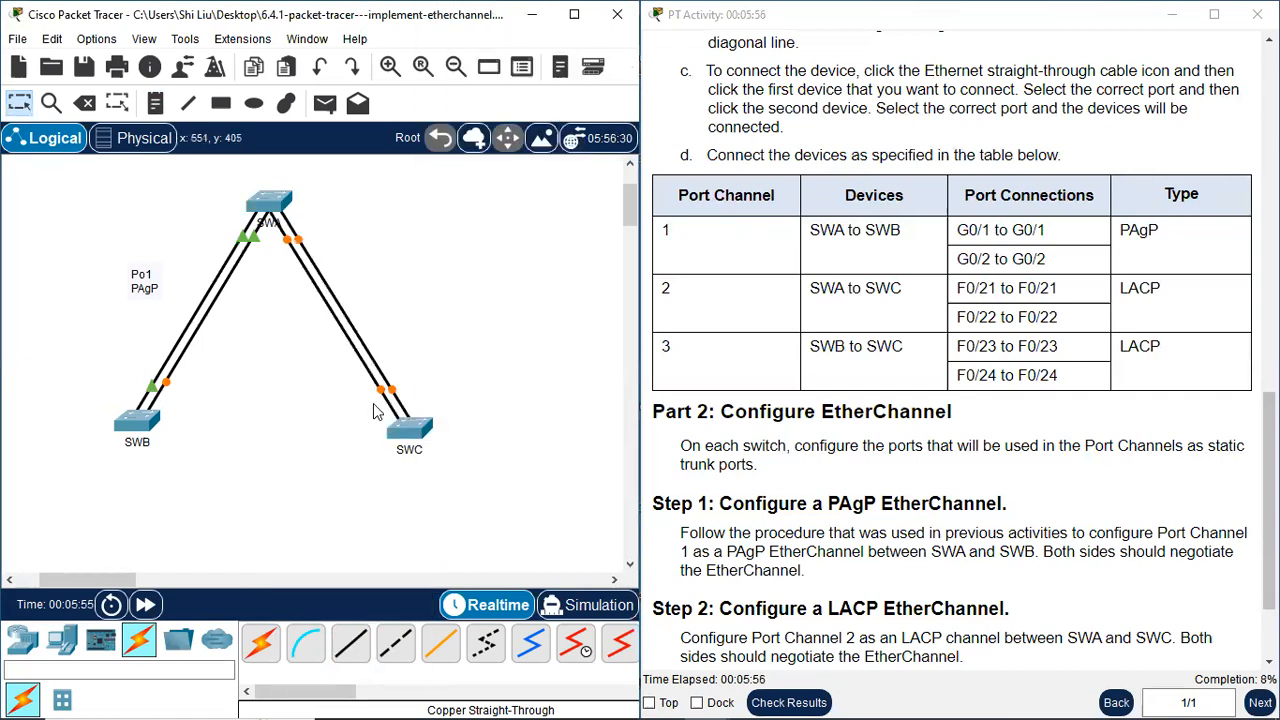
# Place a two-line note reading "Po2" and "LACP" beside the SWA–SWC links, and return to selection mode
pyautogui.click(162, 108)
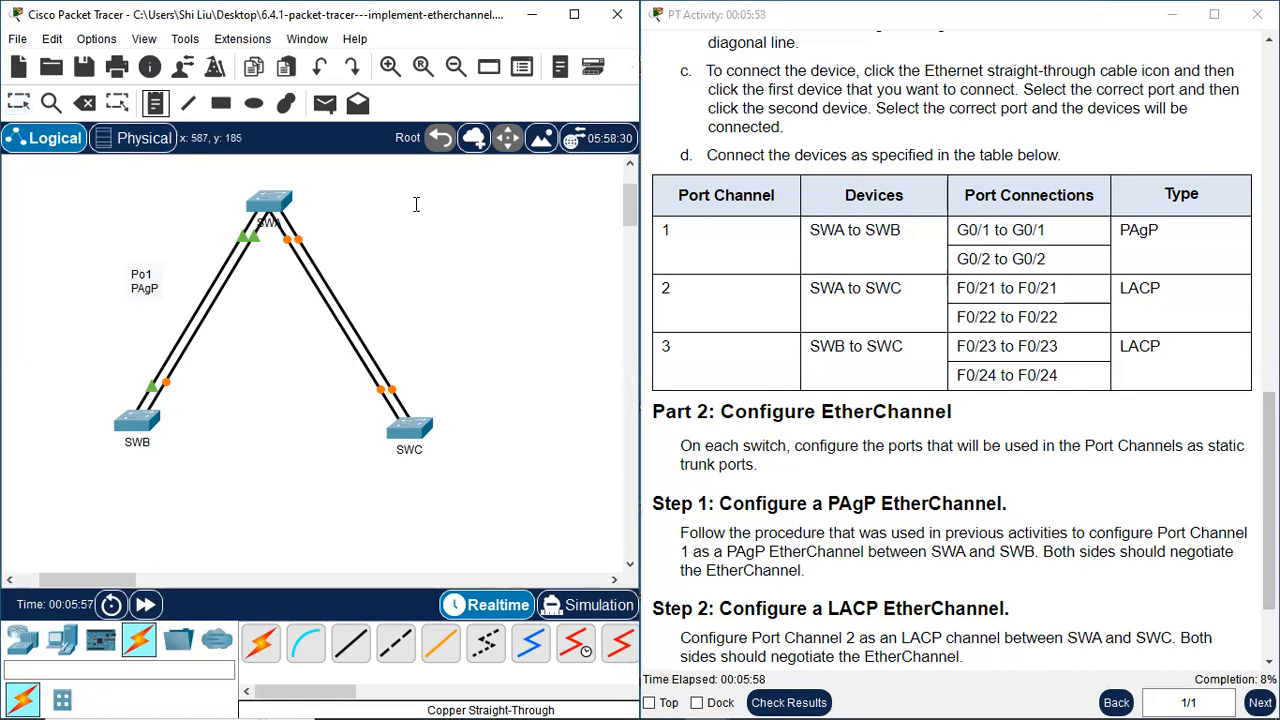
pyautogui.click(383, 279)
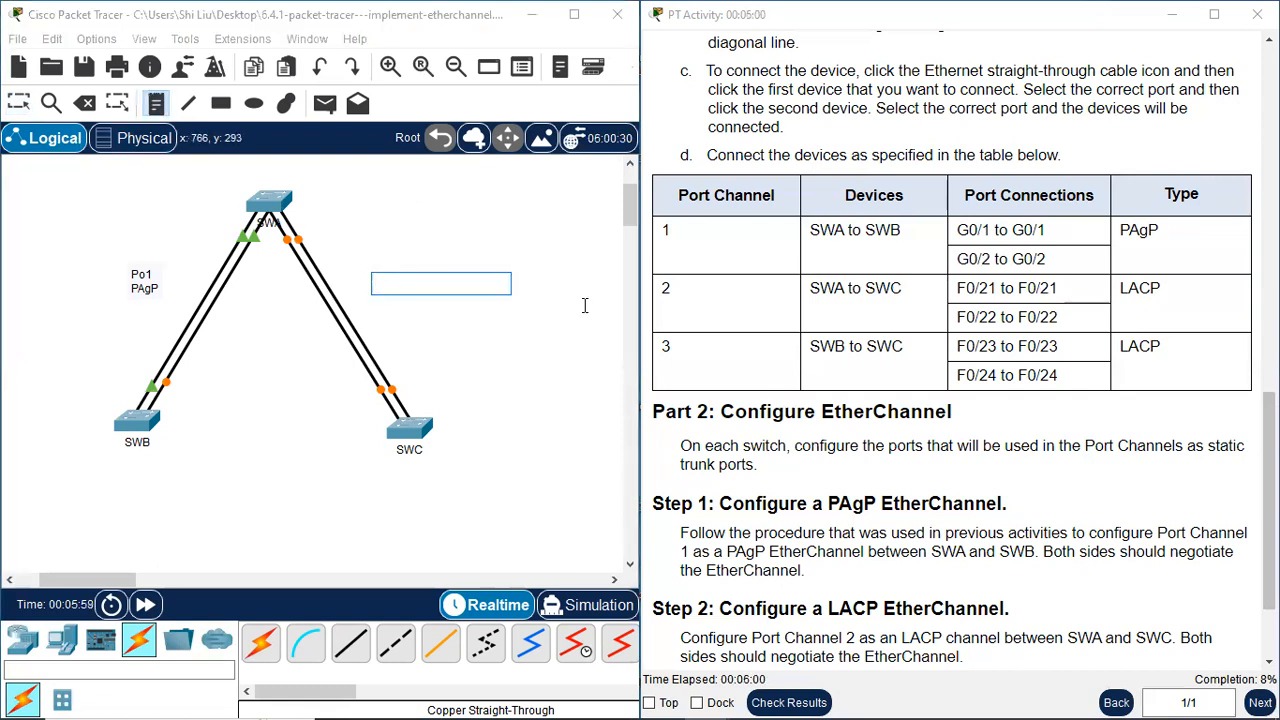
pyautogui.write('Po')
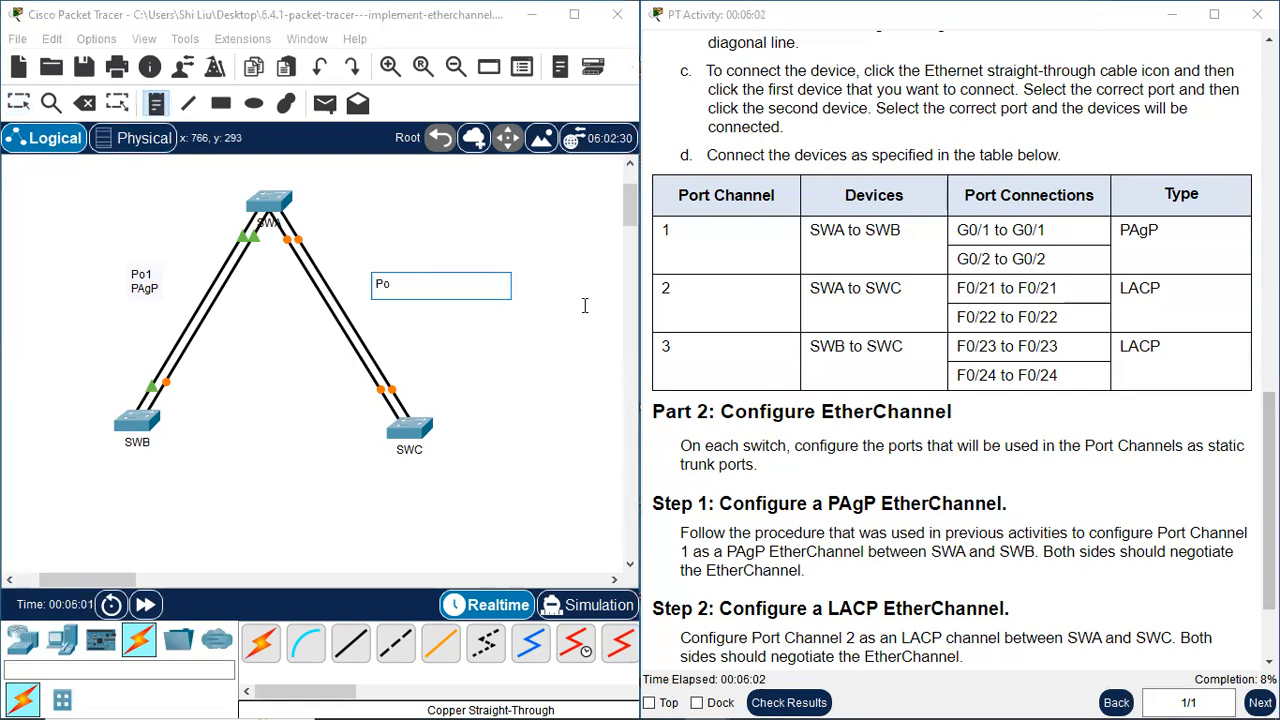
pyautogui.write('2')
pyautogui.press('Return')
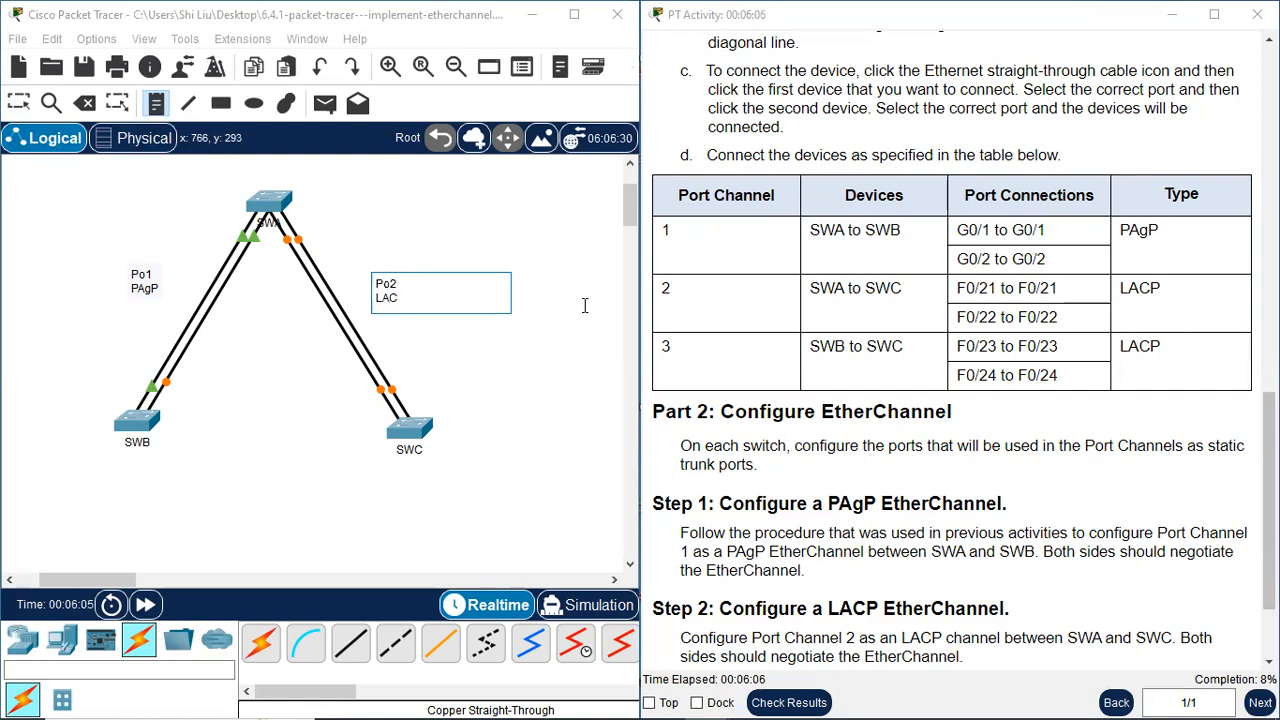
pyautogui.click(17, 105)
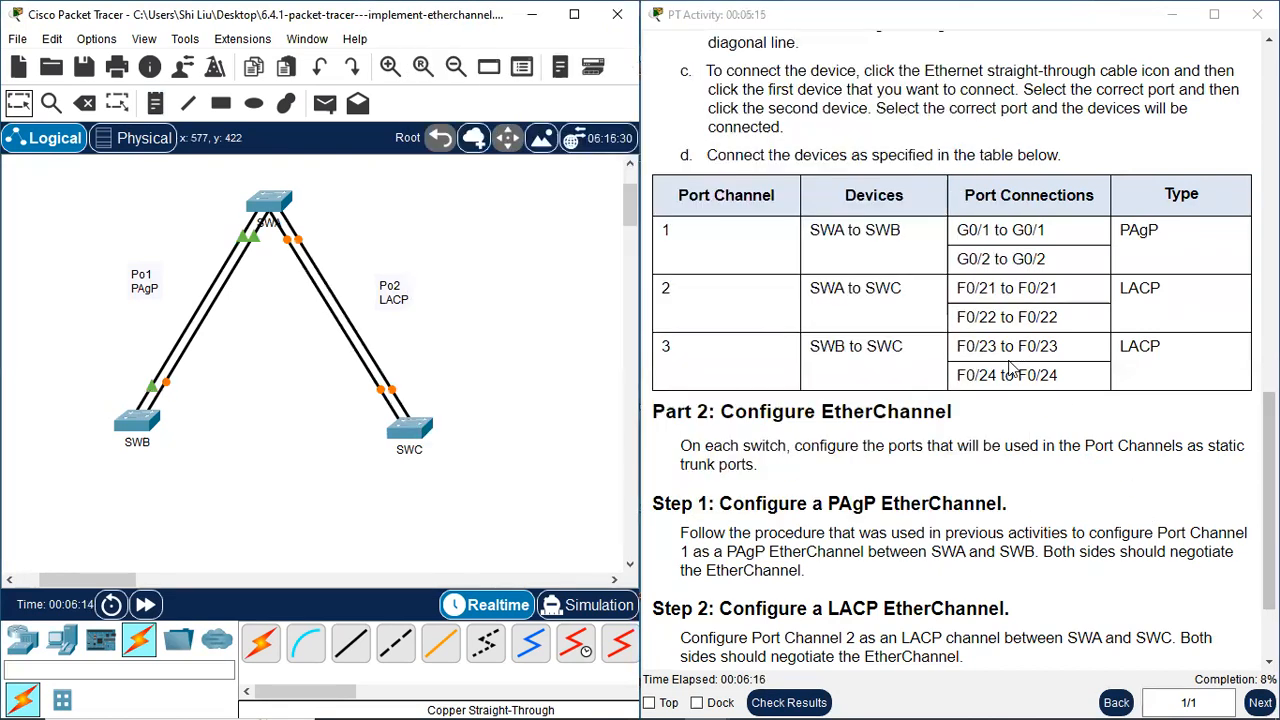
# Connect SWB FastEthernet0/23 to SWC FastEthernet0/23 with a copper straight-through cable
pyautogui.click(350, 643)
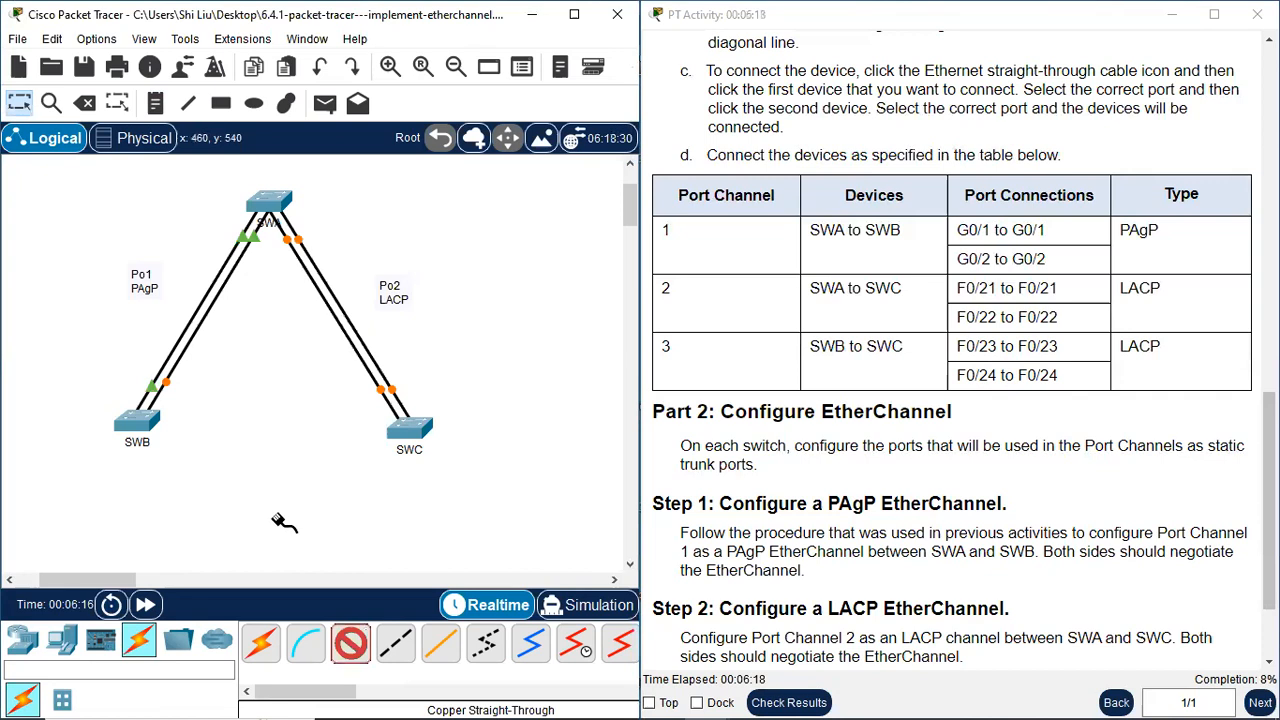
pyautogui.click(138, 424)
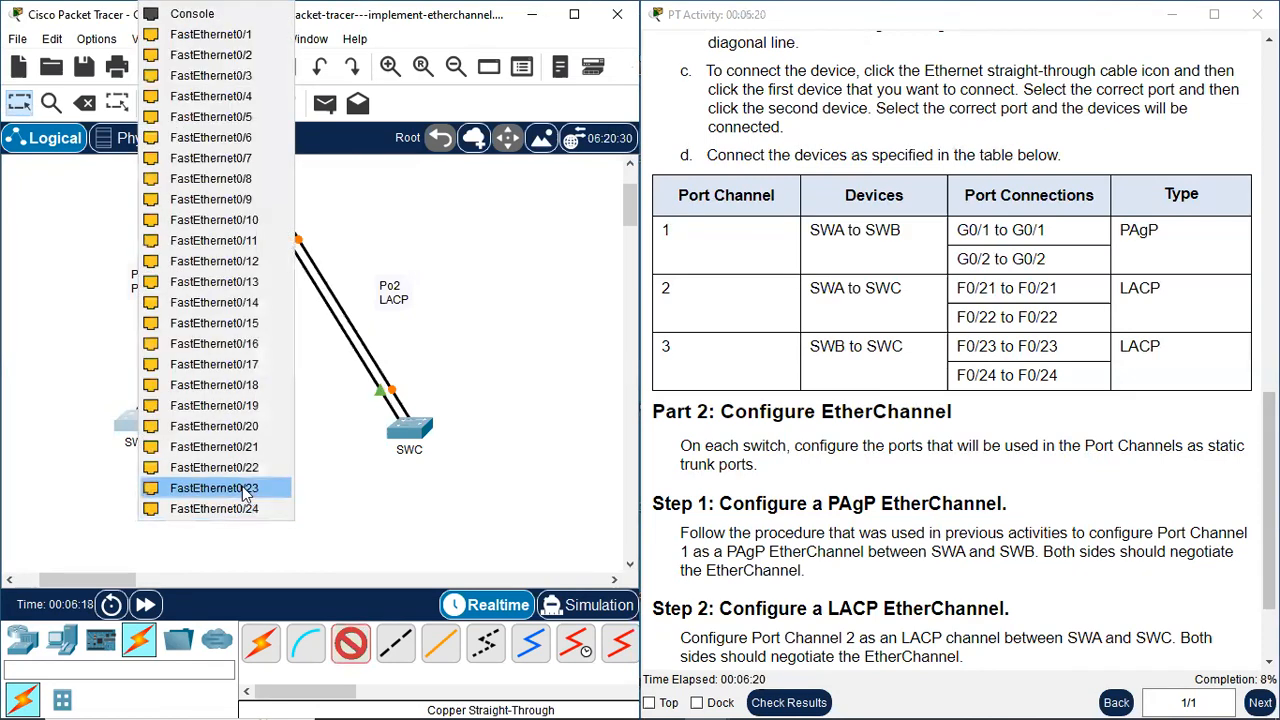
pyautogui.click(244, 492)
pyautogui.click(408, 430)
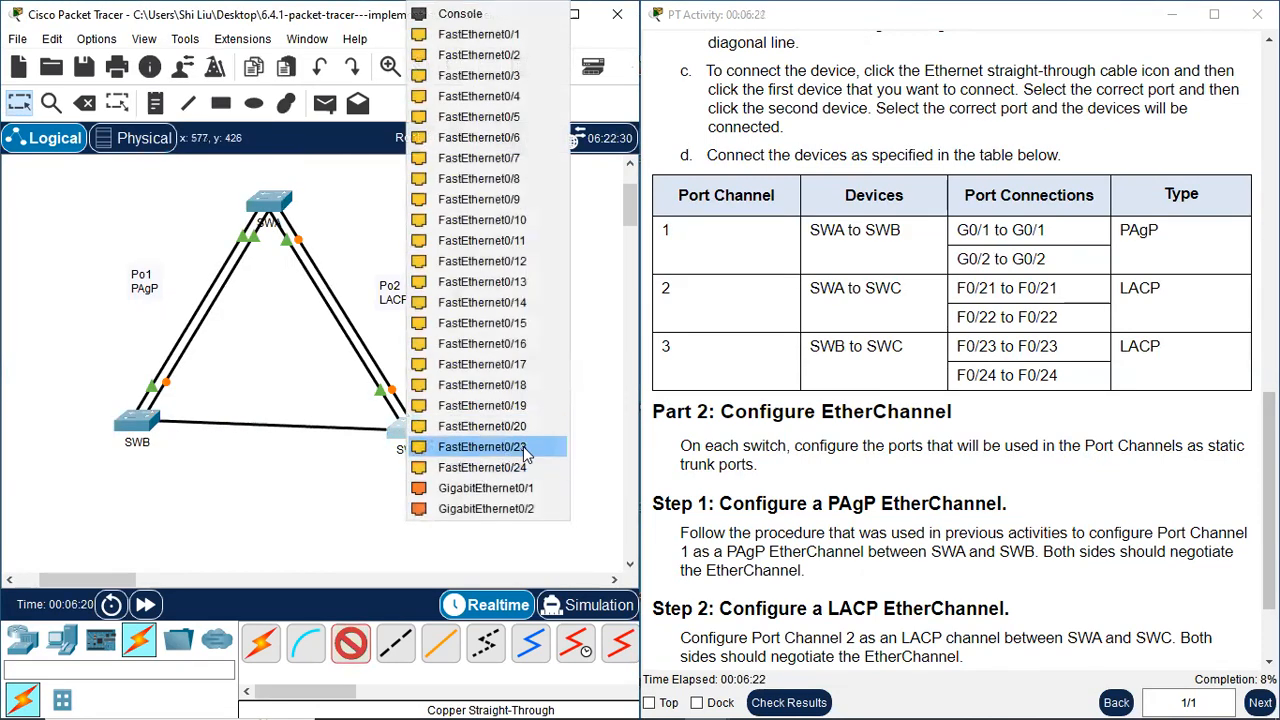
pyautogui.click(525, 452)
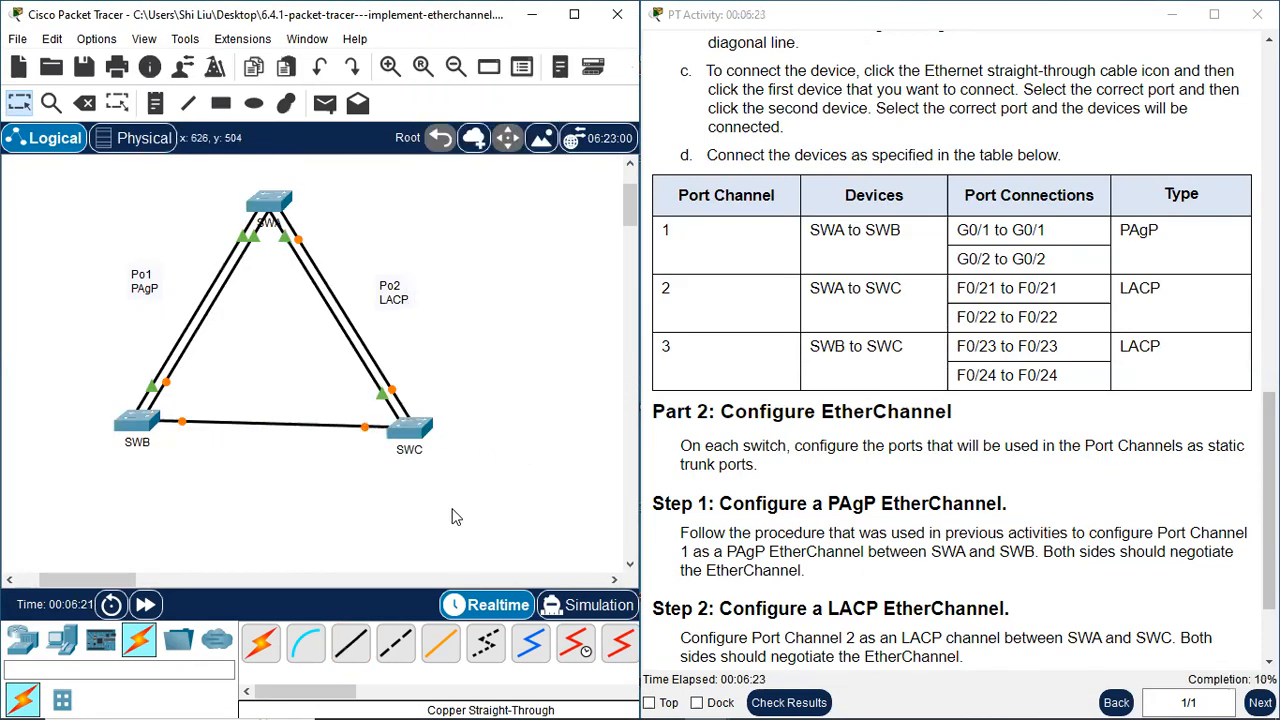
# Add a second copper straight-through cable from SWB FastEthernet0/24 to SWC FastEthernet0/24, and nudge SWB down level with SWC
pyautogui.click(143, 421)
pyautogui.click(227, 487)
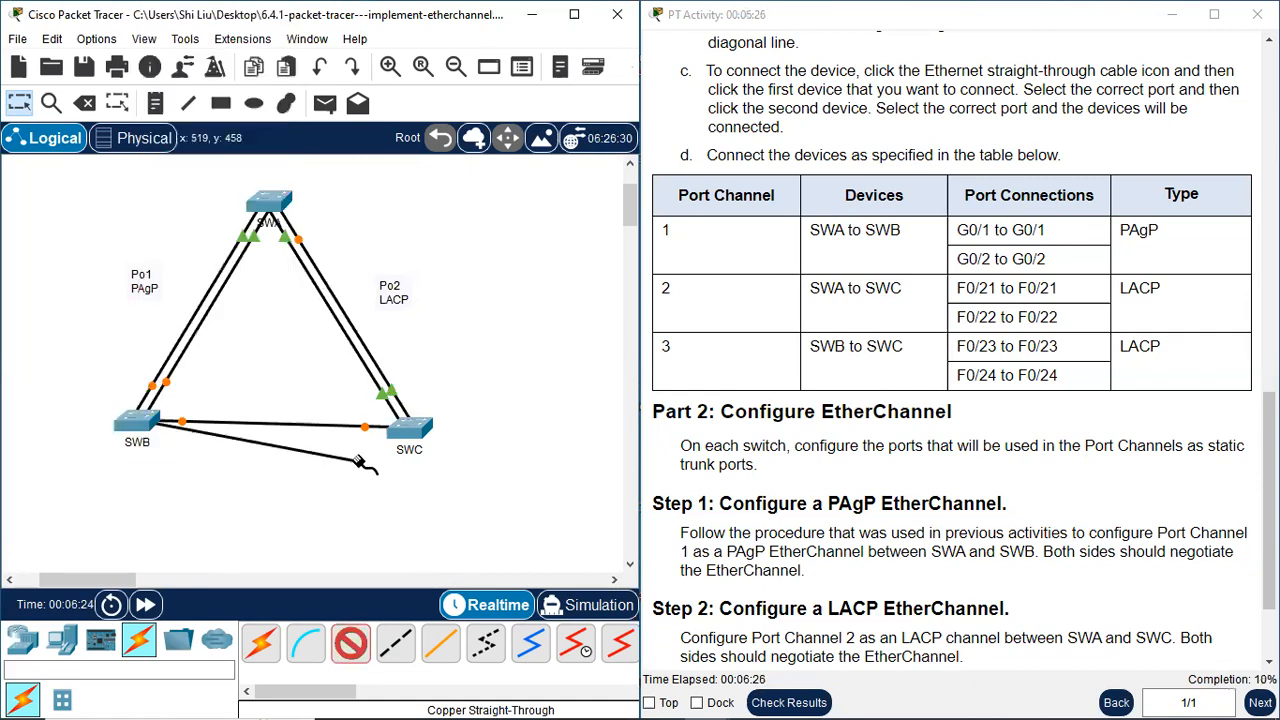
pyautogui.click(410, 432)
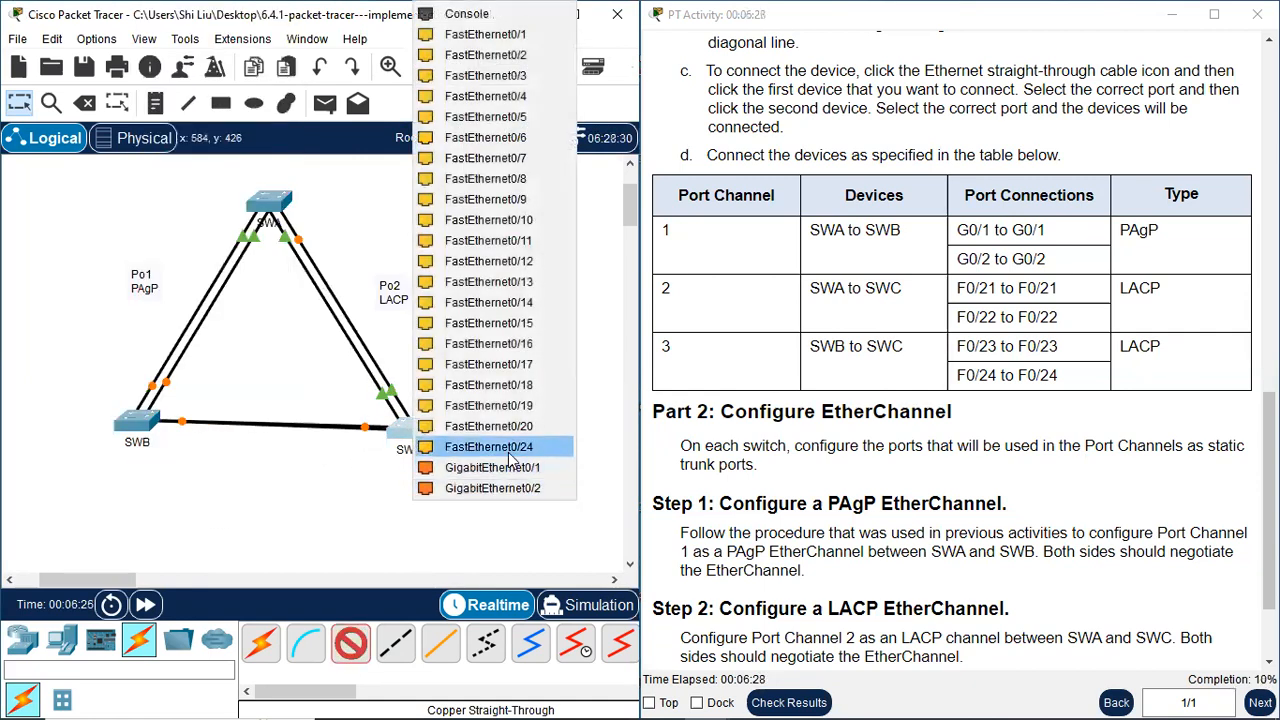
pyautogui.click(506, 453)
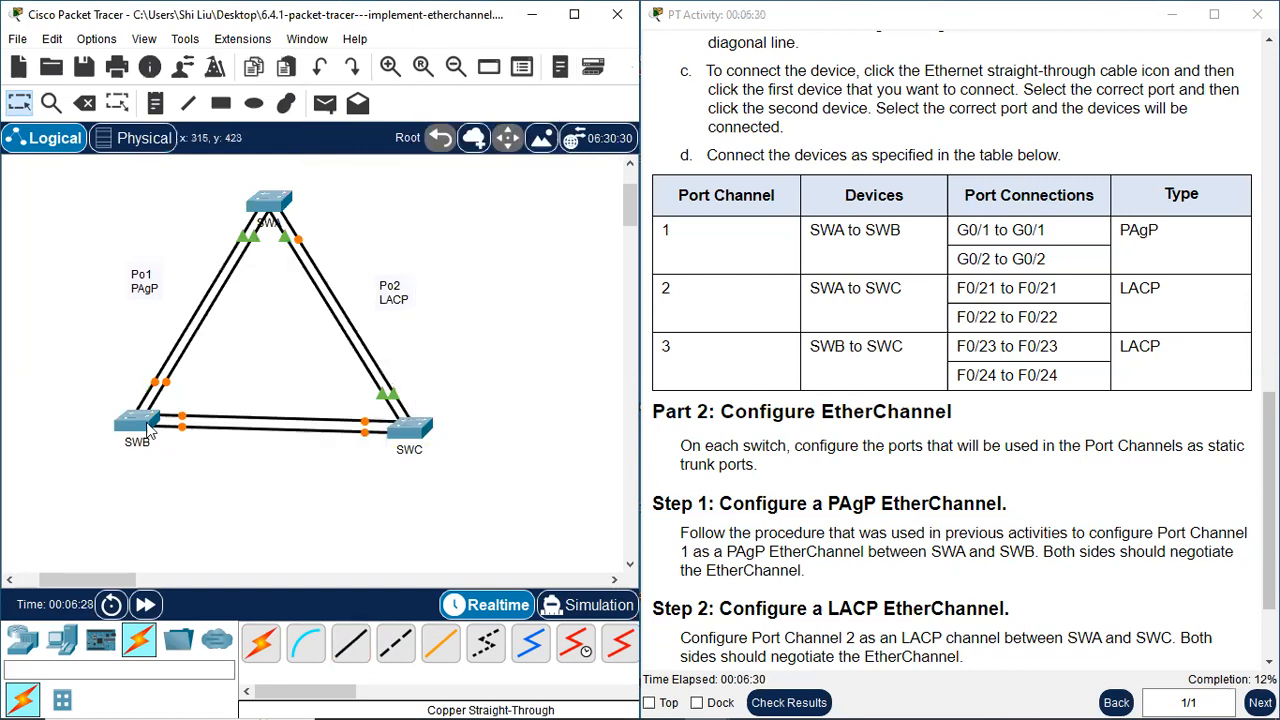
pyautogui.moveTo(131, 429); pyautogui.dragTo(133, 425)
# Add a two-line note reading "Po3" and "LACP" and center it just below the SWB–SWC links
pyautogui.click(155, 103)
pyautogui.click(228, 470)
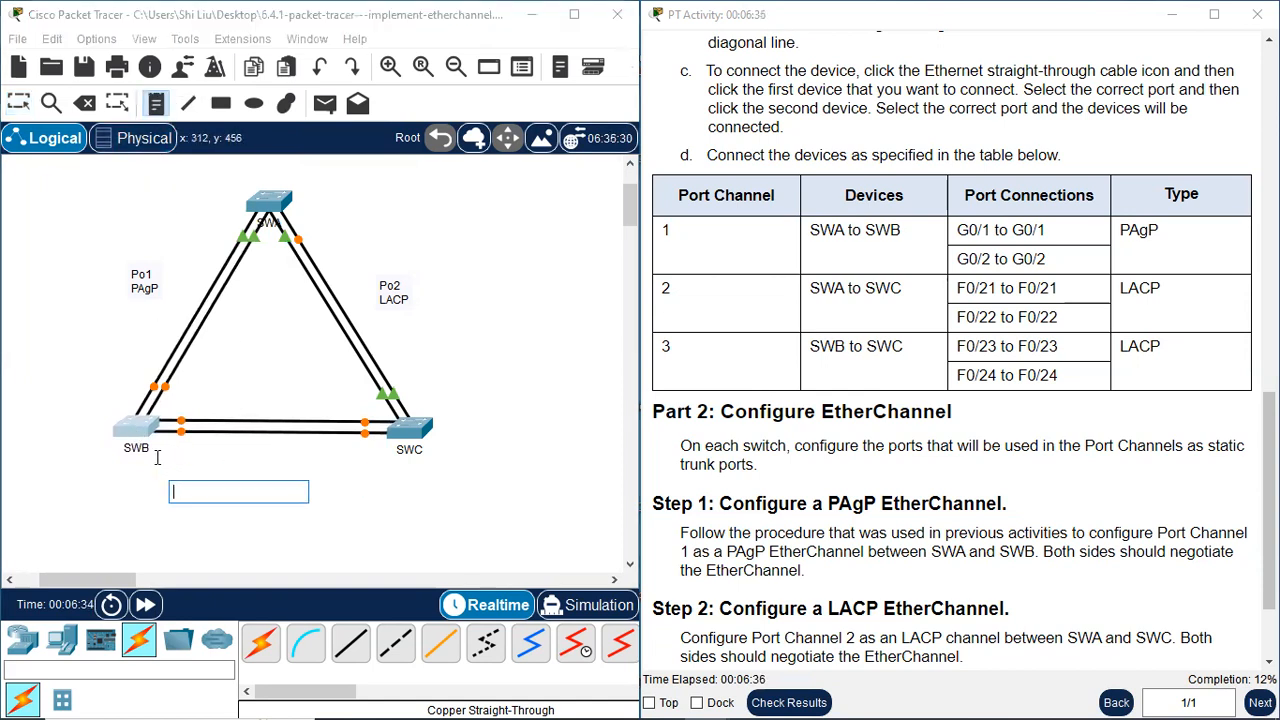
pyautogui.write('Po3')
pyautogui.press('Return')
pyautogui.write('LACP')
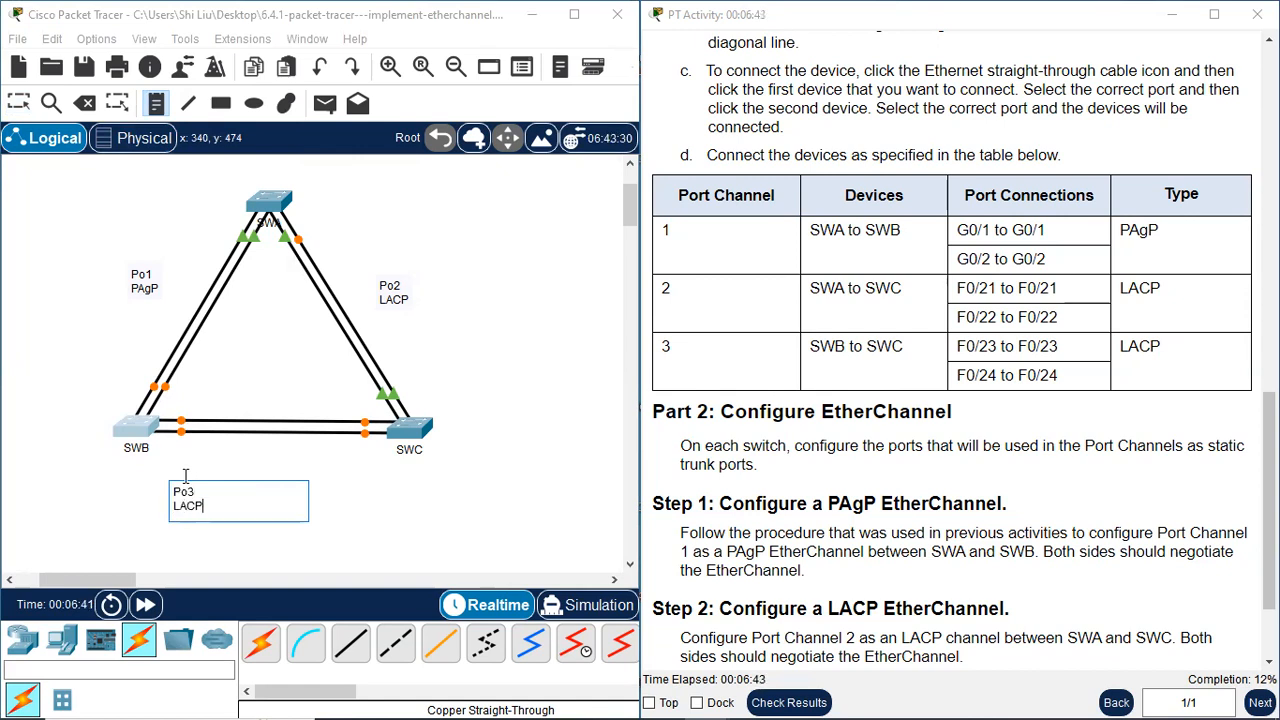
pyautogui.click(18, 103)
pyautogui.moveTo(196, 519); pyautogui.dragTo(270, 482)
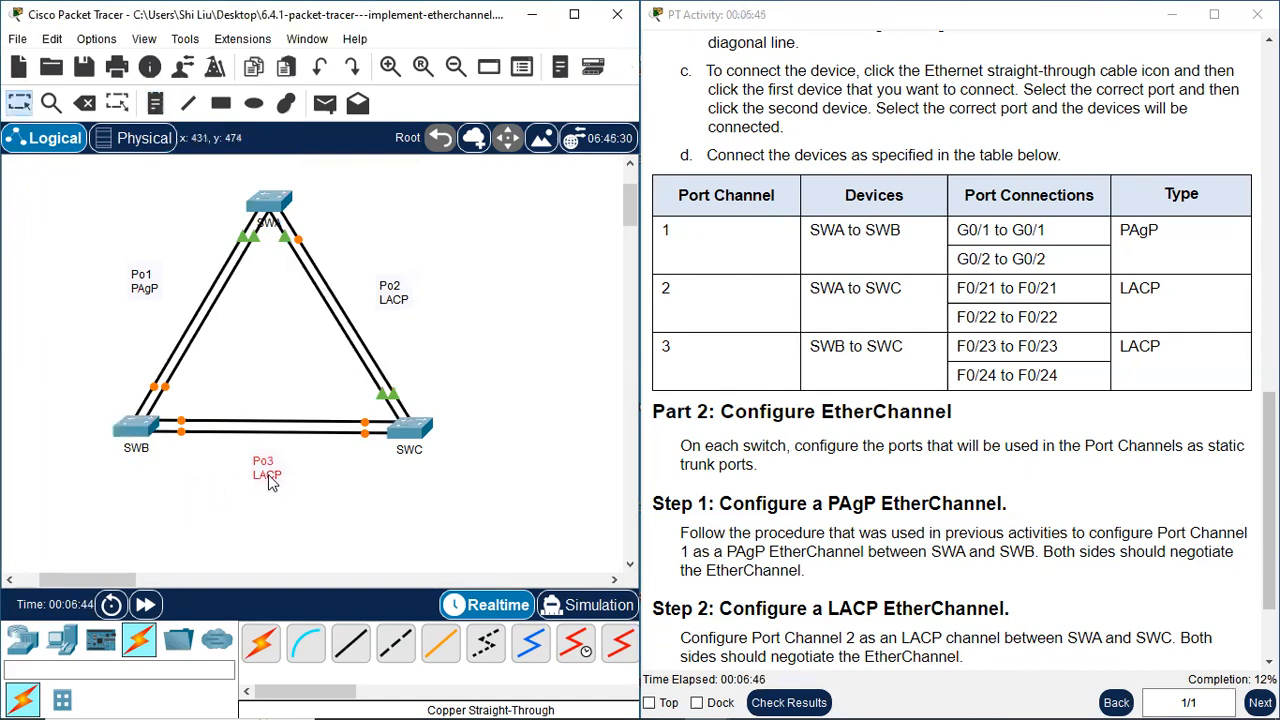
pyautogui.click(362, 490)
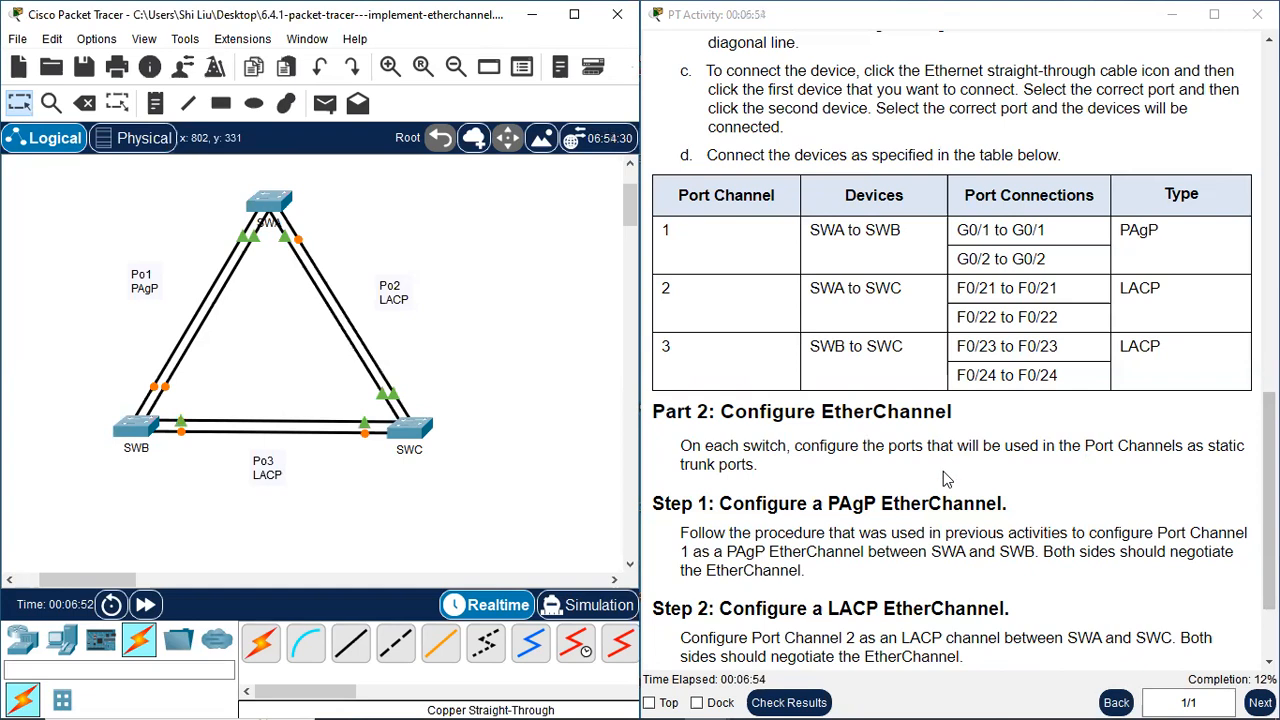
# Open the command line of switch SWA beside the instructions and enter privileged EXEC mode with en
pyautogui.scroll(-1, 947, 479)
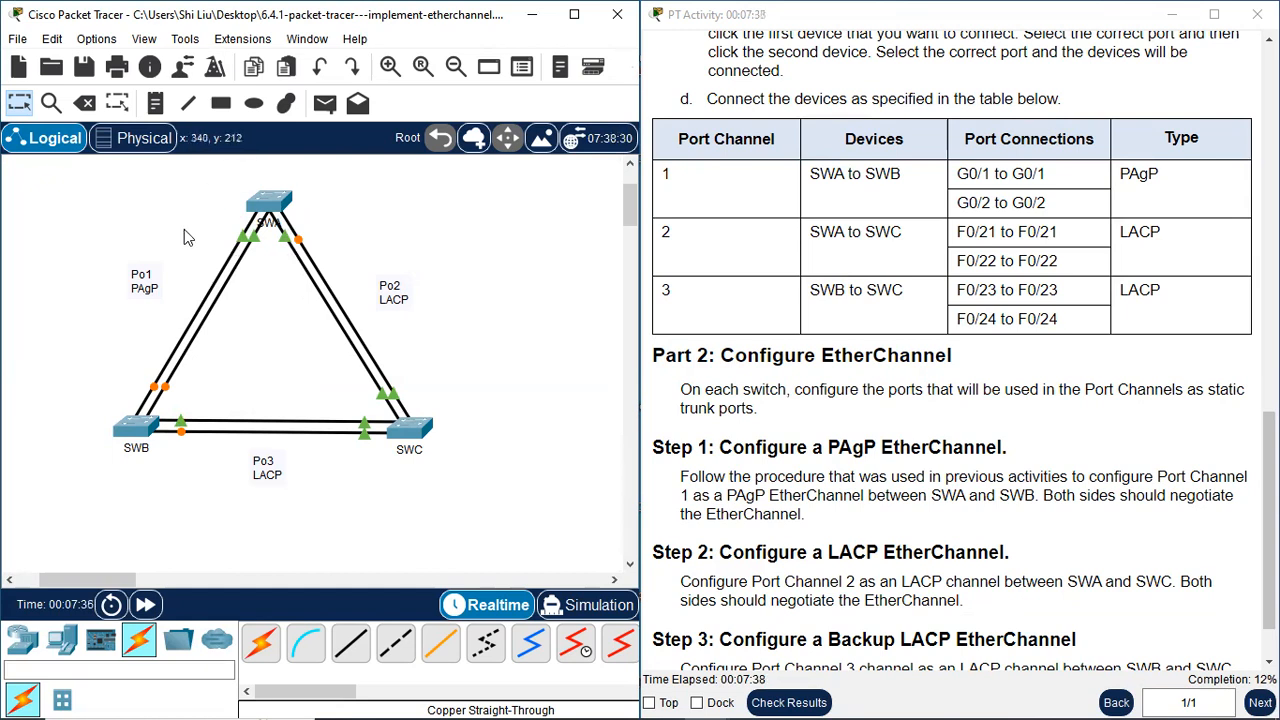
pyautogui.click(269, 204)
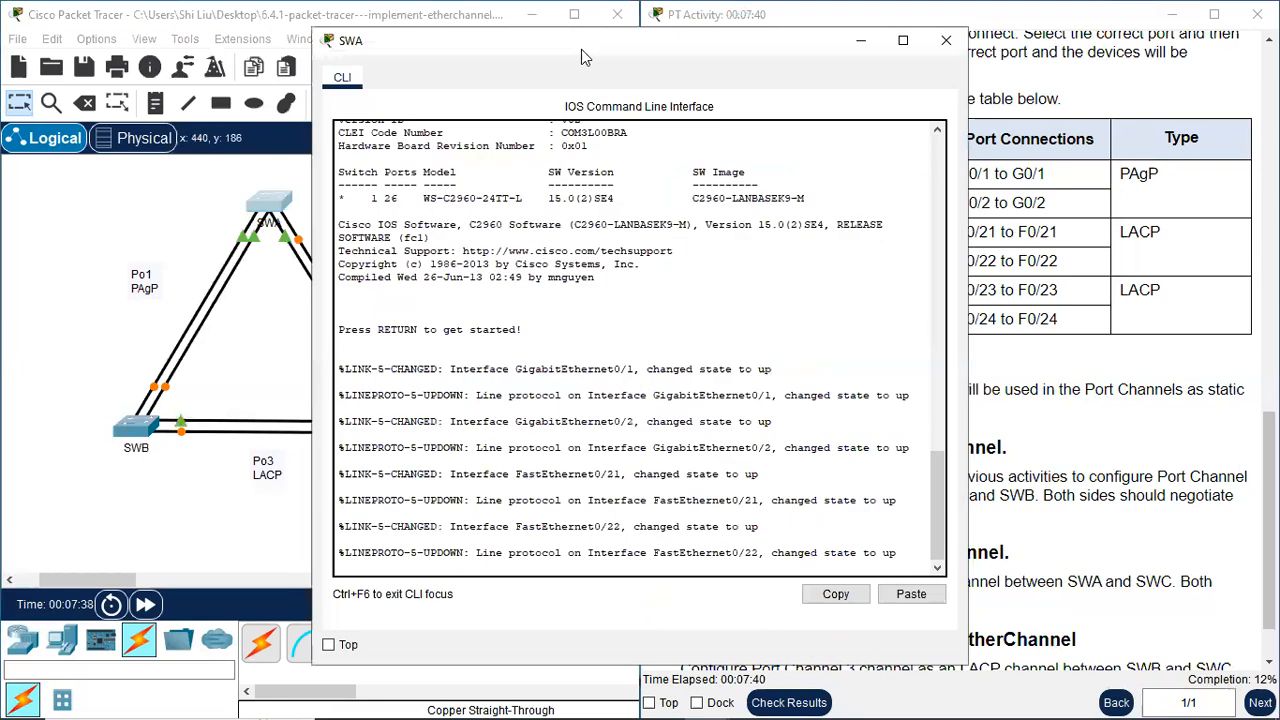
pyautogui.moveTo(558, 63); pyautogui.dragTo(246, 58)
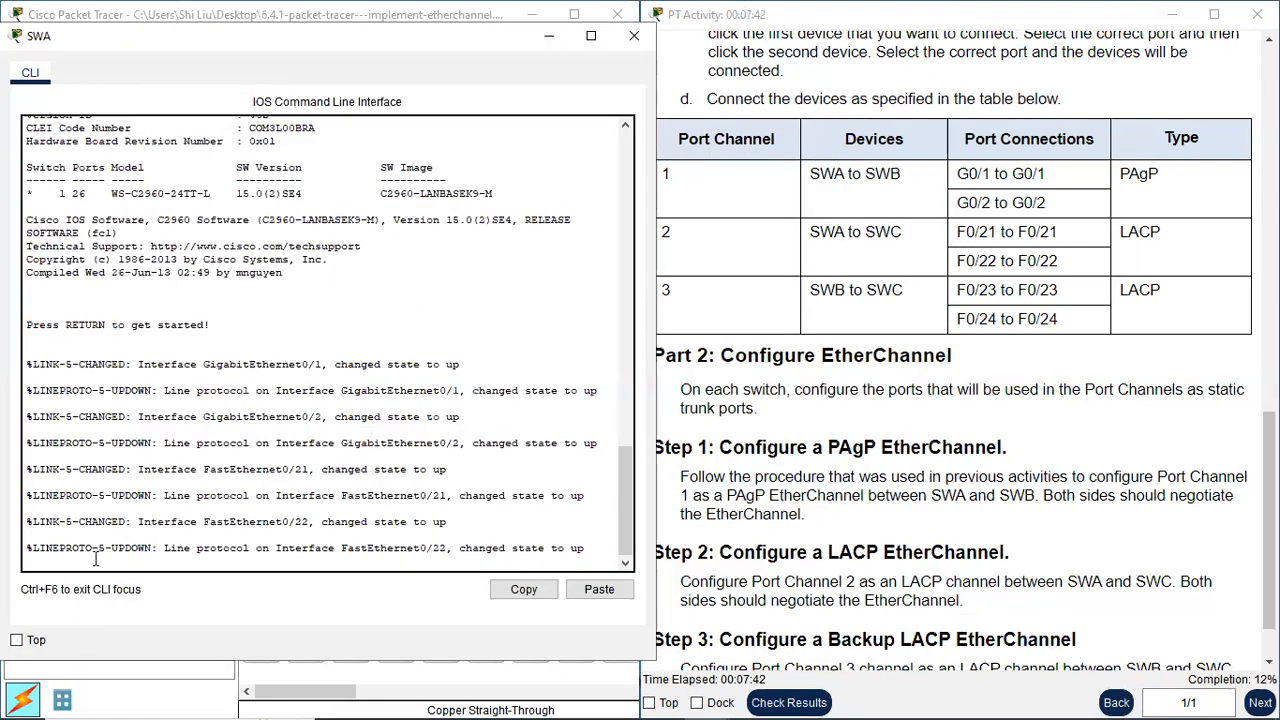
pyautogui.press('Return')
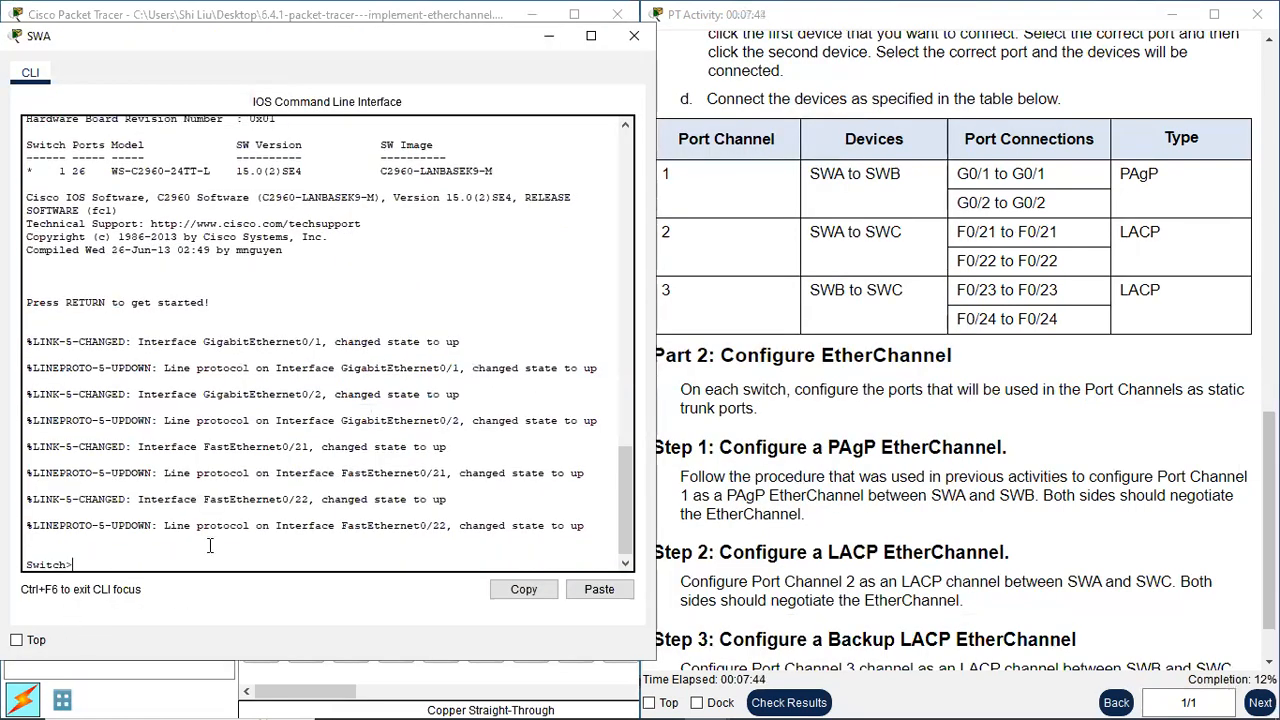
pyautogui.write('en')
pyautogui.press('Return')
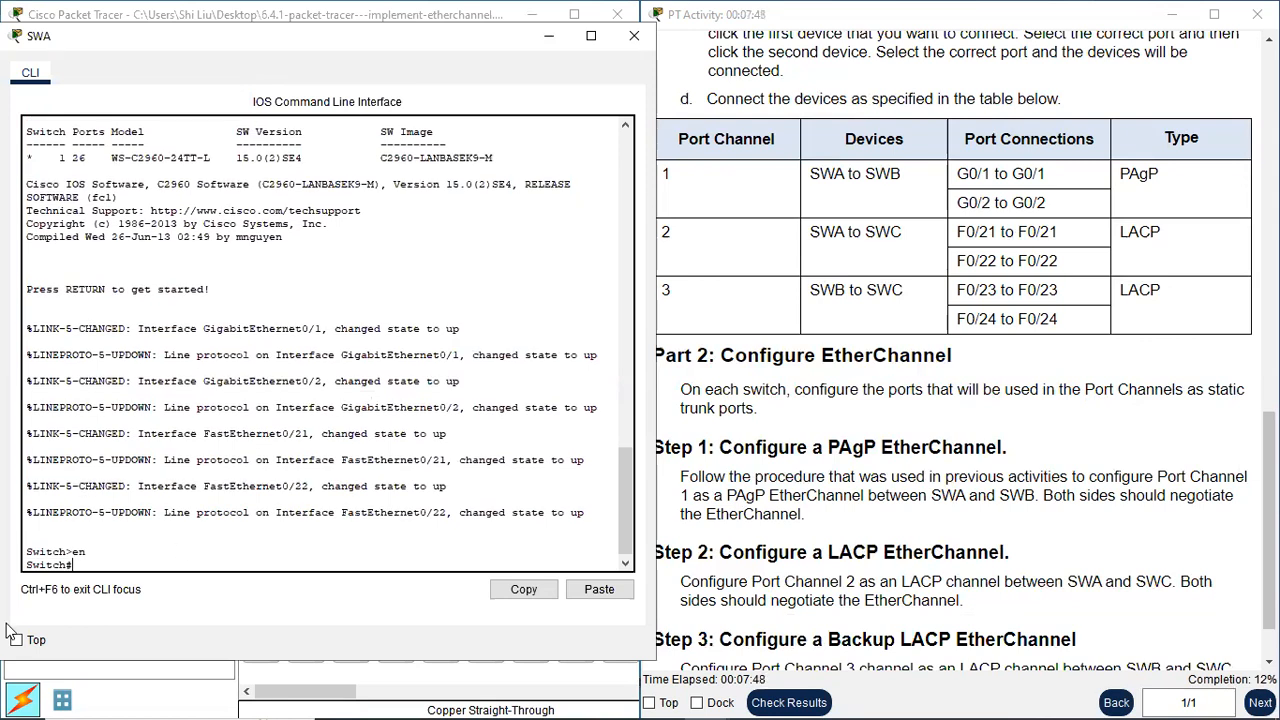
# Enter global configuration mode with conf t and set the switch's hostname to SWA
pyautogui.moveTo(68, 566); pyautogui.dragTo(25, 566)
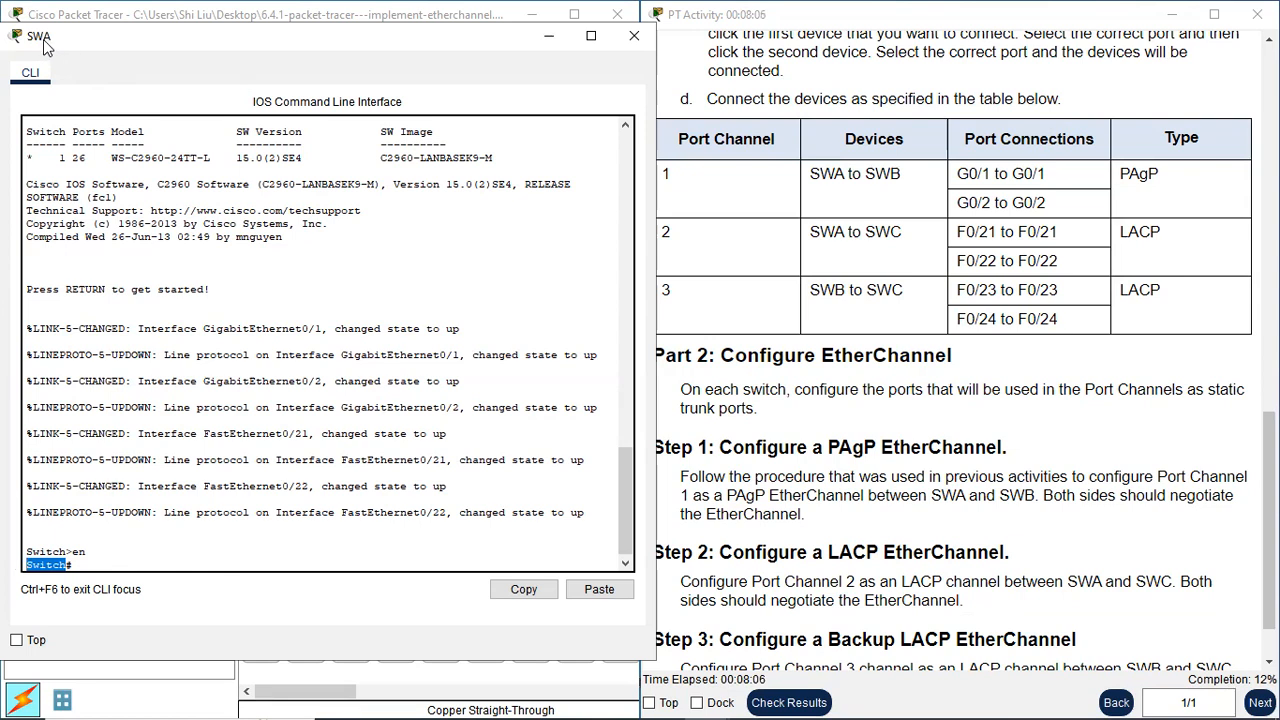
pyautogui.click(107, 568)
pyautogui.write('conf t')
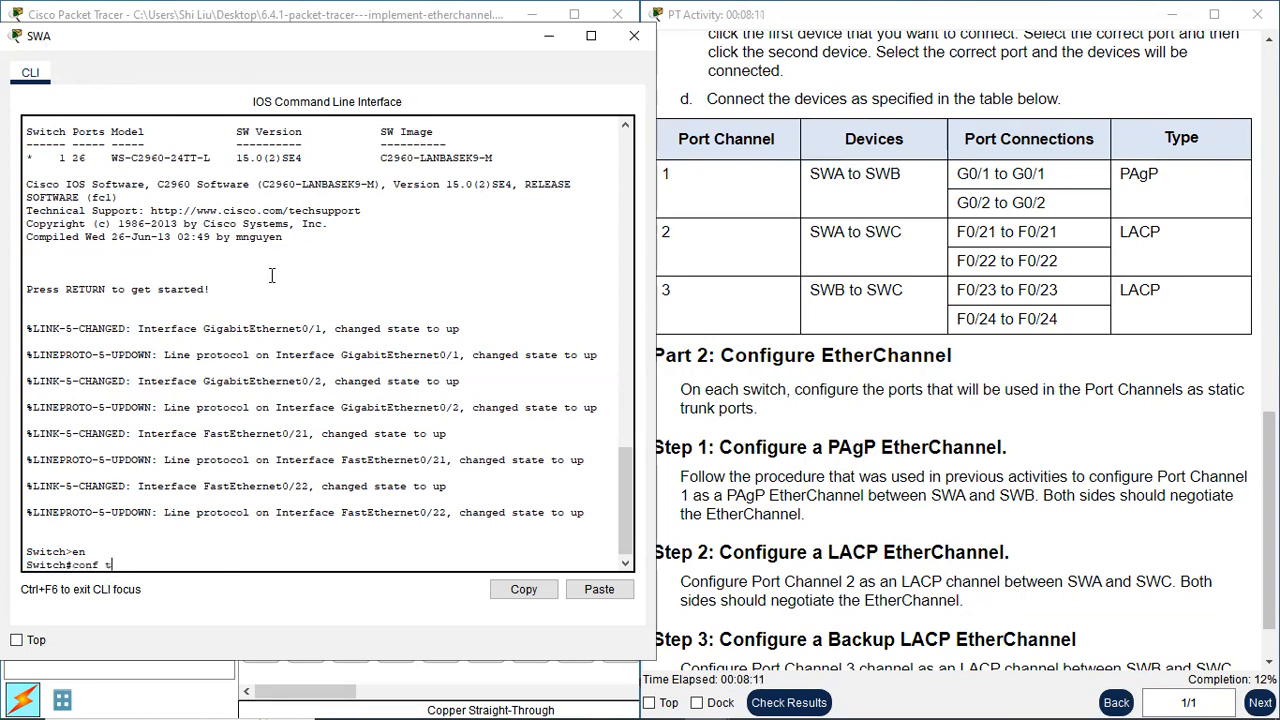
pyautogui.press('Return')
pyautogui.write('hostn')
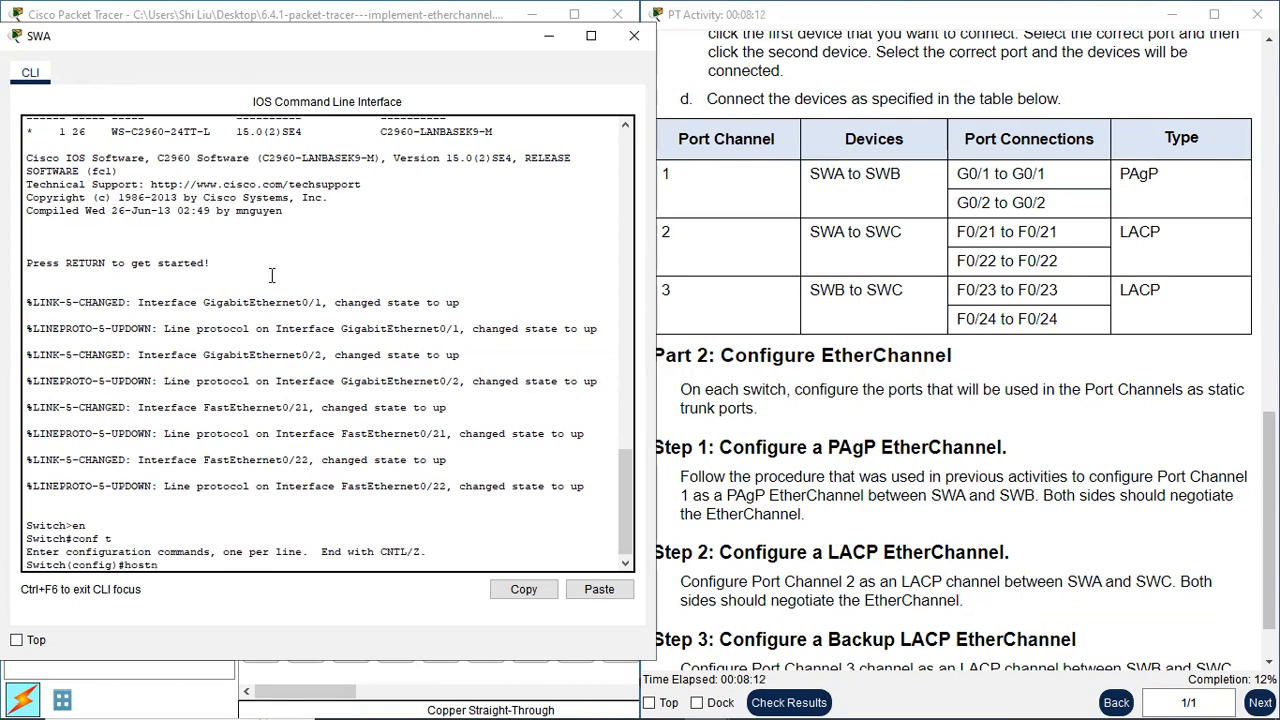
pyautogui.write('ame SWA')
pyautogui.press('Return')
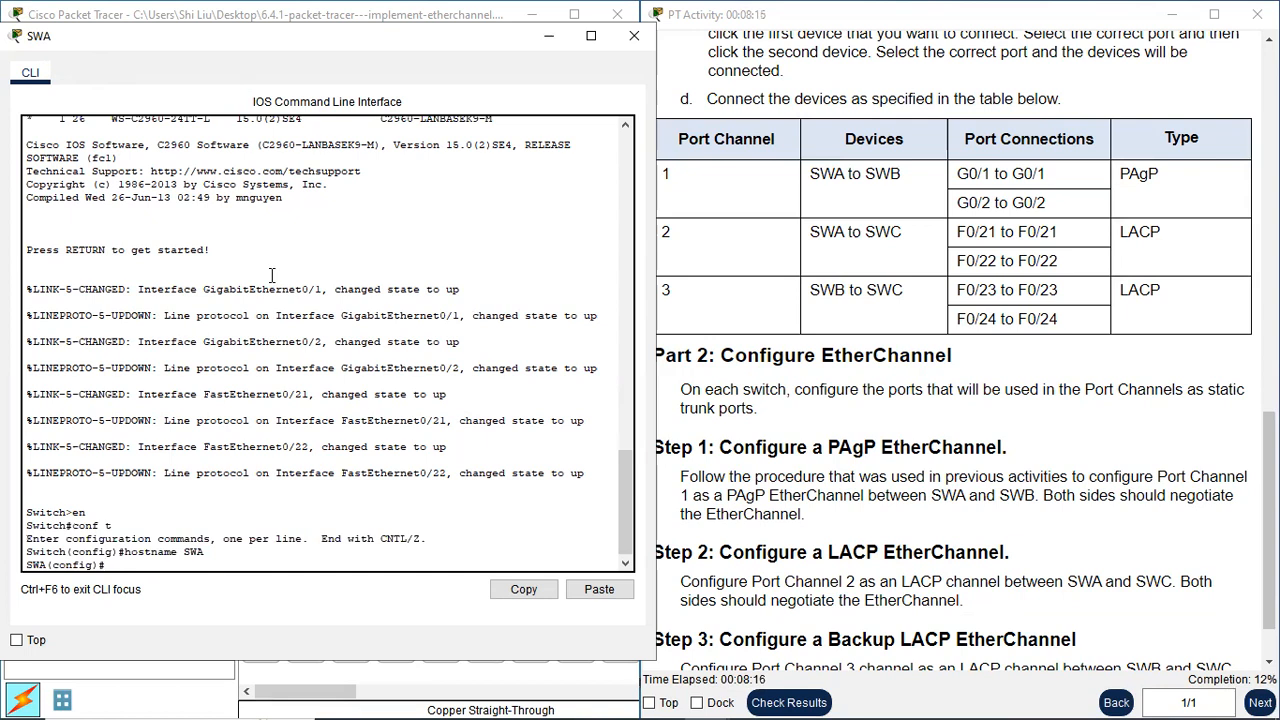
pyautogui.press('Return')
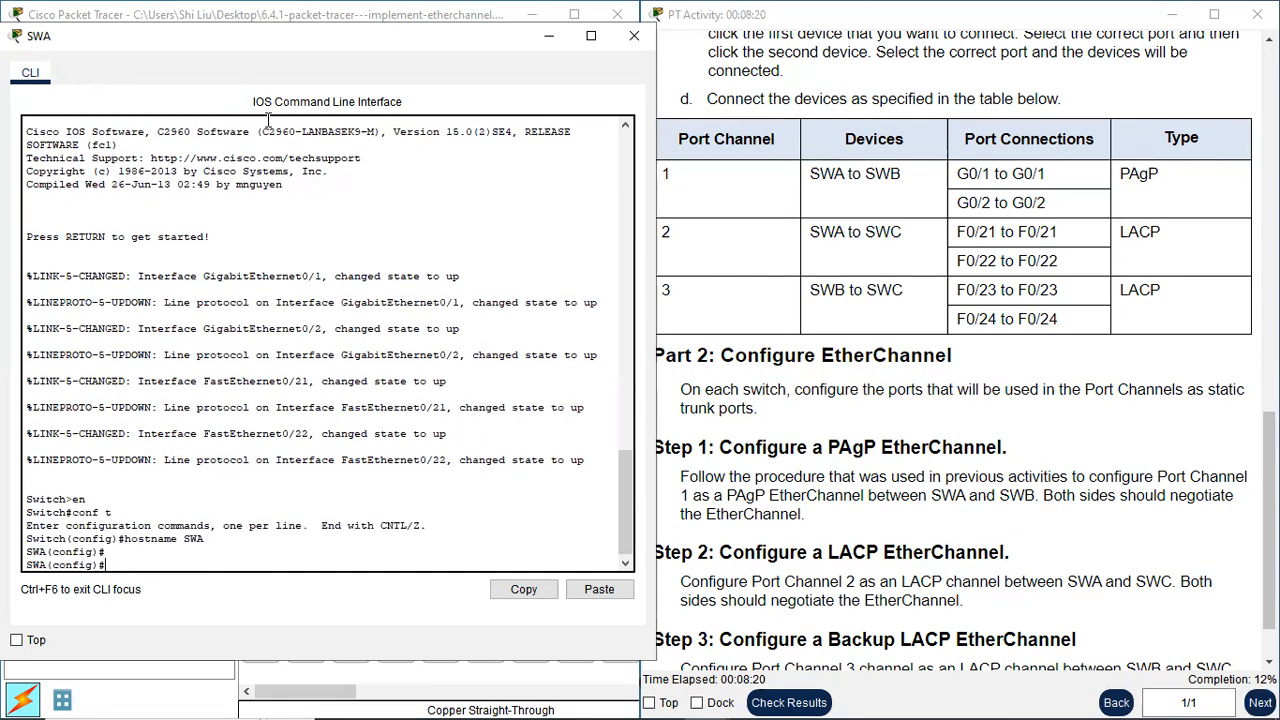
# Enter interface range configuration on SWA for all its port-channel ports with int range g0/1-2,f0/21-22
pyautogui.moveTo(328, 41); pyautogui.dragTo(328, 33)
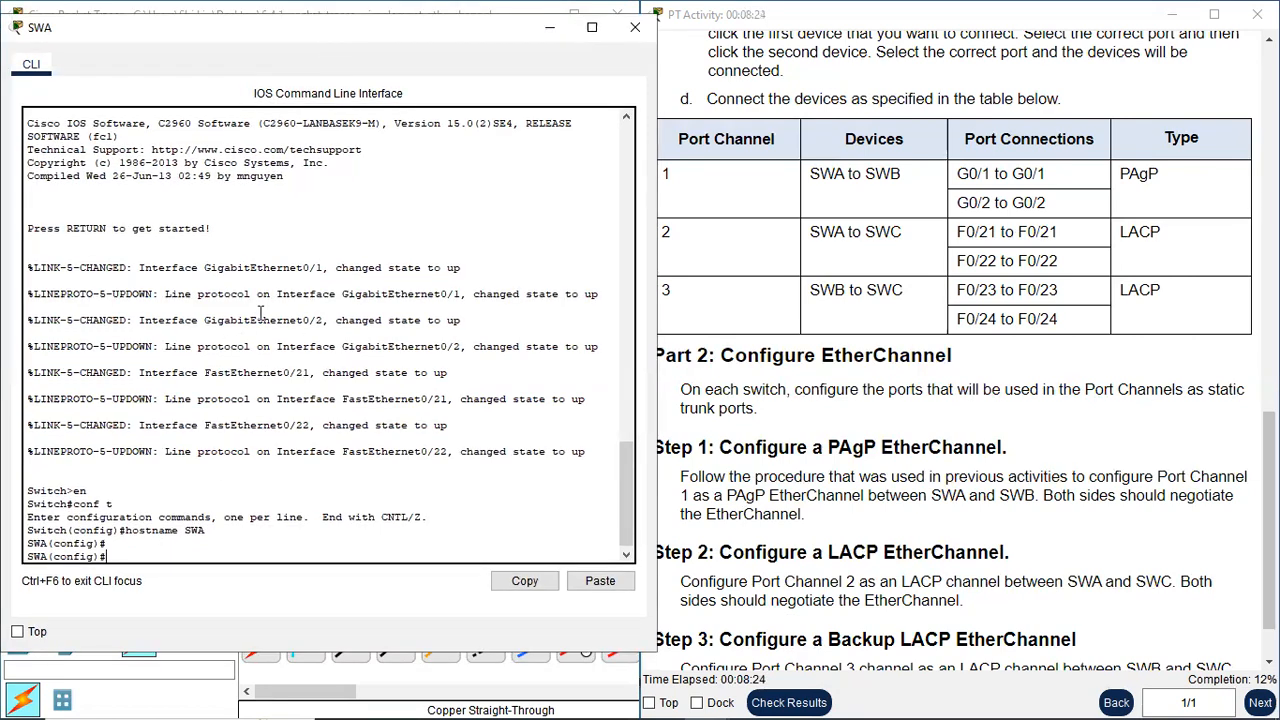
pyautogui.write('int ragn')
pyautogui.press('BackSpace')
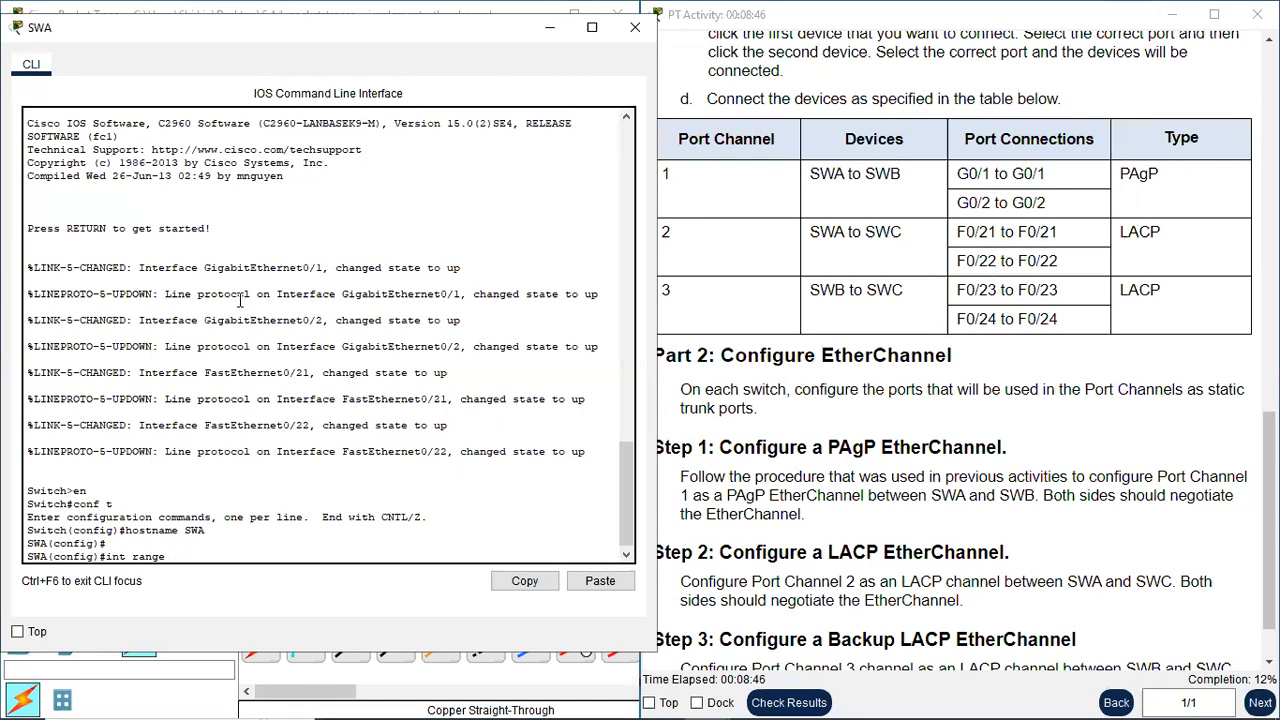
pyautogui.write('g0/1-2,f0/21-22')
pyautogui.press('Return')
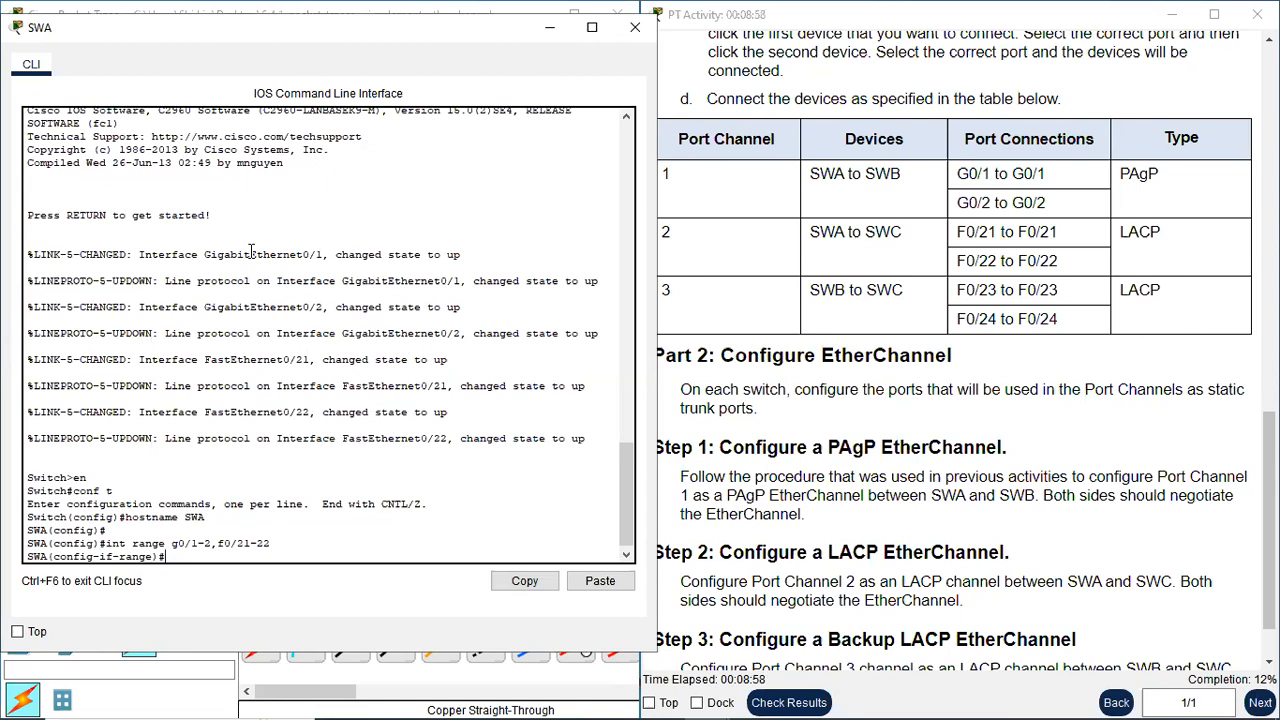
# Set the selected SWA ports to static trunking with switchport mode trunk and close SWA's command line
pyautogui.write('switchport mode trunk')
pyautogui.press('Return')
pyautogui.press('Return')
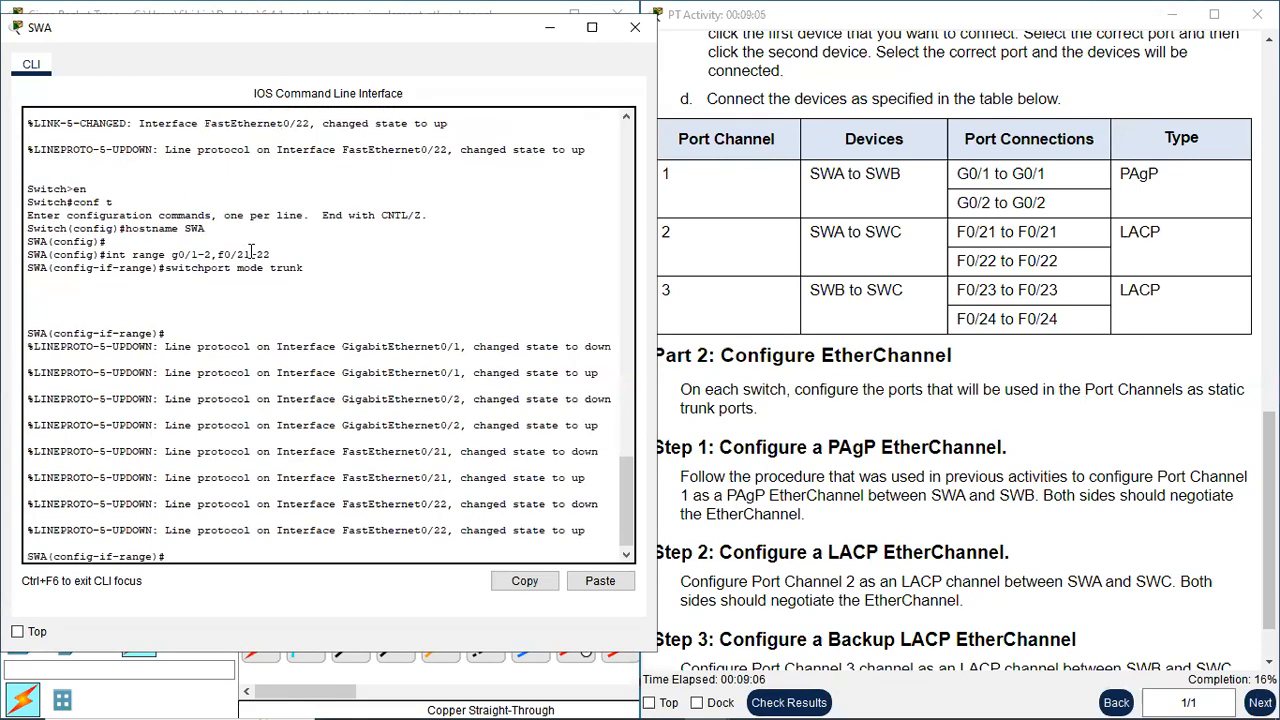
pyautogui.press('Return')
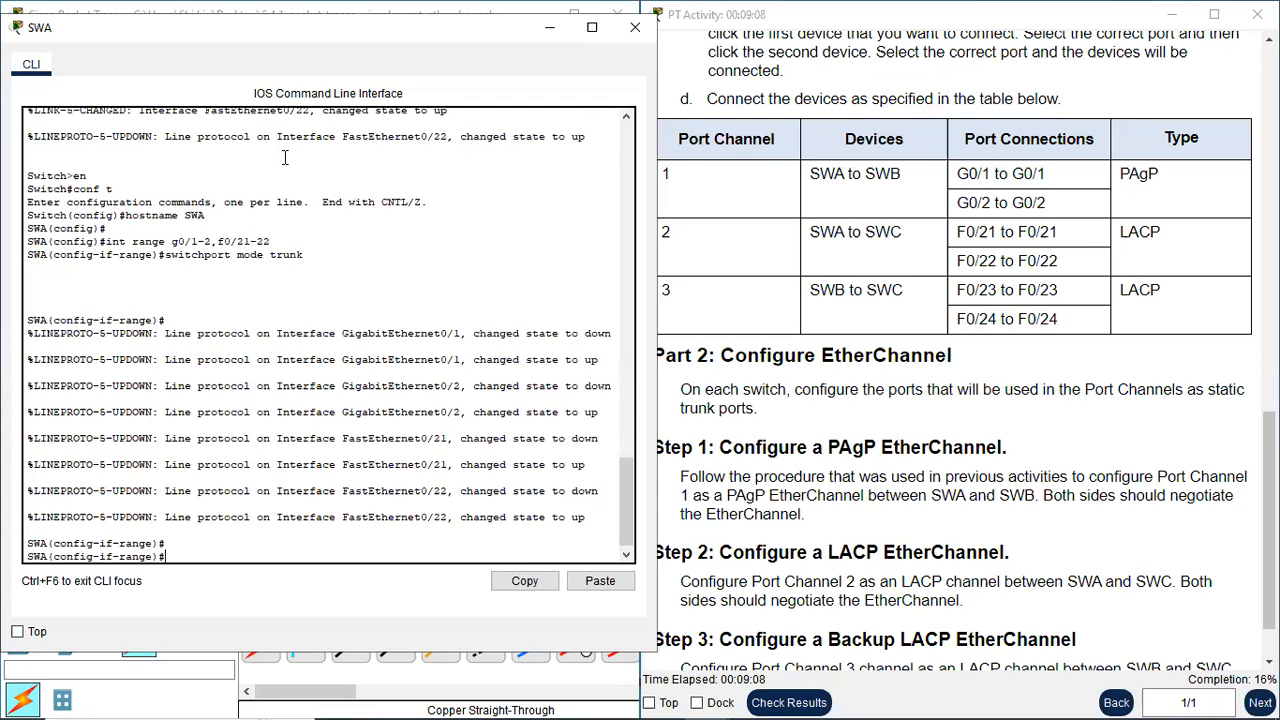
pyautogui.click(637, 31)
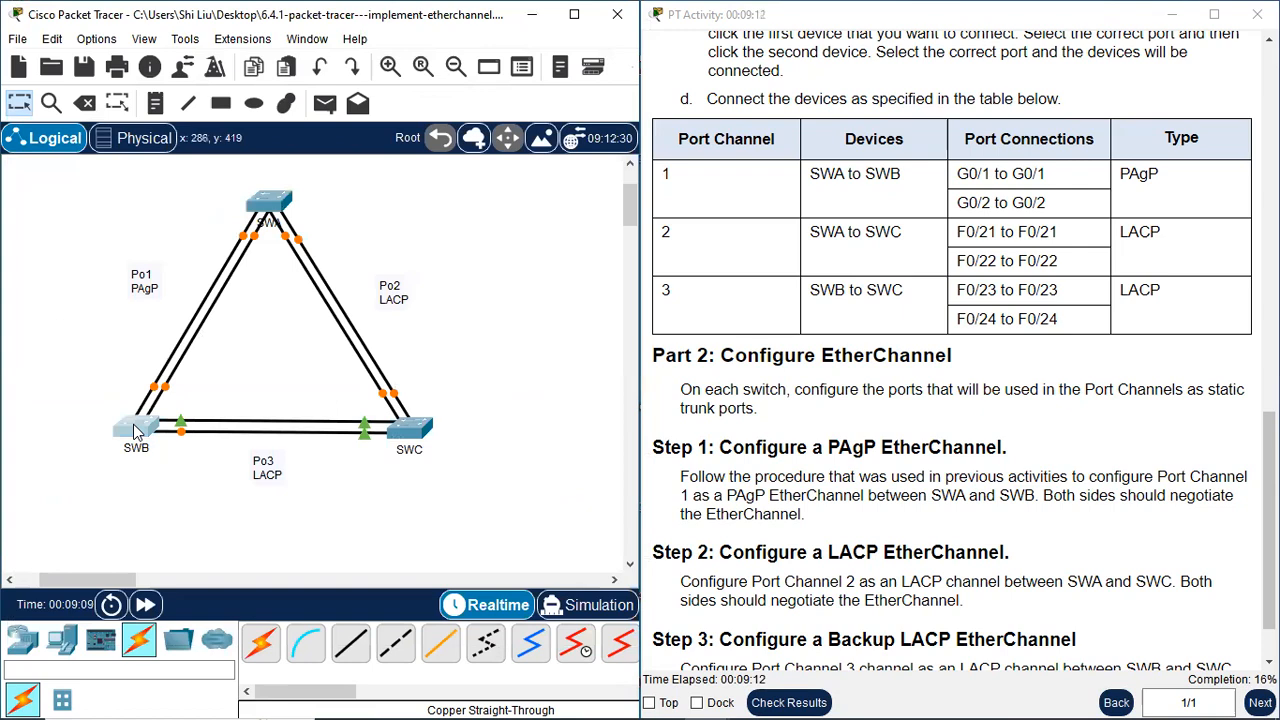
# Open the command line of switch SWB beside the instructions and enter privileged EXEC mode with en
pyautogui.click(133, 424)
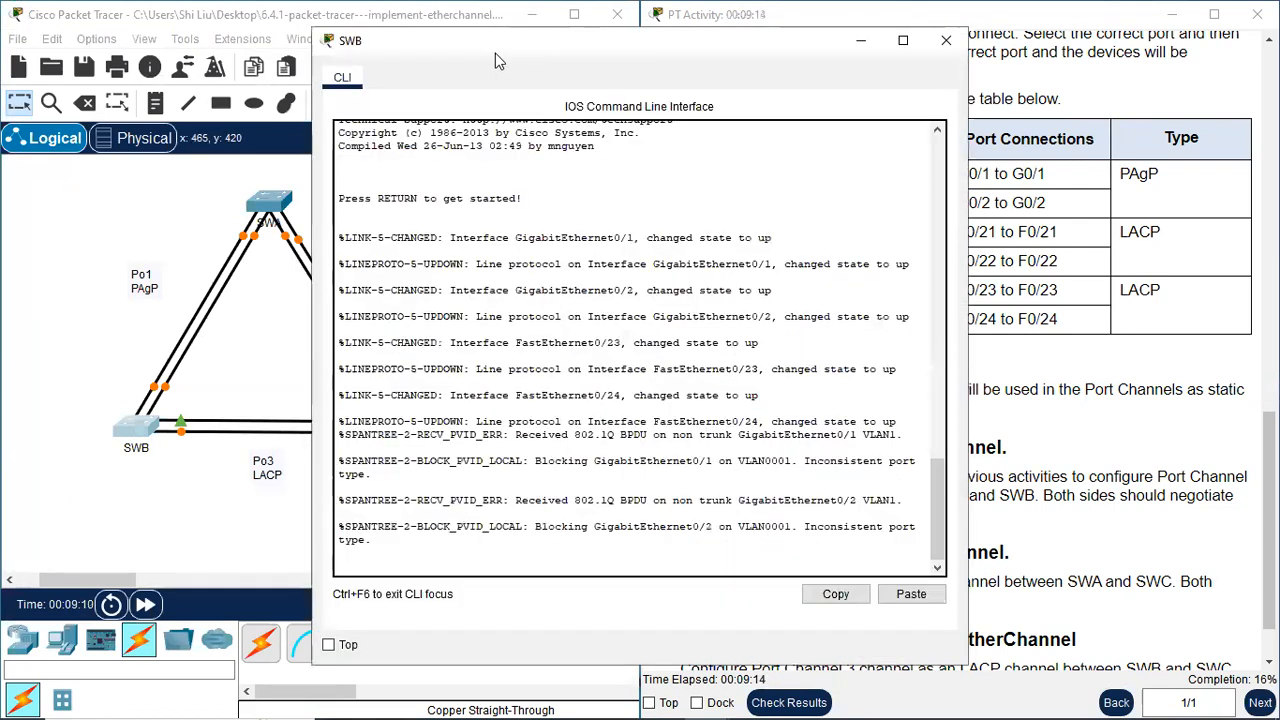
pyautogui.moveTo(495, 53); pyautogui.dragTo(212, 52)
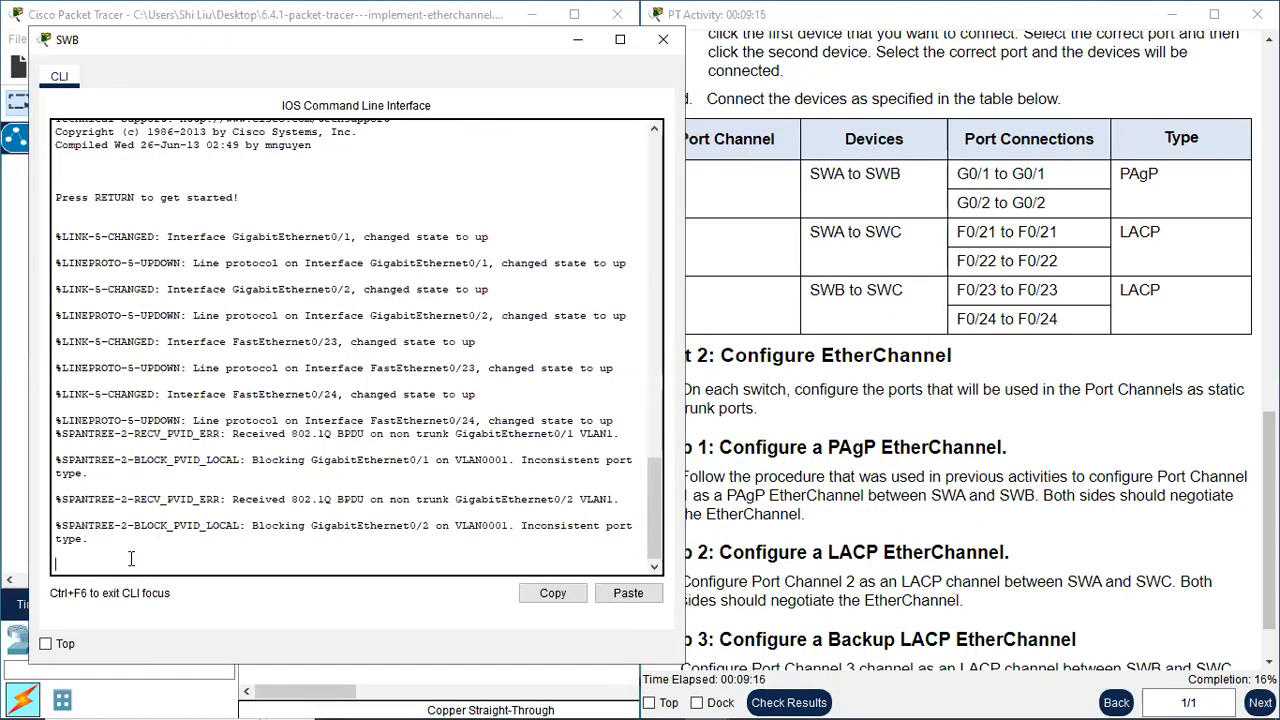
pyautogui.press('Return')
pyautogui.write('en')
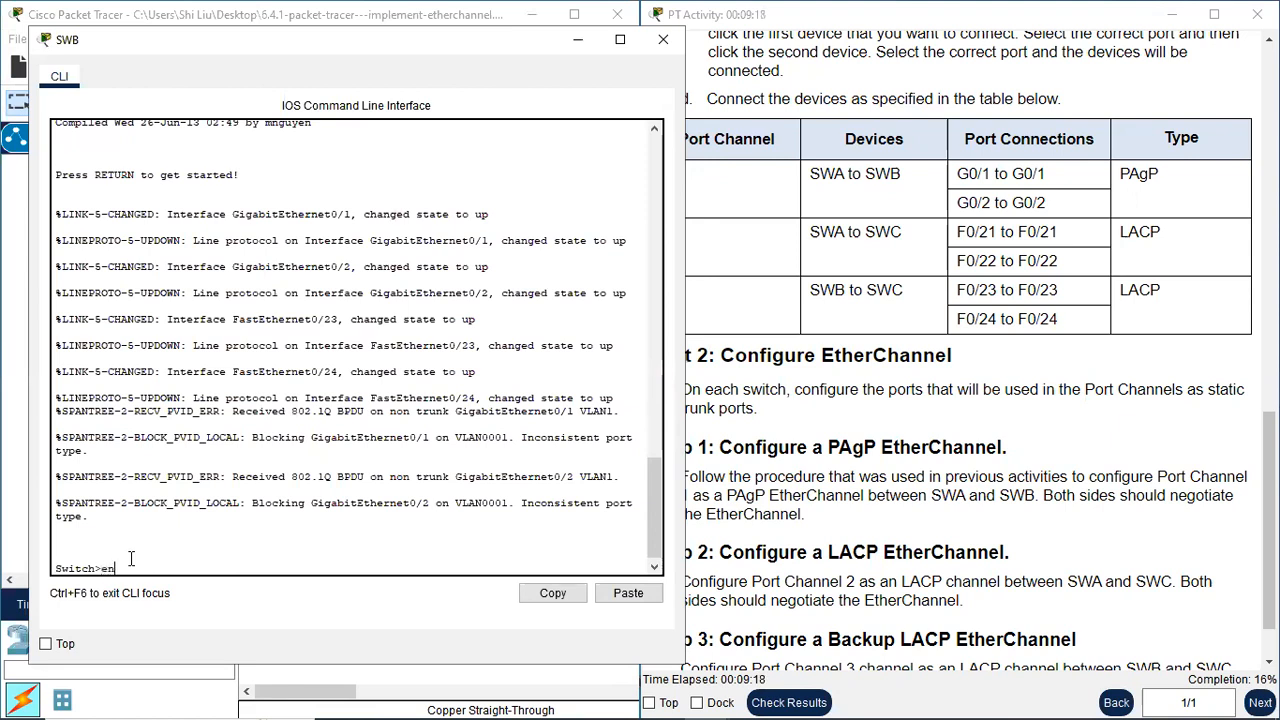
pyautogui.press('Return')
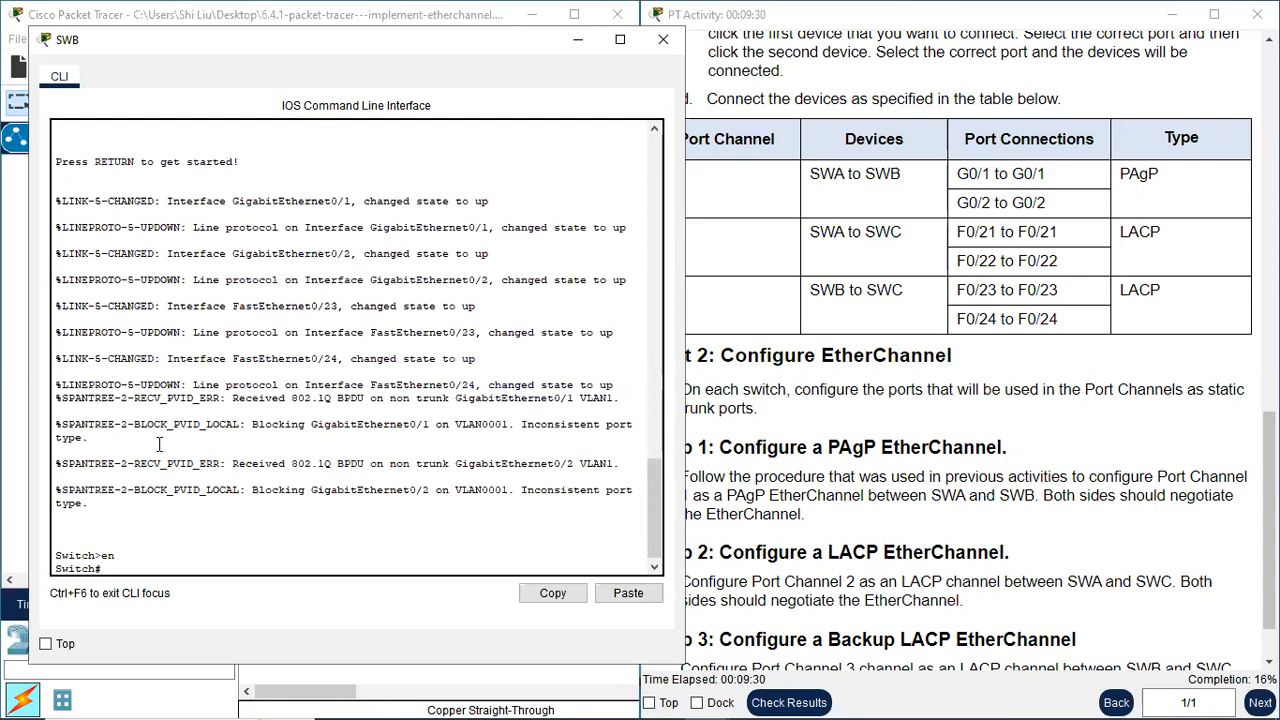
# Enter global configuration mode with conf t and set the switch's hostname to SWB
pyautogui.write('conf t')
pyautogui.press('Return')
pyautogui.write('hostname')
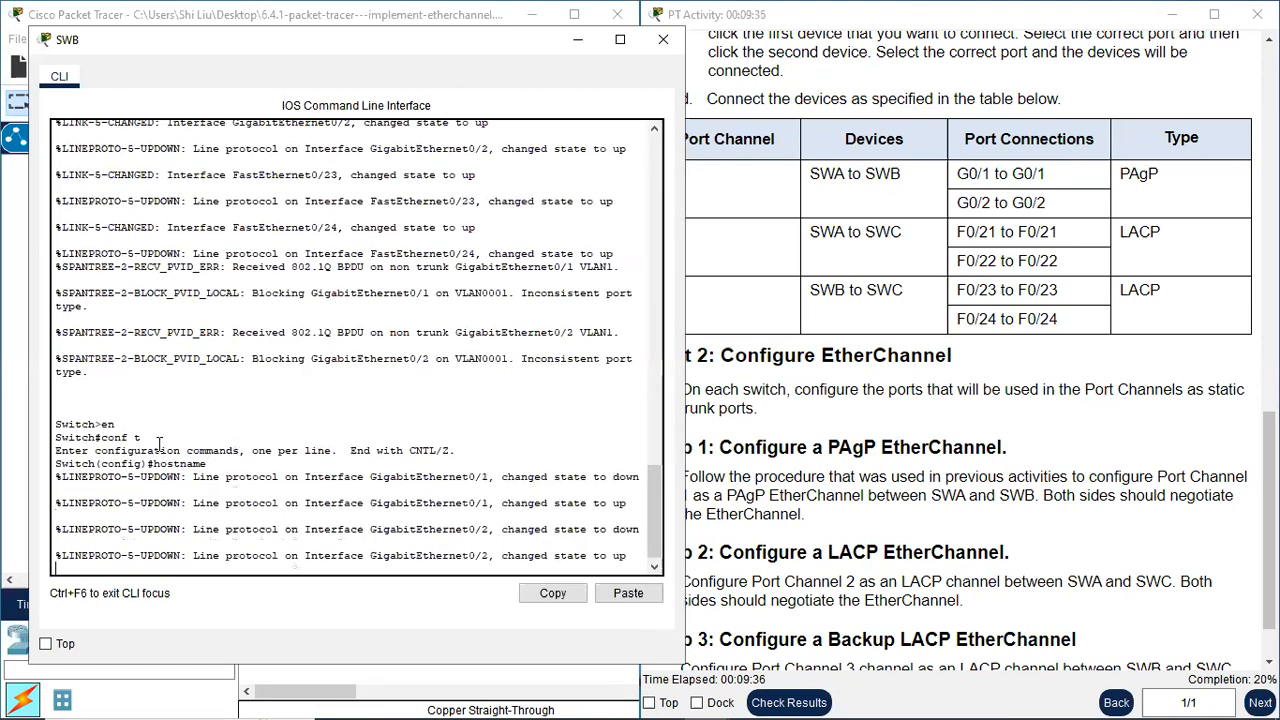
pyautogui.press('Return')
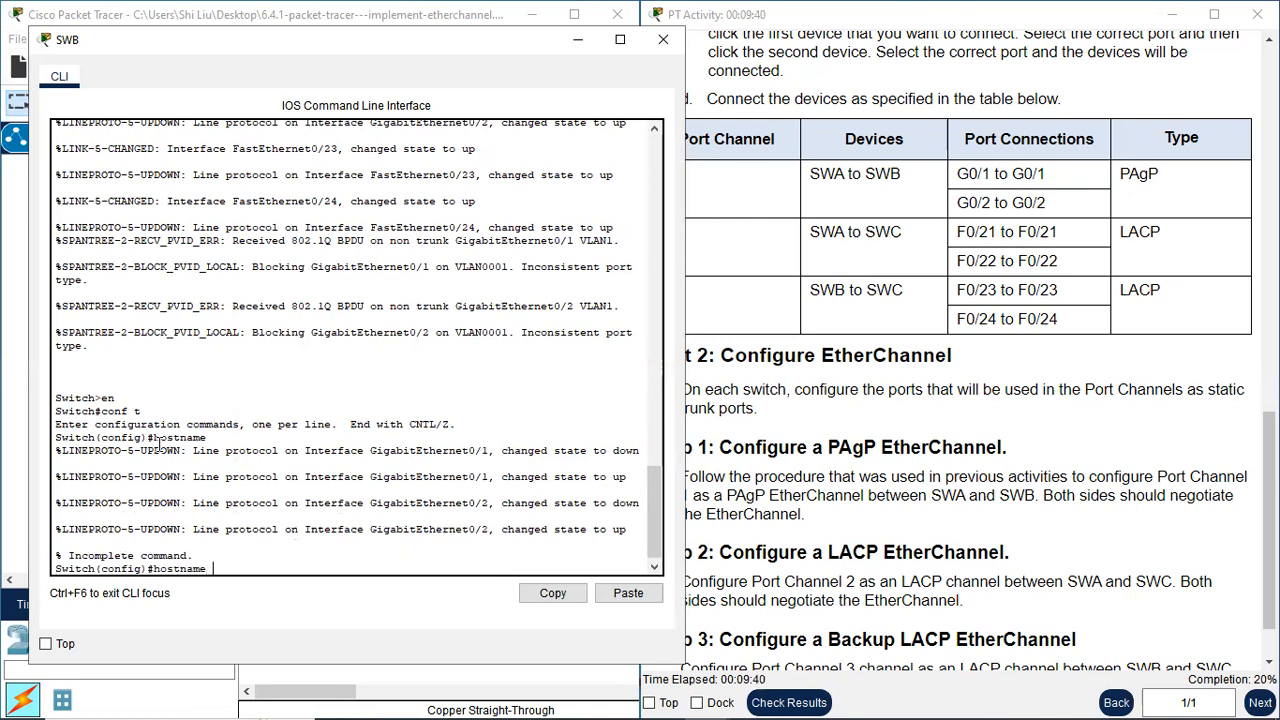
pyautogui.write('SWB')
pyautogui.press('Return')
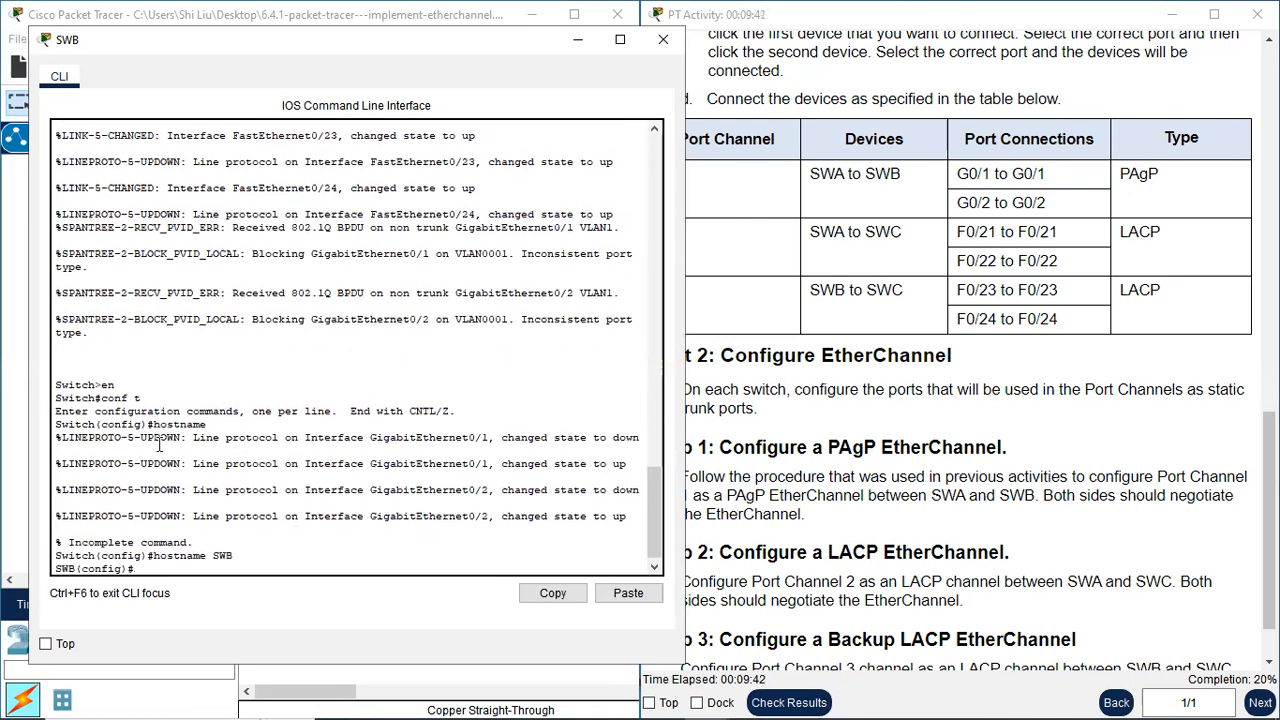
pyautogui.press('Return')
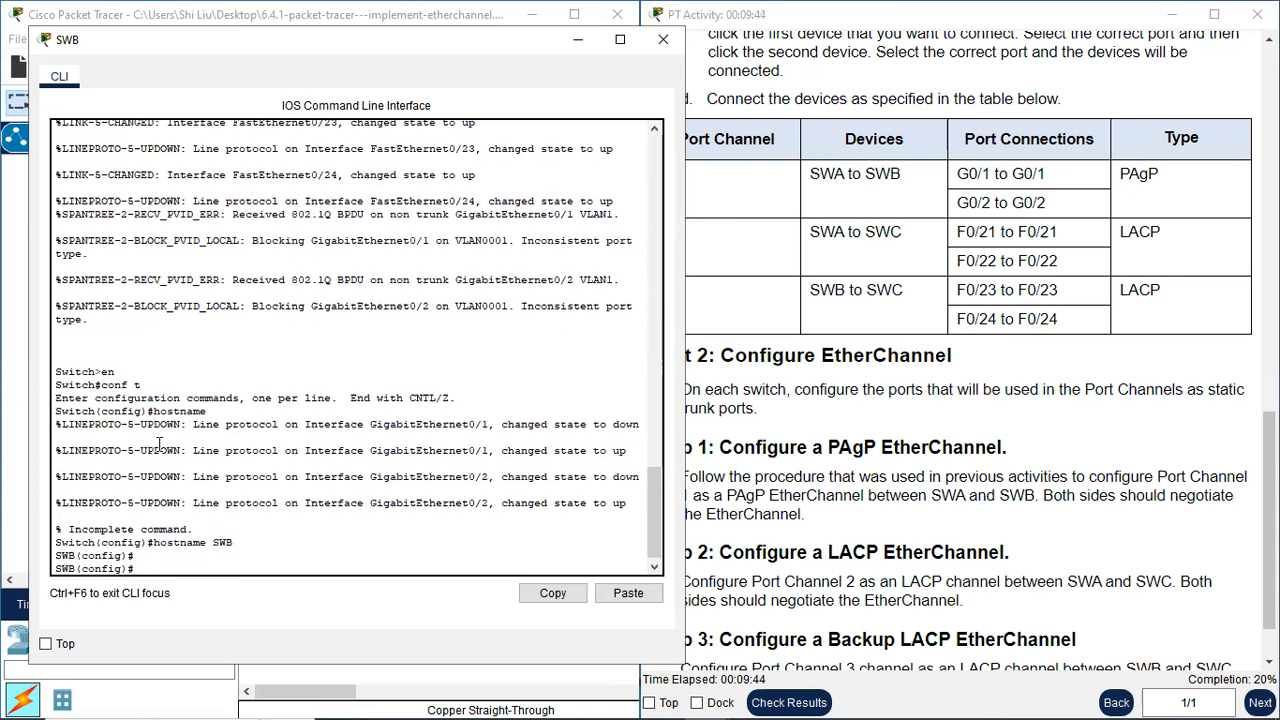
# Enter interface range configuration on SWB for all its port-channel ports with int range g0/1-2,f0/23-24
pyautogui.write('int rangeg0/1-2,f0/')
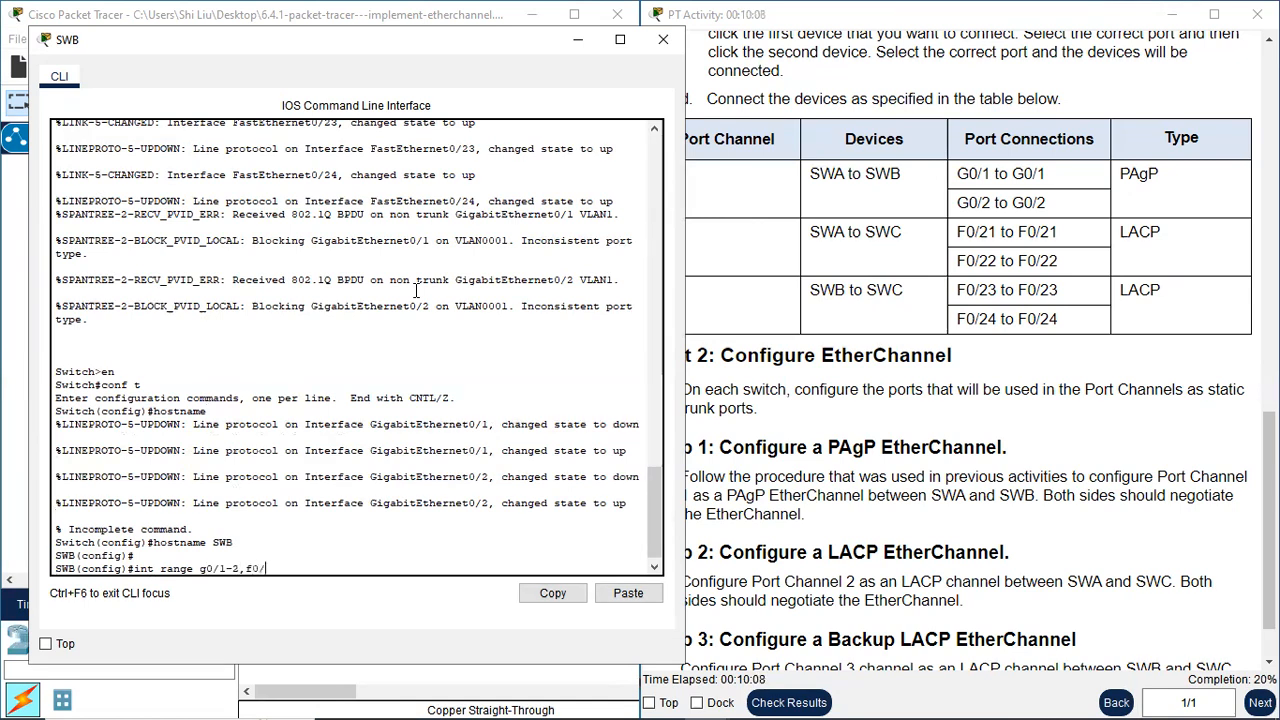
pyautogui.write('23-24')
pyautogui.press('Return')
# Set the selected SWB ports to static trunking with switchport mode trunk and close SWB's command line
pyautogui.write('switc')
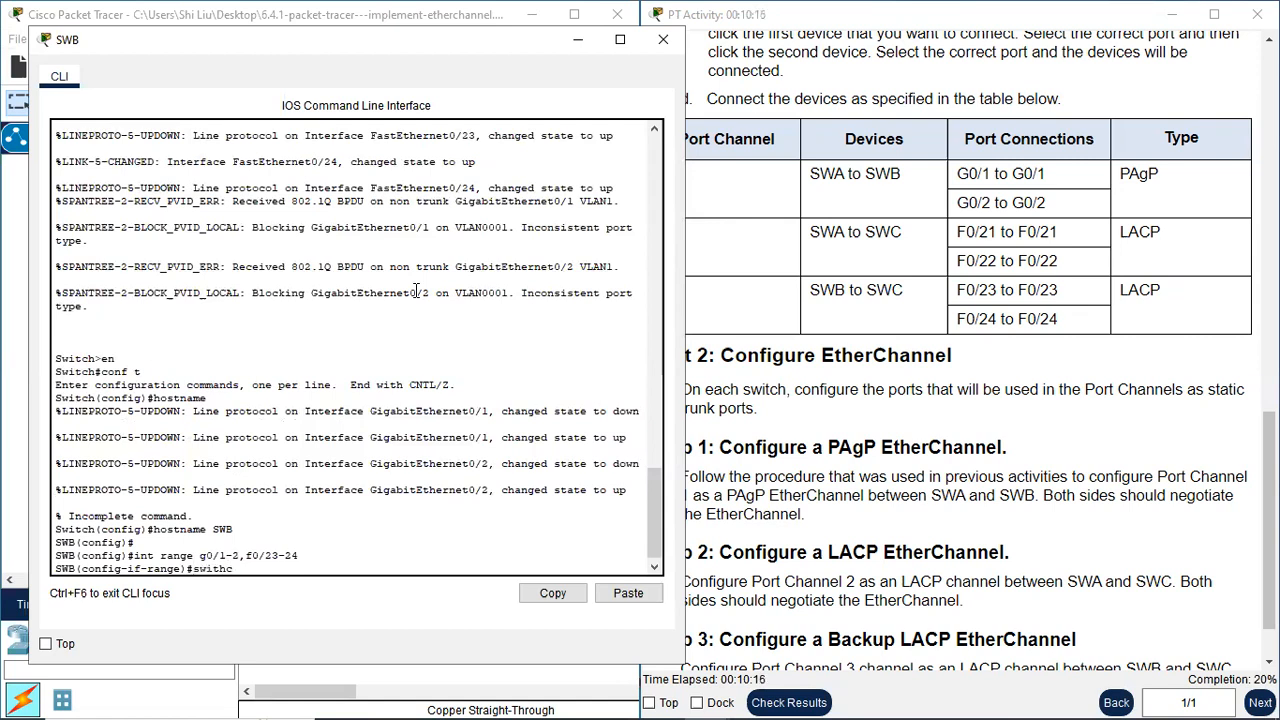
pyautogui.press('BackSpace')
pyautogui.press('BackSpace')
pyautogui.write('por')
pyautogui.write('t mdoe')
pyautogui.press('Return')
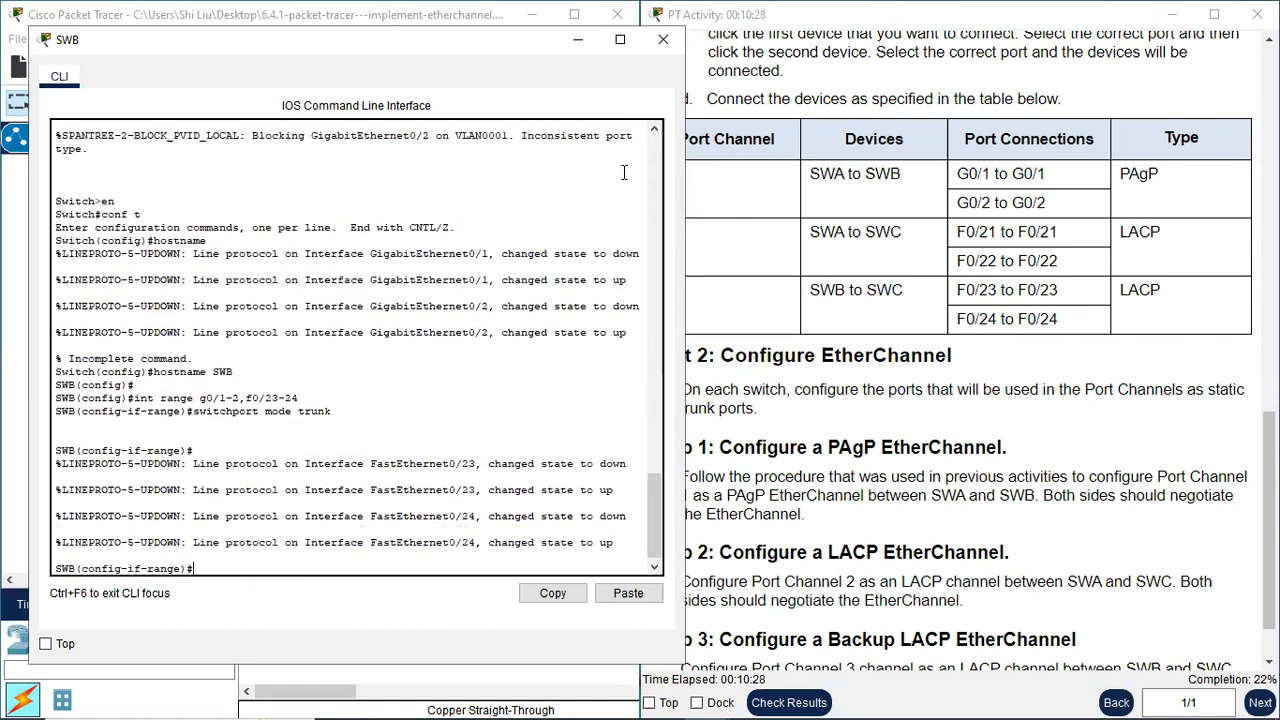
pyautogui.click(664, 42)
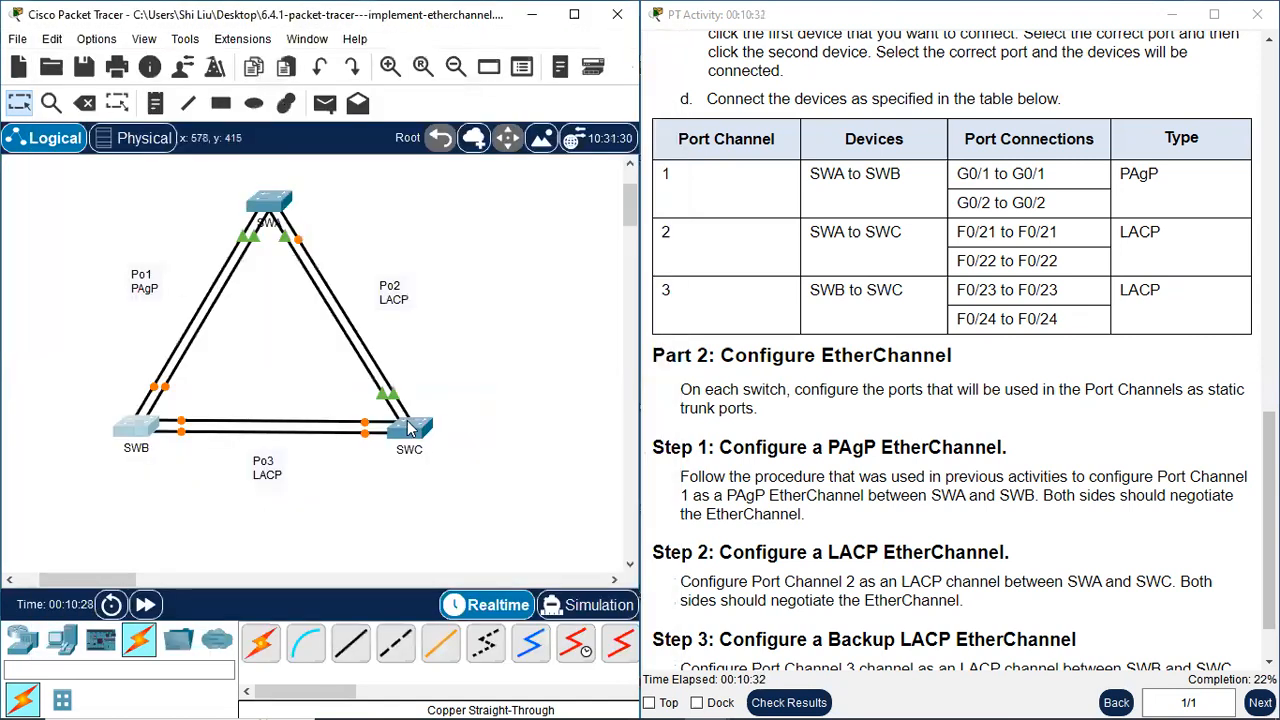
# Open the command line of switch SWC beside the instructions and enter privileged EXEC mode with en
pyautogui.click(410, 428)
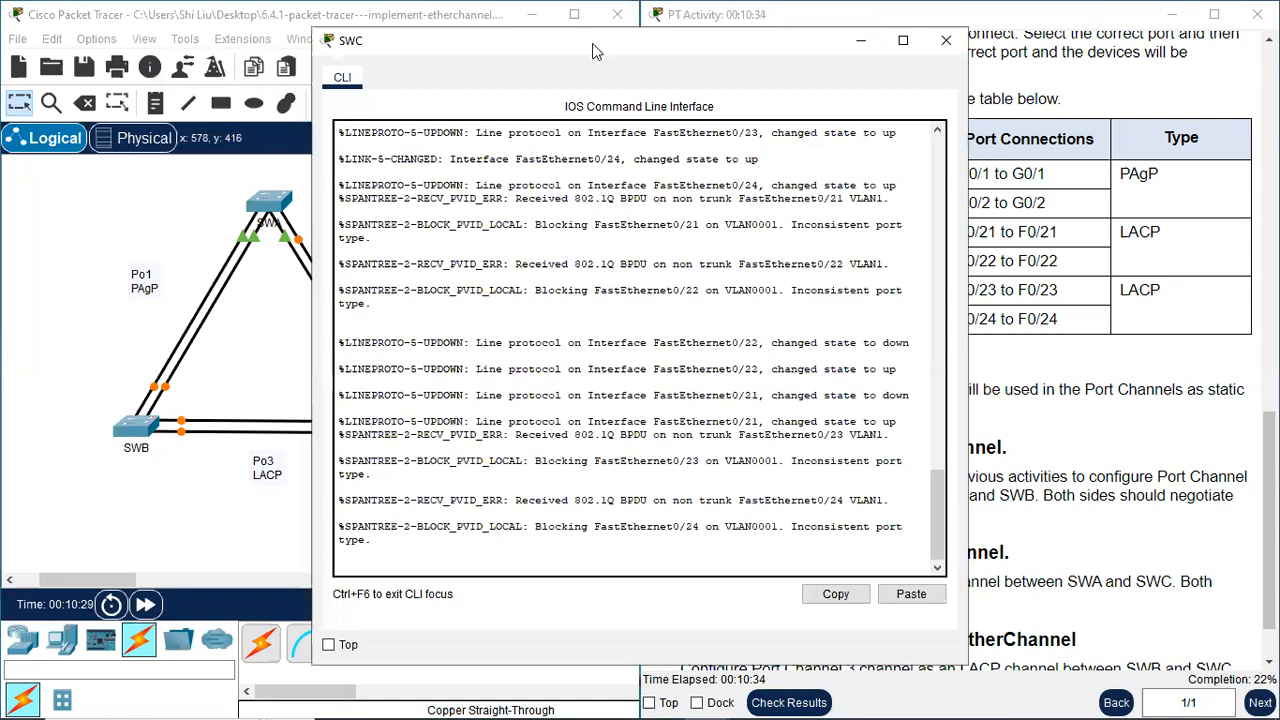
pyautogui.moveTo(592, 43); pyautogui.dragTo(298, 27)
pyautogui.press('Return')
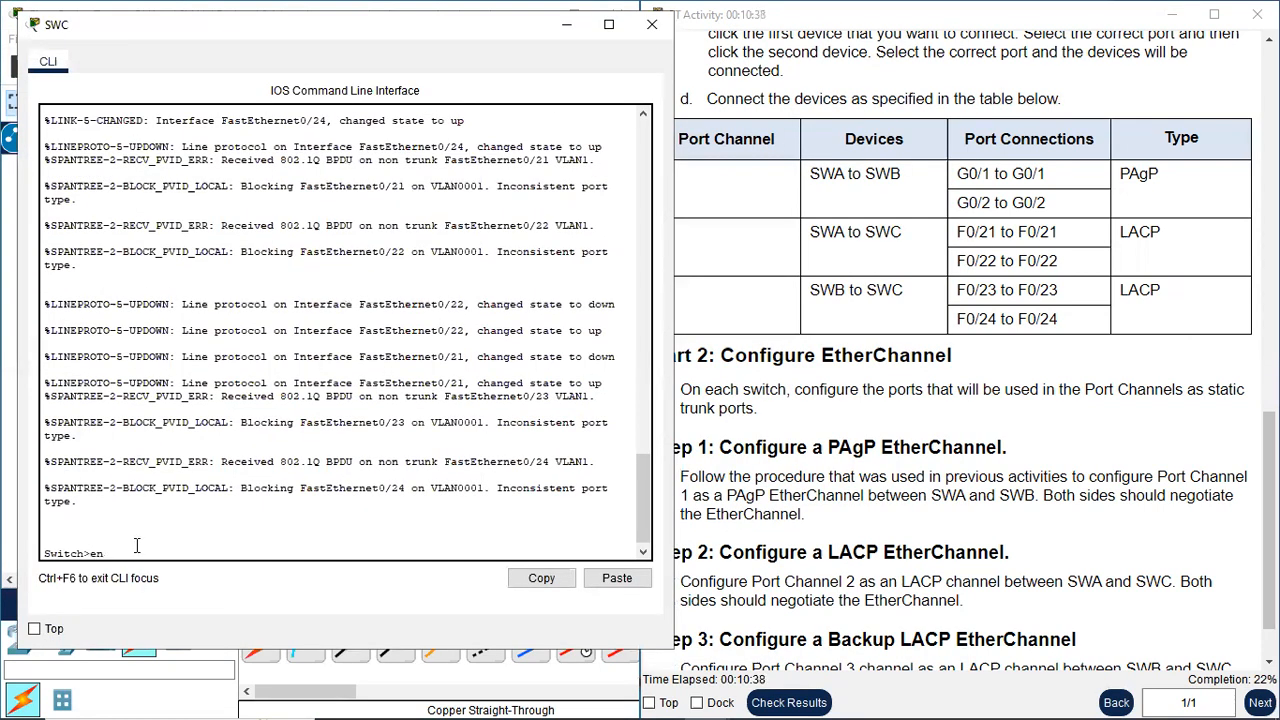
pyautogui.press('Return')
# Enter global configuration mode with conf t and set the switch's hostname to SWC
pyautogui.write('conf t')
pyautogui.press('Return')
pyautogui.write('hostname SWC')
pyautogui.press('Return')
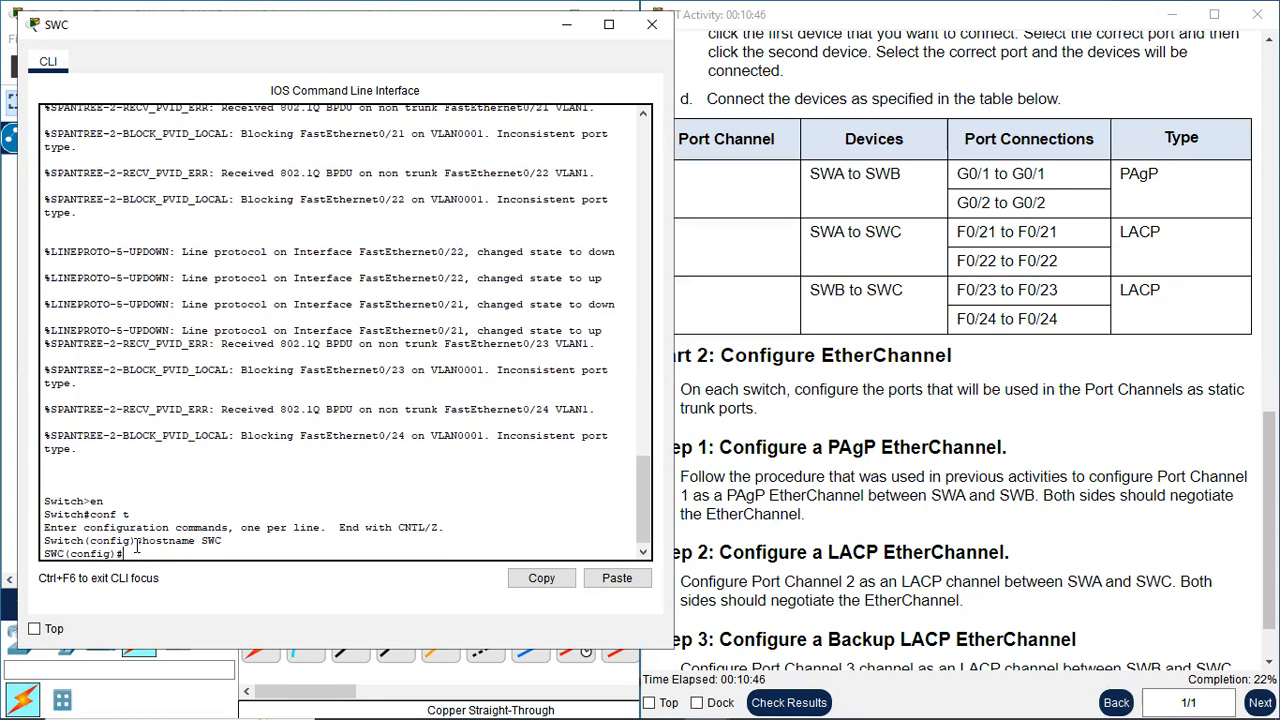
pyautogui.press('Return')
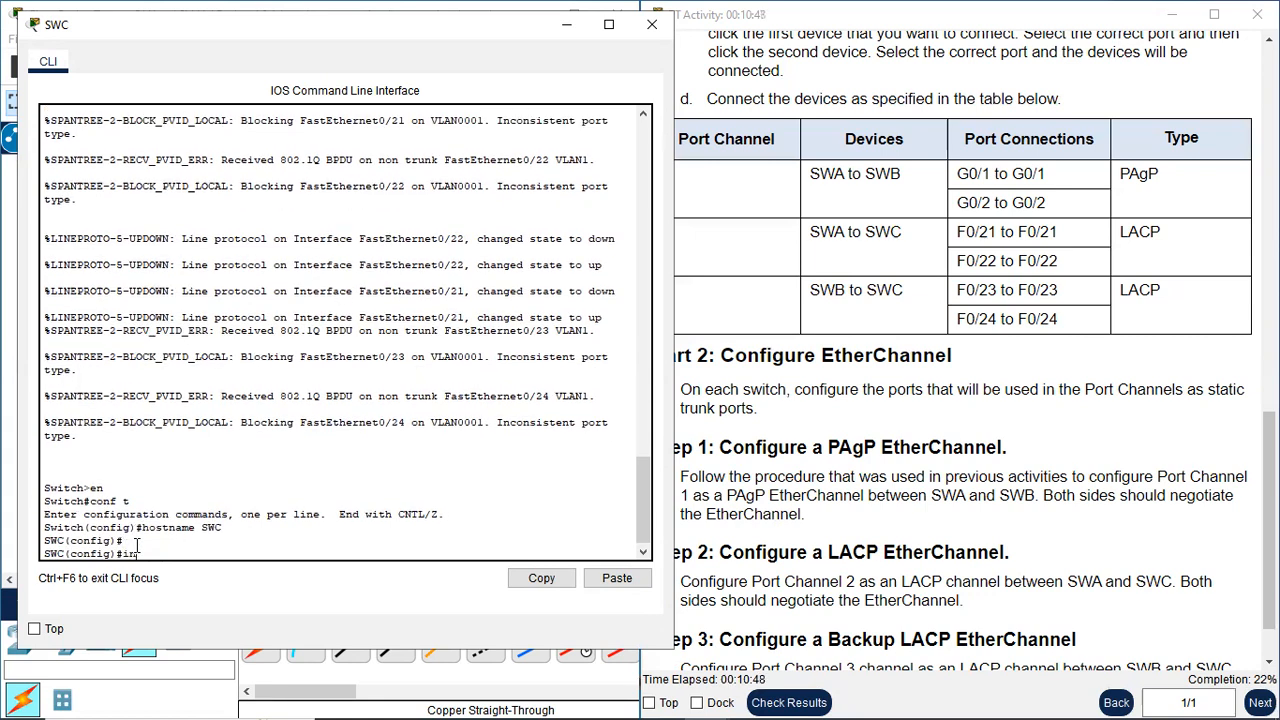
# Enter interface range configuration on SWC for all its port-channel ports with int range f0/21-24
pyautogui.write('int range')
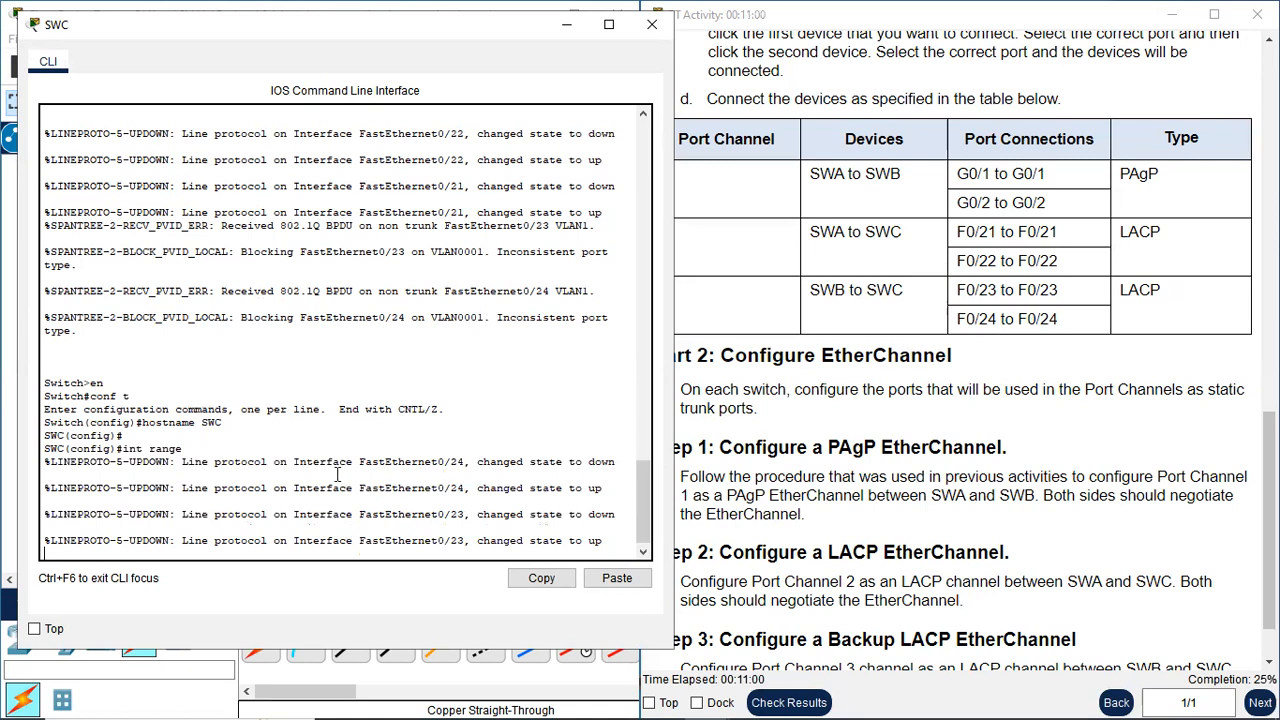
pyautogui.press('Return')
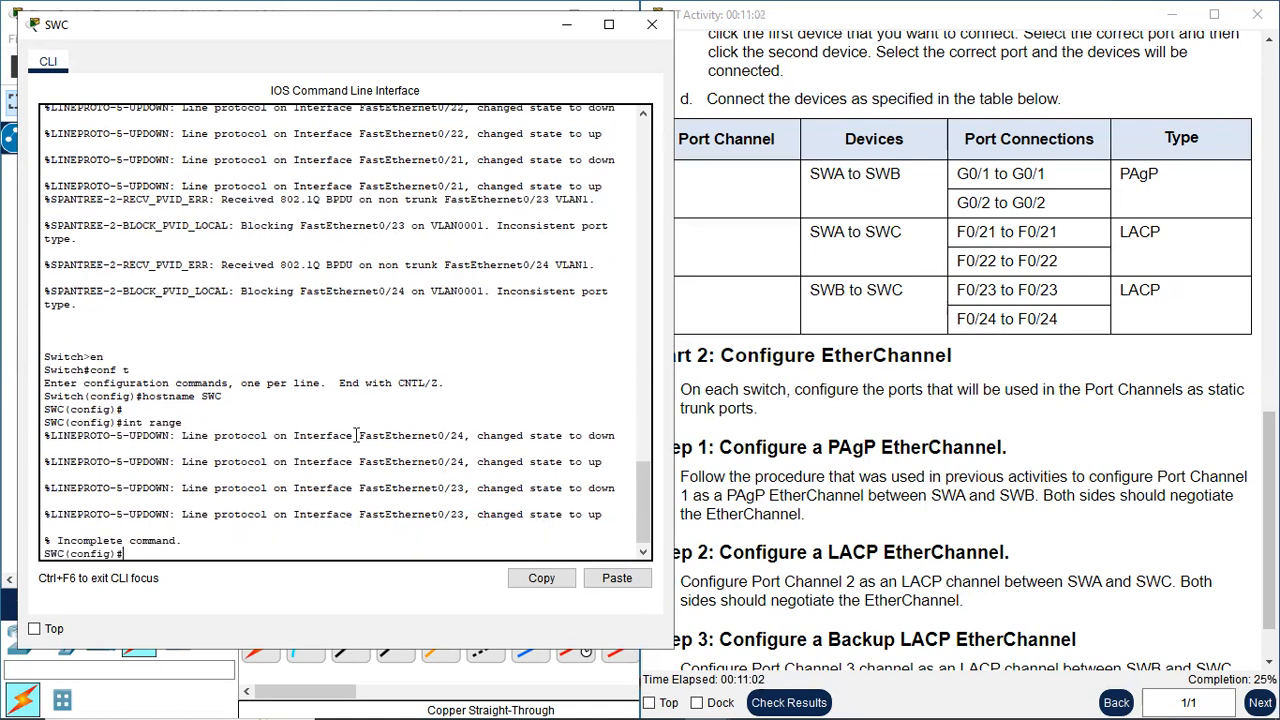
pyautogui.press('Up')
pyautogui.write('f0/21-')
pyautogui.press('Return')
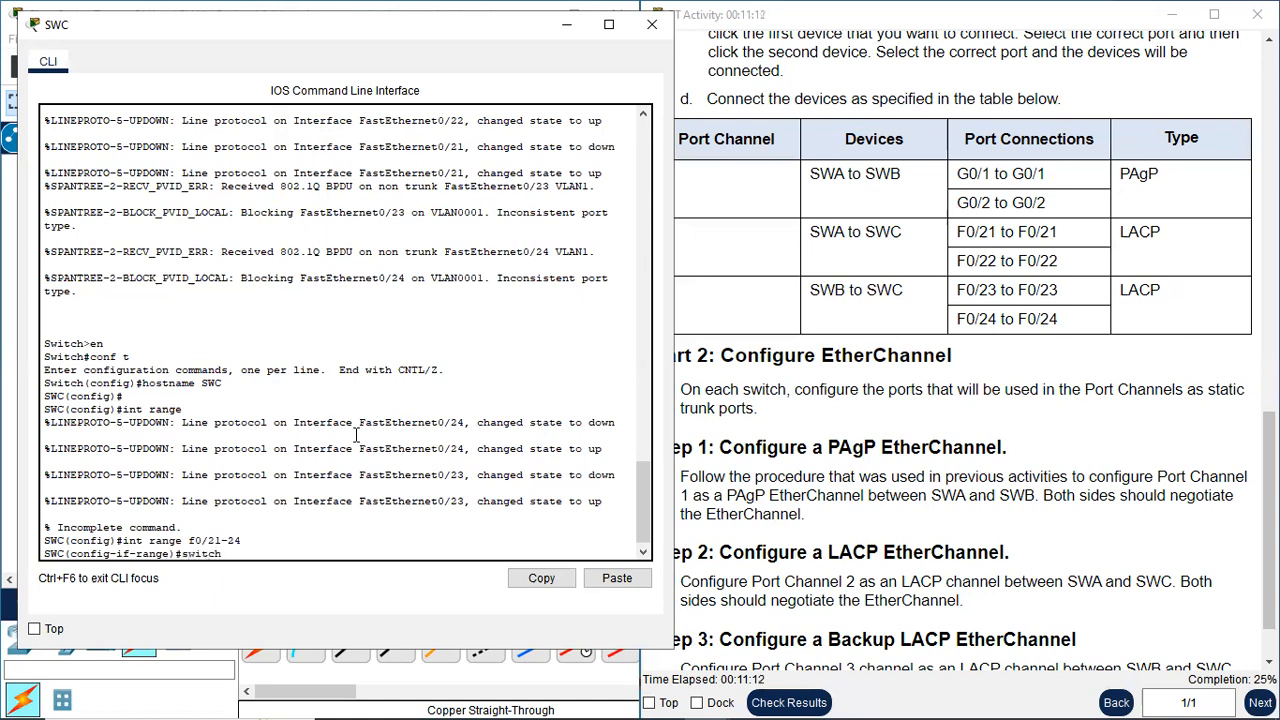
# Set the selected SWC ports to static trunking with switchport mode trunk and close SWC's command line
pyautogui.write('switchport mode trunk')
pyautogui.press('Return')
pyautogui.press('Return')
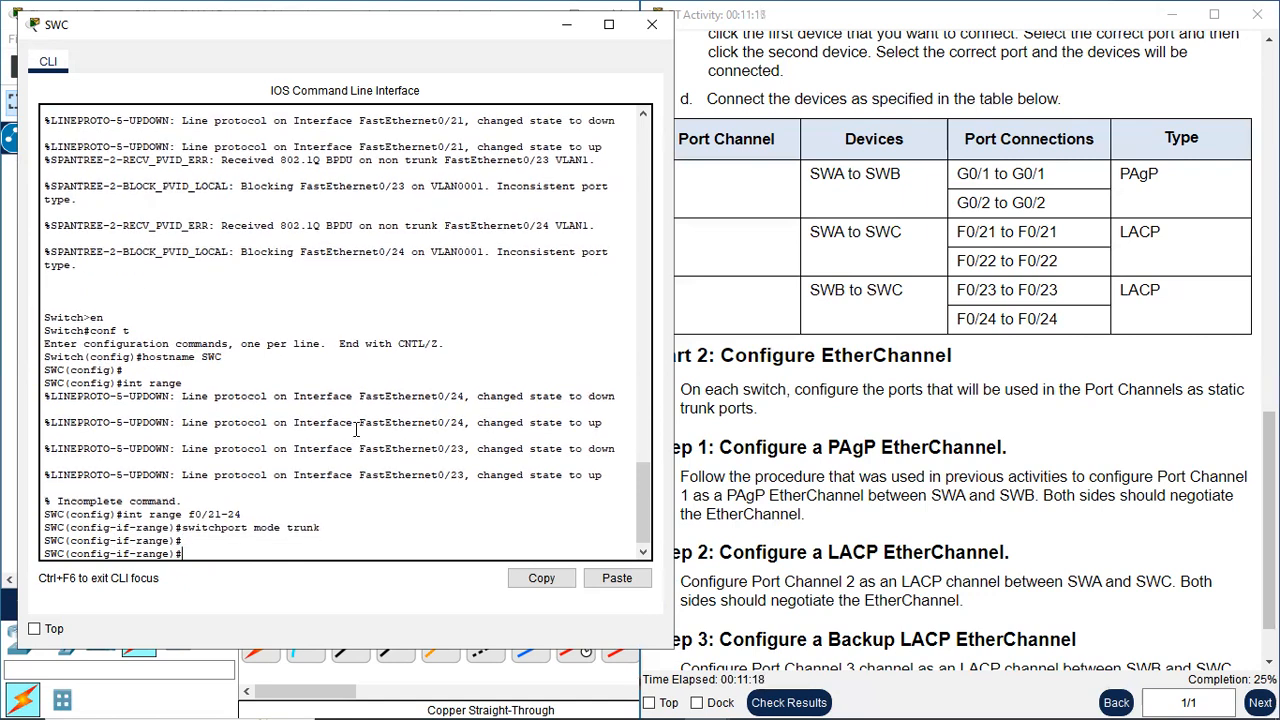
pyautogui.click(656, 30)
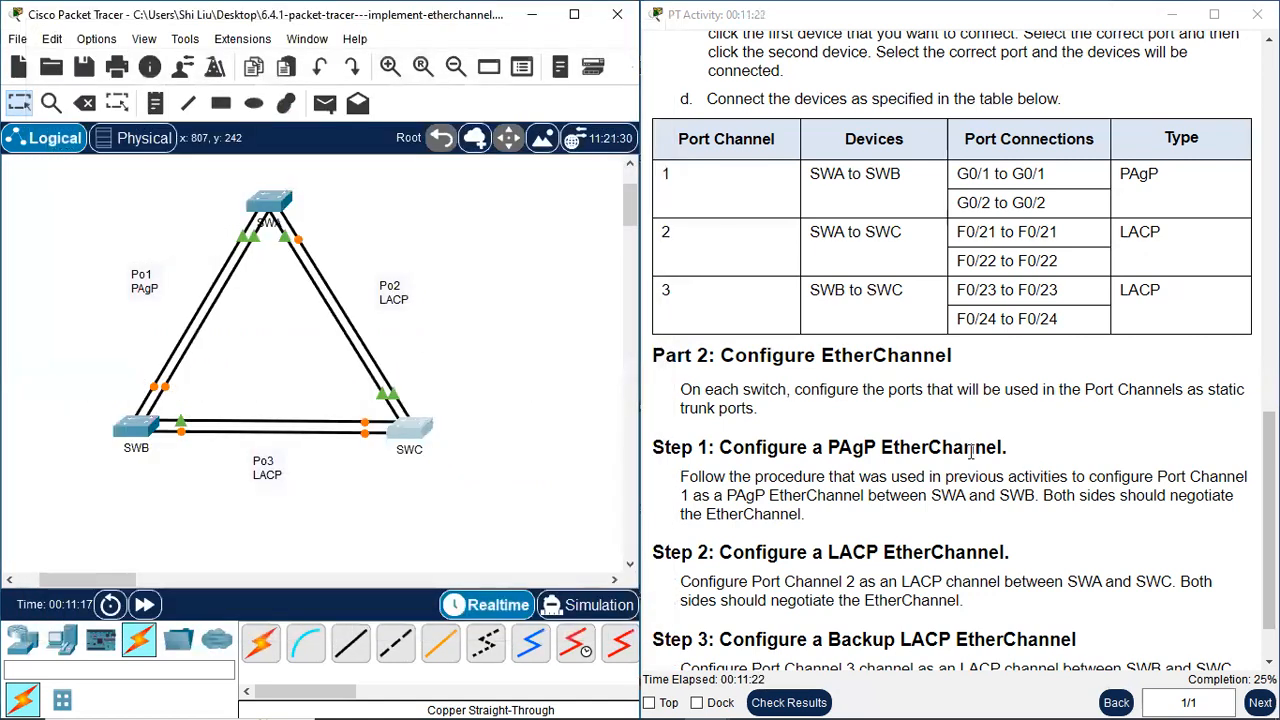
# Highlight PAgP in the Step 1 instructions and add a note reading "desirable" beside SWA's end of the Po1 links
pyautogui.scroll(-1, 970, 452)
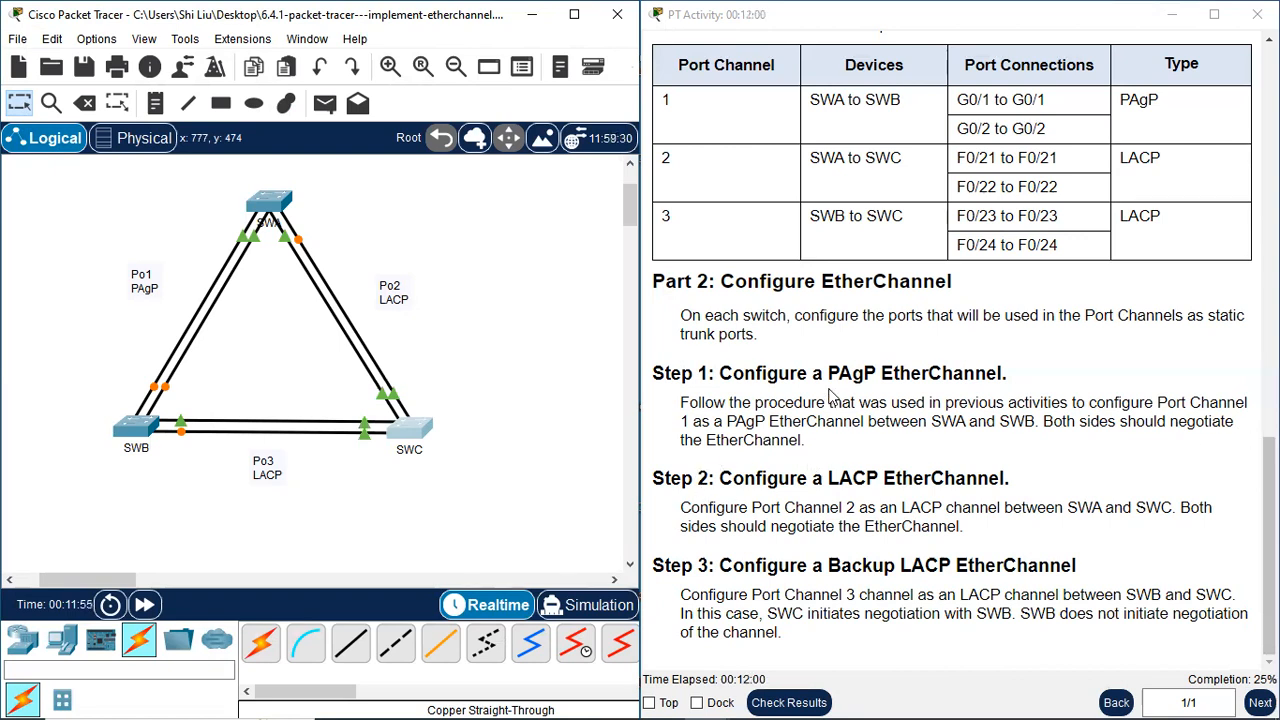
pyautogui.moveTo(828, 372); pyautogui.dragTo(877, 373)
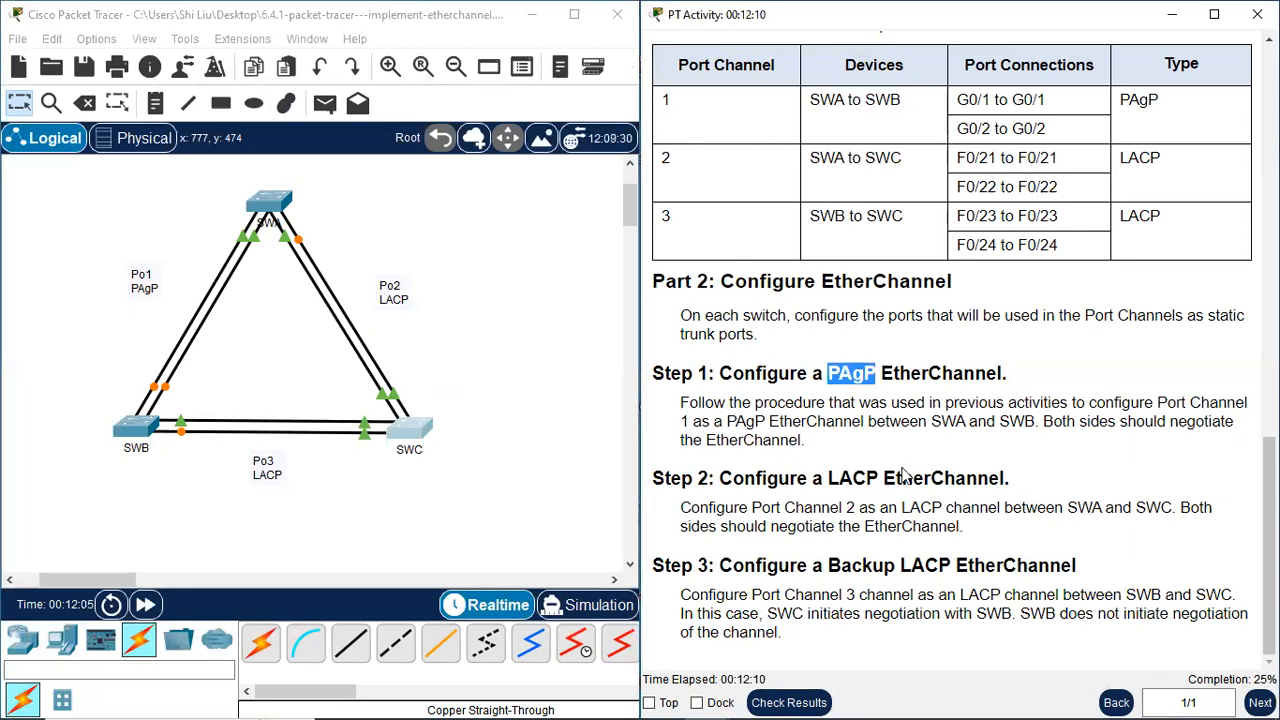
pyautogui.click(155, 103)
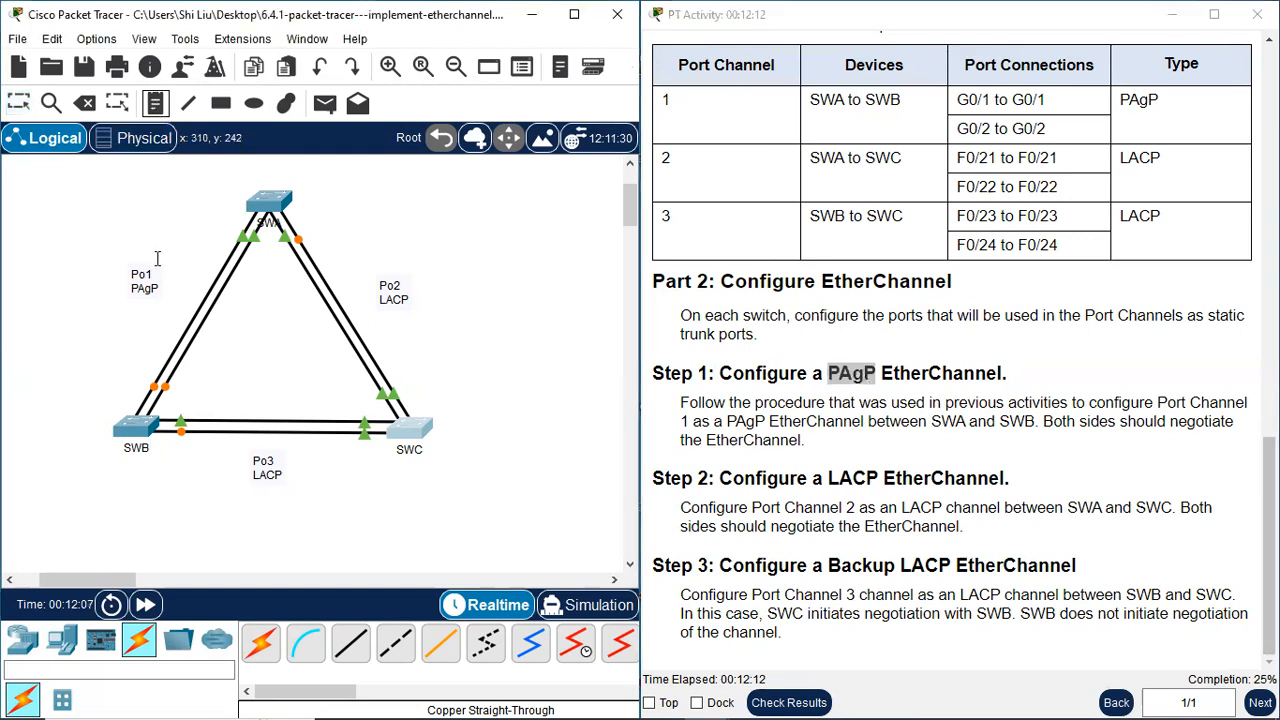
pyautogui.click(180, 214)
pyautogui.write('desirable')
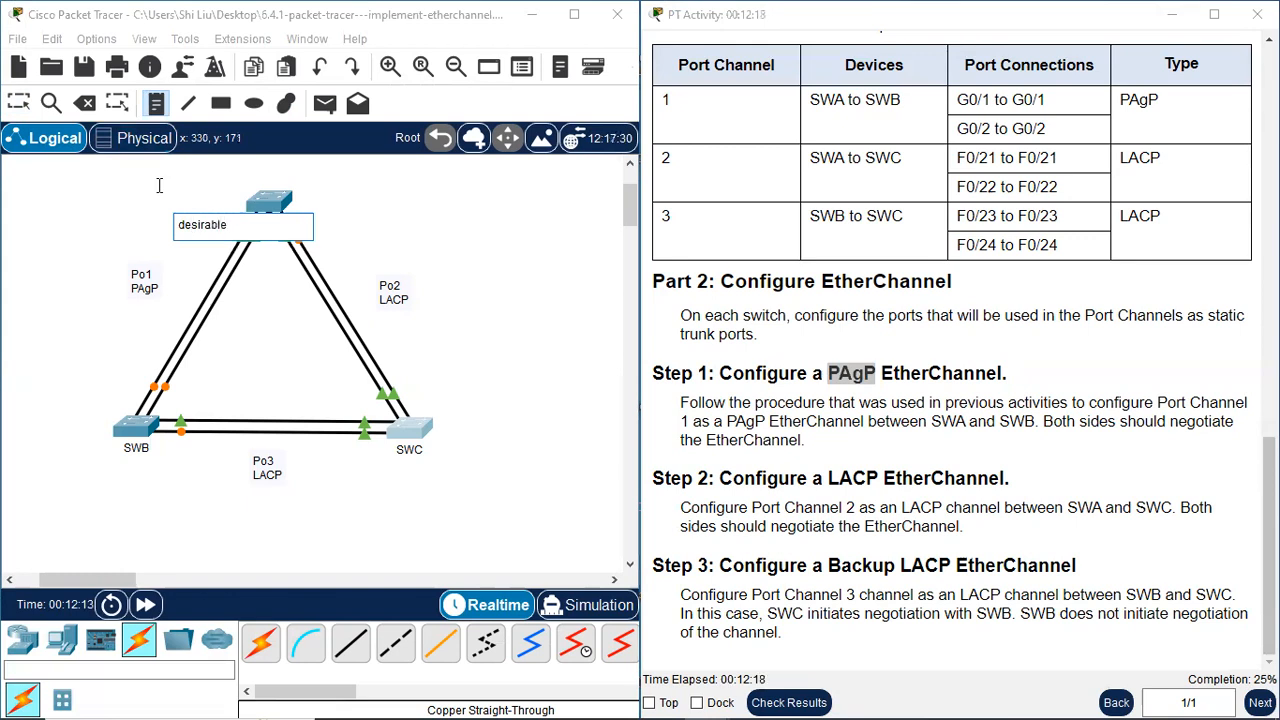
# Add a "desirable" note beside SWB's end of the Po1 links and move the SWA note slightly away from the links
pyautogui.click(101, 368)
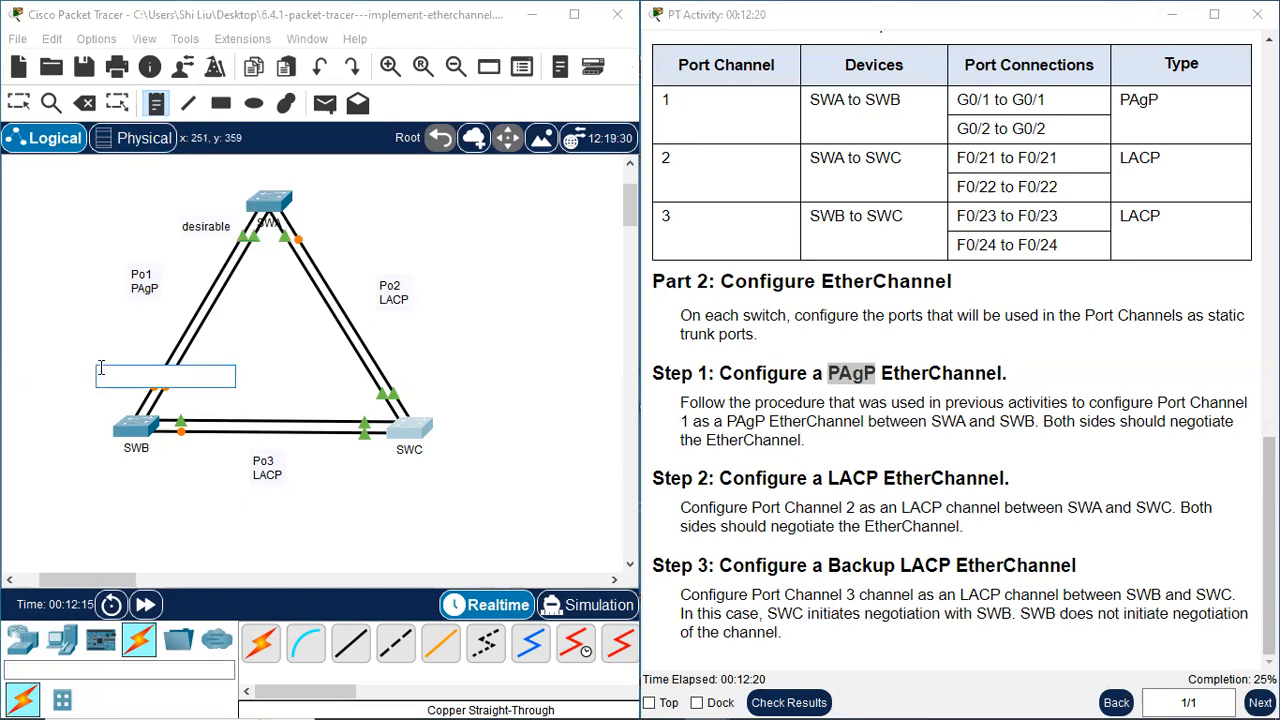
pyautogui.write('desirable')
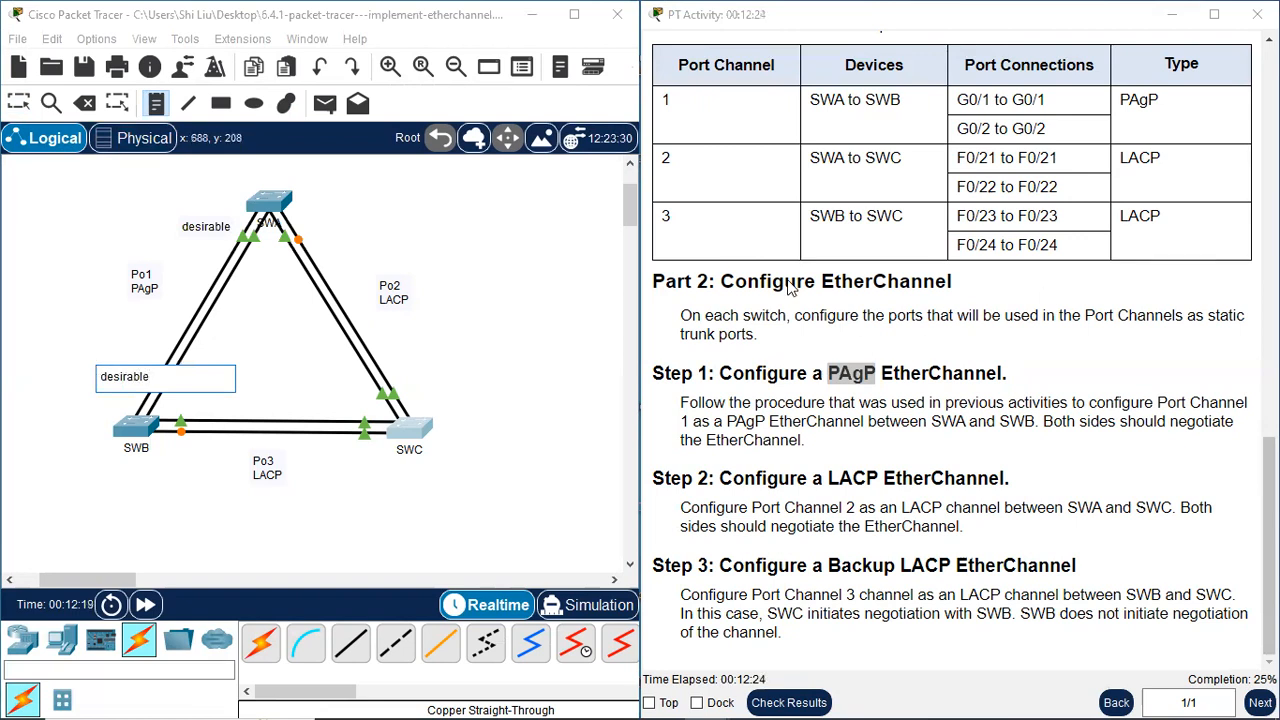
pyautogui.click(19, 103)
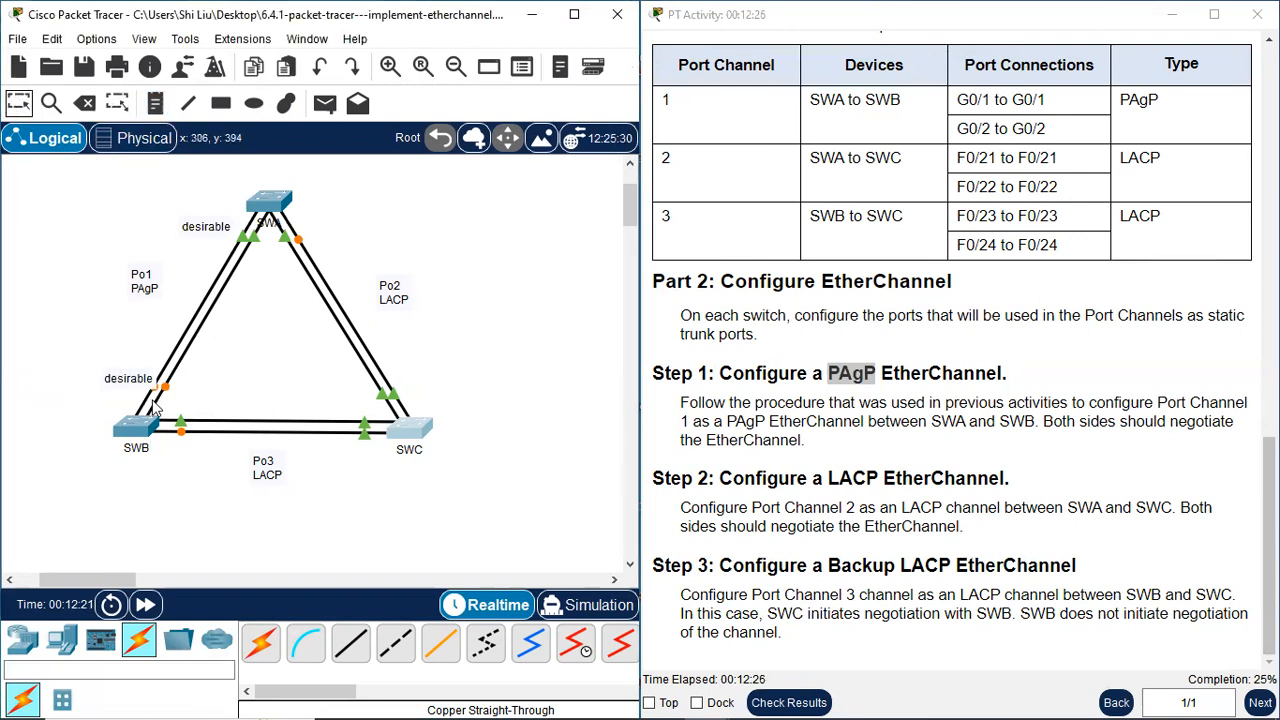
pyautogui.moveTo(198, 228); pyautogui.dragTo(184, 232)
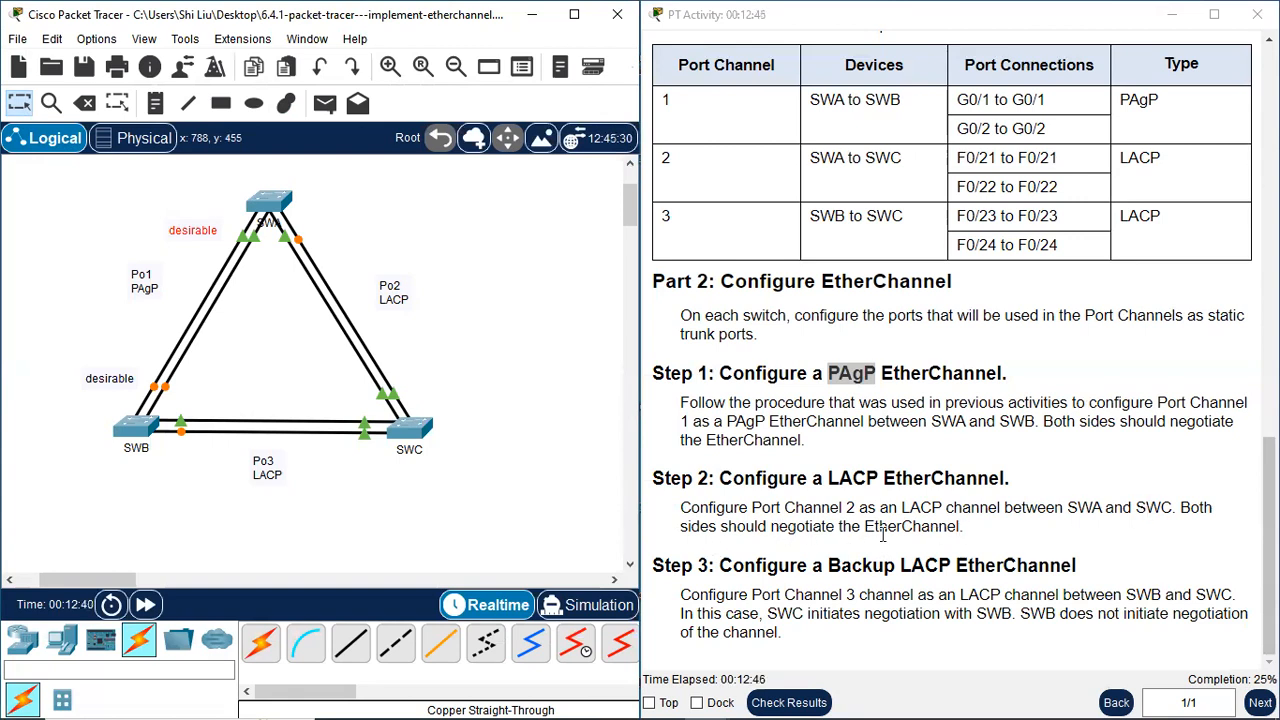
# Highlight LACP in the Step 2 instructions and add a note reading "active" beside SWA's end of the Po2 links
pyautogui.moveTo(829, 478); pyautogui.dragTo(876, 483)
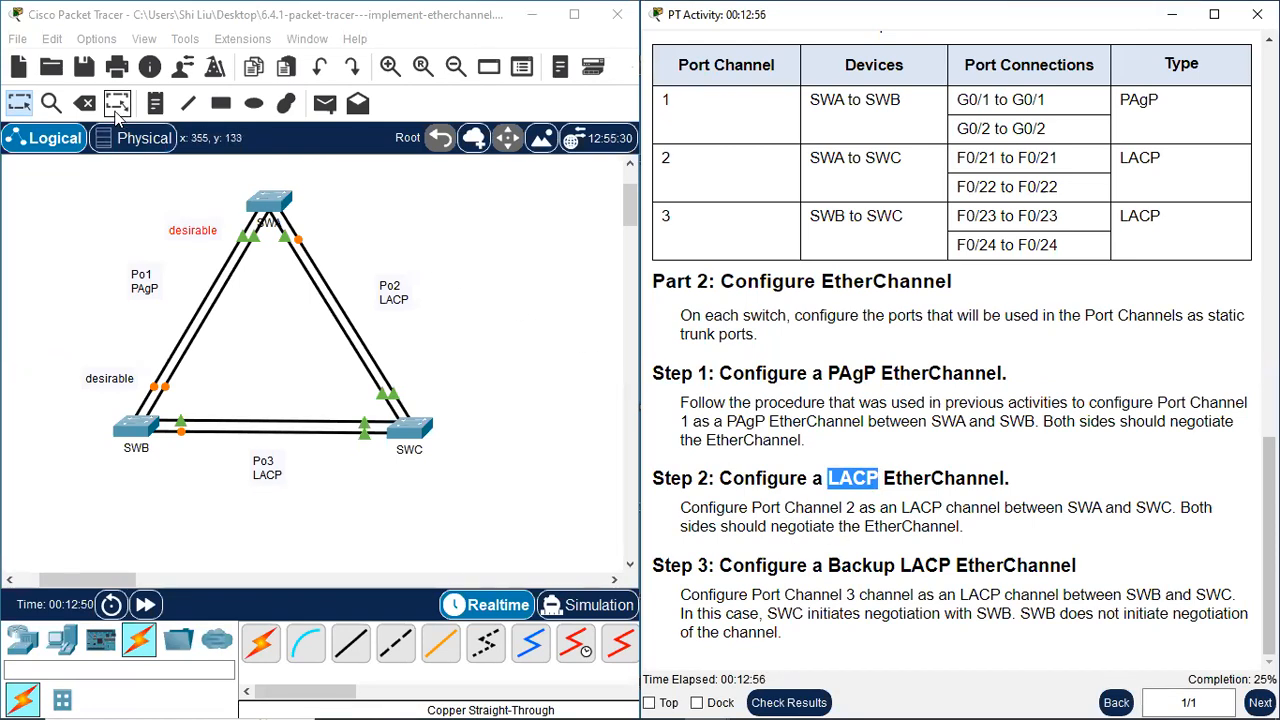
pyautogui.click(157, 104)
pyautogui.click(321, 224)
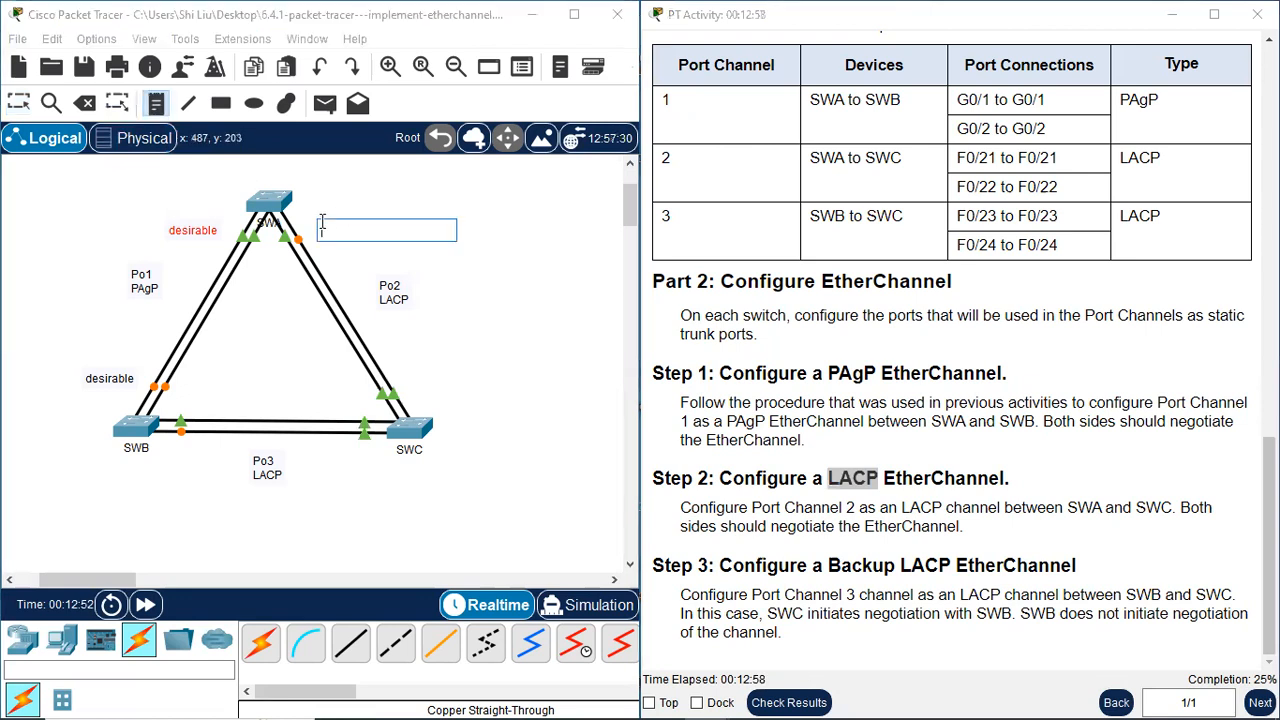
pyautogui.write('active')
# Add an "active" note beside SWC's end of the Po2 links and nudge both Po2 mode notes into place
pyautogui.click(410, 382)
pyautogui.write('active')
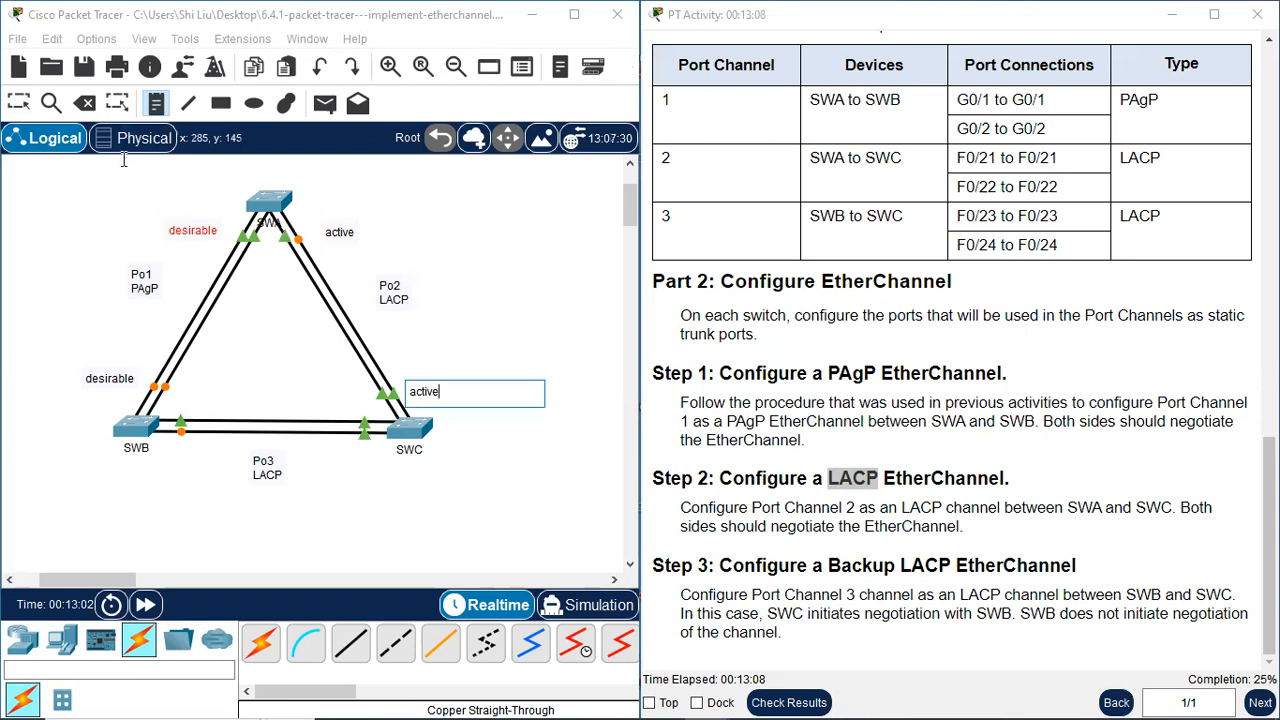
pyautogui.click(20, 103)
pyautogui.moveTo(443, 401); pyautogui.dragTo(443, 392)
pyautogui.moveTo(341, 236); pyautogui.dragTo(333, 237)
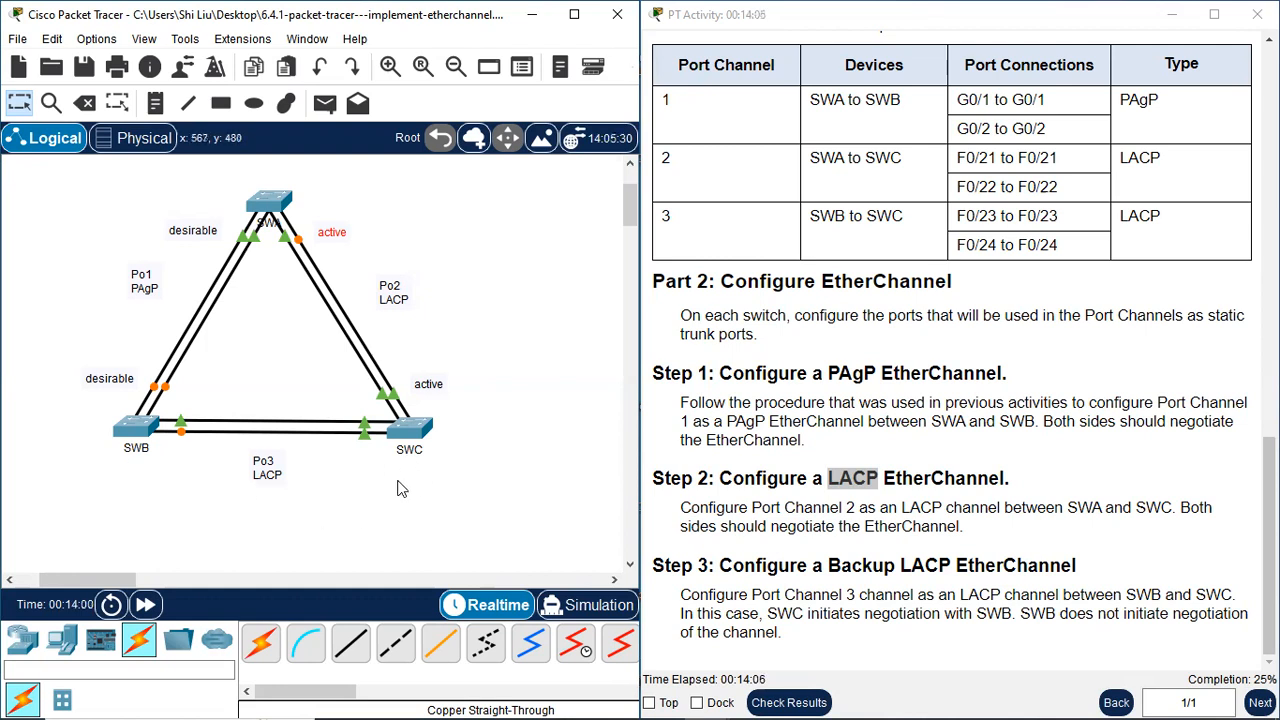
# Add an "active" note below SWC's end of the Po3 links and a "passive" note below SWB's end
pyautogui.click(155, 103)
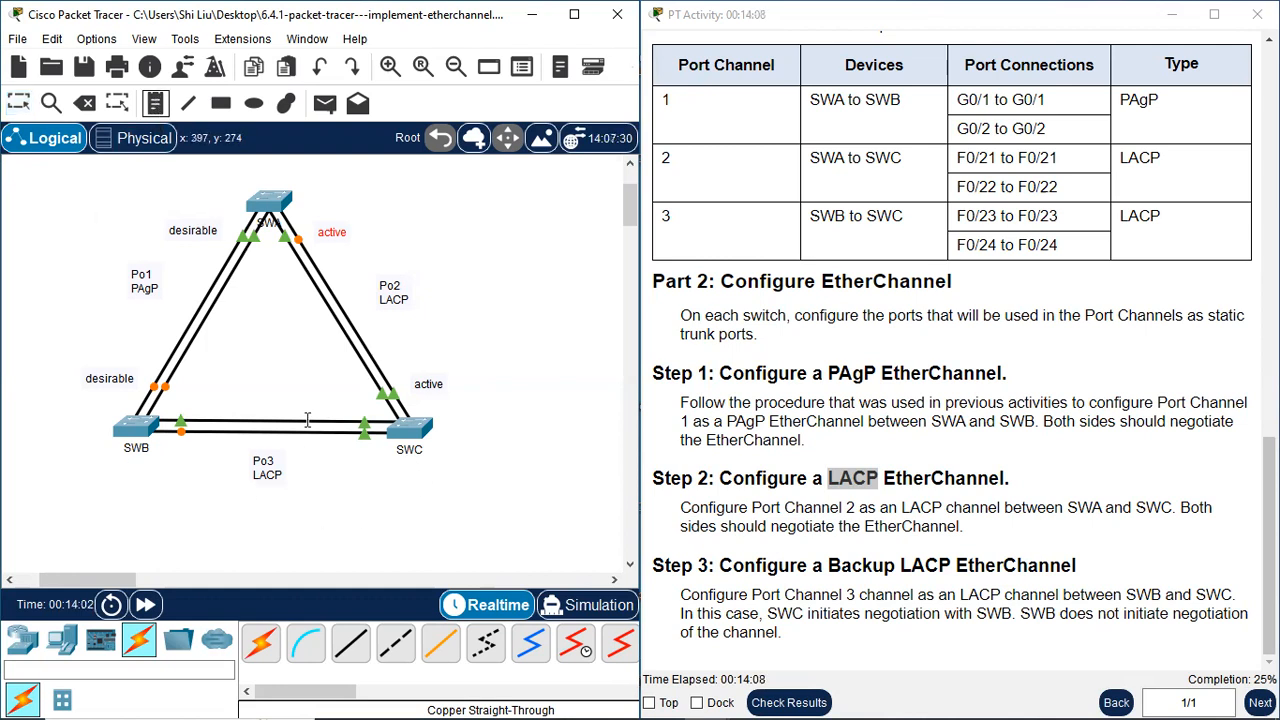
pyautogui.click(335, 460)
pyautogui.write('ac')
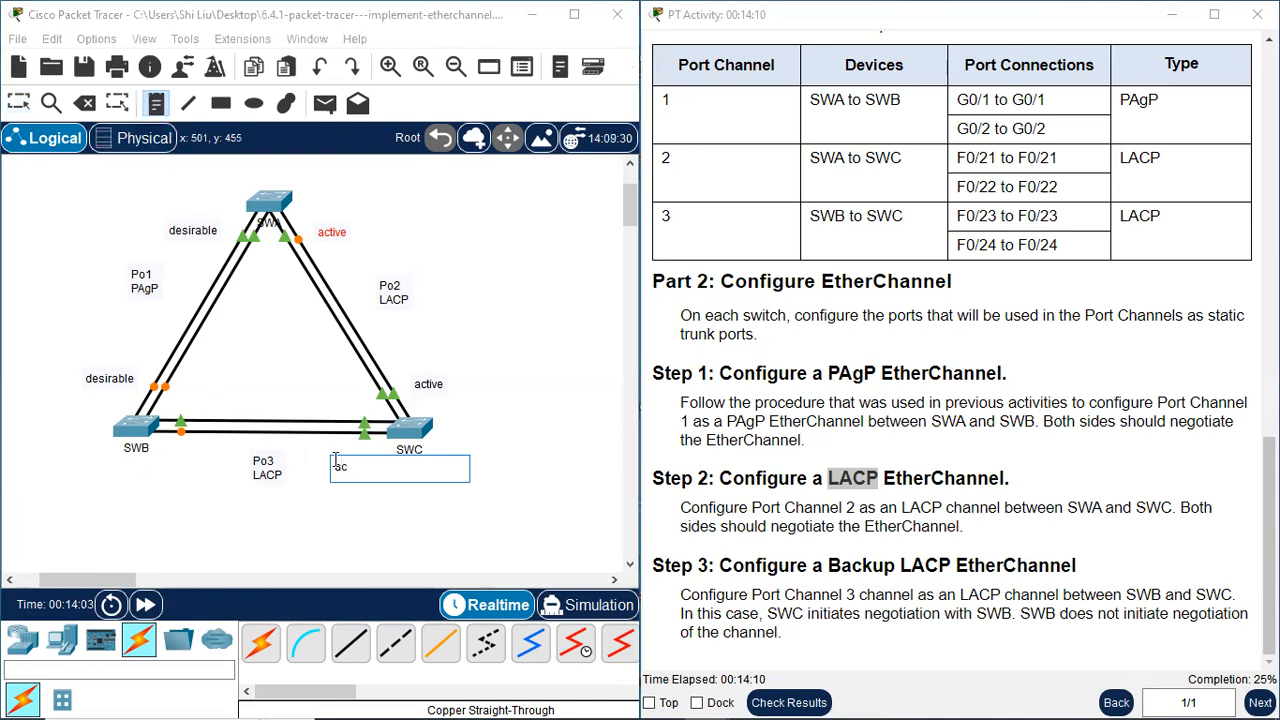
pyautogui.write('ti')
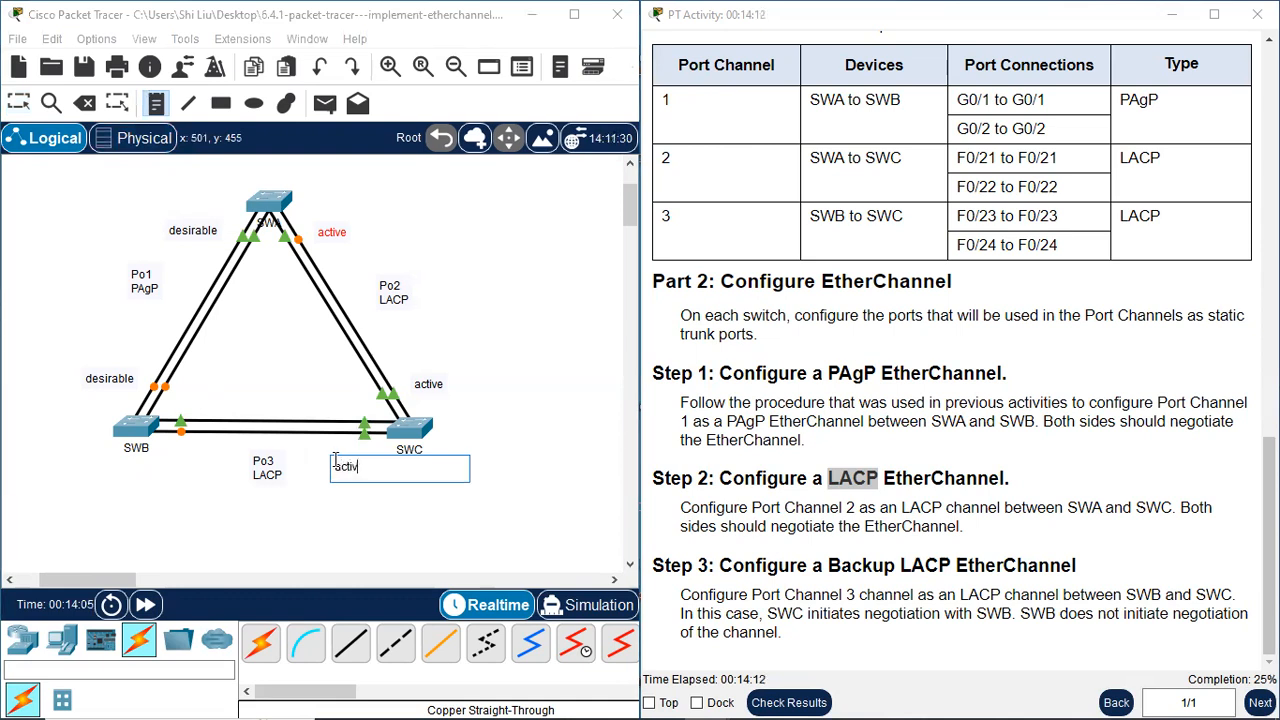
pyautogui.click(174, 469)
pyautogui.write('passive')
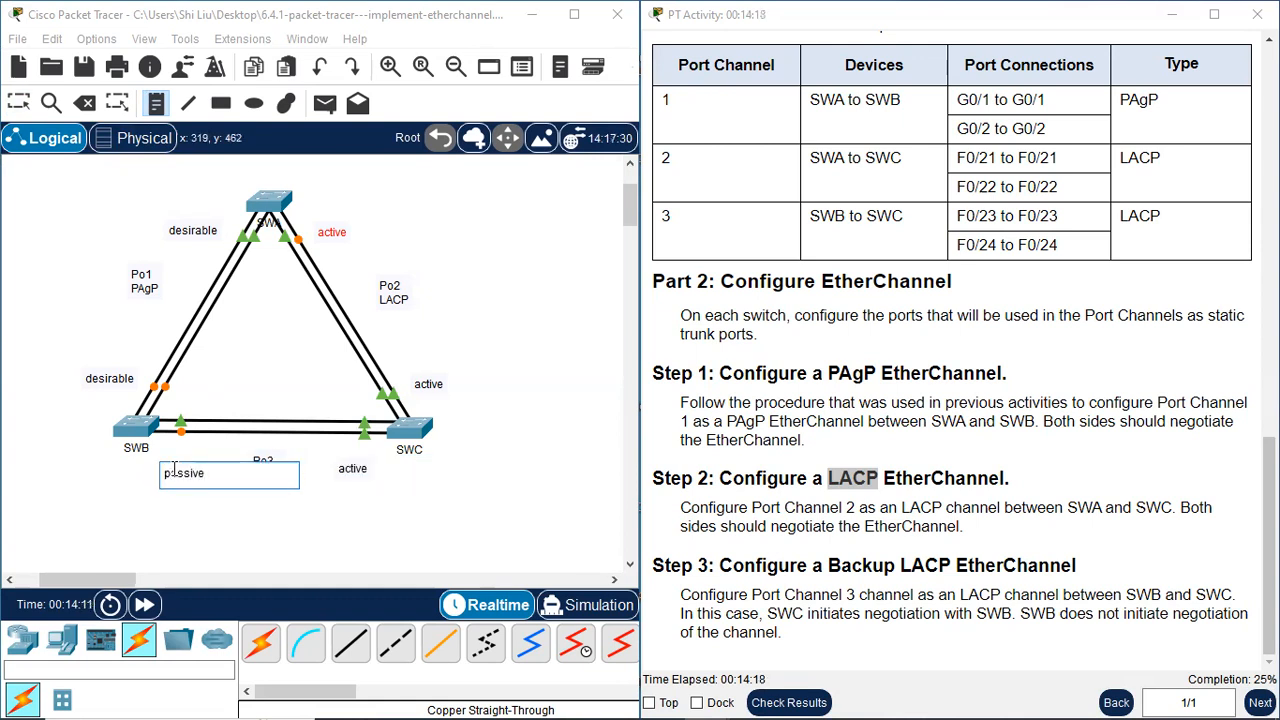
# Move the Po3 "active" note closer to SWC and the "passive" note closer to SWB
pyautogui.click(18, 103)
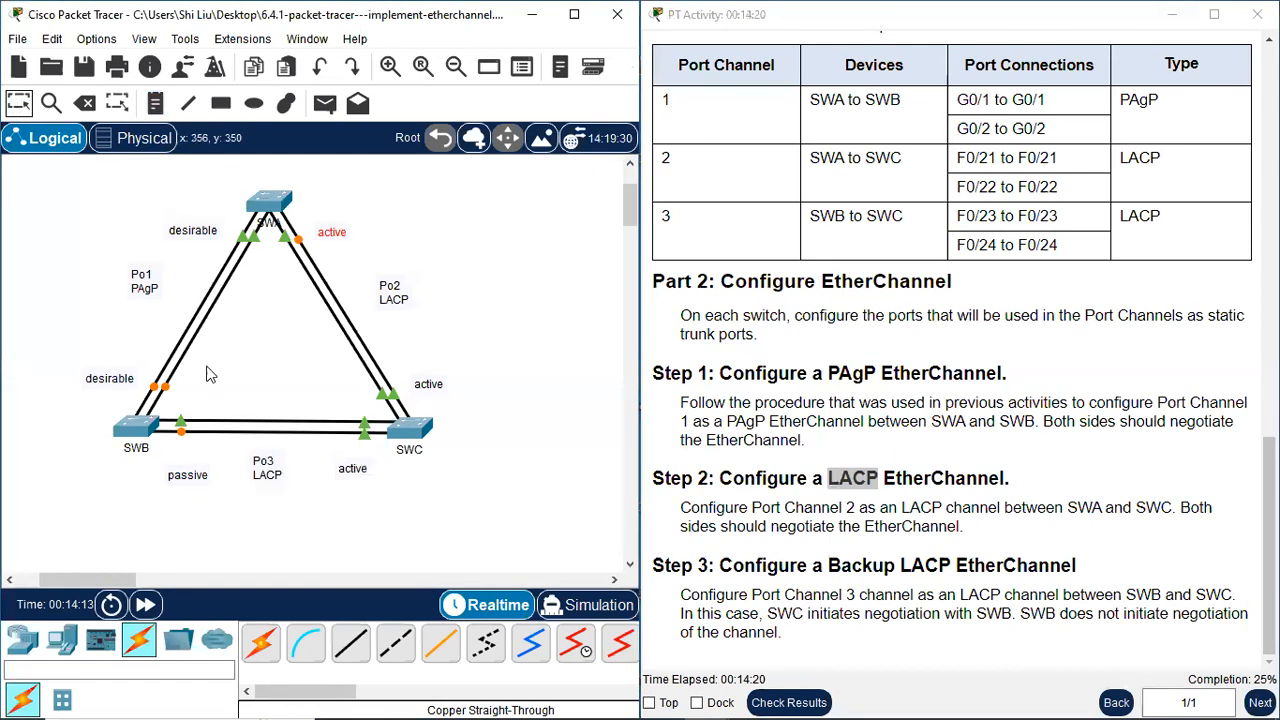
pyautogui.moveTo(360, 474); pyautogui.dragTo(372, 476)
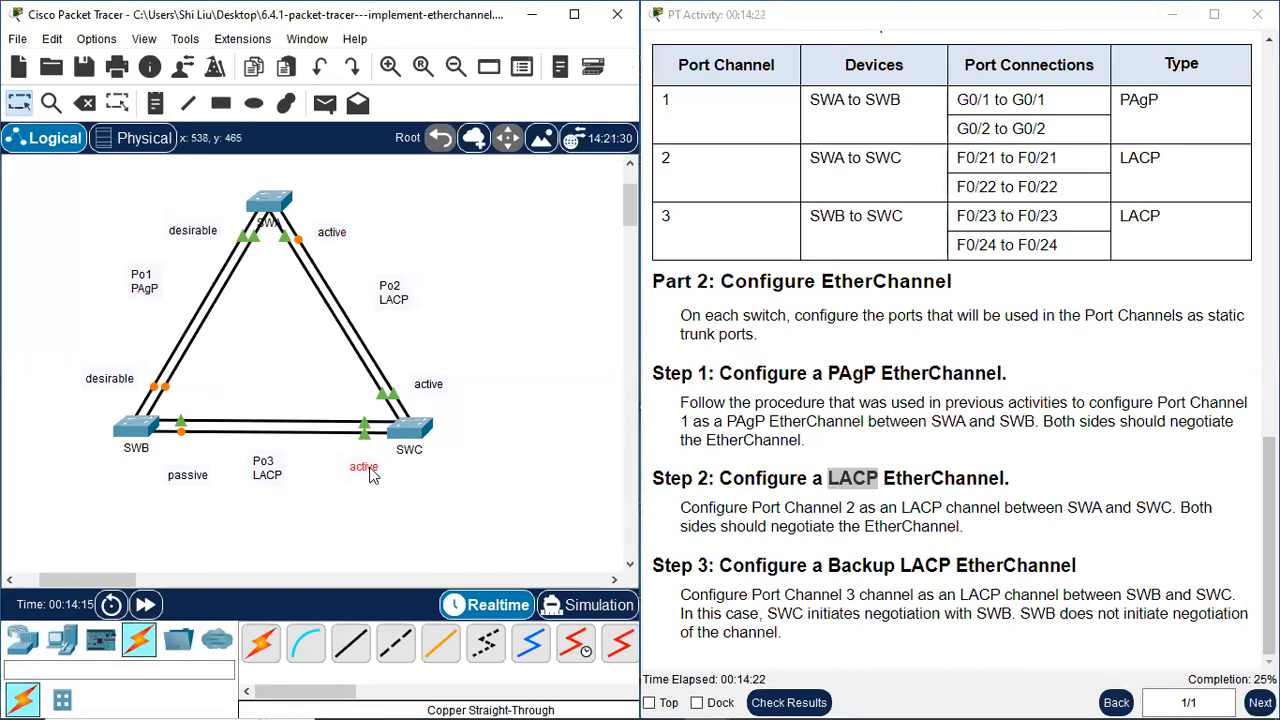
pyautogui.moveTo(188, 484); pyautogui.dragTo(177, 466)
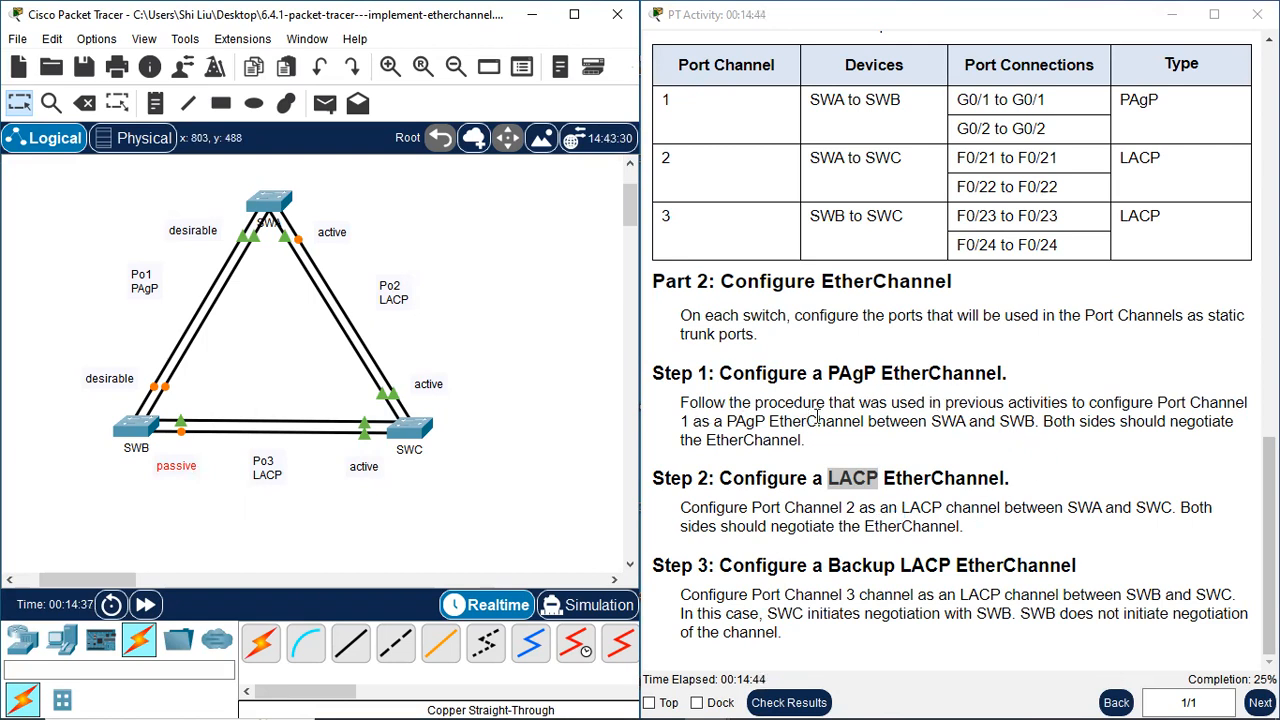
# Highlight the word "procedure" in the Step 1 PAgP EtherChannel instructions
pyautogui.click(755, 410)
pyautogui.moveTo(755, 410); pyautogui.dragTo(830, 404)
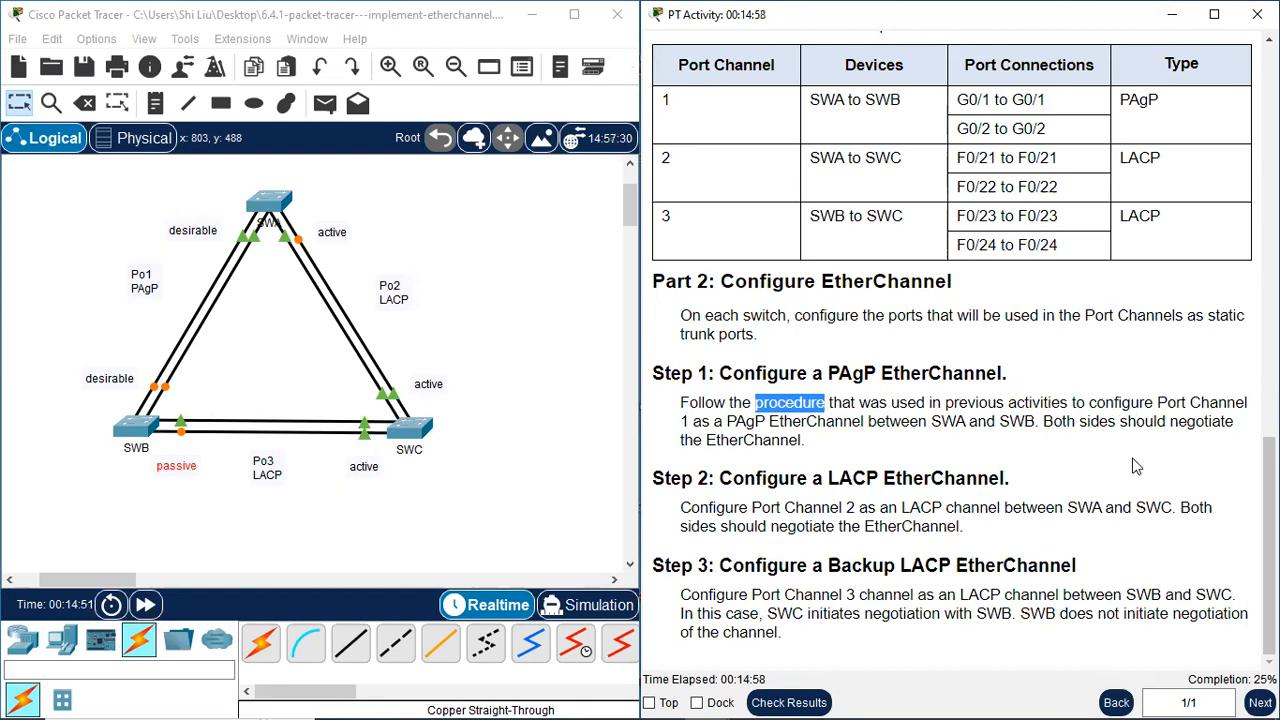
pyautogui.click(777, 404)
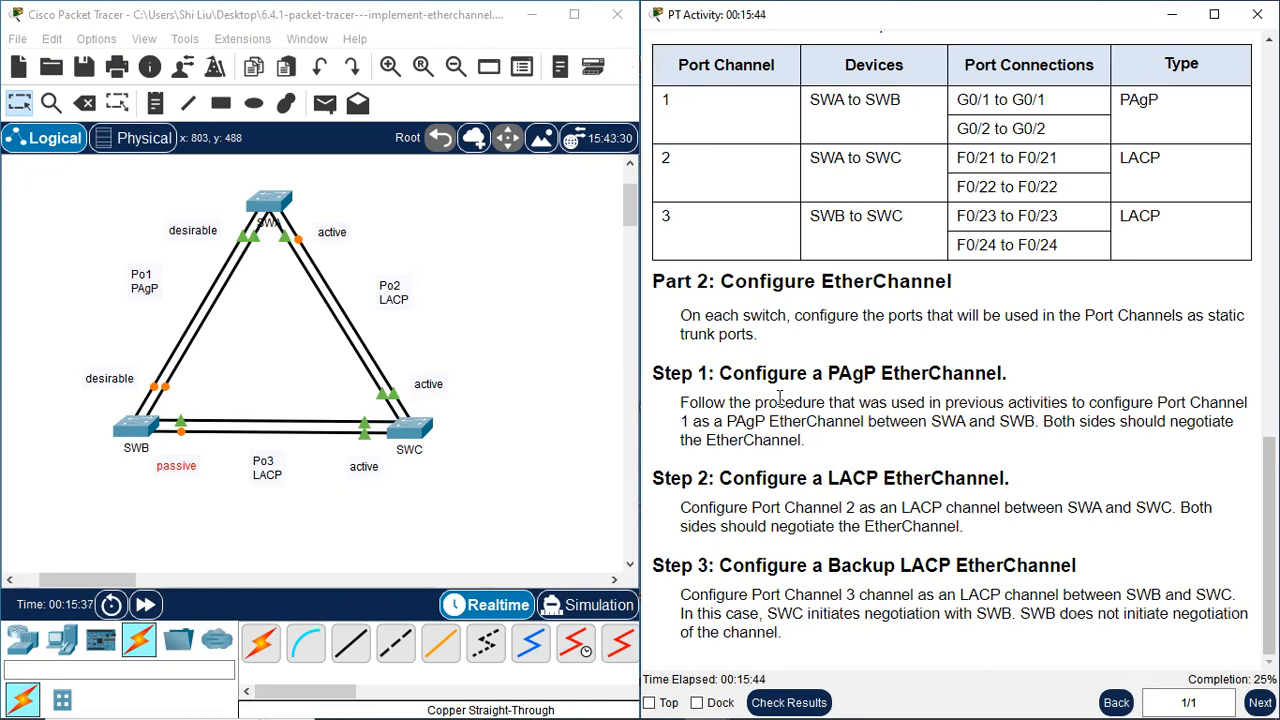
pyautogui.moveTo(776, 402); pyautogui.dragTo(826, 402)
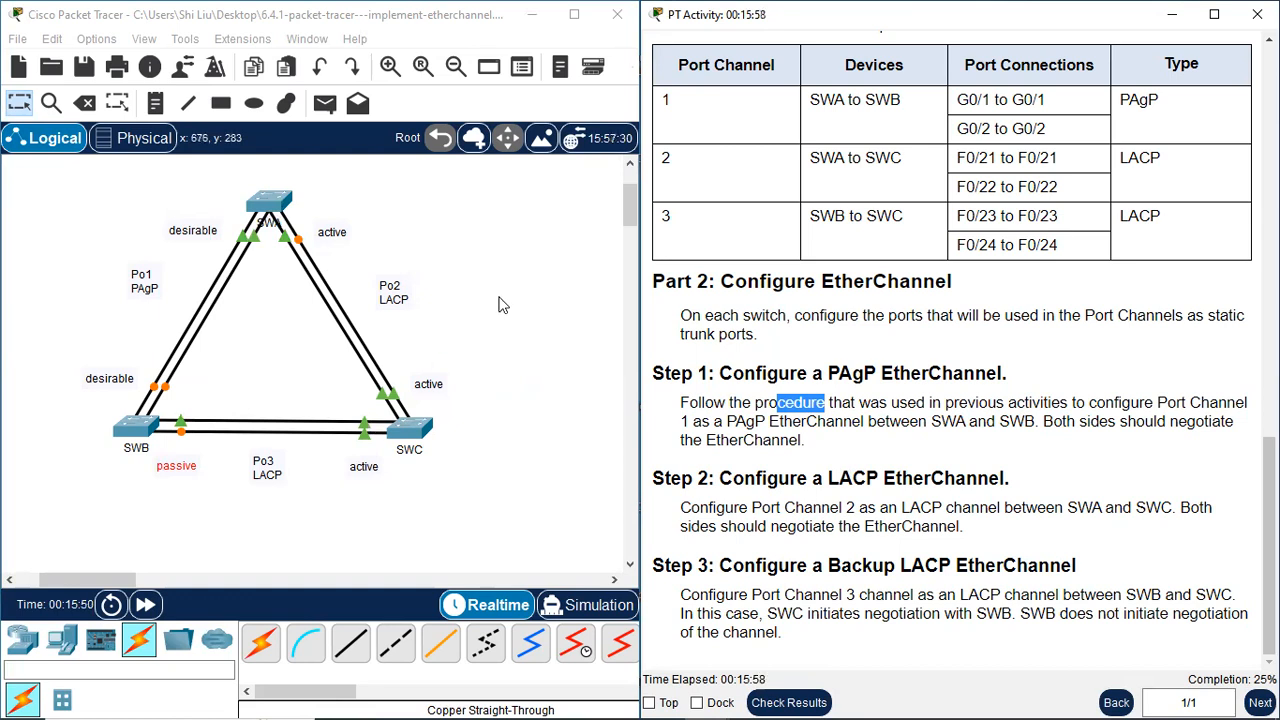
# Open SWA's command line, move its window clear of the instructions and exit to global configuration mode
pyautogui.click(275, 205)
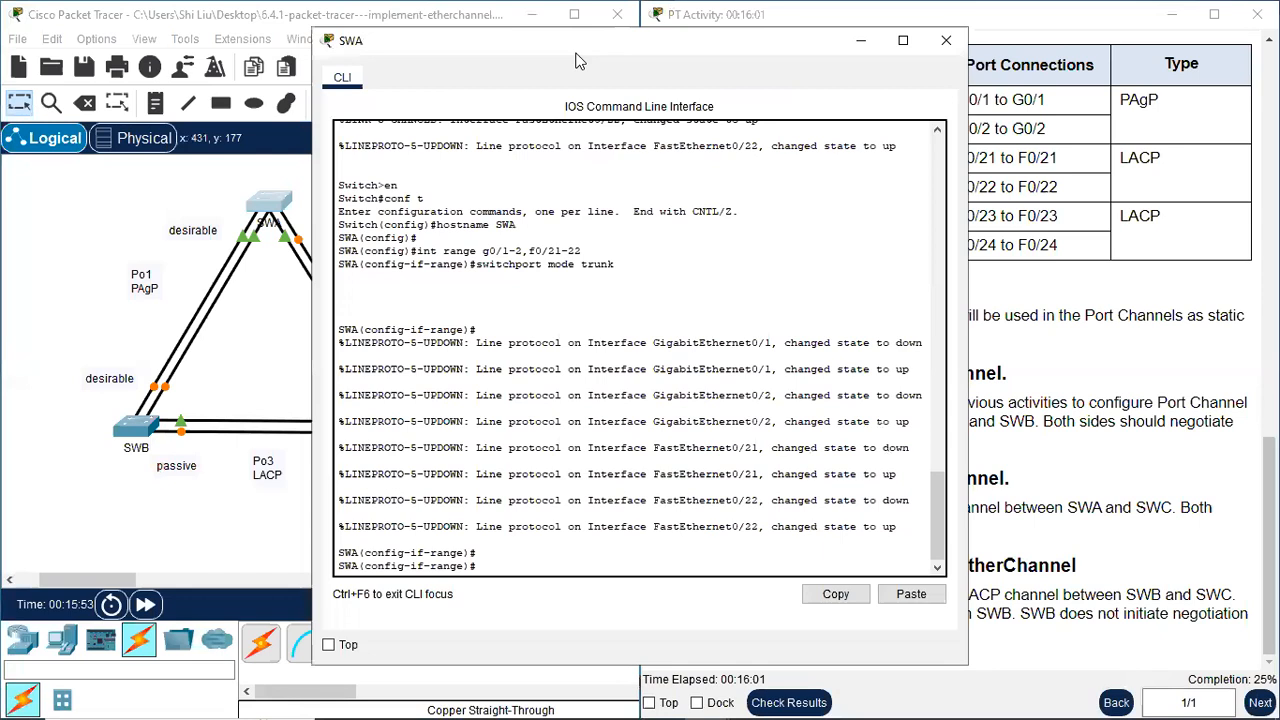
pyautogui.moveTo(575, 62); pyautogui.dragTo(284, 66)
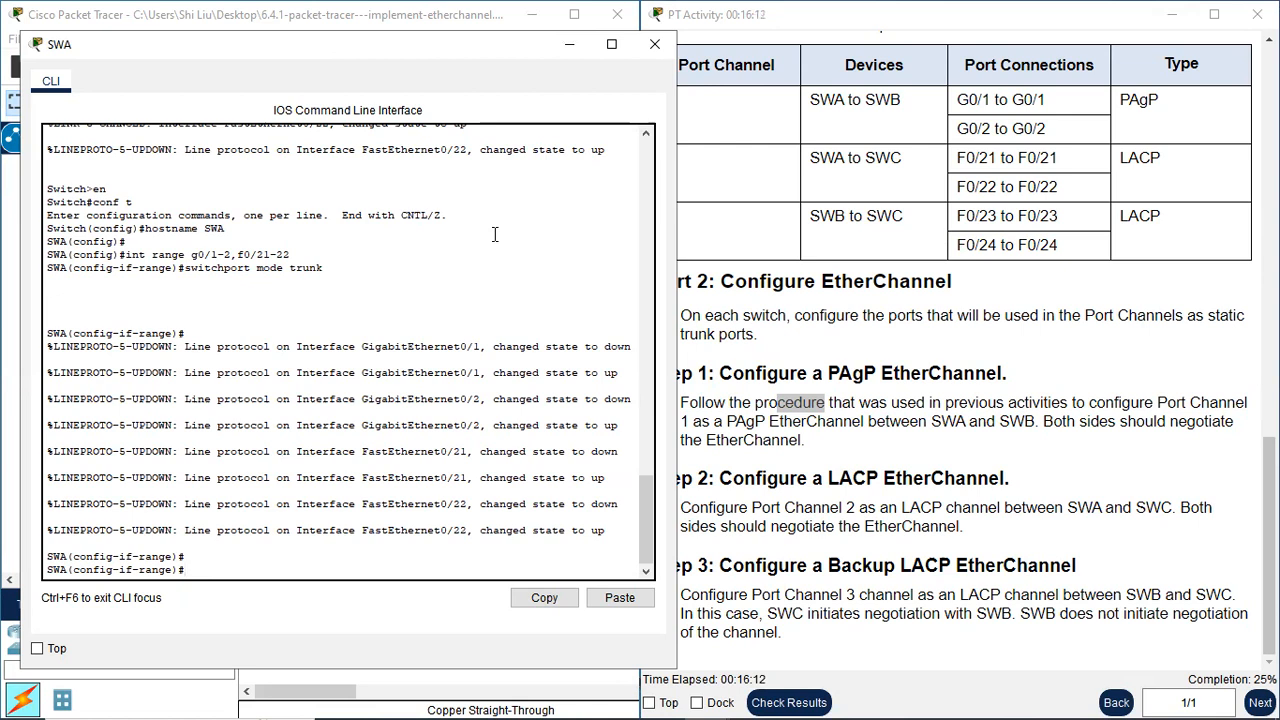
pyautogui.write('exi')
pyautogui.press('Return')
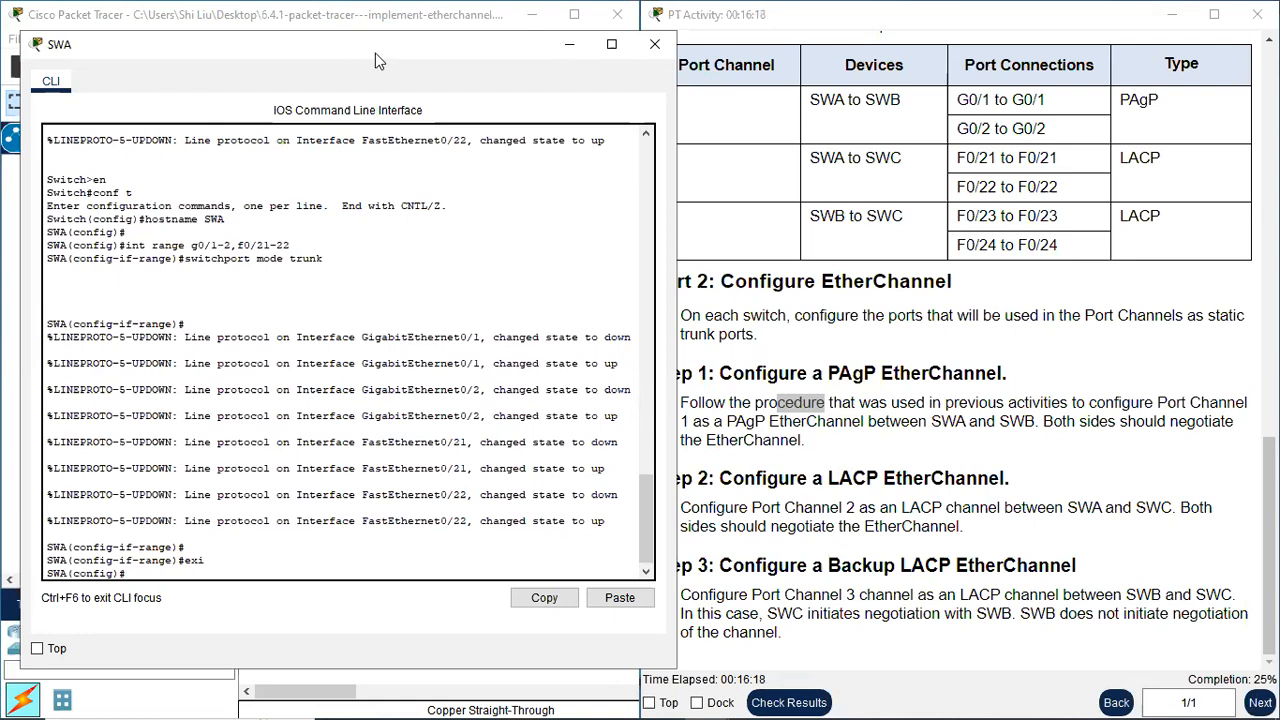
pyautogui.moveTo(378, 60); pyautogui.dragTo(361, 52)
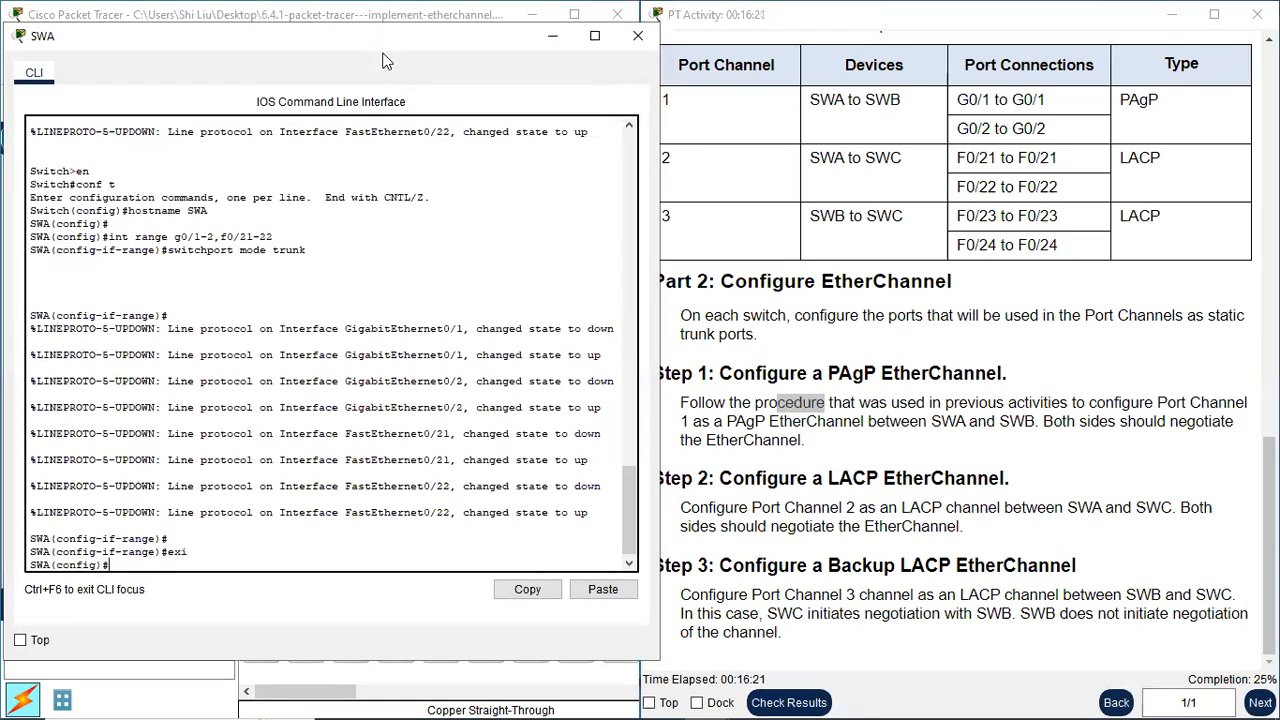
pyautogui.moveTo(386, 60); pyautogui.dragTo(399, 502)
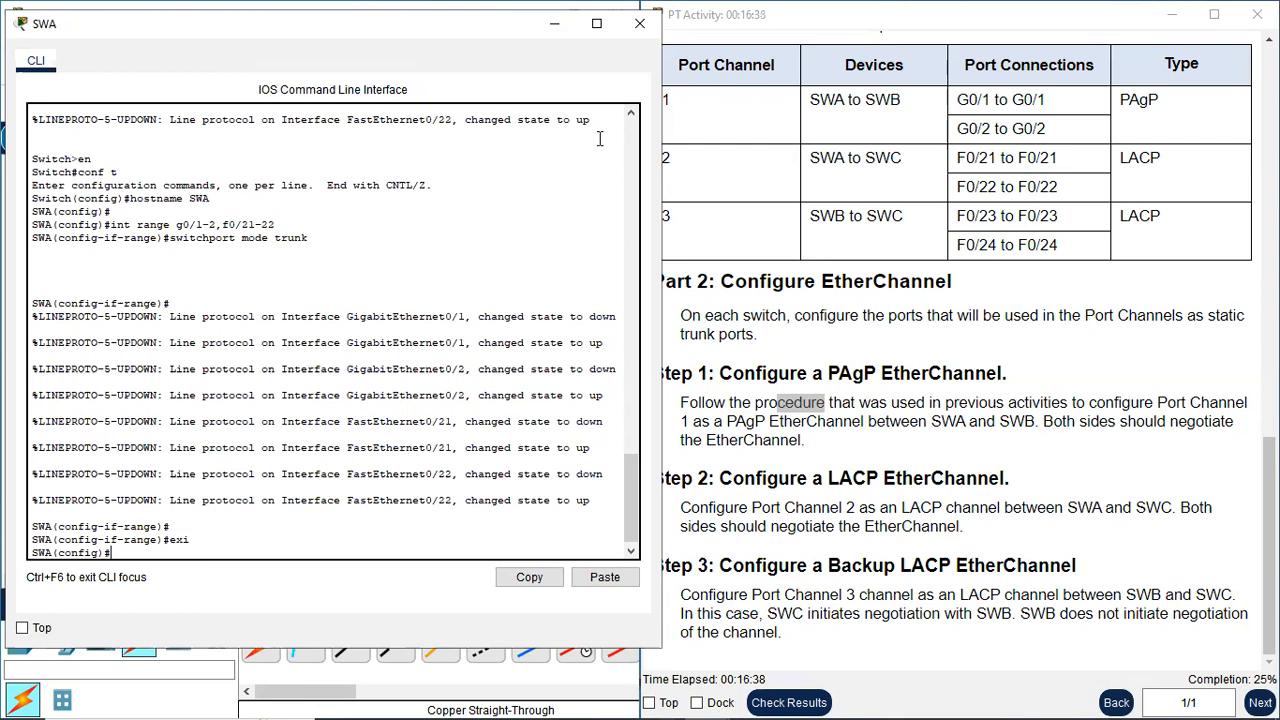
pyautogui.press('Return')
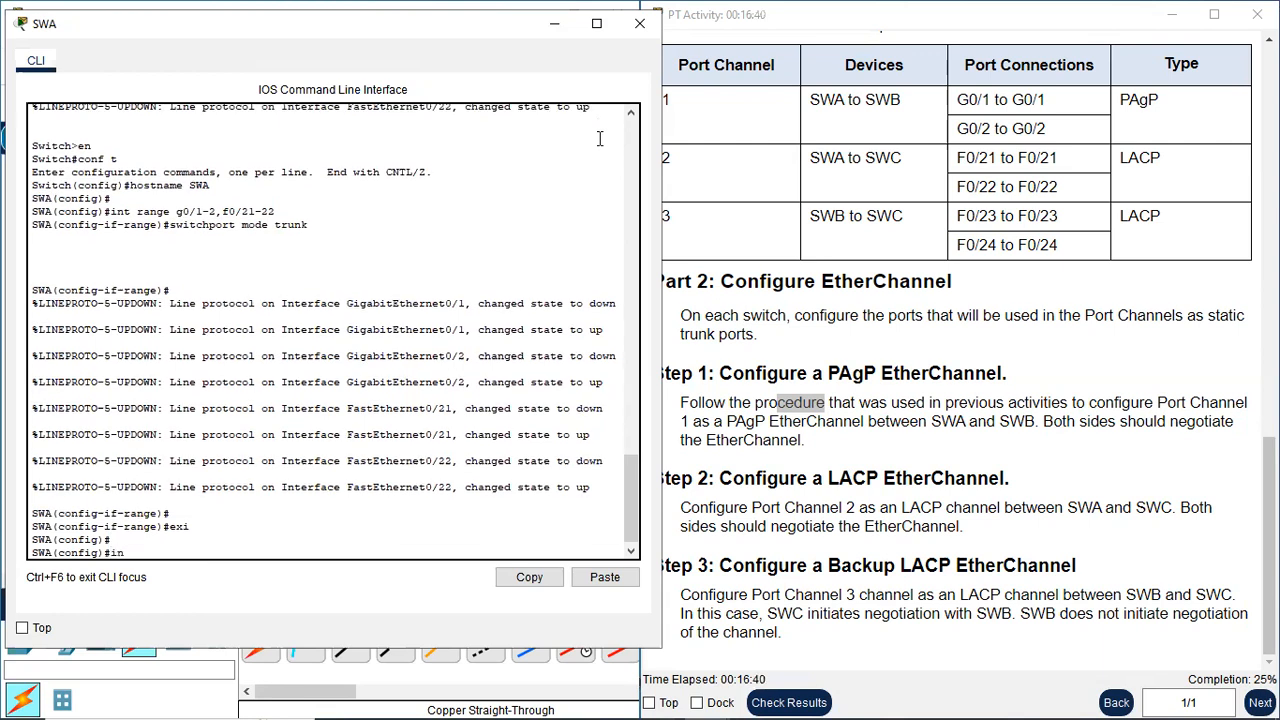
# Select interface range g0/1-2 on SWA and shut the ports down
pyautogui.write('int range g0/1-2')
pyautogui.press('Return')
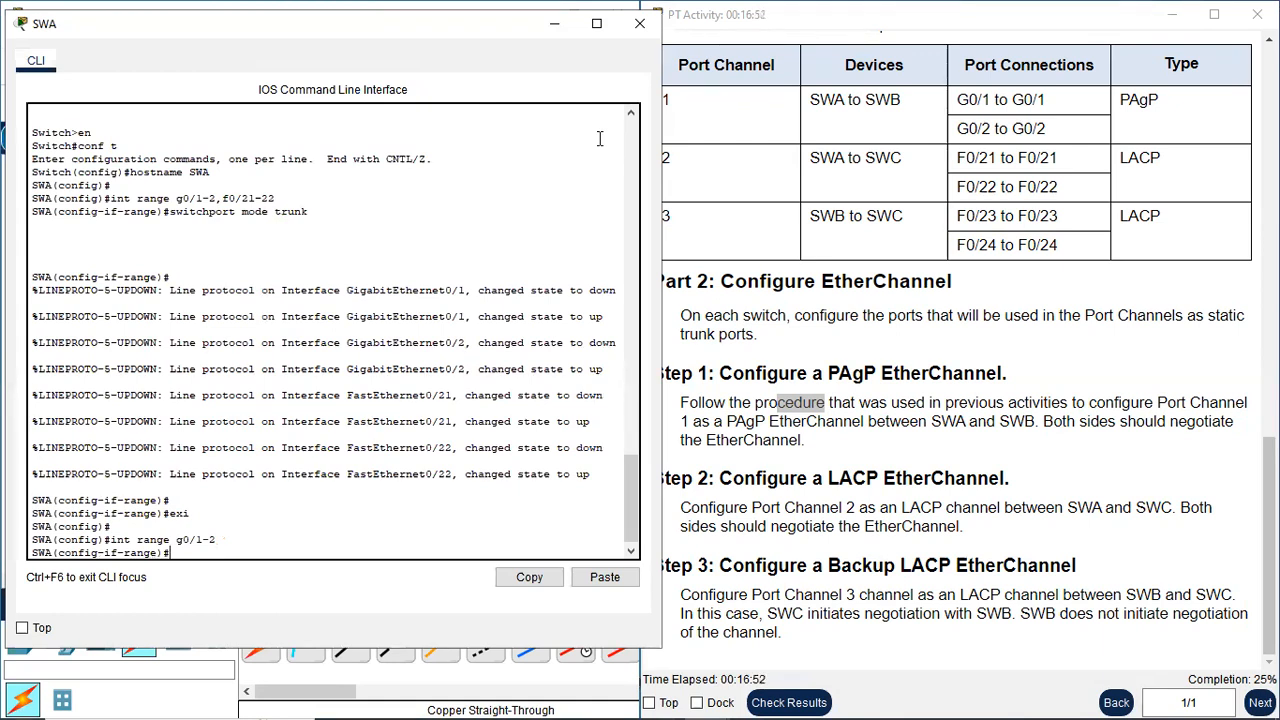
pyautogui.write('utdown')
pyautogui.press('Return')
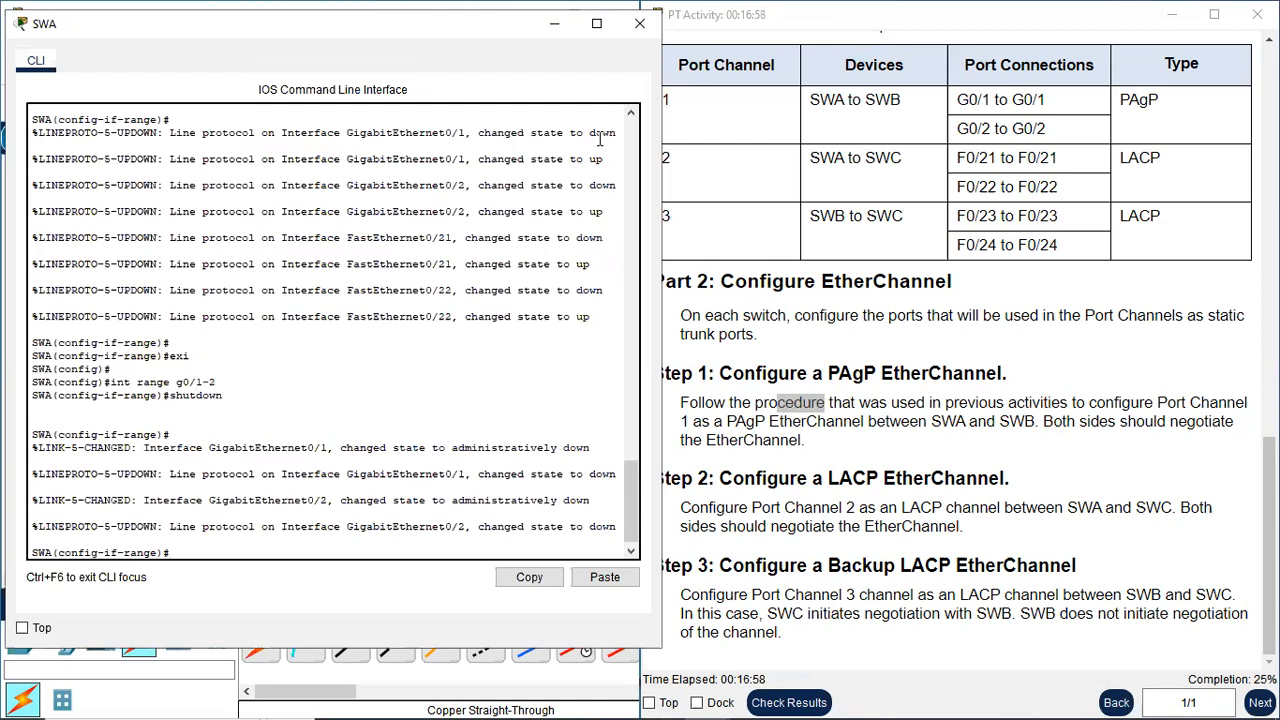
# Assign SWA's g0/1-2 ports to the PAgP channel with channel-group 1 mode desirable
pyautogui.write('channel-group 1 mode desirable')
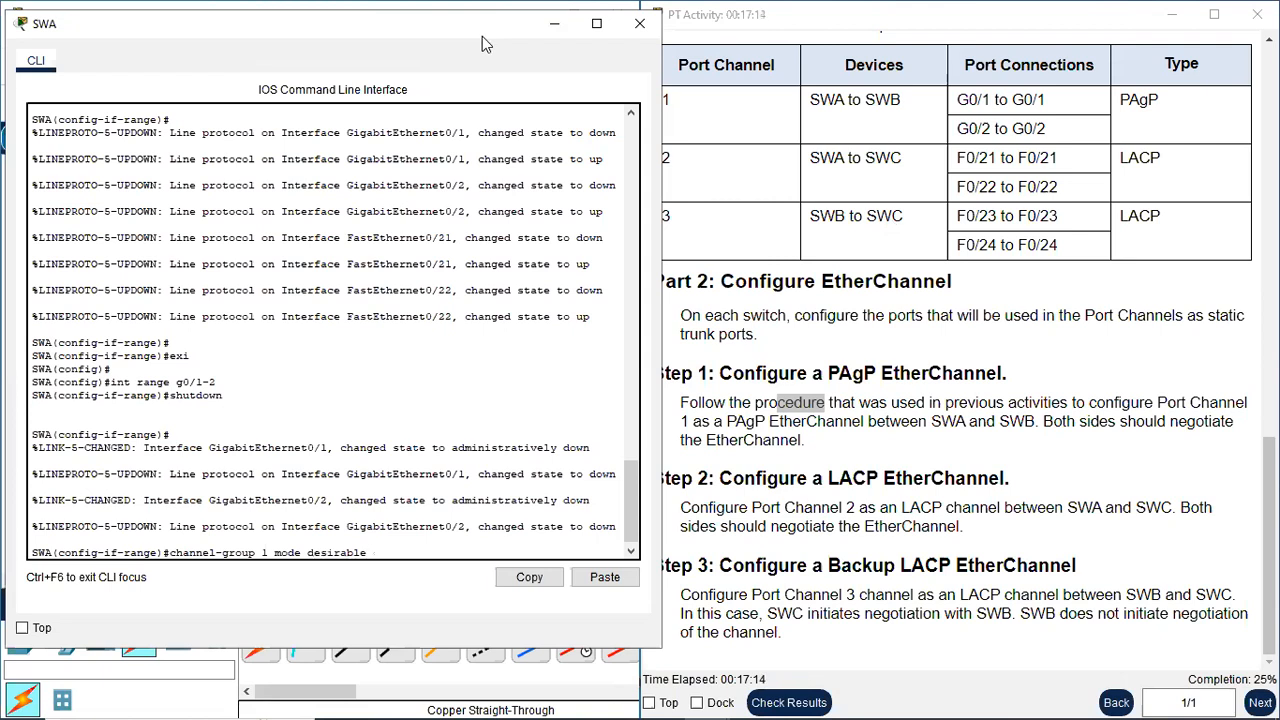
pyautogui.moveTo(482, 44); pyautogui.dragTo(968, 78)
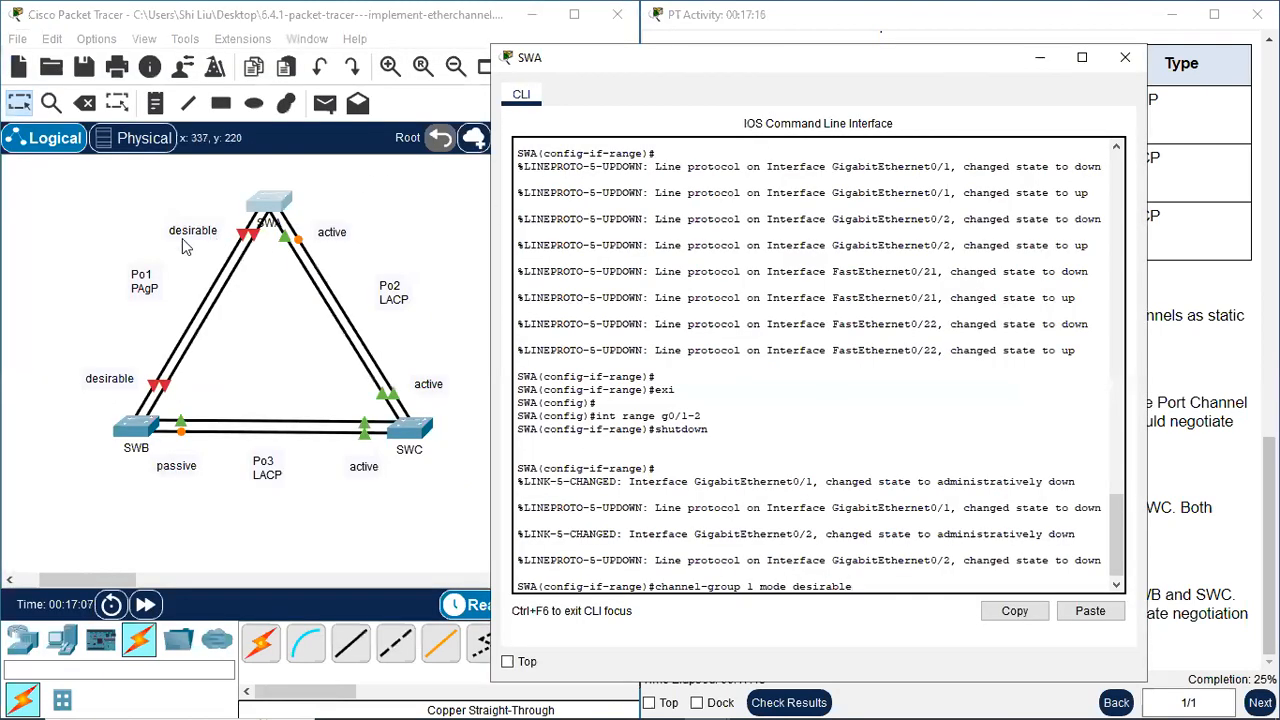
pyautogui.press('Return')
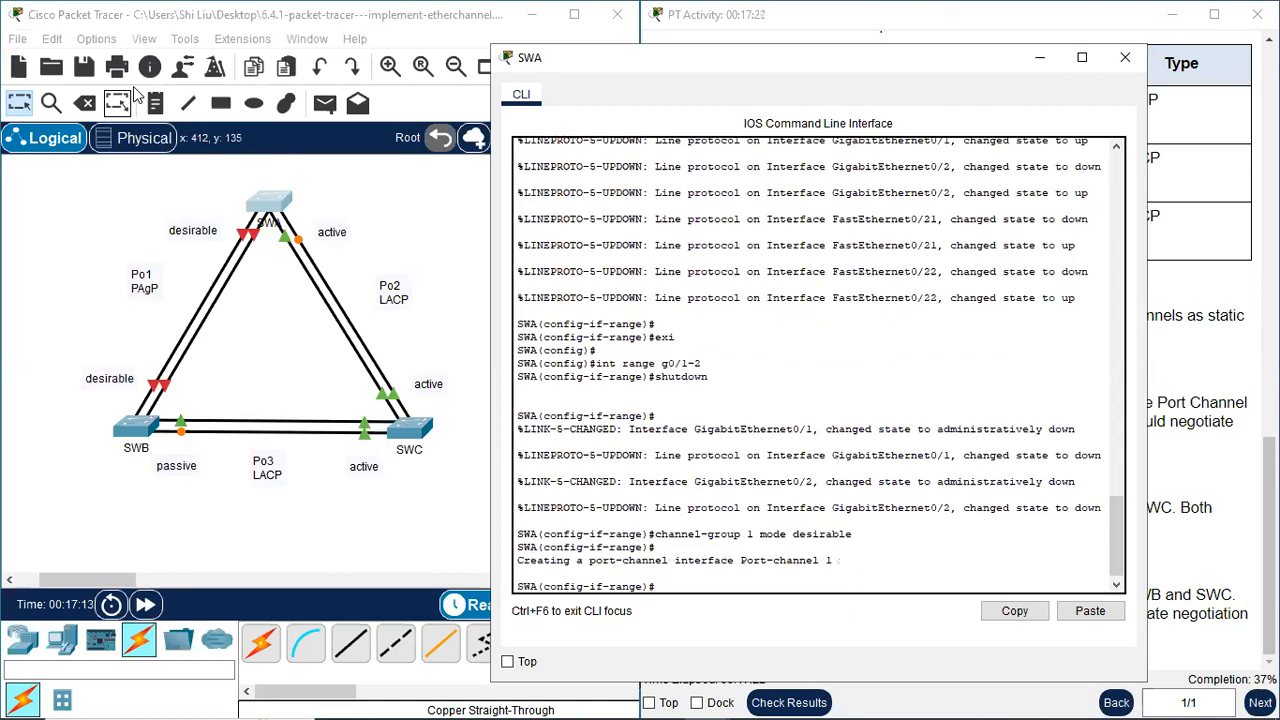
# Re-enable SWA's g0/1-2 ports with no shutdown and exit to global configuration mode
pyautogui.write('no shutdow')
pyautogui.write('n')
pyautogui.press('Return')
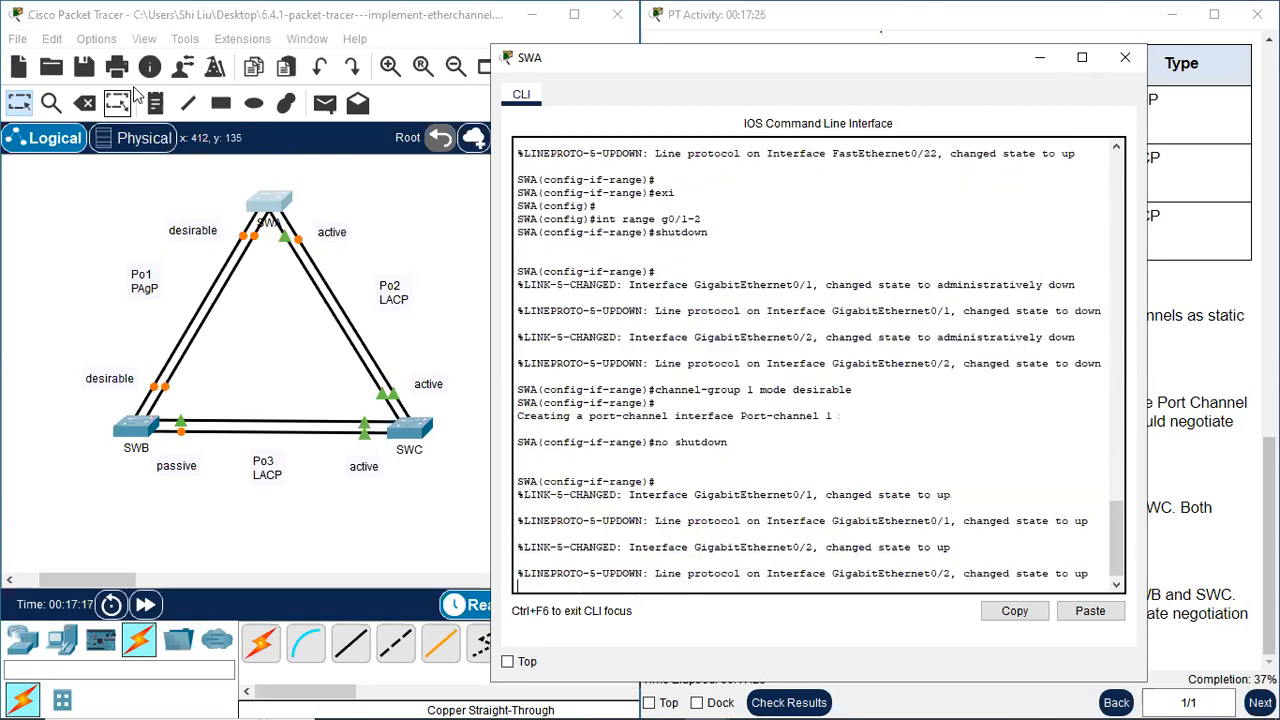
pyautogui.press('Return')
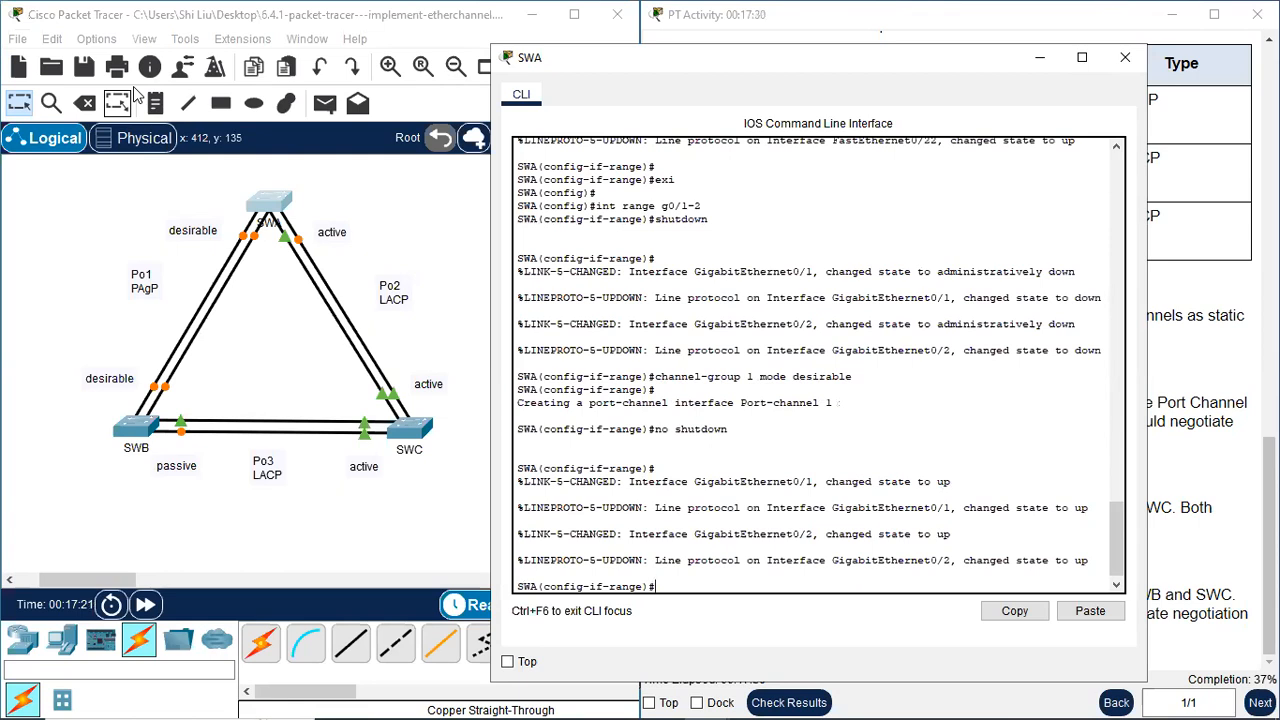
pyautogui.write('xi')
pyautogui.press('Return')
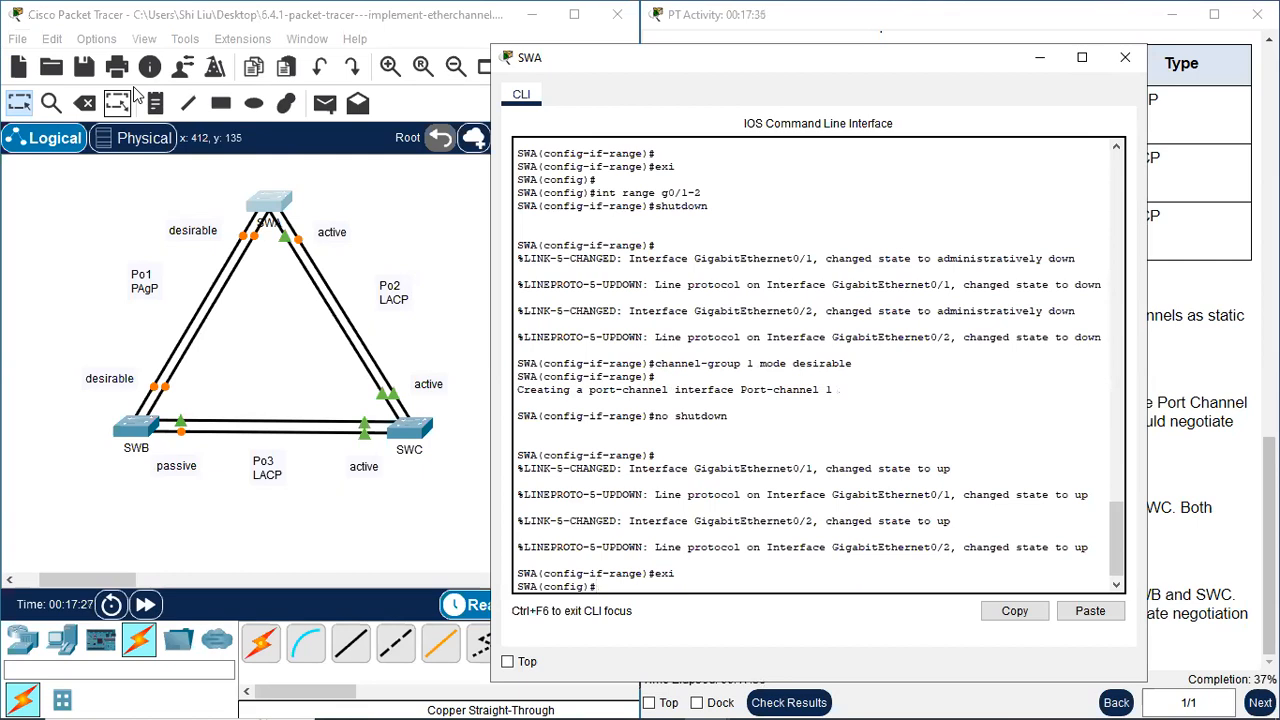
# Set SWA's port-channel 1 interface to static trunking with switchport mode trunk and close SWA's command line
pyautogui.press('Return')
pyautogui.write('int')
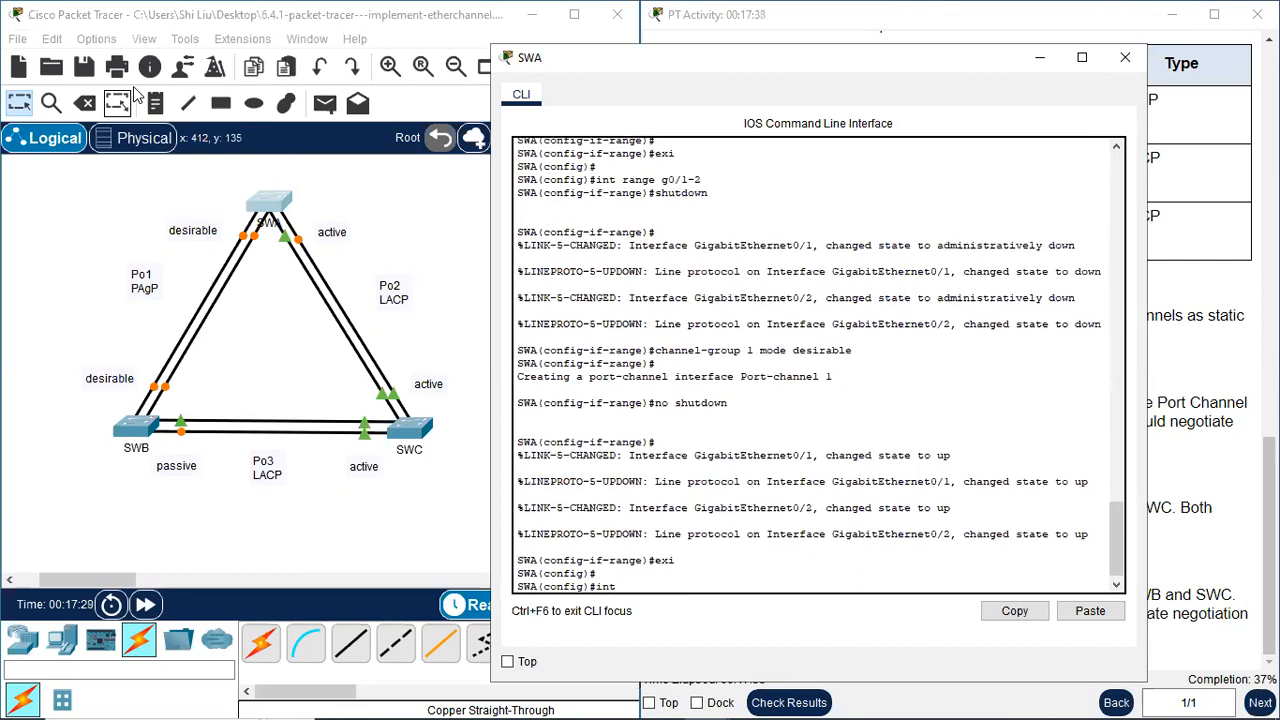
pyautogui.write(' port-channel 1')
pyautogui.press('Return')
pyautogui.write('switchpo')
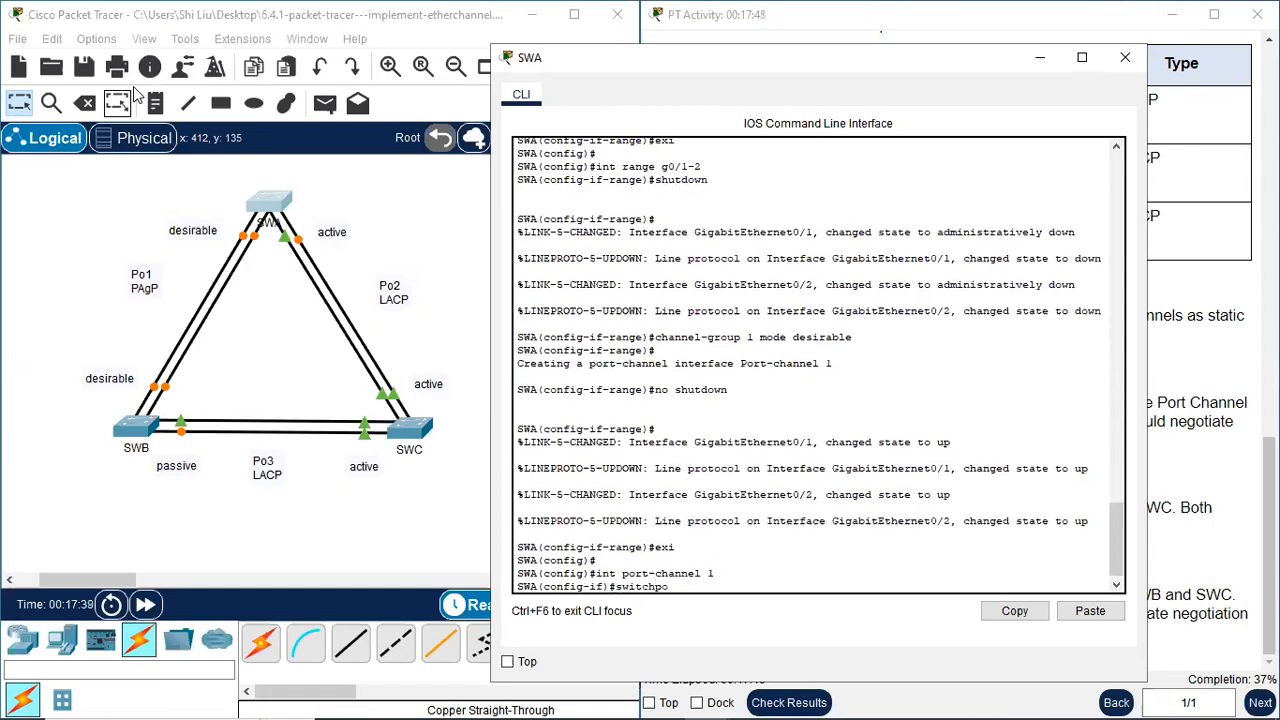
pyautogui.write('rt mode trunk')
pyautogui.press('Return')
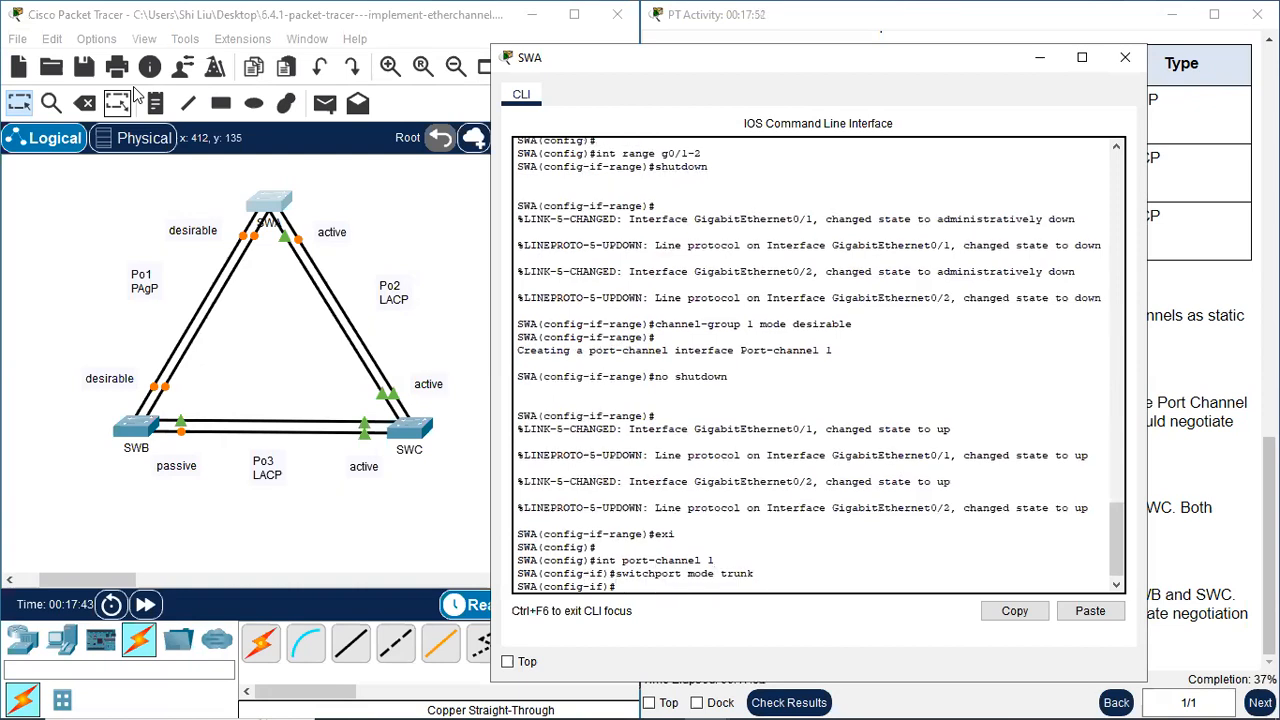
pyautogui.press('Return')
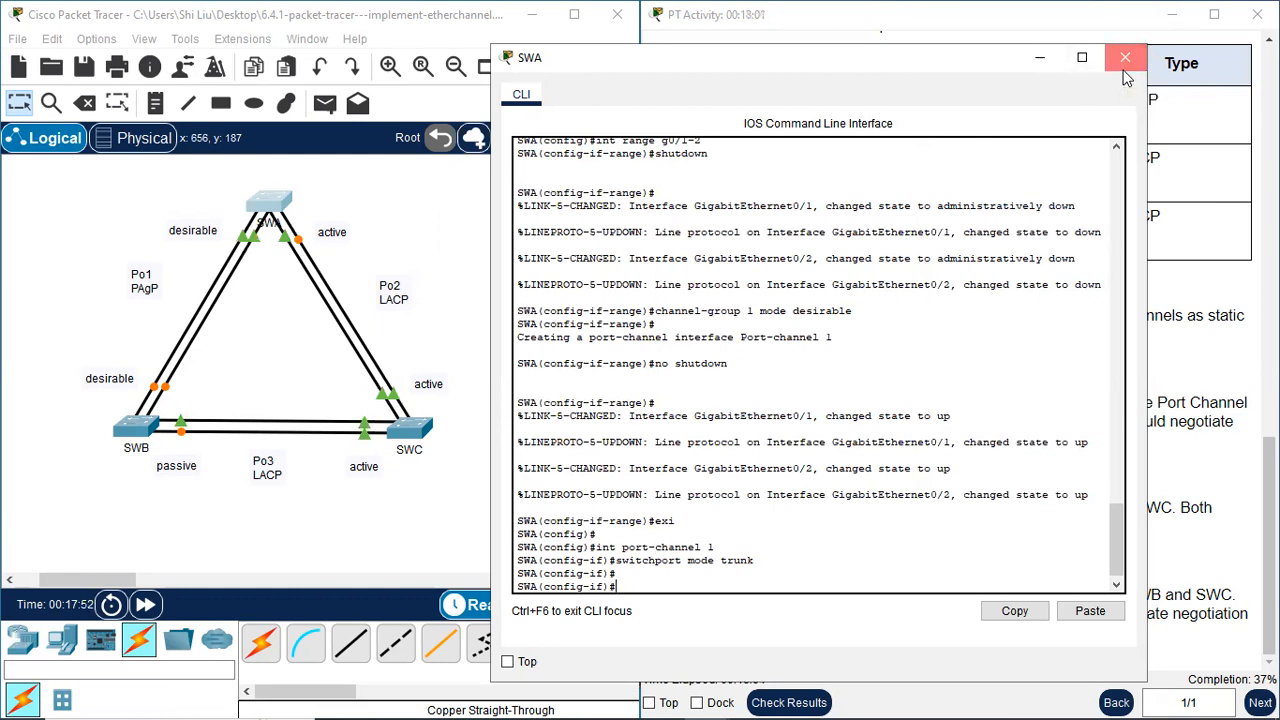
pyautogui.click(1124, 76)
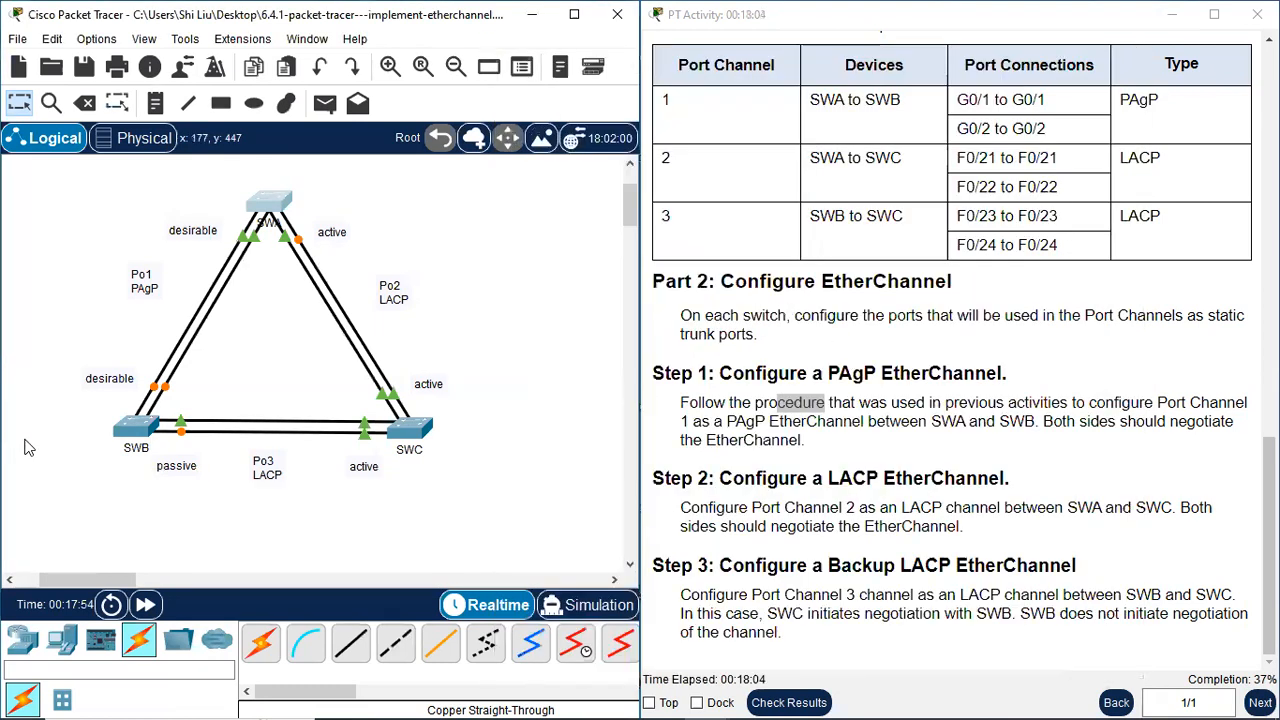
# Open SWB's command line, exit the current interface range mode and select interface range g0/1-2
pyautogui.click(136, 428)
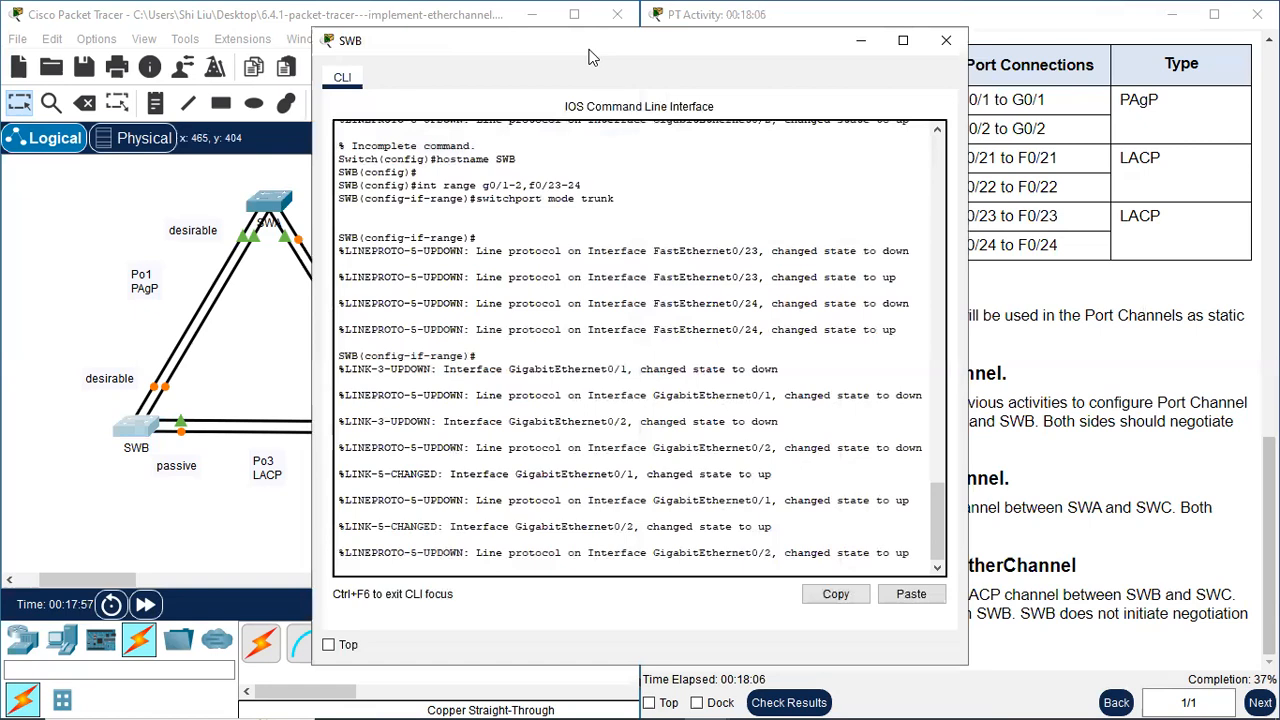
pyautogui.moveTo(590, 57); pyautogui.dragTo(738, 46)
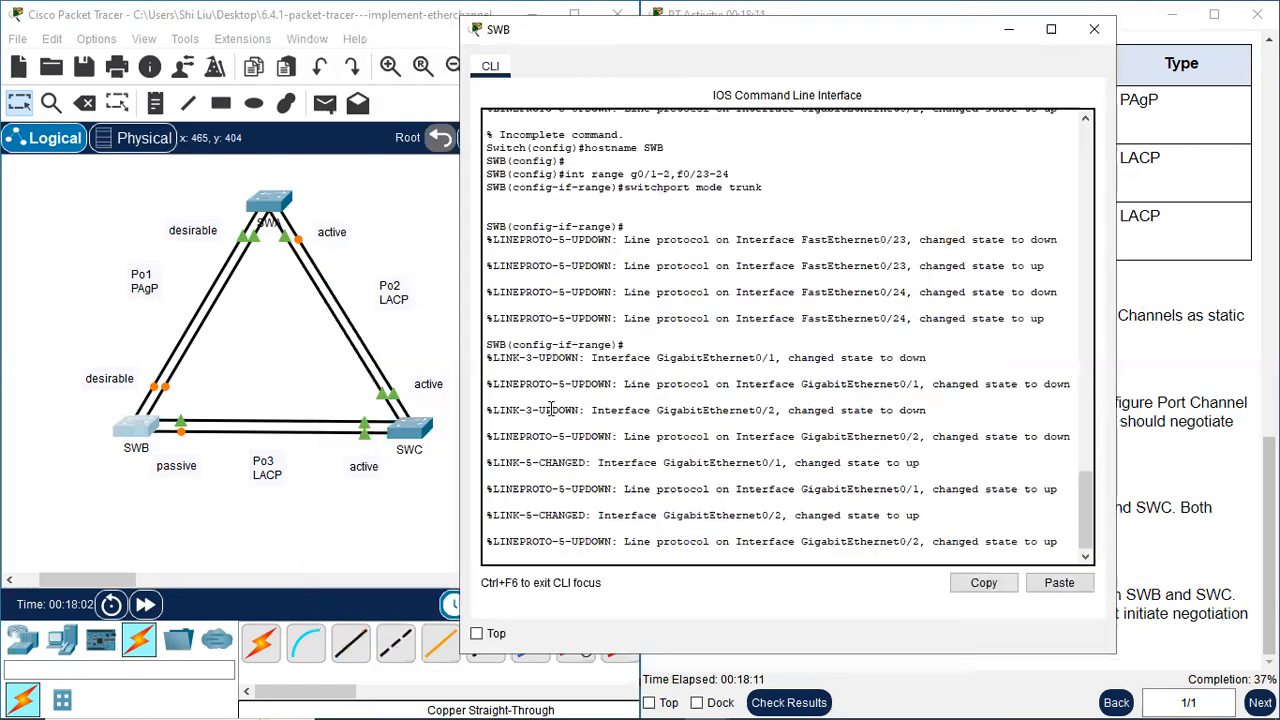
pyautogui.click(541, 553)
pyautogui.write('exi')
pyautogui.press('Return')
pyautogui.press('Return')
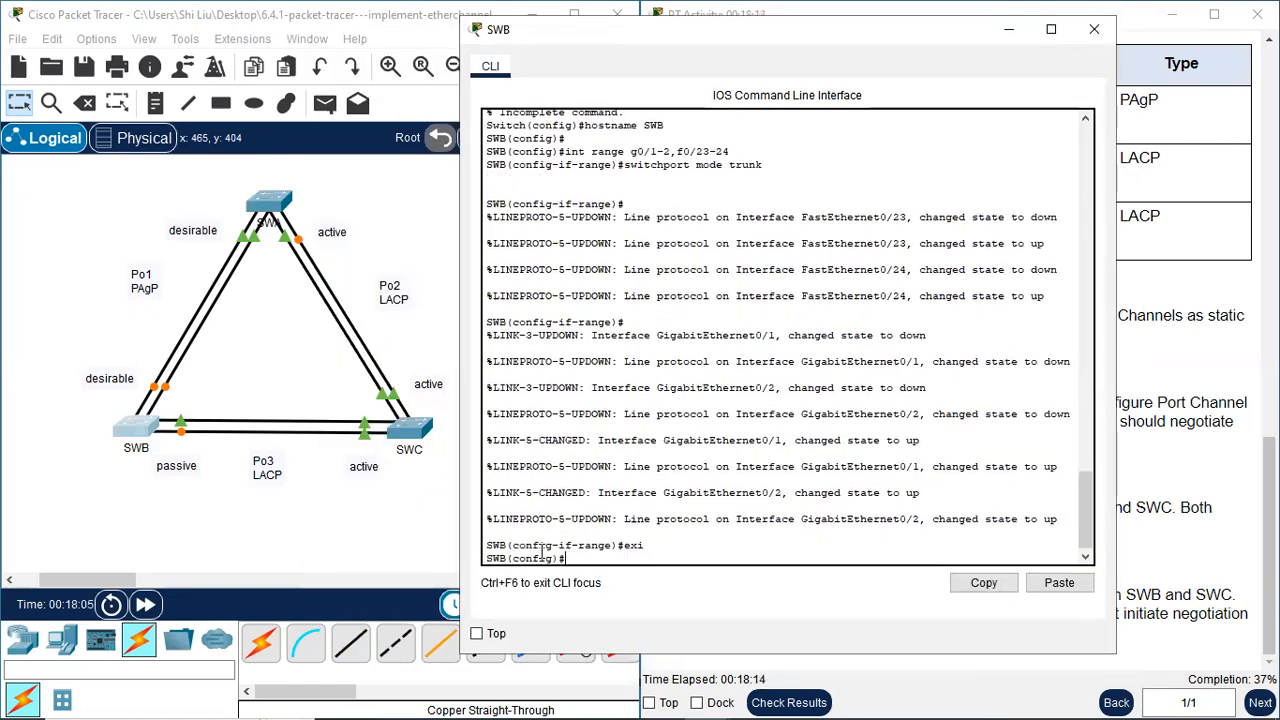
pyautogui.write('int ran')
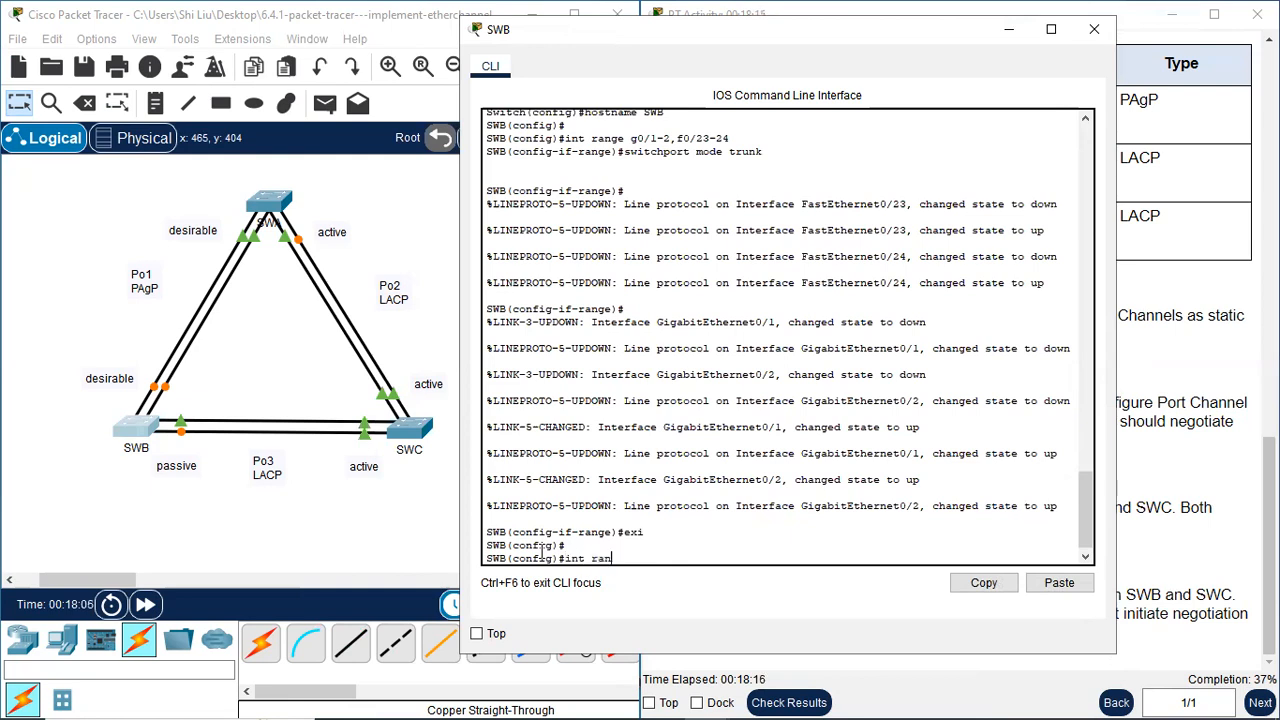
pyautogui.write('ge g0/1-2')
pyautogui.press('Return')
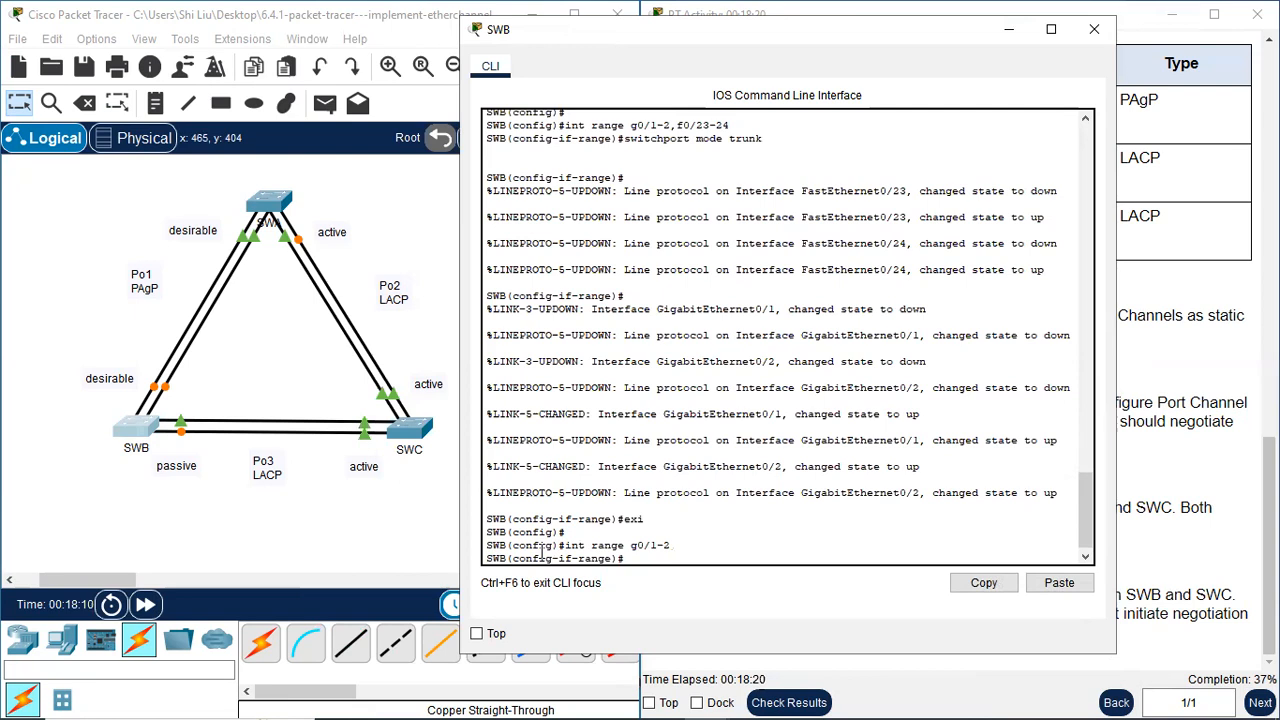
# Shut down SWB's g0/1-2 ports and assign them to the PAgP channel with channel-group 1 mode desirable
pyautogui.write('shutdown')
pyautogui.press('Return')
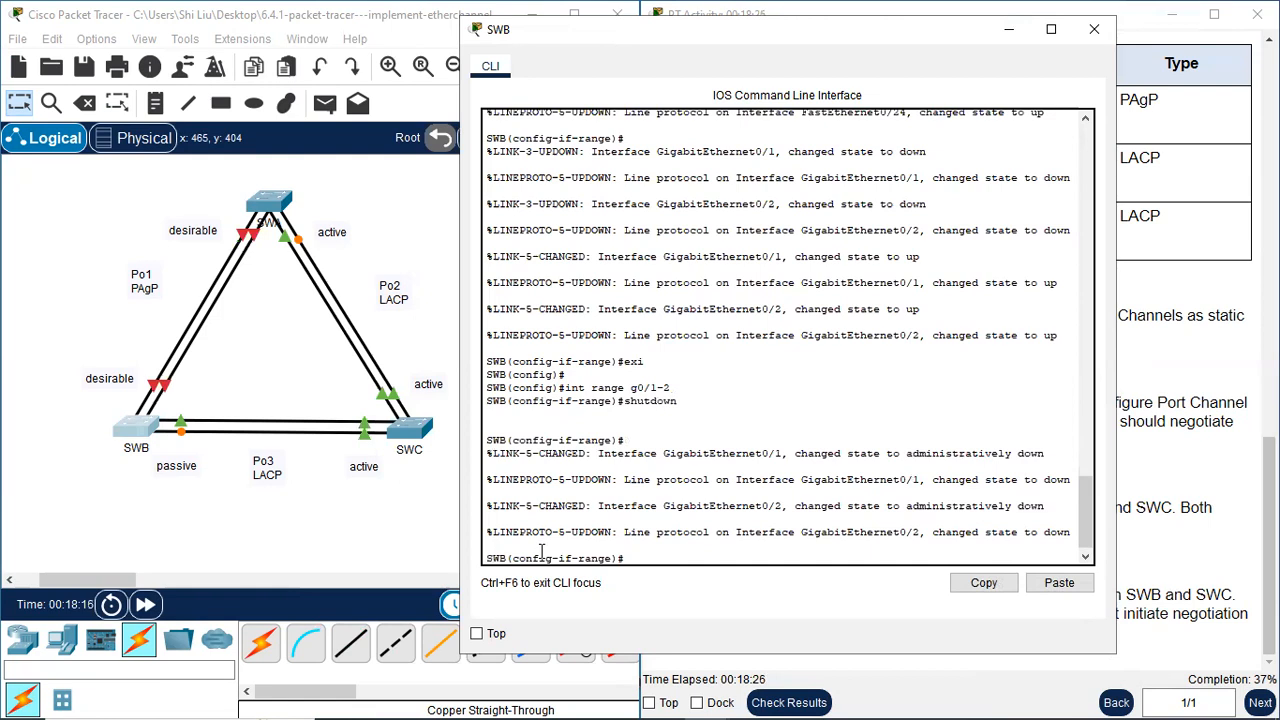
pyautogui.write('channel-group 1 mode desirable')
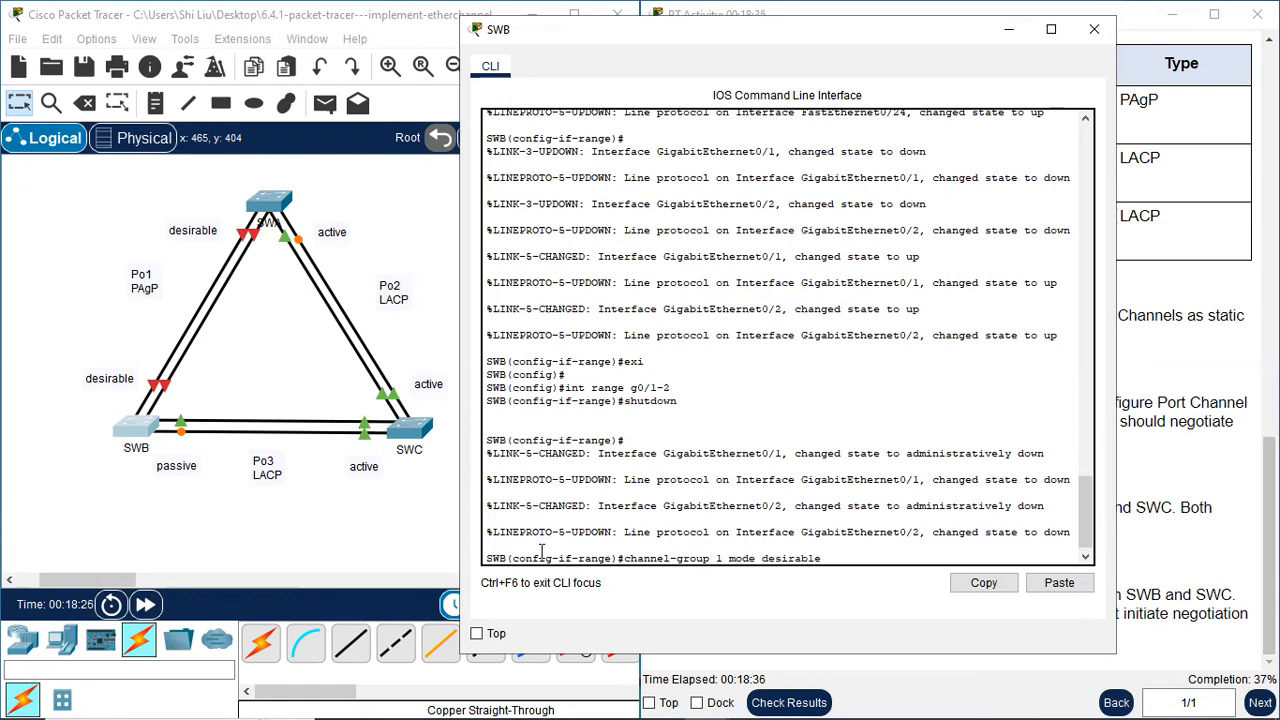
pyautogui.press('Return')
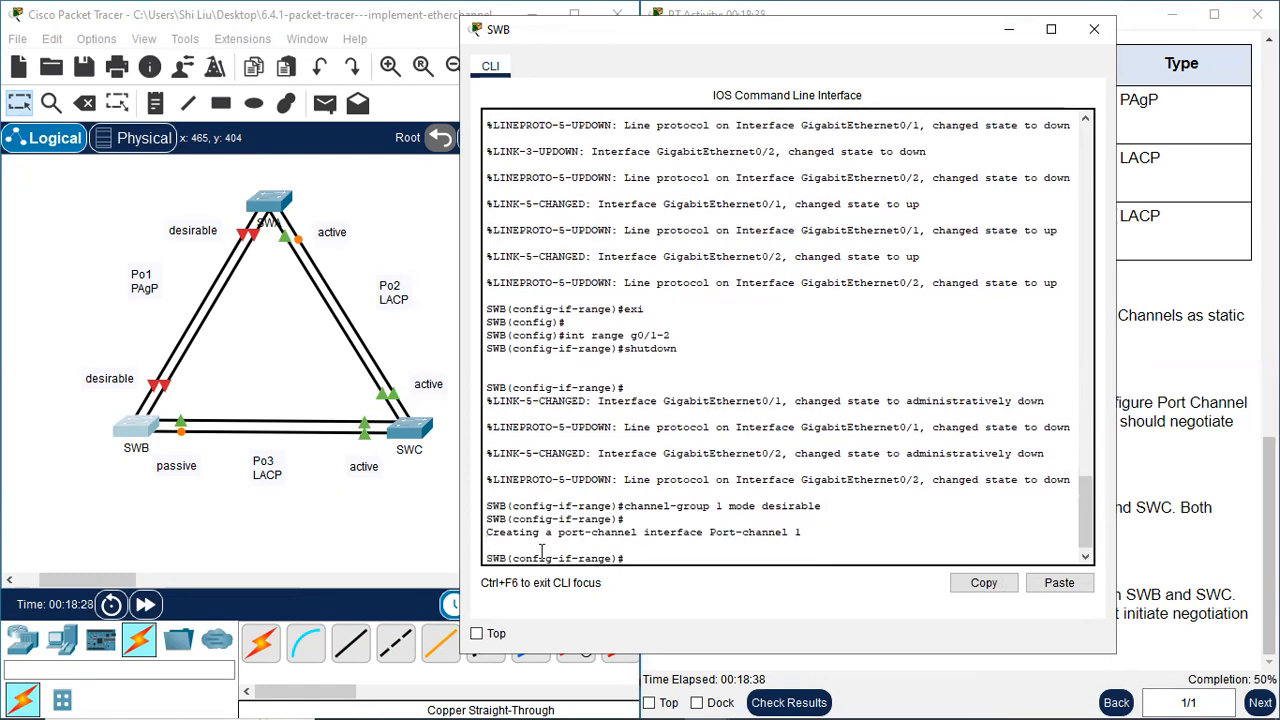
# Re-enable SWB's g0/1-2 ports with no shutdown and exit to global configuration mode
pyautogui.write('no shutdown')
pyautogui.press('Return')
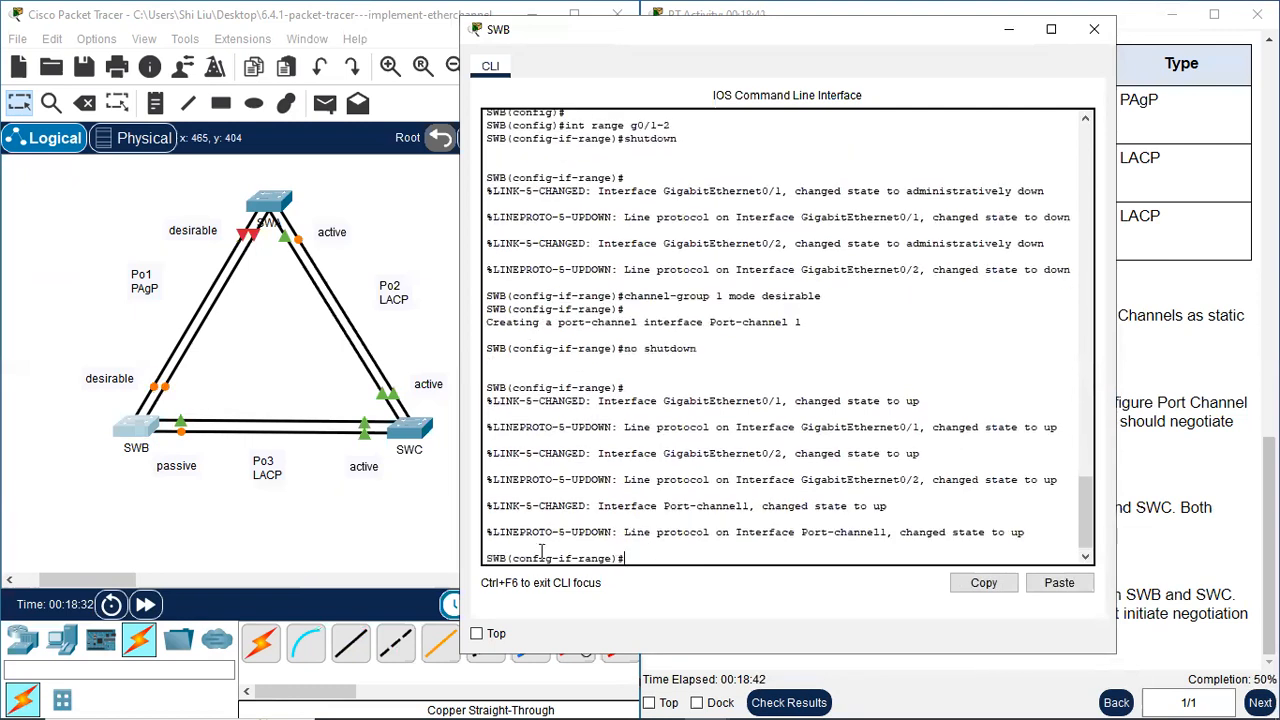
pyautogui.write('exi')
pyautogui.press('Return')
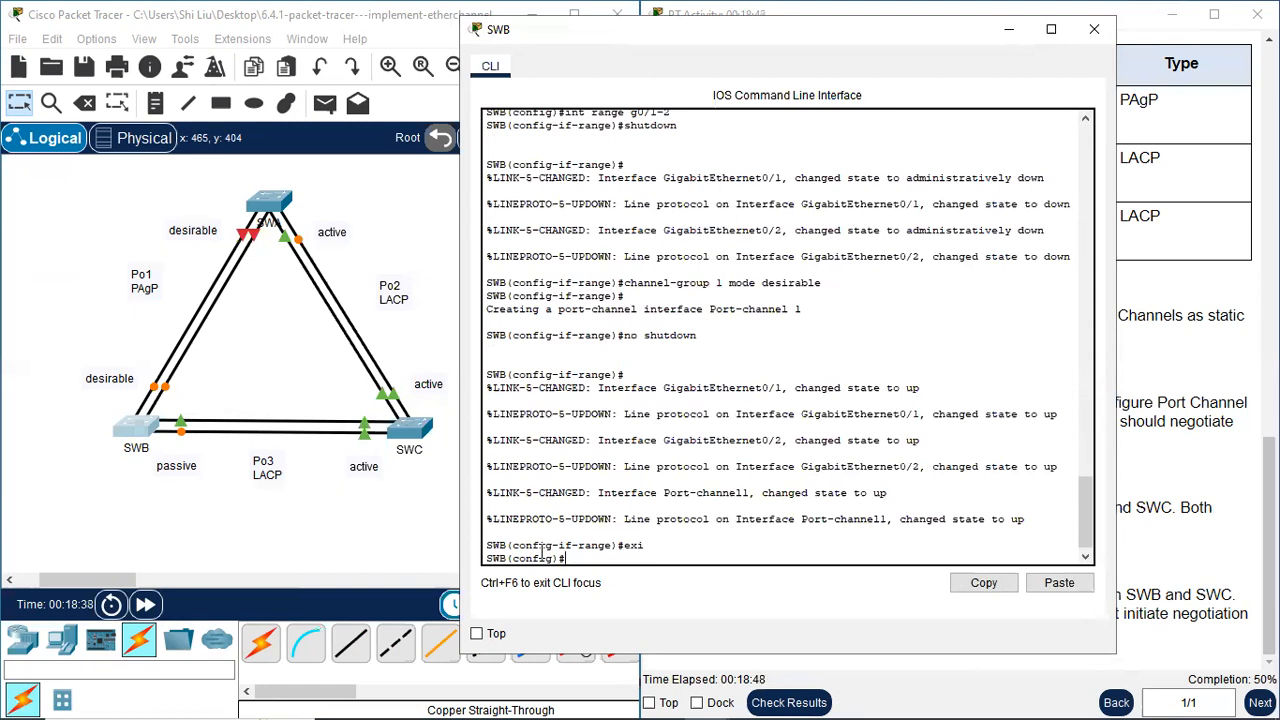
pyautogui.press('Return')
# Set SWB's port-channel 1 interface to static trunking with switchport mode trunk and close SWB's command line
pyautogui.write('int')
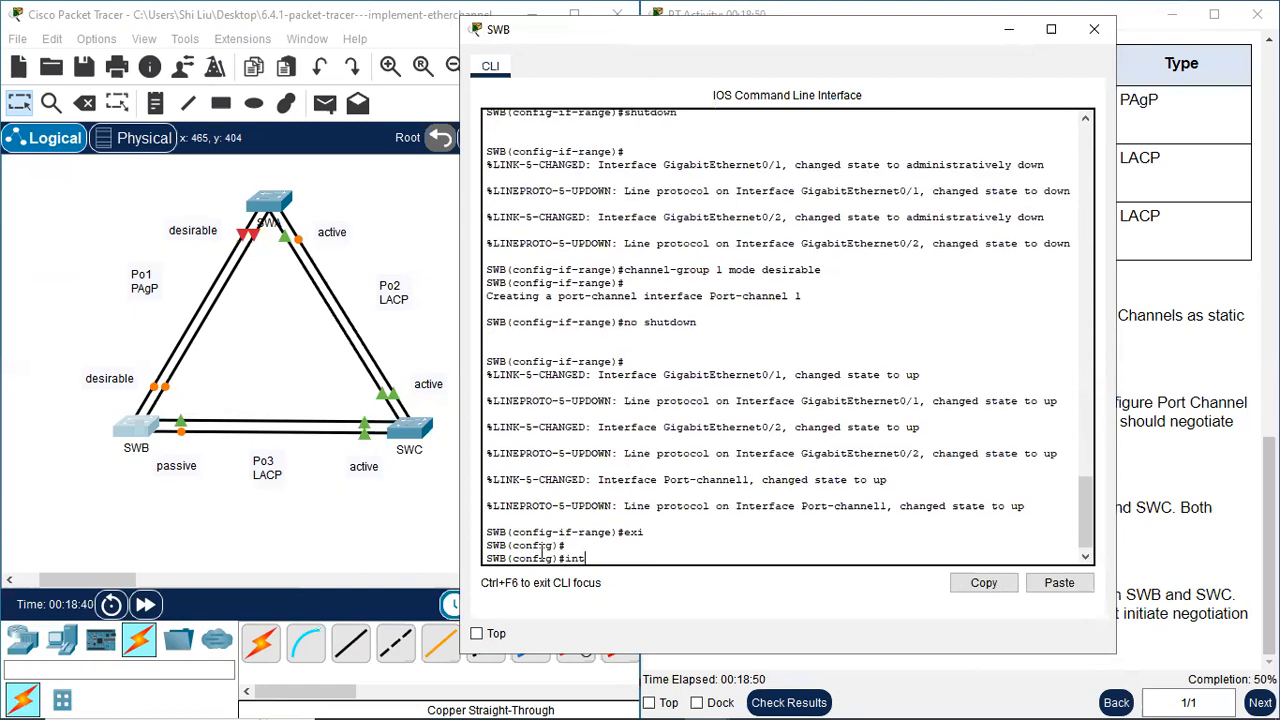
pyautogui.write(' port-channel 1')
pyautogui.press('Return')
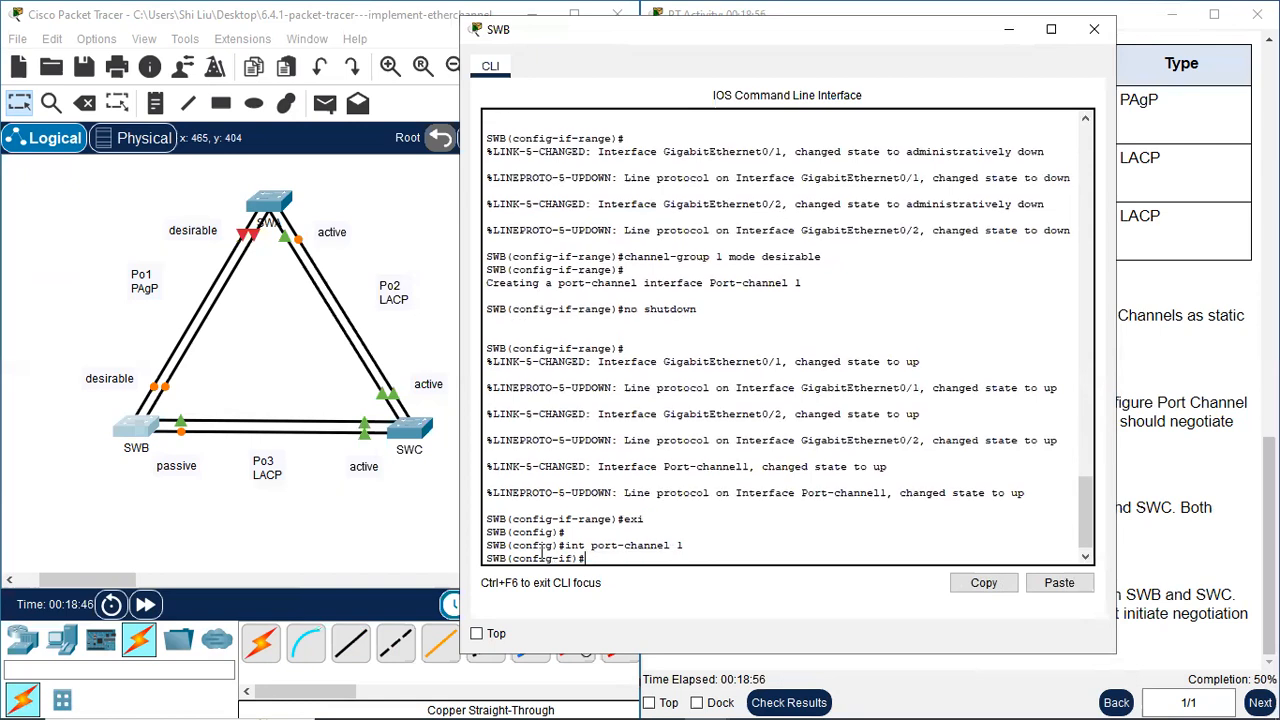
pyautogui.write('switchoport mode trunk')
pyautogui.press('Return')
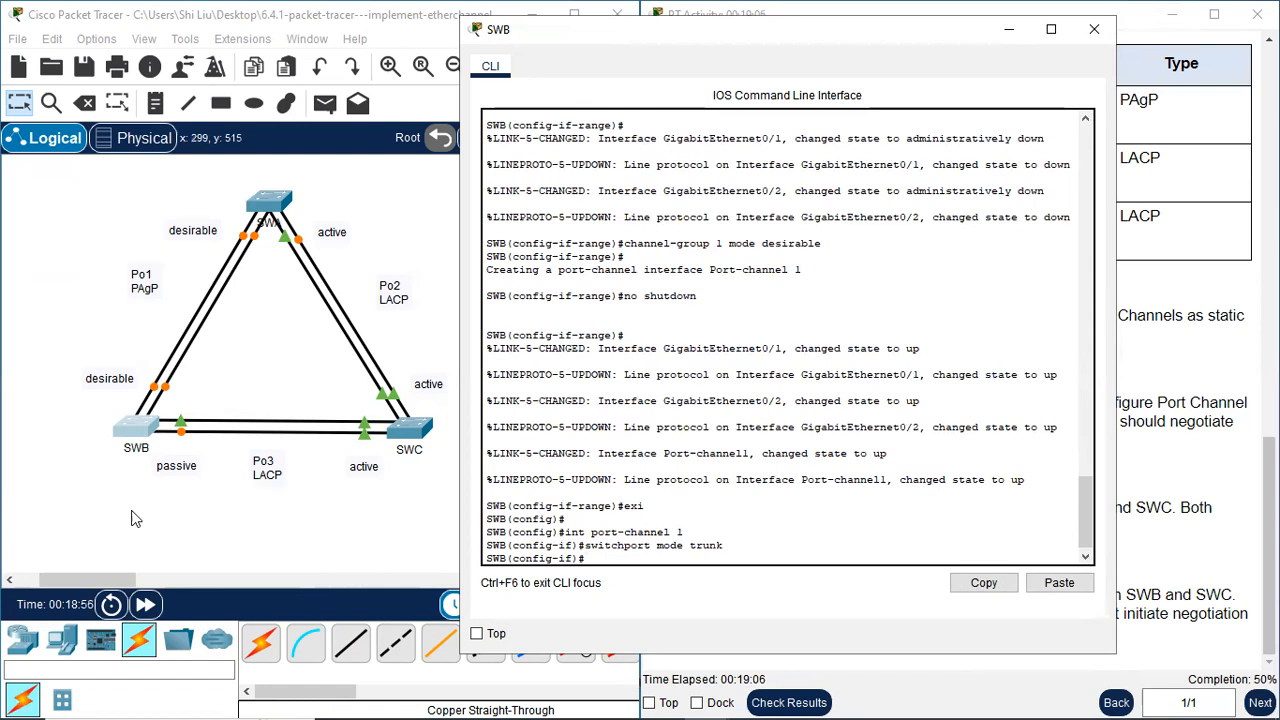
pyautogui.click(1095, 29)
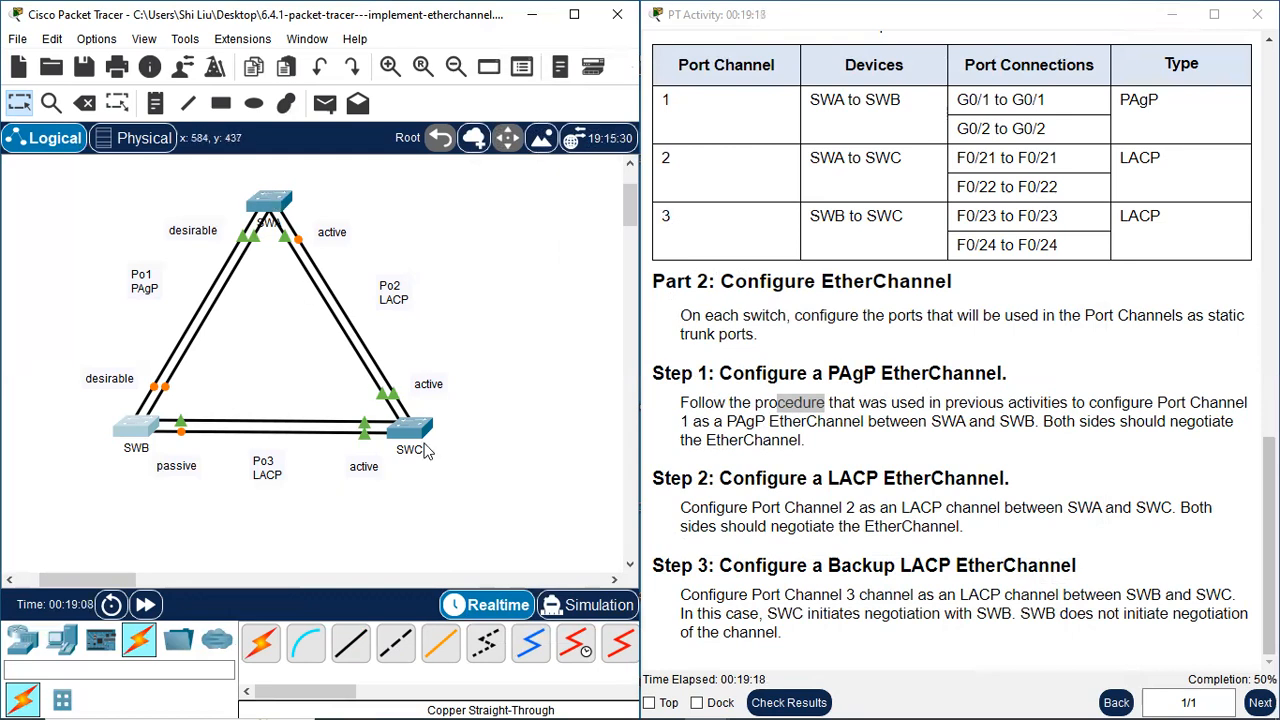
# Open SWA's command line, exit the port-channel interface mode and select interface range f0/21-22
pyautogui.click(268, 203)
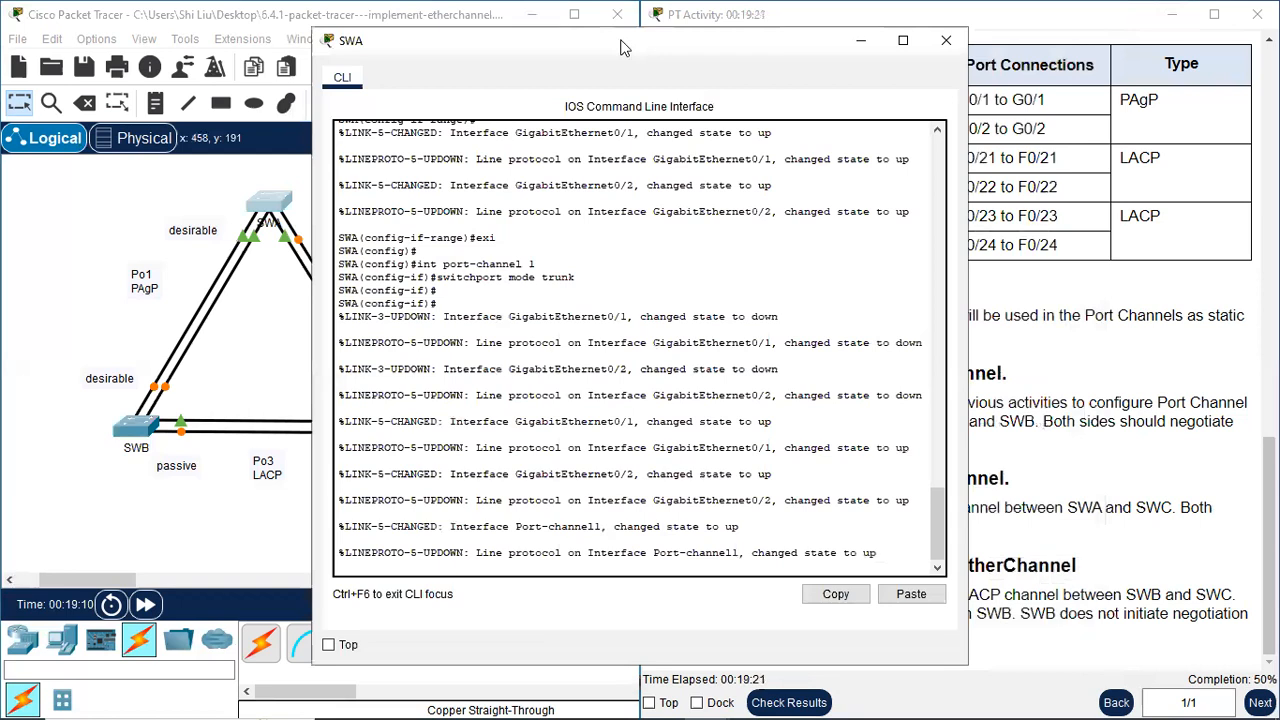
pyautogui.moveTo(620, 47); pyautogui.dragTo(328, 62)
pyautogui.press('Return')
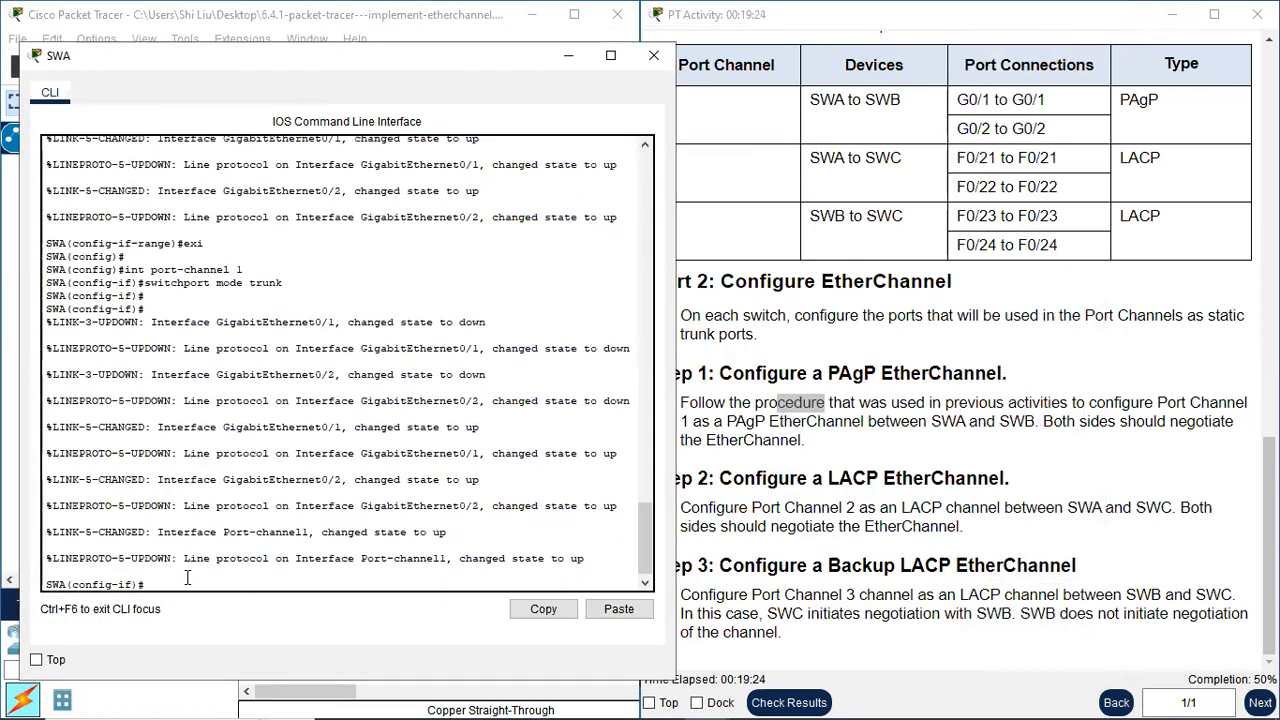
pyautogui.write('exi')
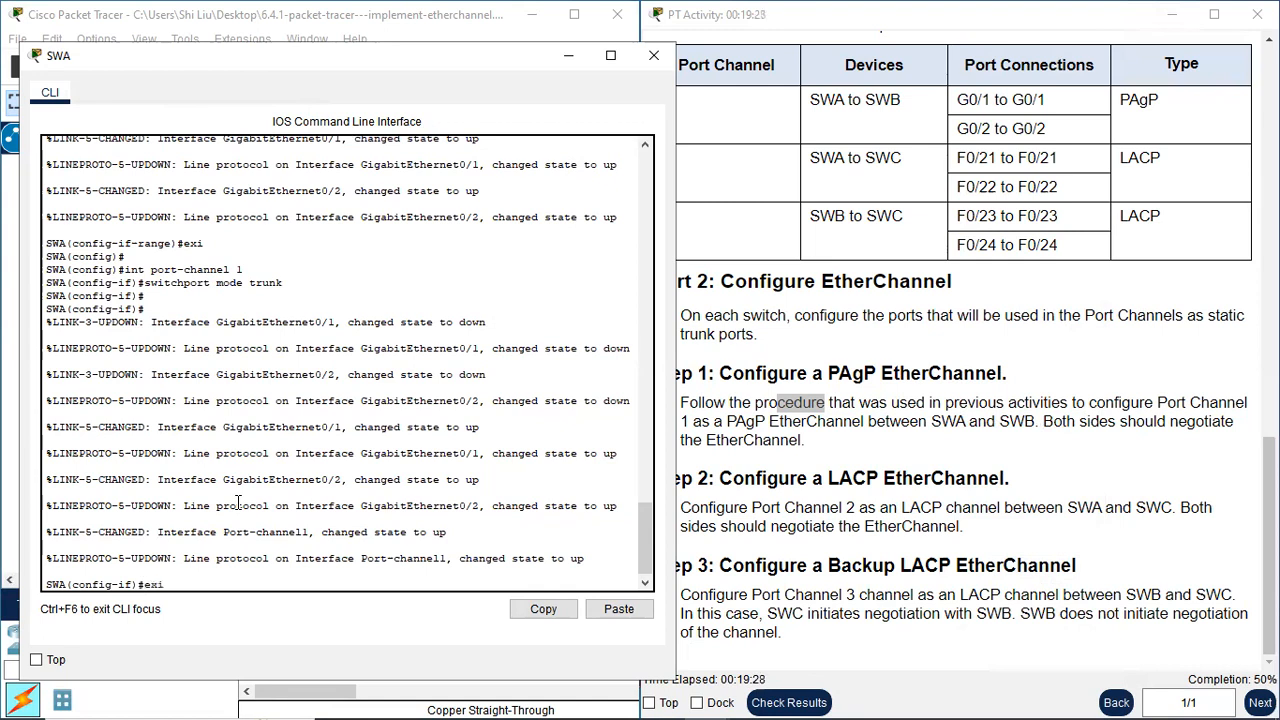
pyautogui.press('Return')
pyautogui.press('Return')
pyautogui.write('int range')
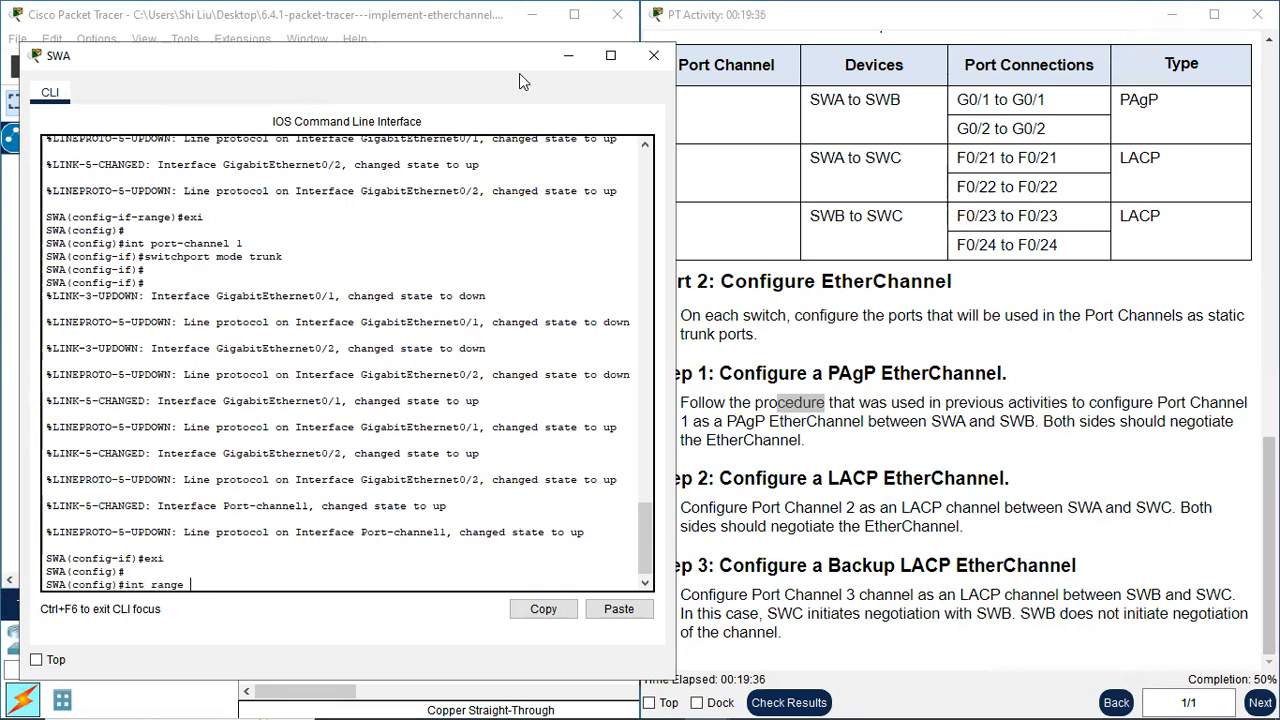
pyautogui.moveTo(505, 66); pyautogui.dragTo(483, 67)
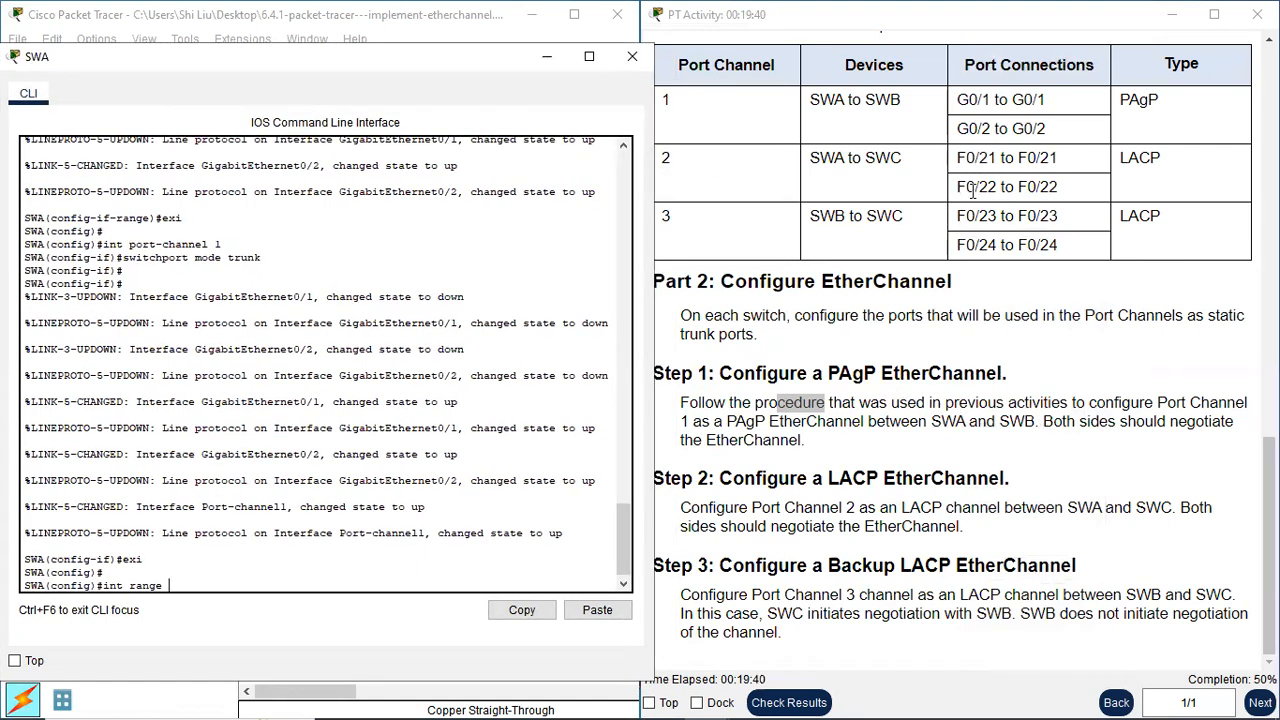
pyautogui.write('f0/21-22')
pyautogui.press('Return')
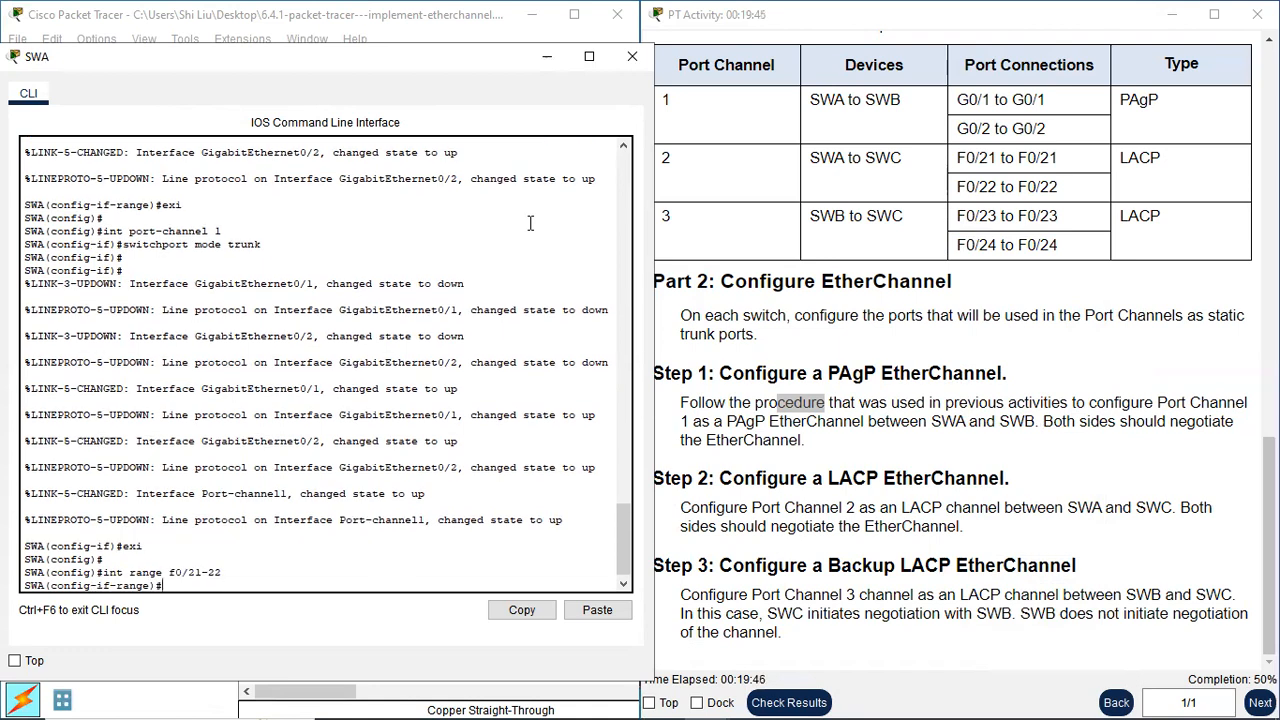
# Shut down SWA's f0/21-22 ports and assign them to the LACP channel with channel-group 2 mode active
pyautogui.write('shutdown')
pyautogui.press('Return')
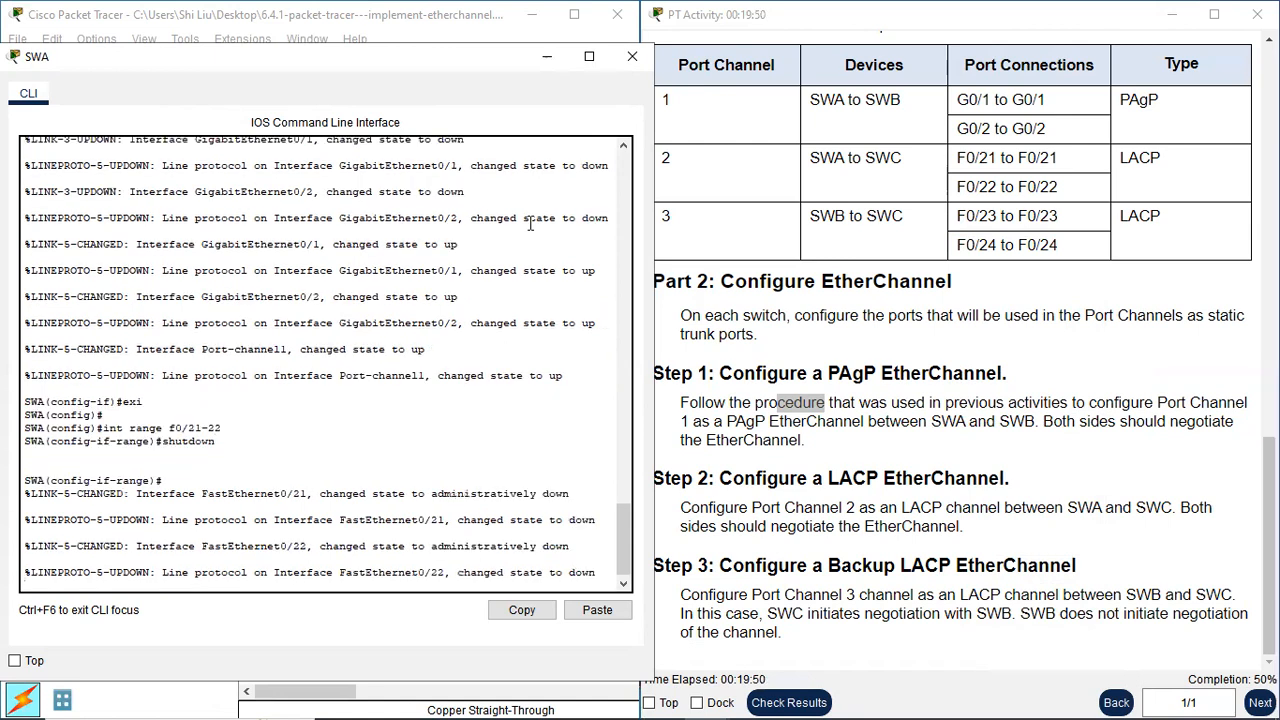
pyautogui.press('Return')
pyautogui.write('chan')
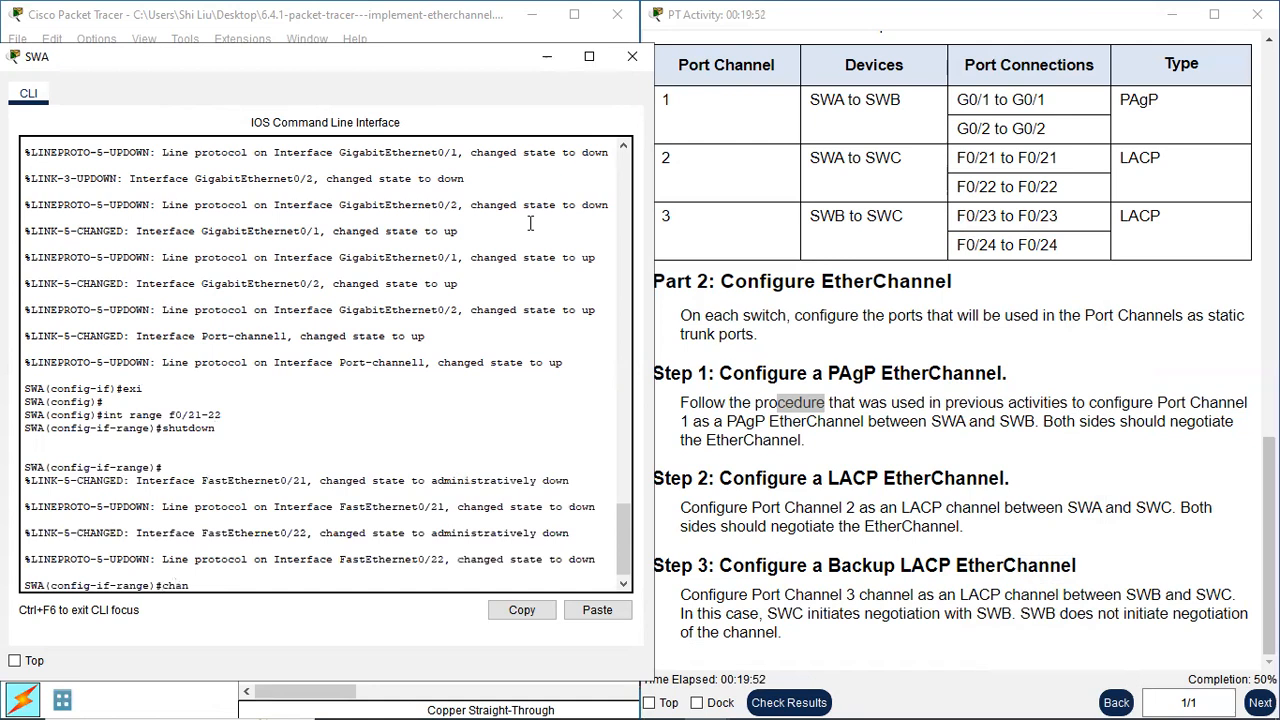
pyautogui.write('nel-group 2 mode active')
pyautogui.press('Return')
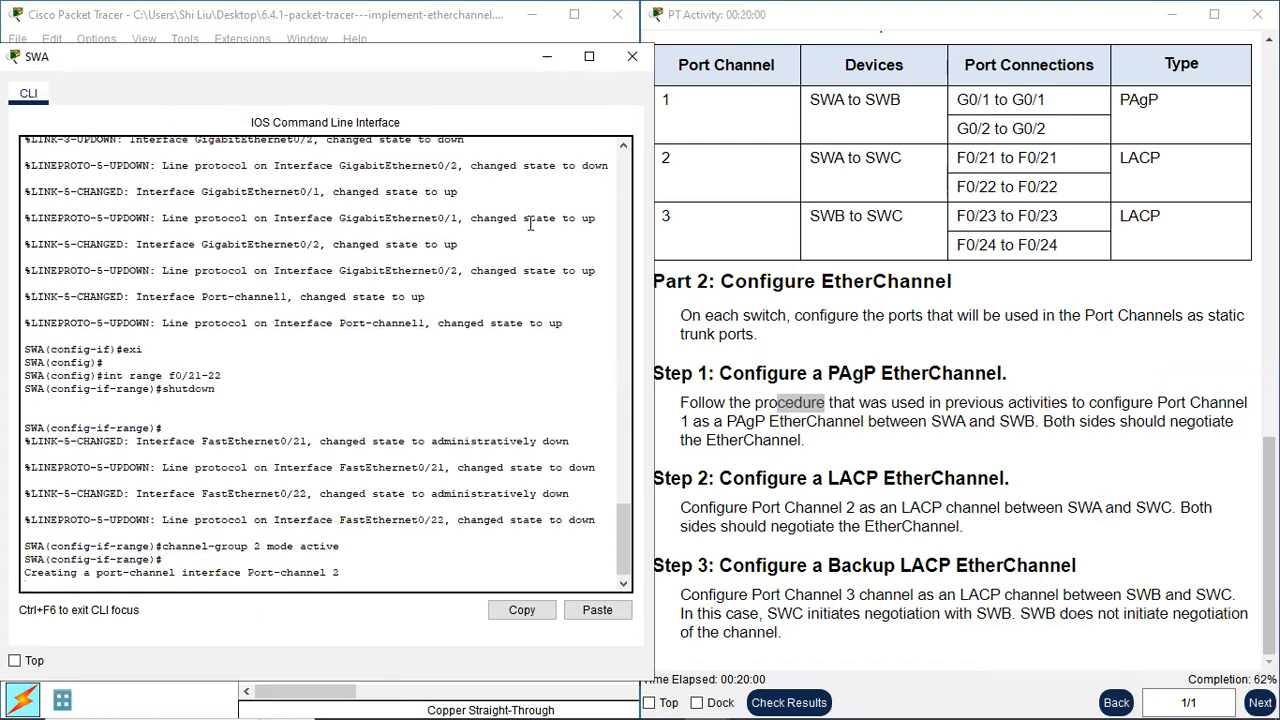
# Re-enable SWA's f0/21-22 ports with no shutdown and exit to global configuration mode
pyautogui.write('no shutdown')
pyautogui.press('Return')
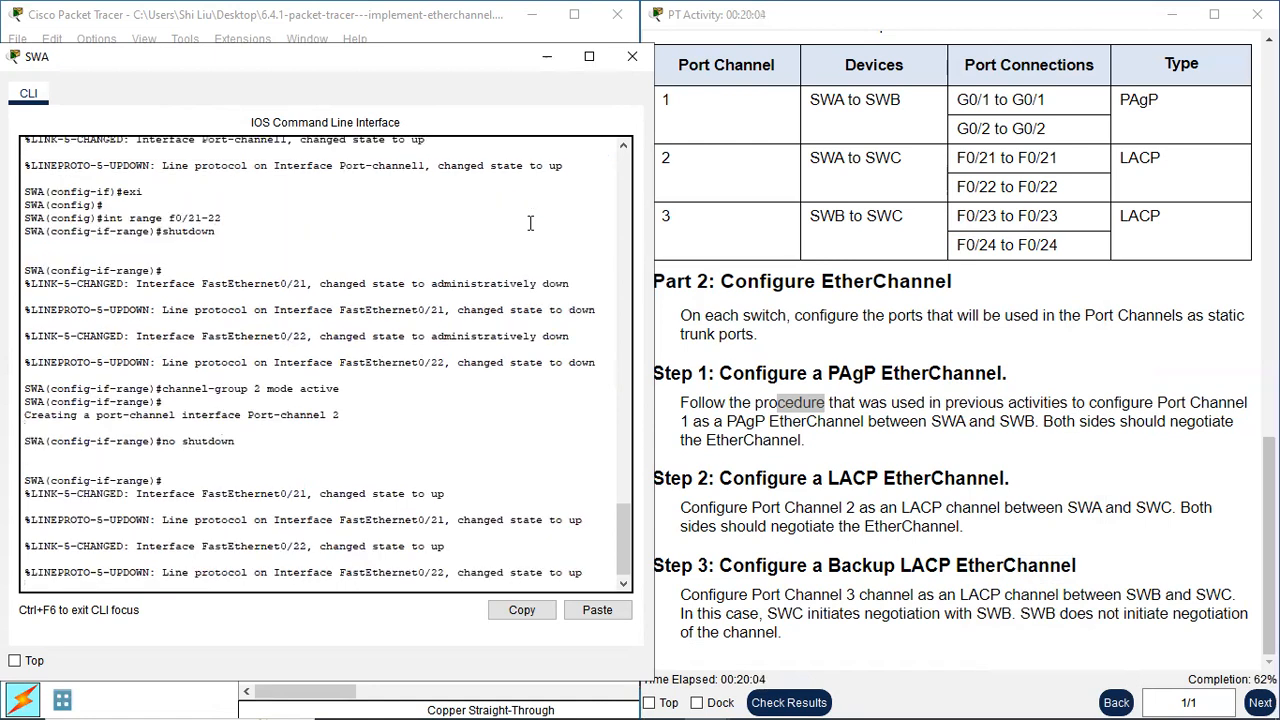
pyautogui.write('exi')
pyautogui.press('Return')
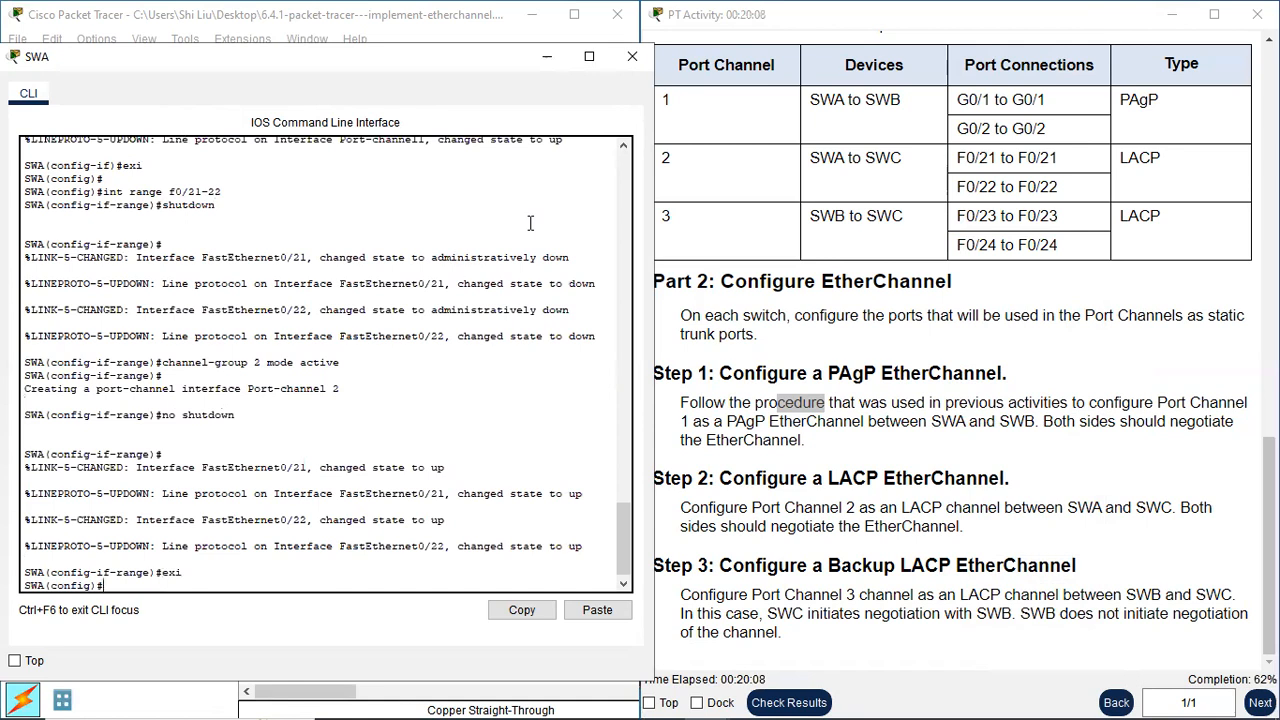
# Set SWA's port-channel 2 interface to static trunking with switchport mode trunk and close SWA's command line
pyautogui.write('int port-')
pyautogui.write('channel 2')
pyautogui.press('Return')
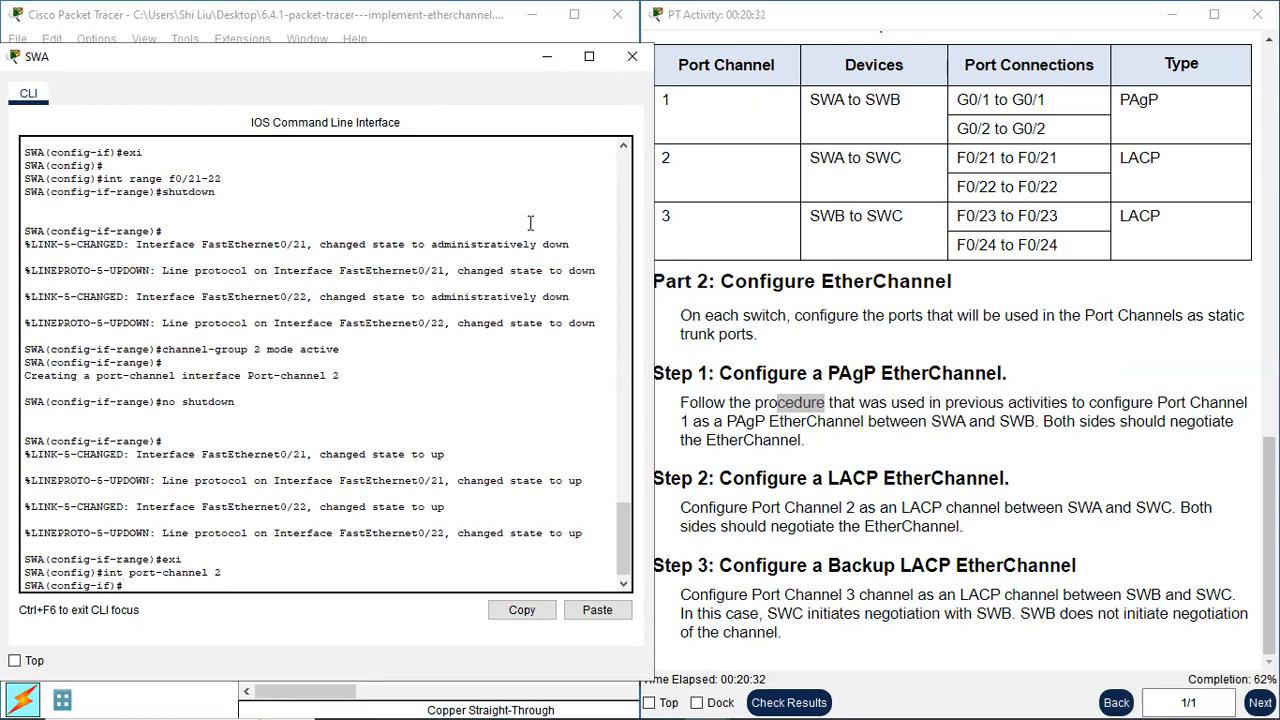
pyautogui.write('switchport mode trunk')
pyautogui.press('Return')
pyautogui.press('Return')
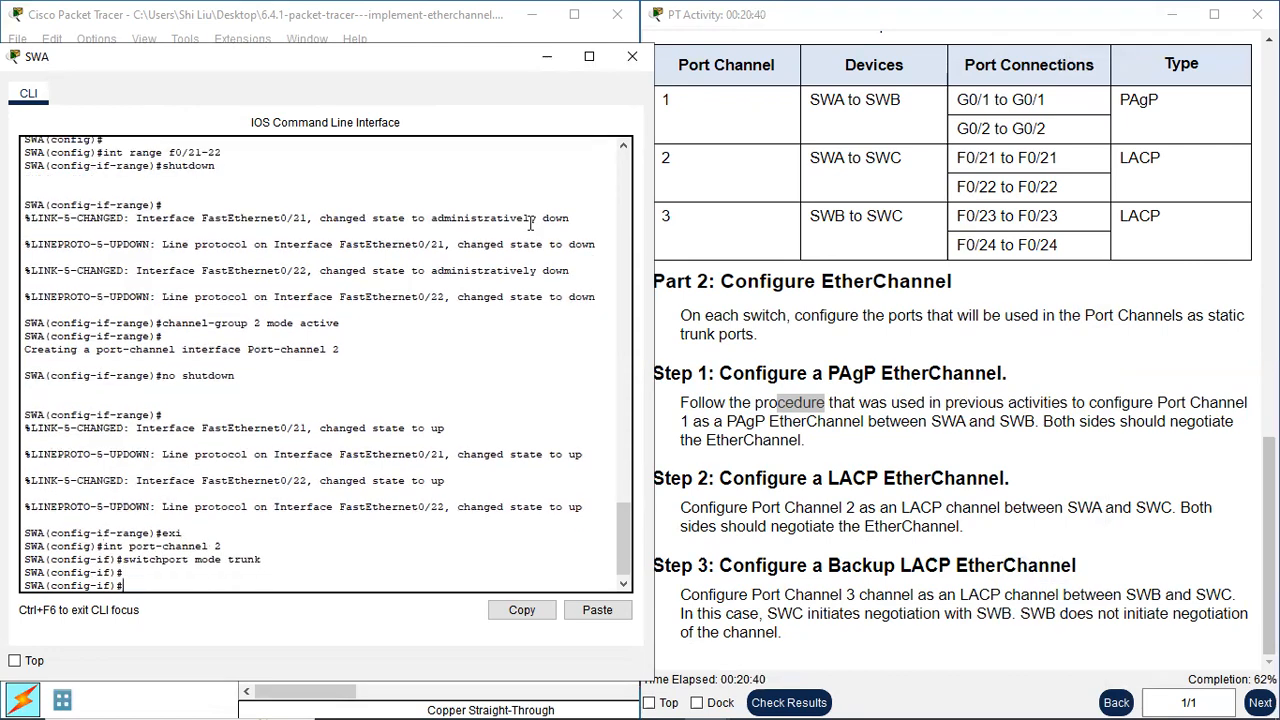
pyautogui.click(630, 62)
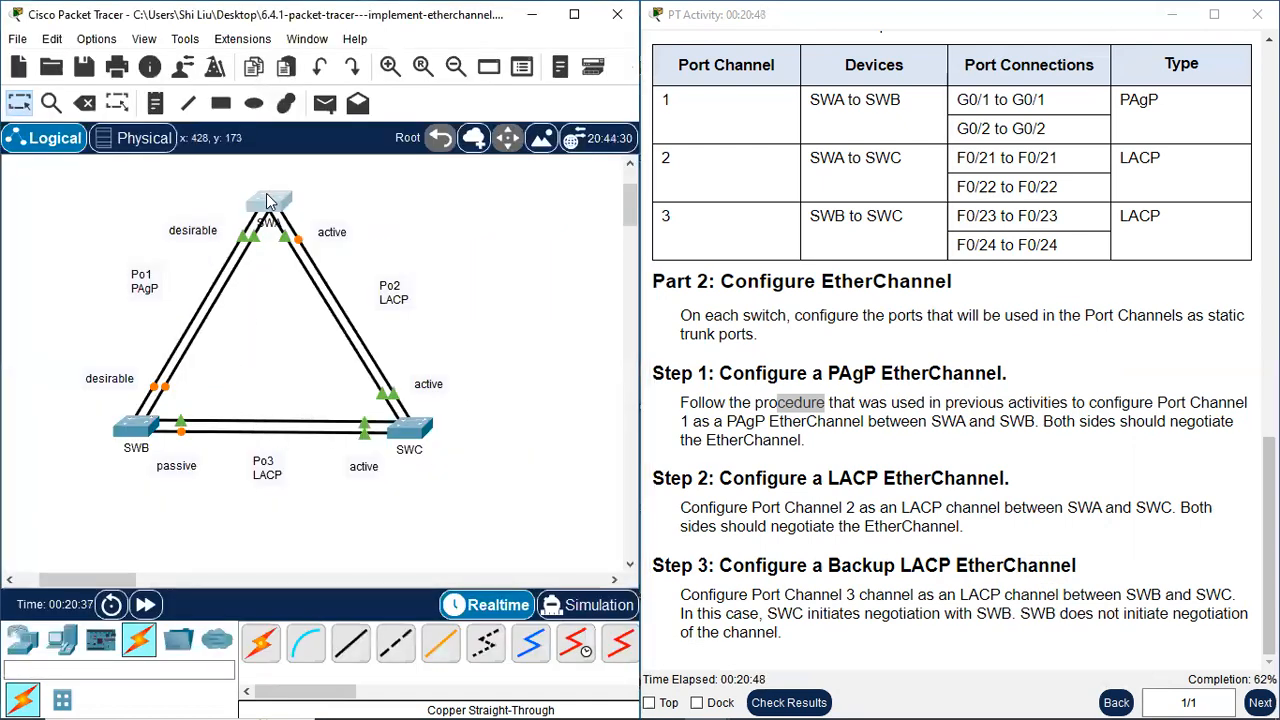
pyautogui.click(268, 205)
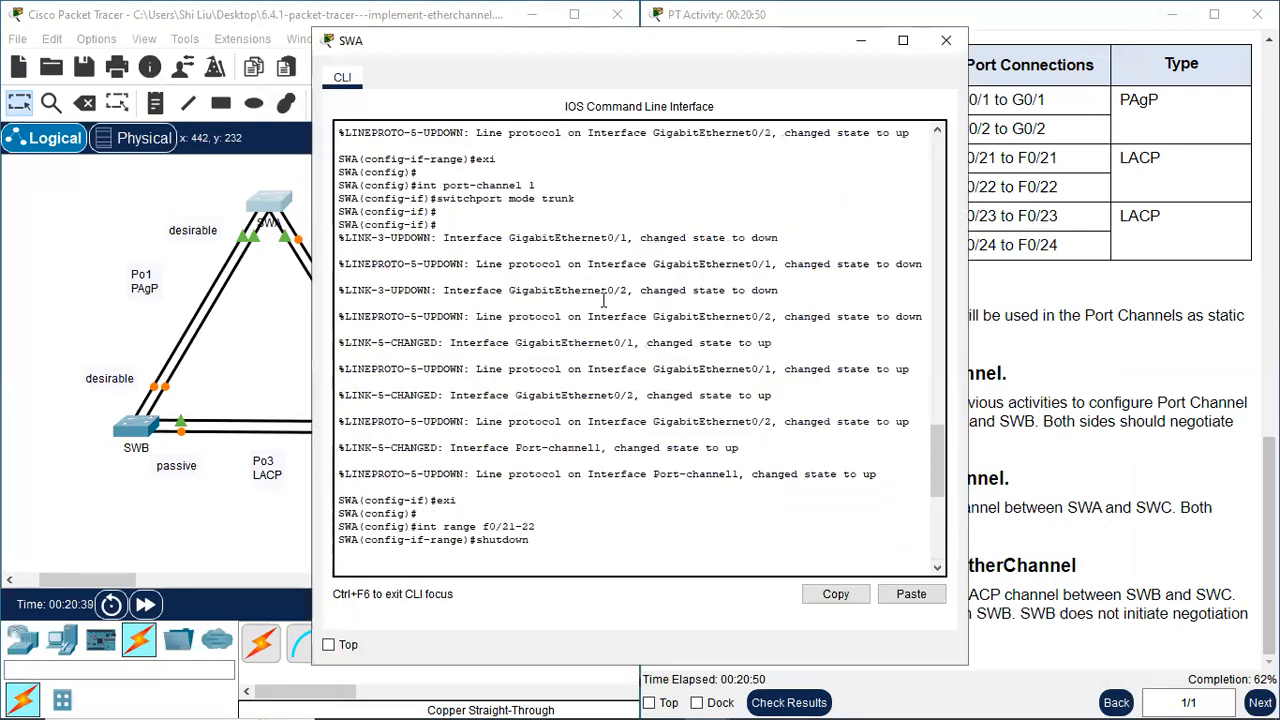
pyautogui.click(948, 47)
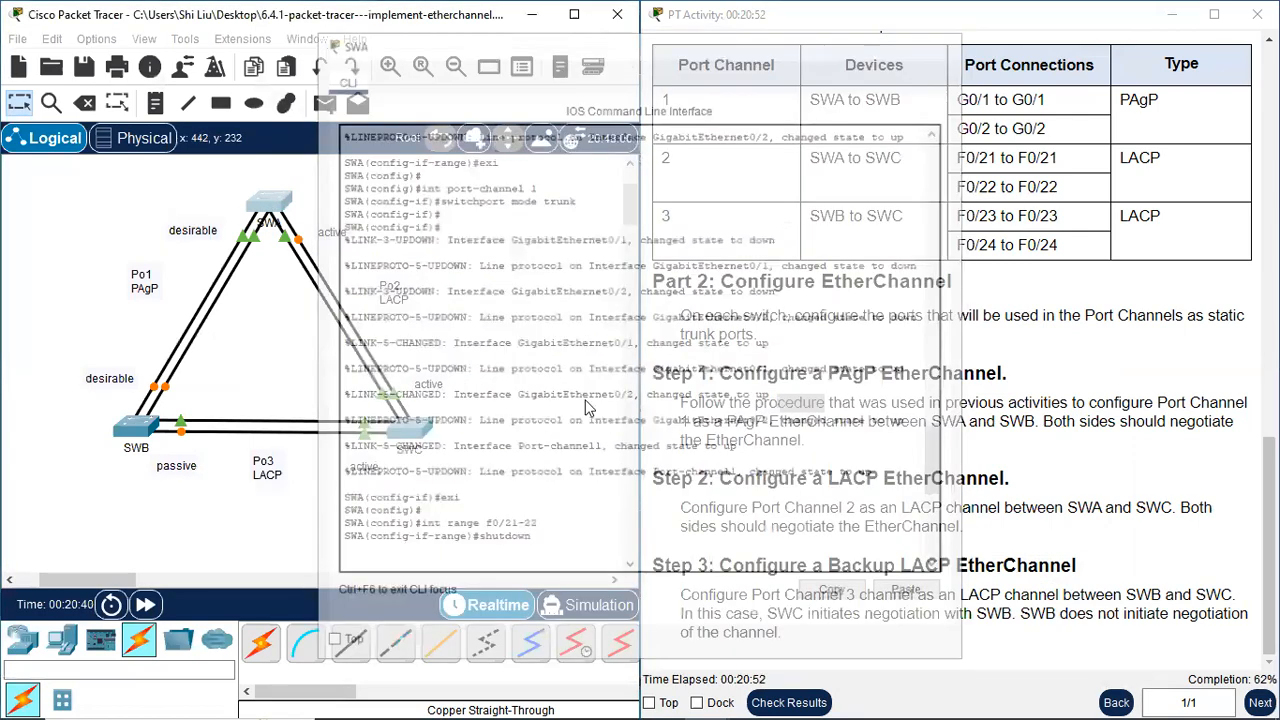
# Open SWC's command line, exit the current interface range mode and select interface range f0/21-22
pyautogui.click(412, 441)
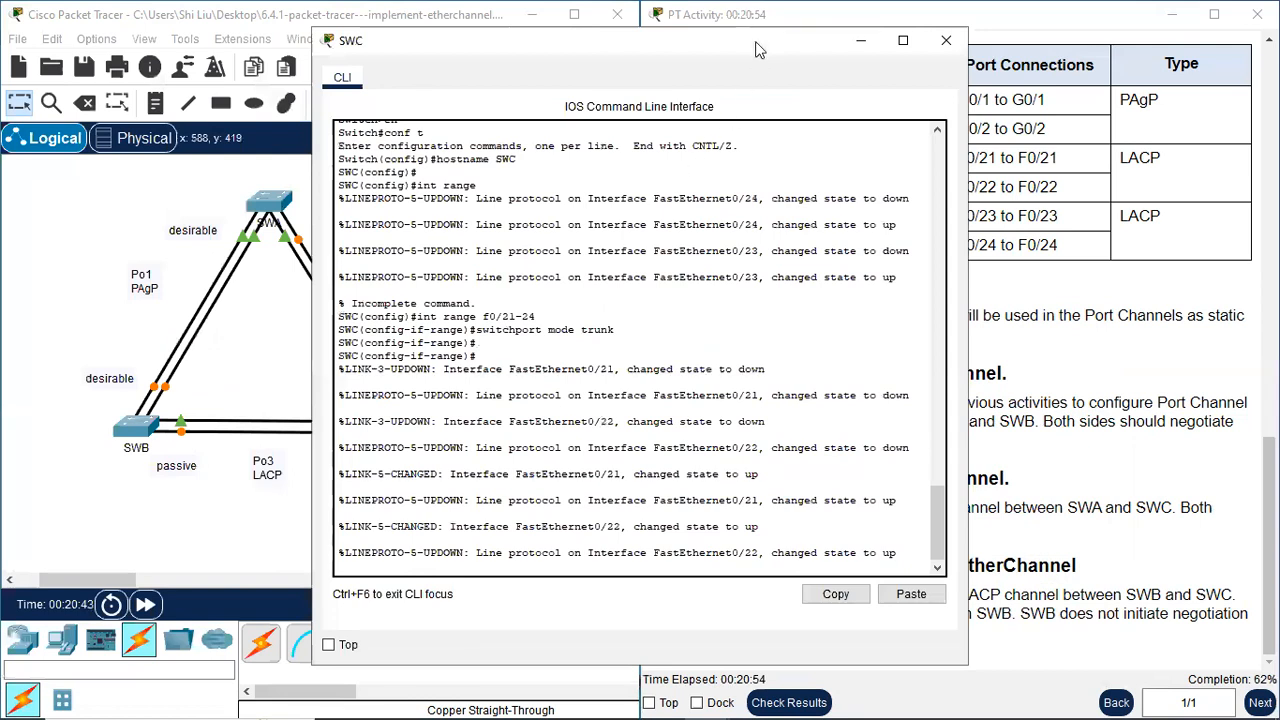
pyautogui.moveTo(701, 43); pyautogui.dragTo(401, 53)
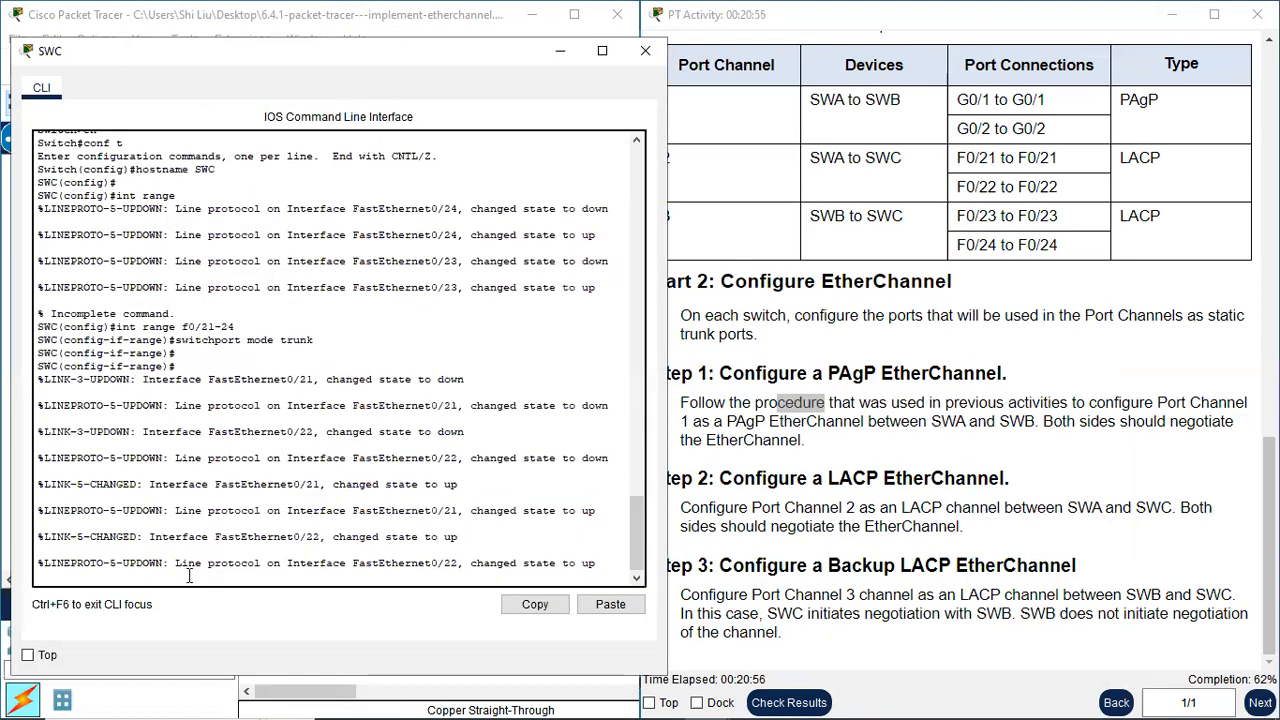
pyautogui.press('Return')
pyautogui.write('ex')
pyautogui.press('Return')
pyautogui.write('int range ')
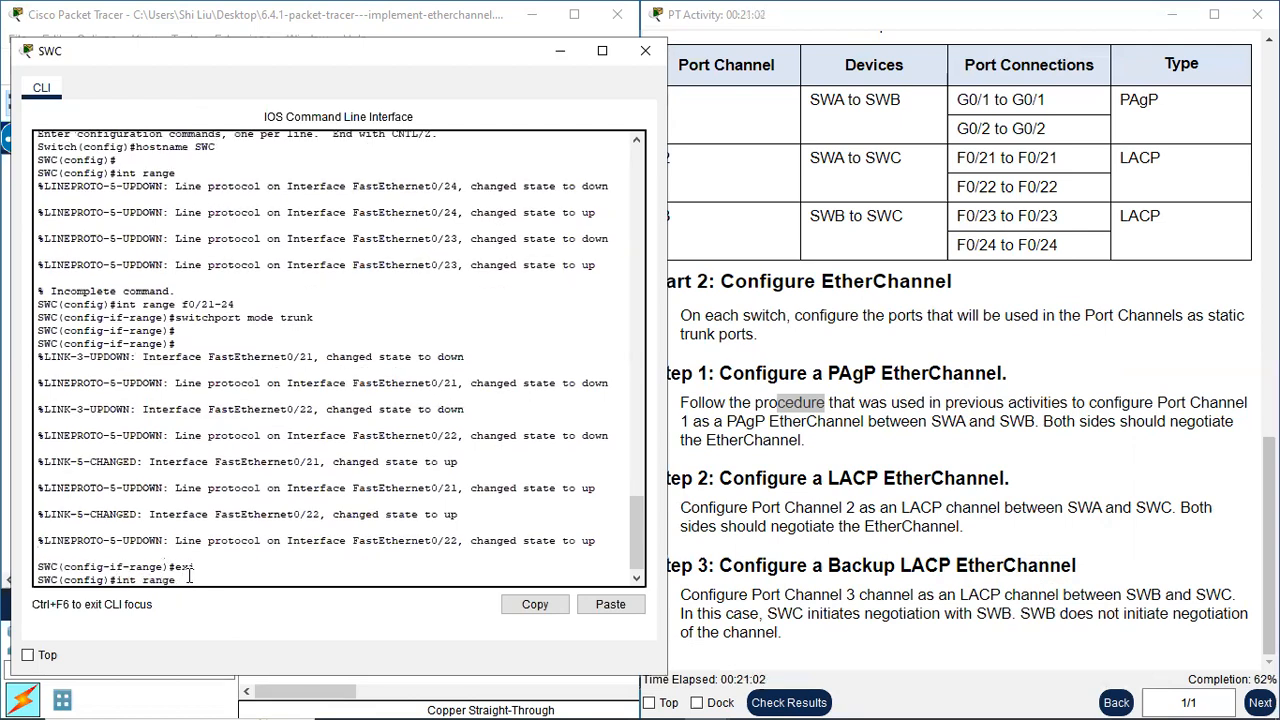
pyautogui.write('f0/21-22')
pyautogui.press('Return')
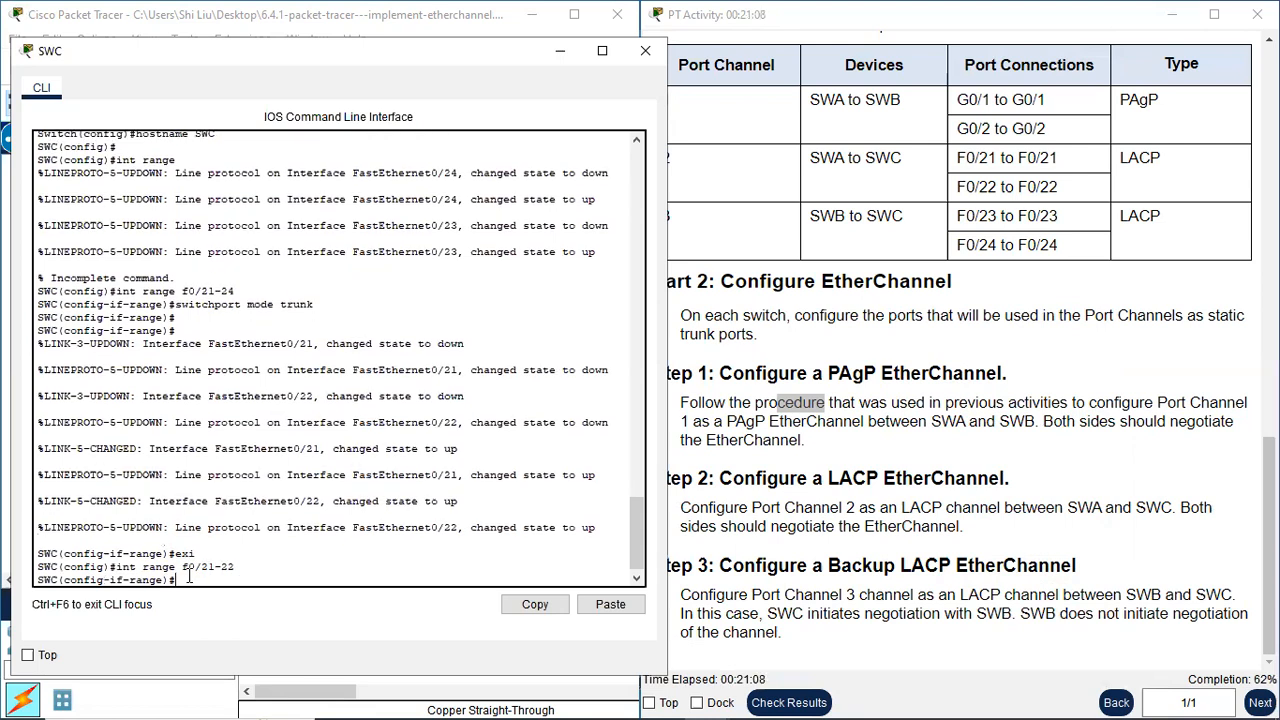
# Shut down SWC's f0/21-22 ports
pyautogui.write('shutdown')
pyautogui.press('Return')
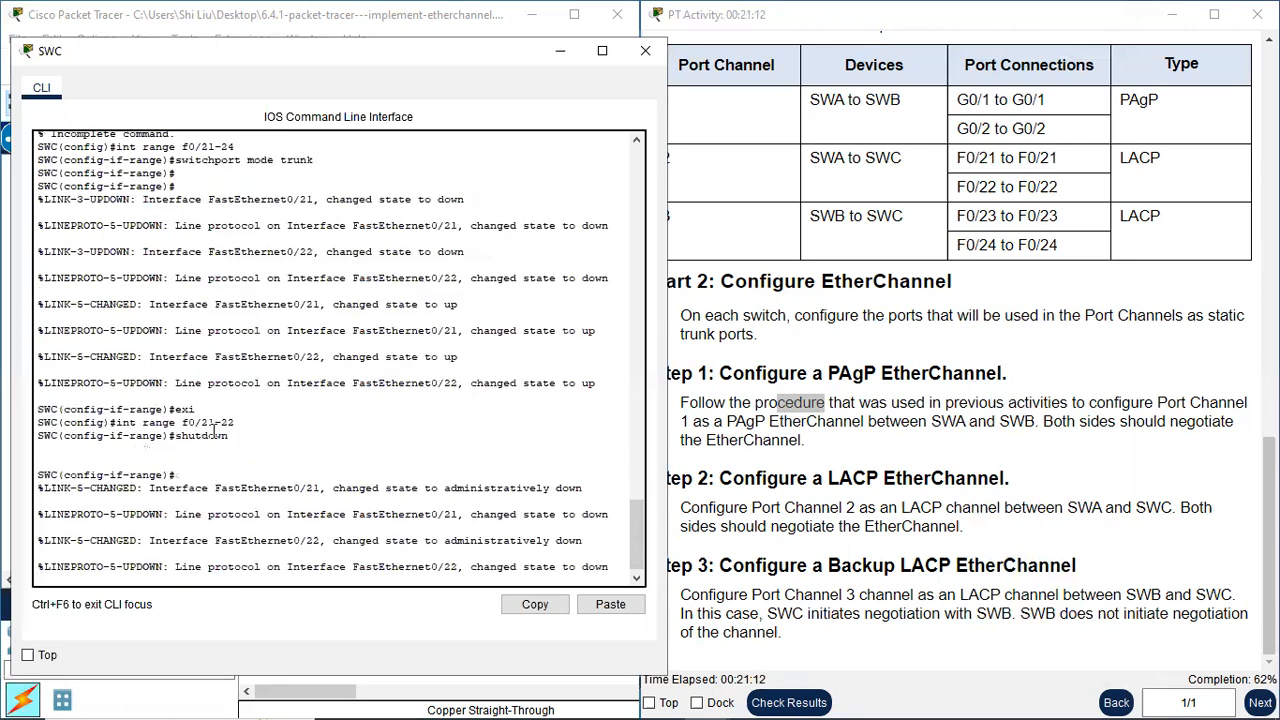
pyautogui.press('Return')
# Assign SWC's f0/21-22 ports to the LACP channel with channel-group 2 mode active and exit to global configuration mode
pyautogui.write('ch')
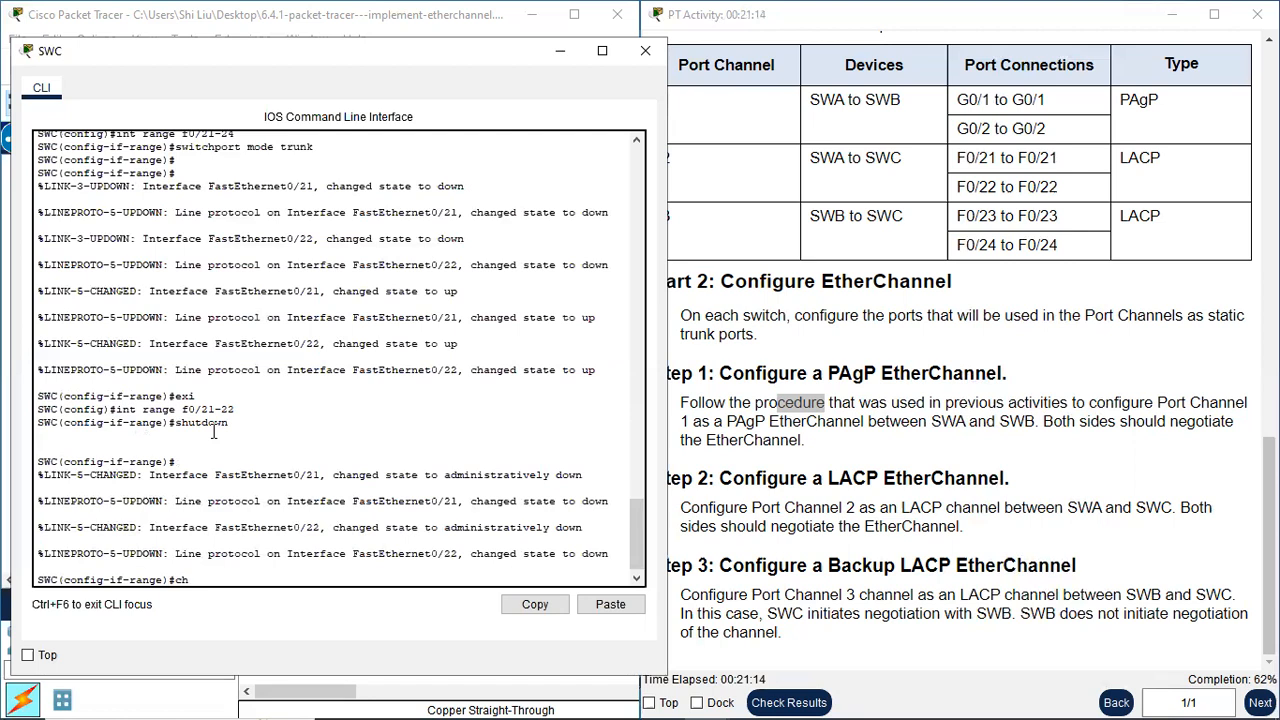
pyautogui.write('annel-group 2')
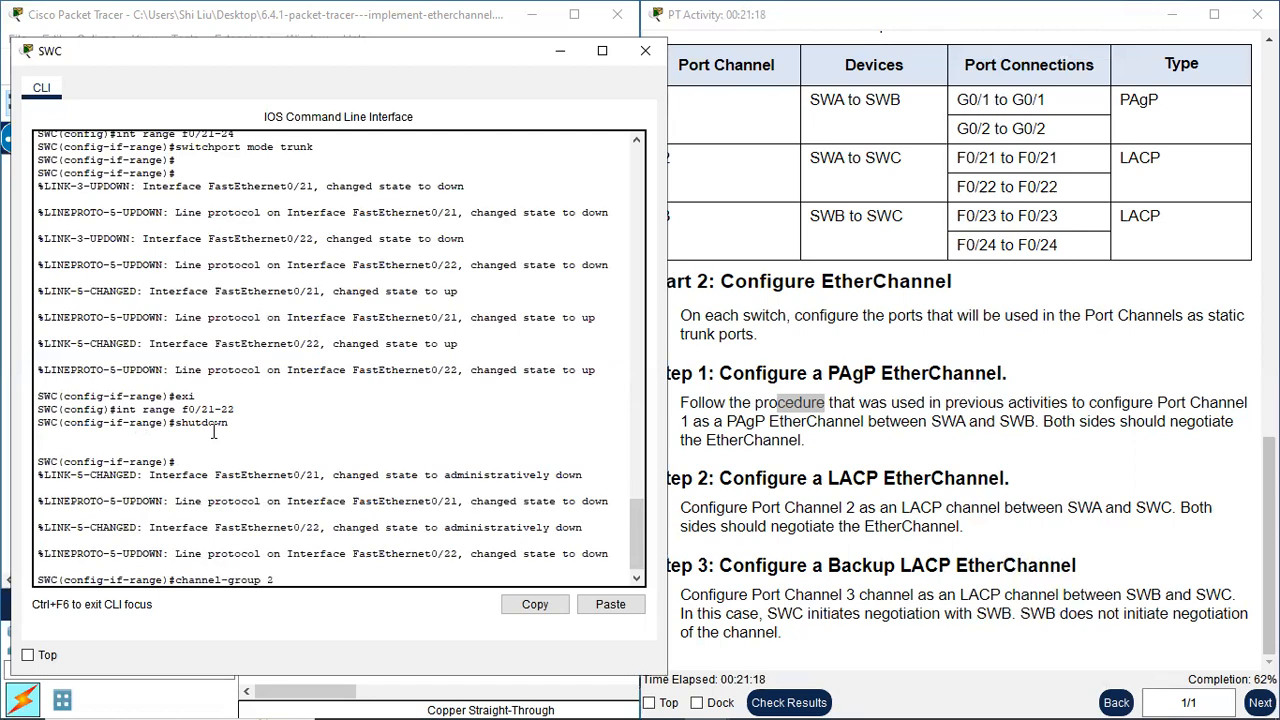
pyautogui.write('mode tactu')
pyautogui.press('BackSpace')
pyautogui.write('ive')
pyautogui.press('Return')
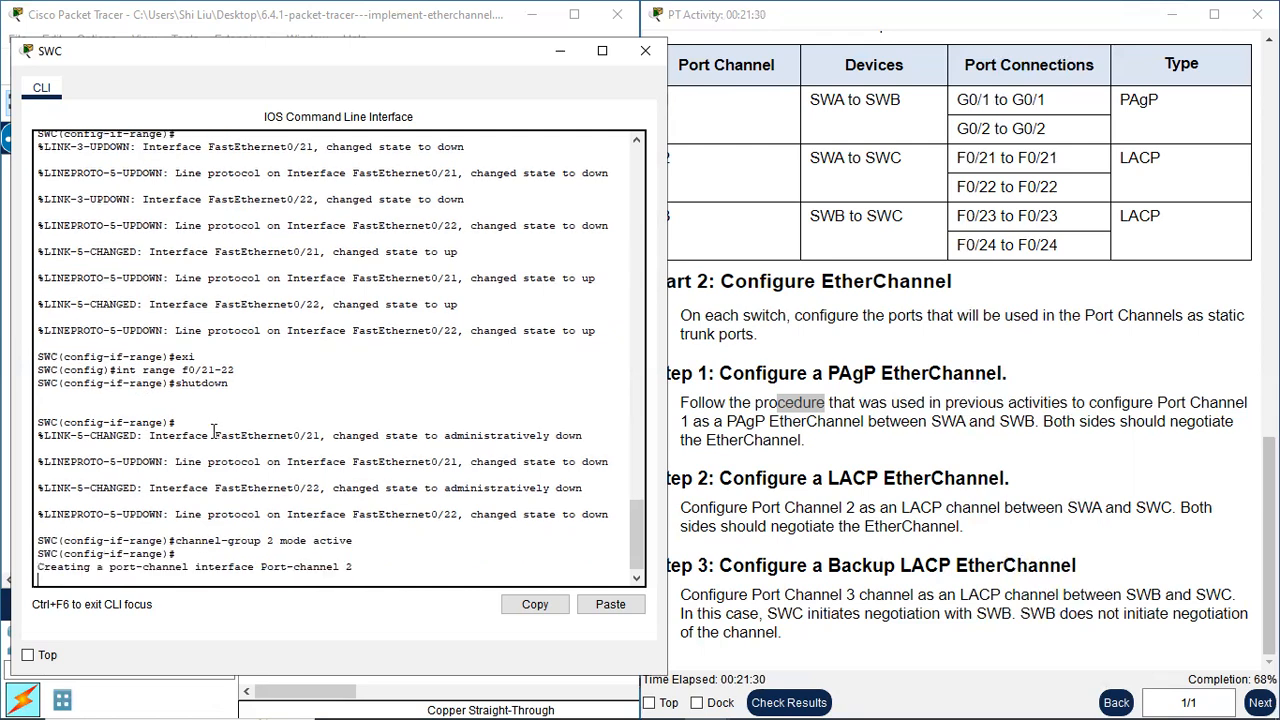
pyautogui.press('Return')
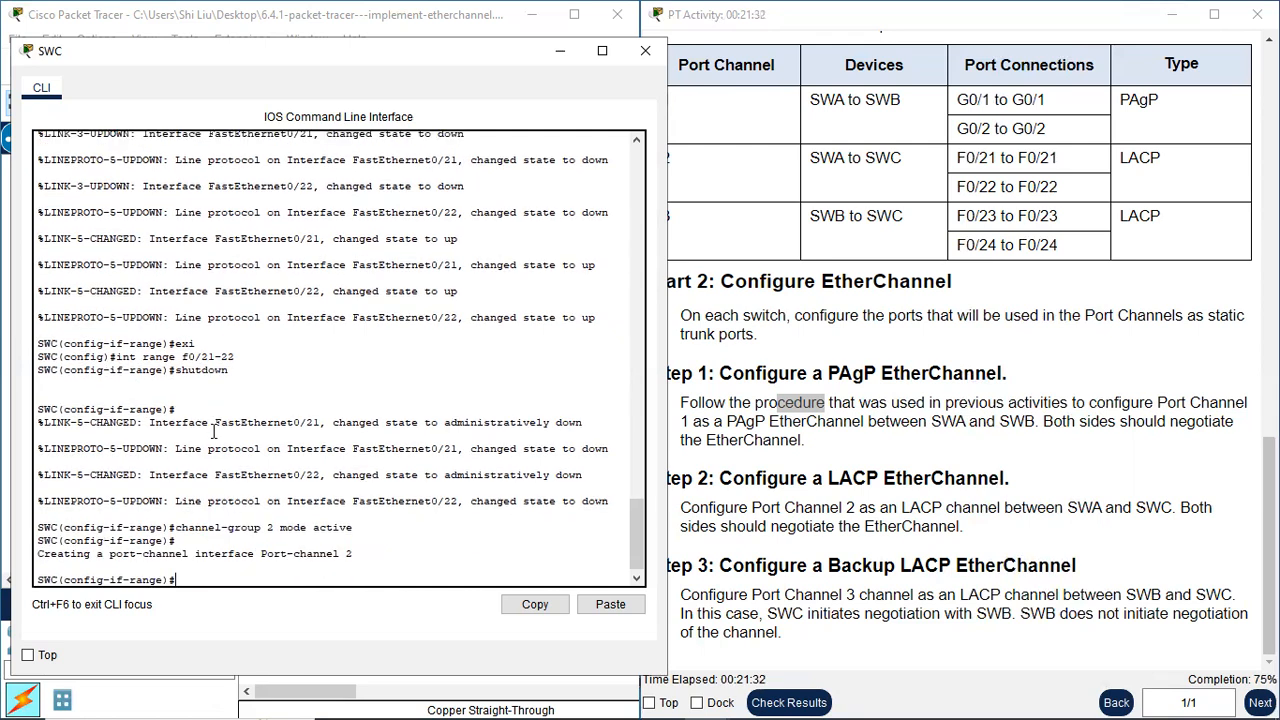
pyautogui.write('exi')
pyautogui.press('Return')
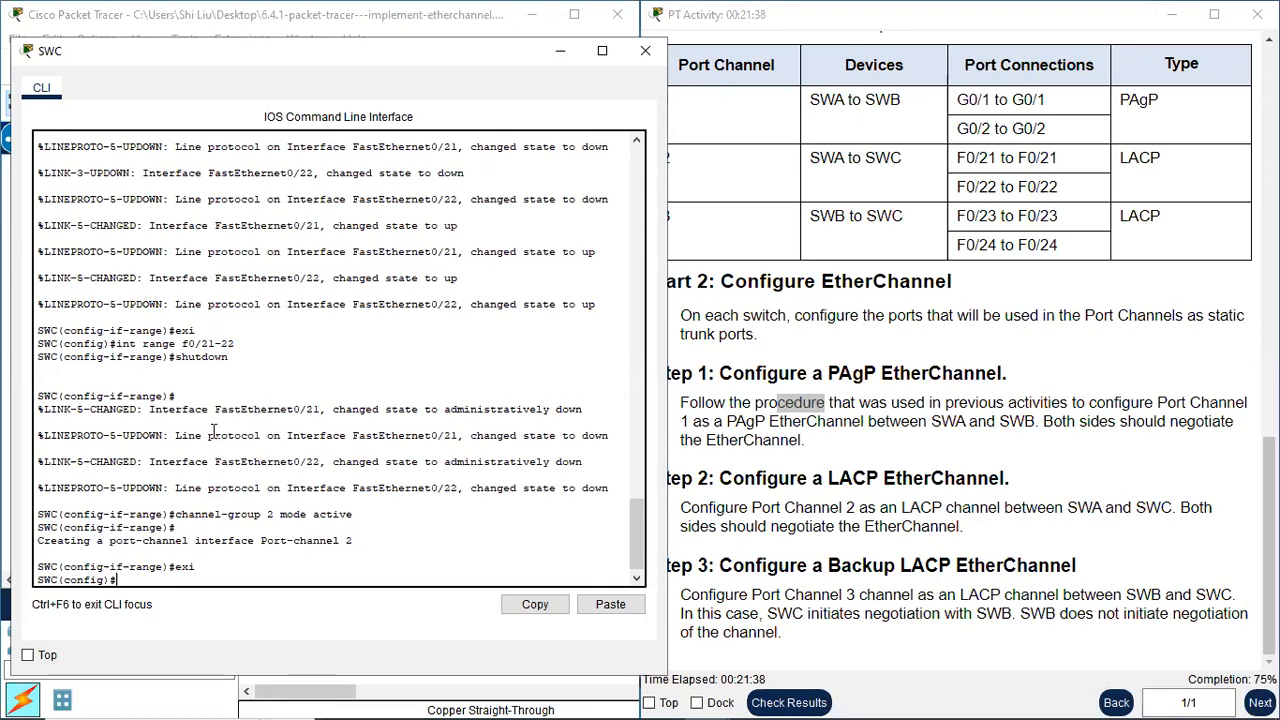
# Set SWC's port-channel 2 interface to static trunking with switchport mode trunk and close SWC's command line
pyautogui.write('int port-channel ')
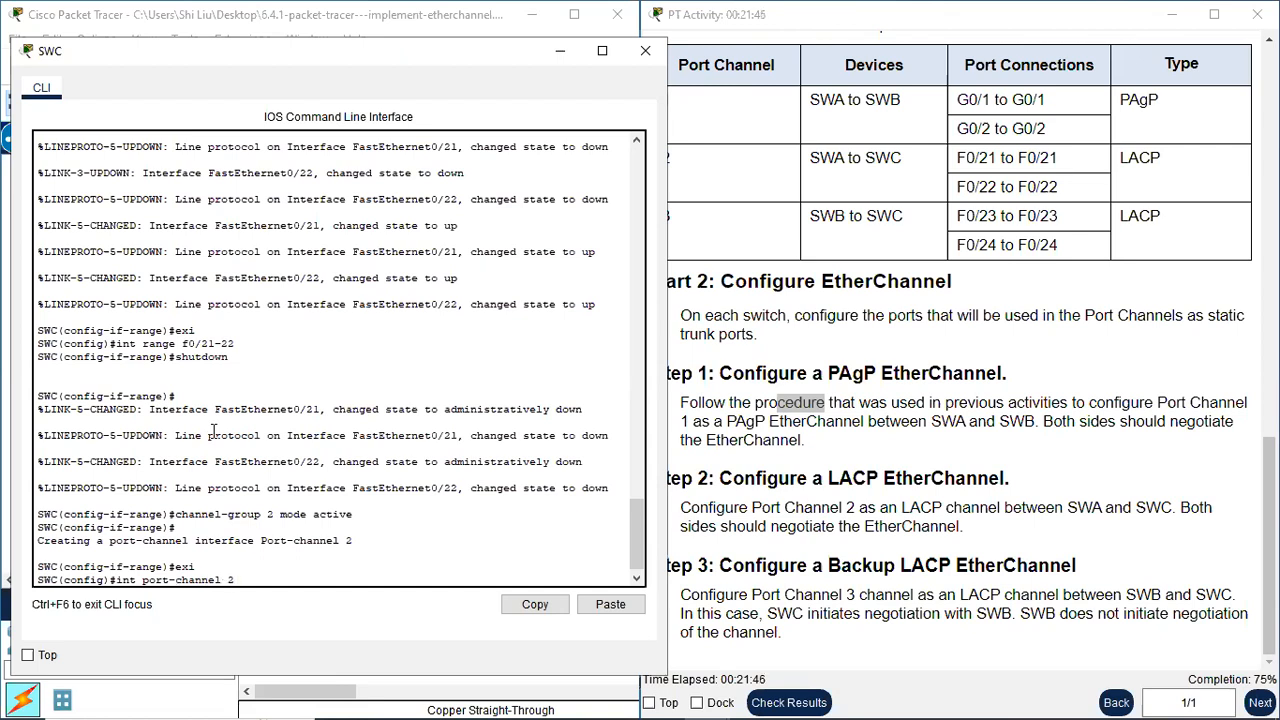
pyautogui.write('2')
pyautogui.press('Return')
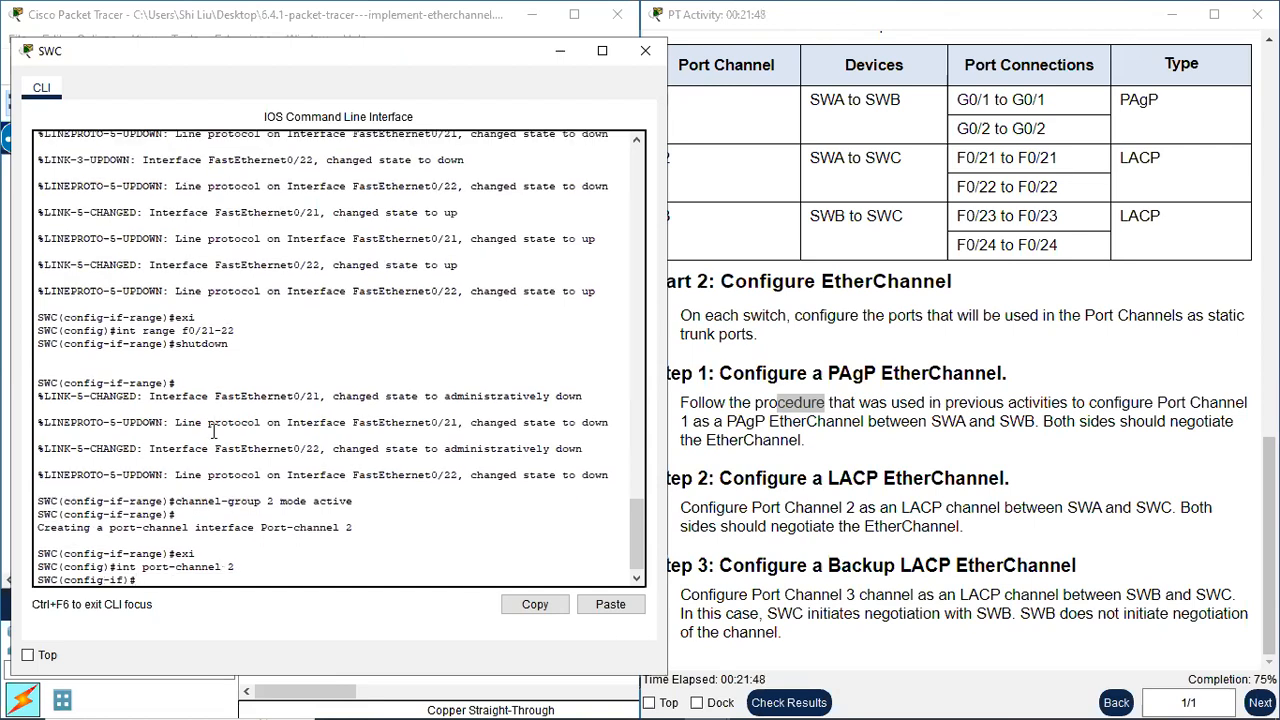
pyautogui.write('switchport mode trunk')
pyautogui.press('Return')
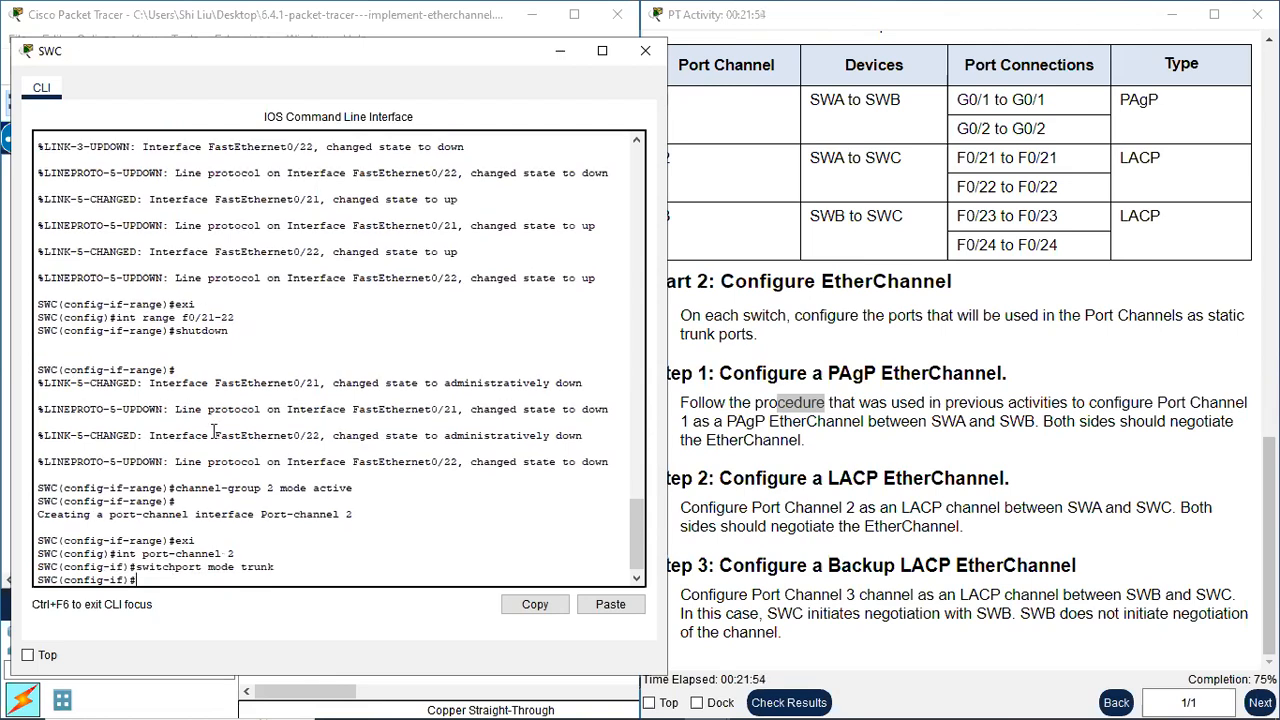
pyautogui.press('Return')
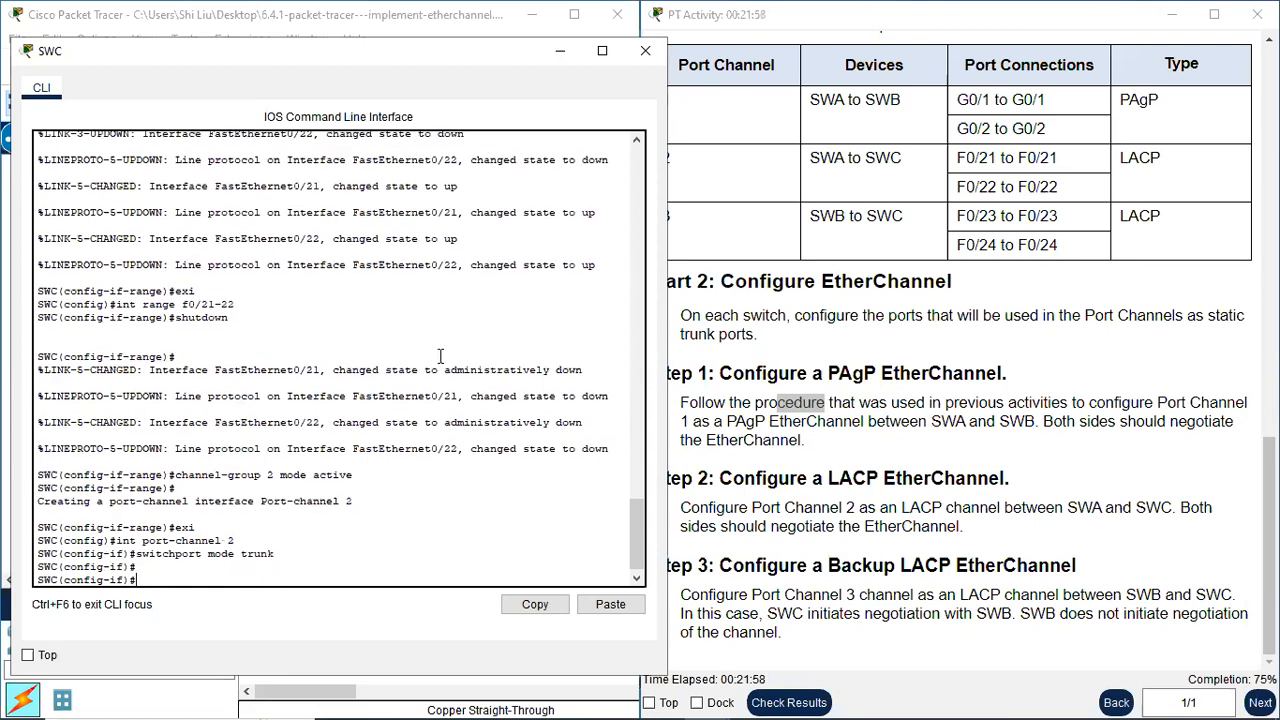
pyautogui.click(645, 51)
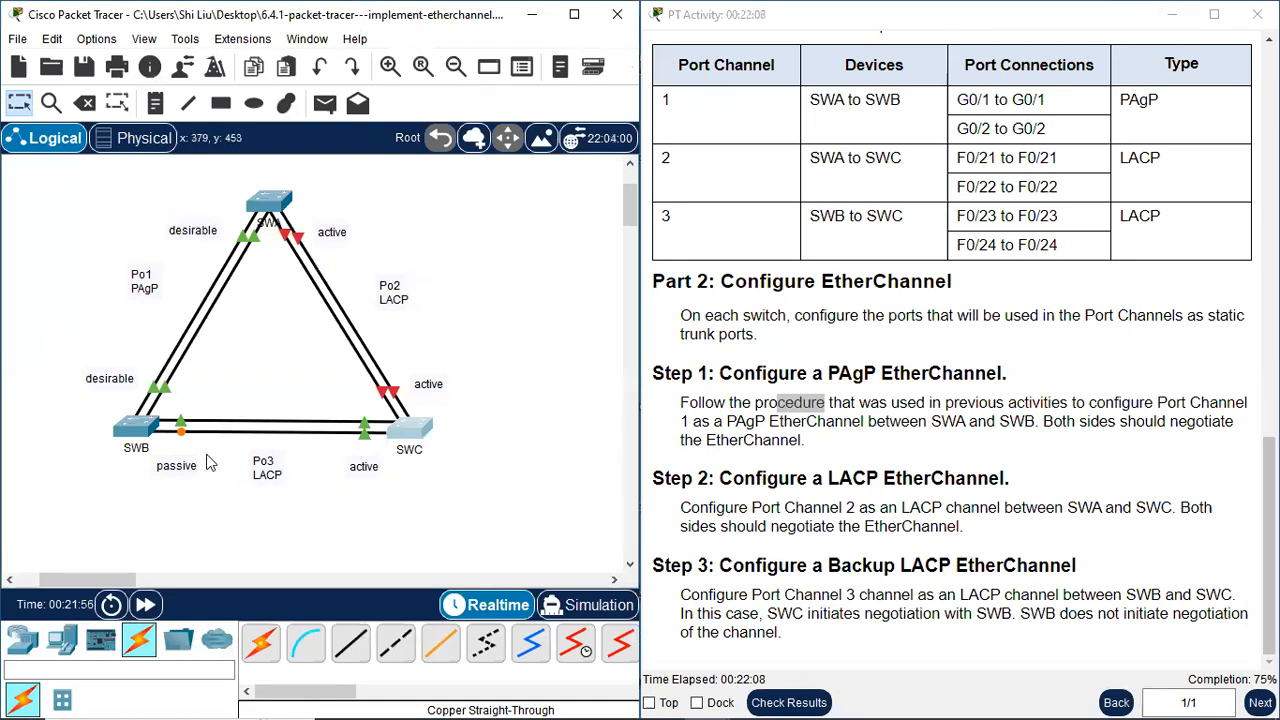
# Reopen SWC's command line, bring f0/21-22 up with no shutdown, fast-forward the simulation time and close the command line
pyautogui.click(408, 430)
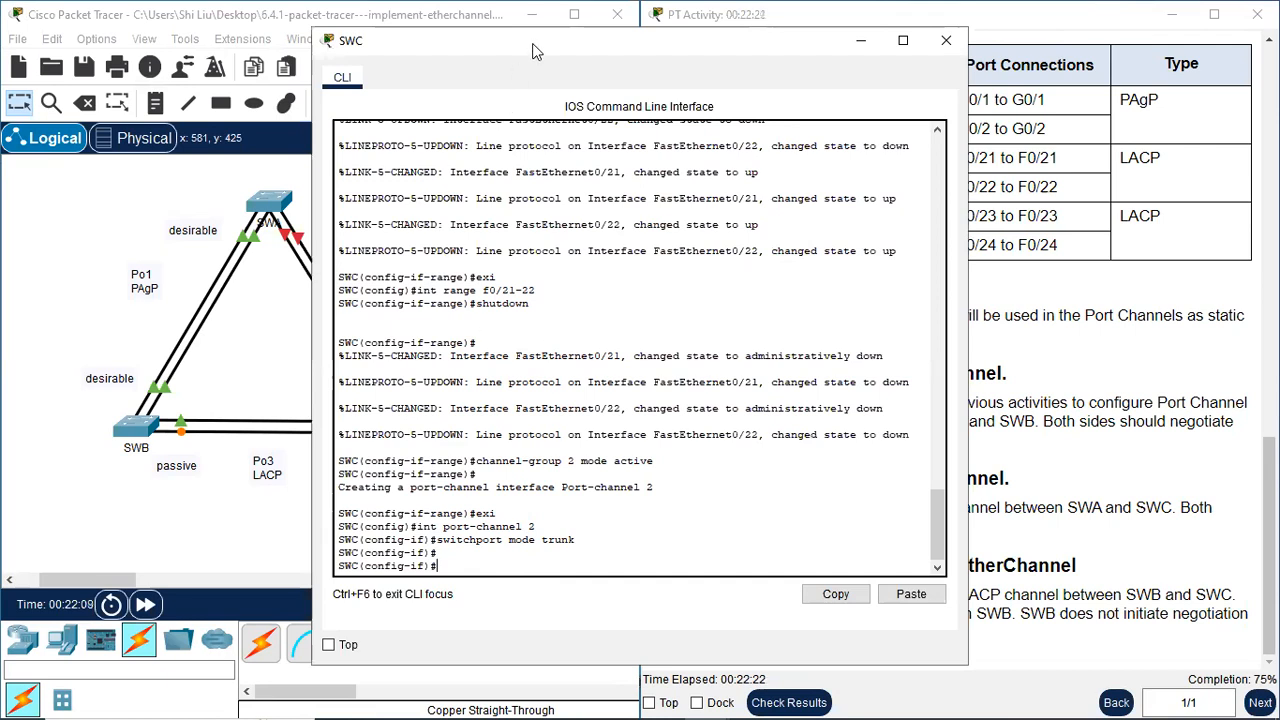
pyautogui.moveTo(525, 38); pyautogui.dragTo(724, 59)
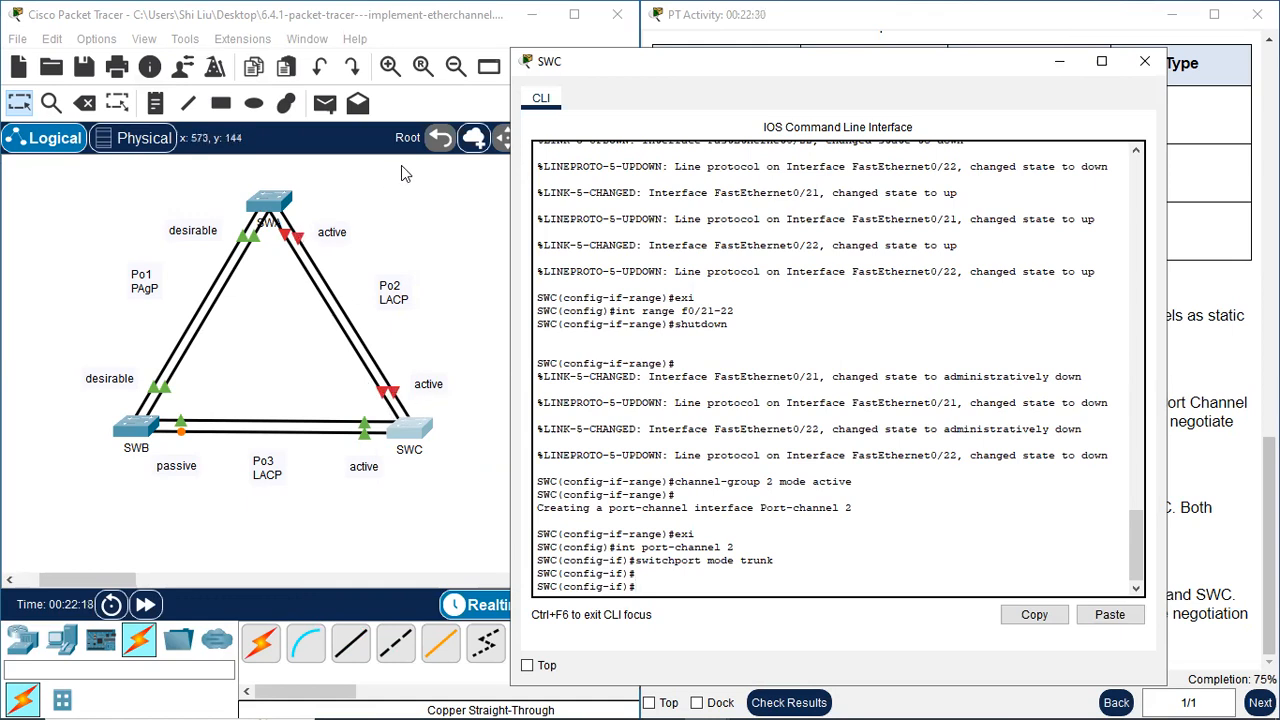
pyautogui.write('int range')
pyautogui.write('f0/21-22')
pyautogui.press('Return')
pyautogui.write('no shutdown')
pyautogui.press('Return')
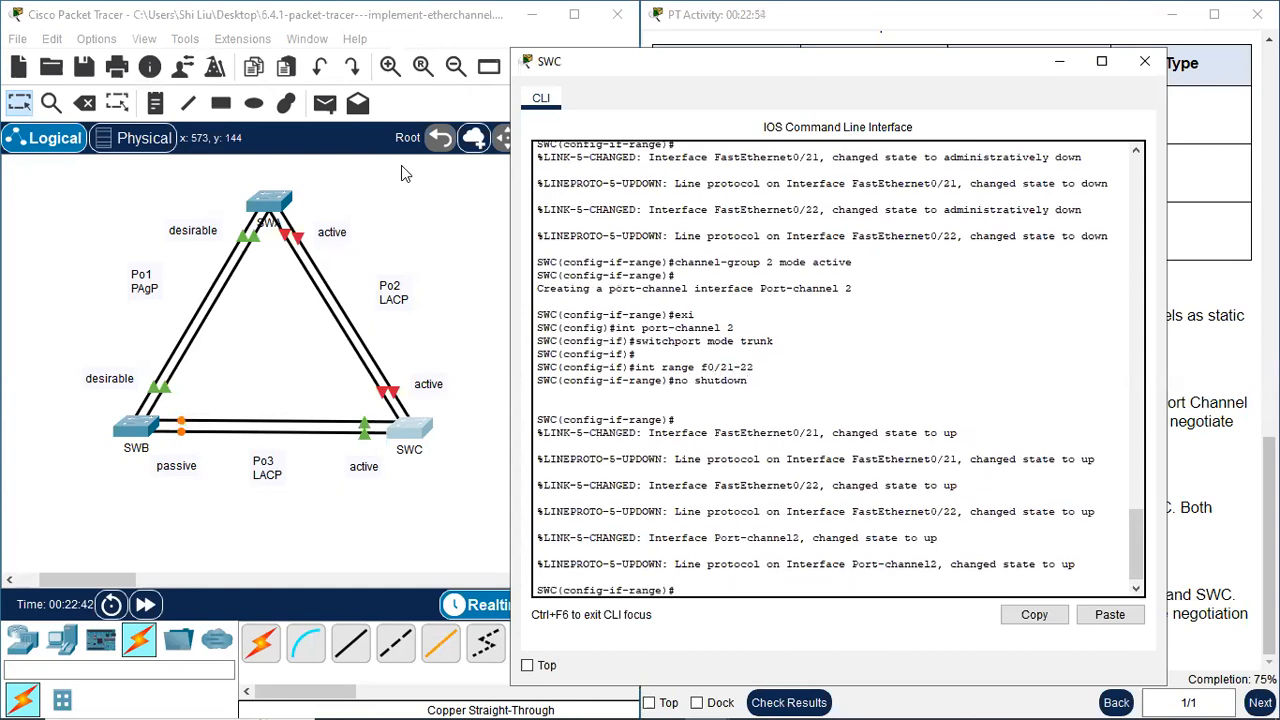
pyautogui.click(147, 606)
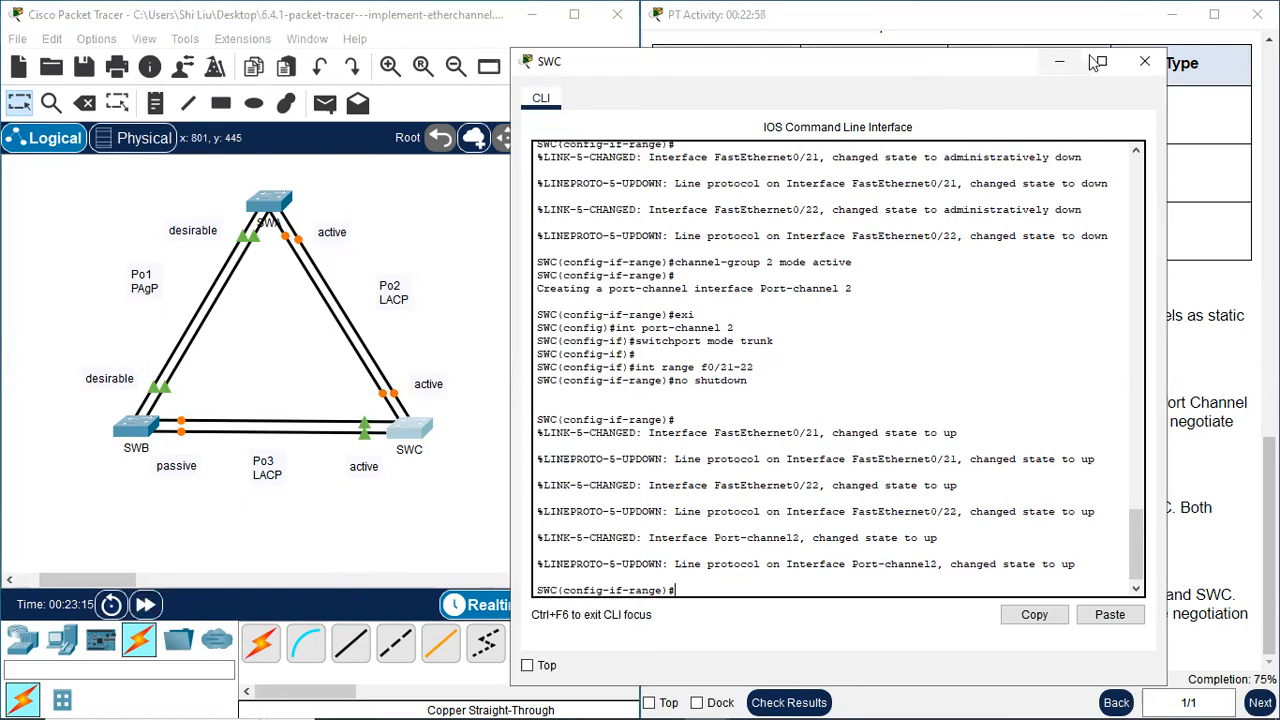
pyautogui.click(1145, 61)
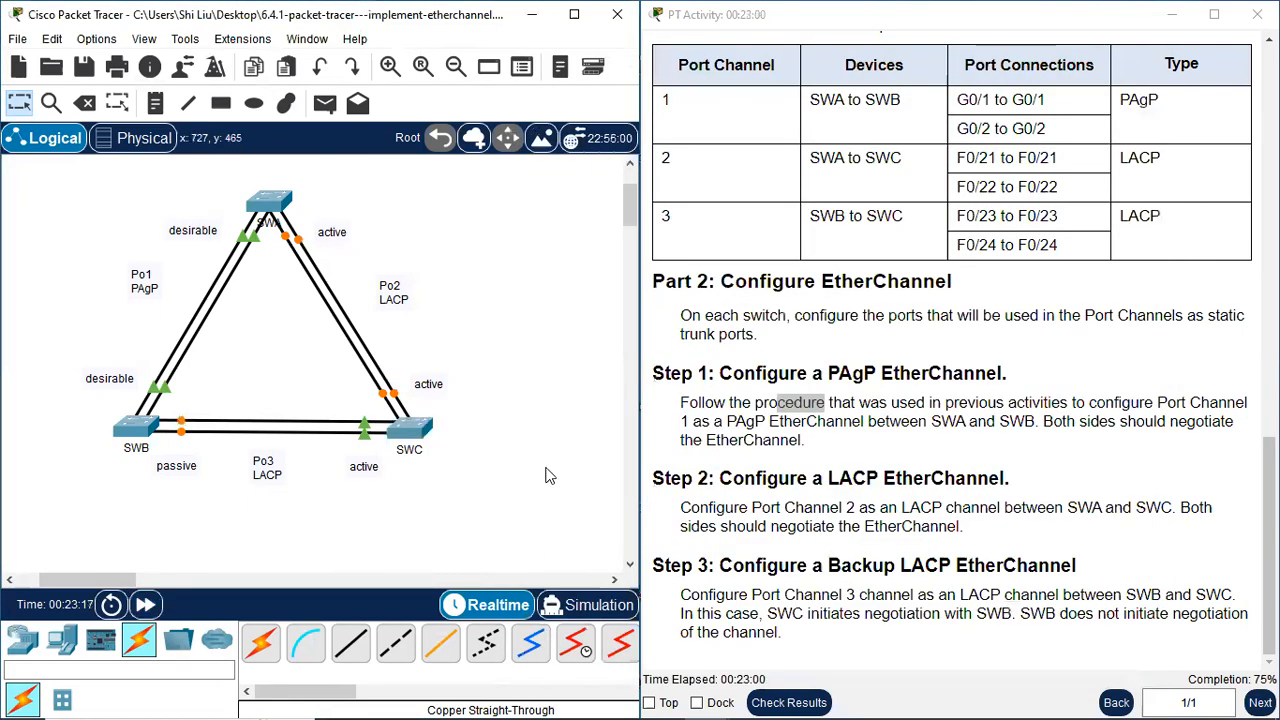
# Open SWB's command line beside the topology and fast-forward the simulation time
pyautogui.click(135, 426)
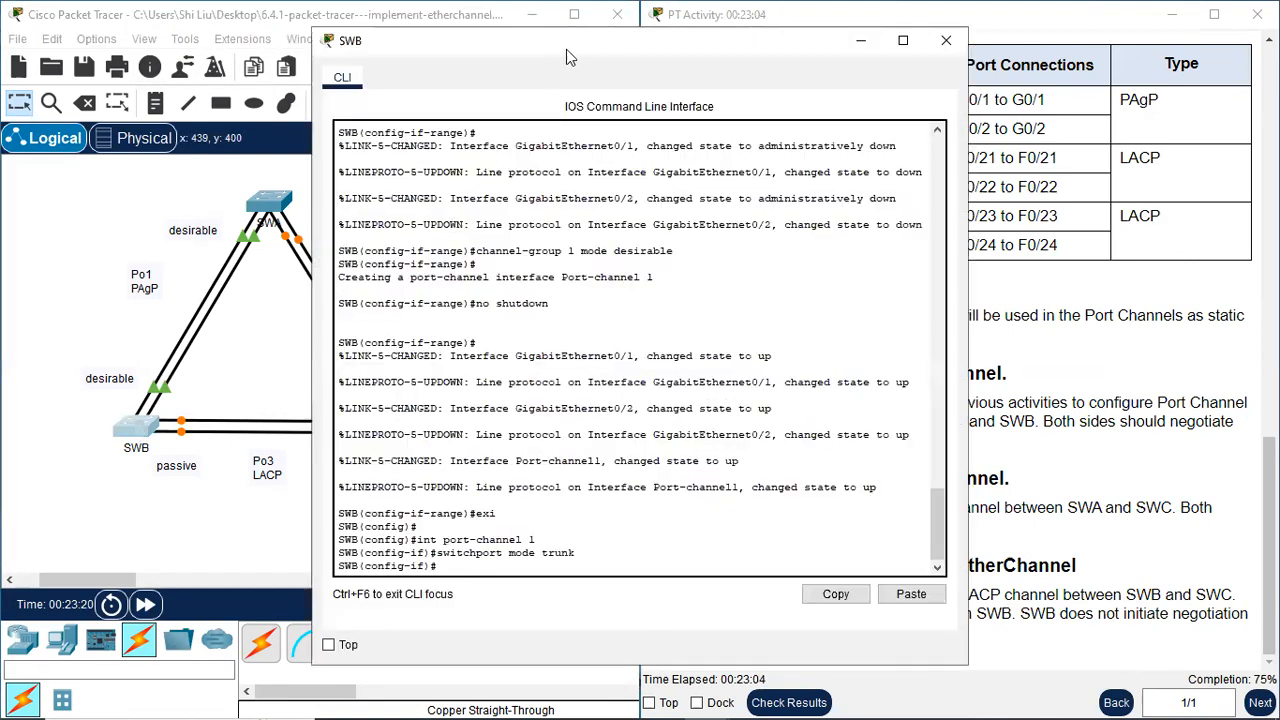
pyautogui.moveTo(566, 49); pyautogui.dragTo(730, 33)
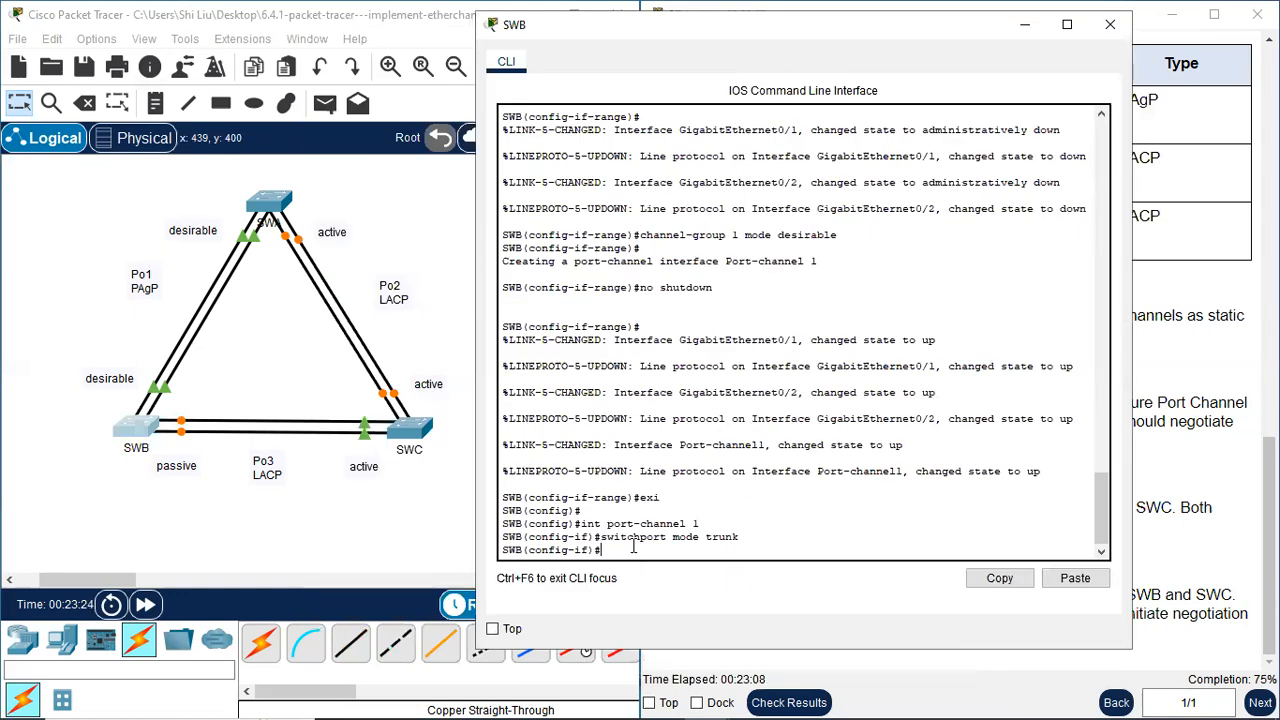
pyautogui.click(145, 604)
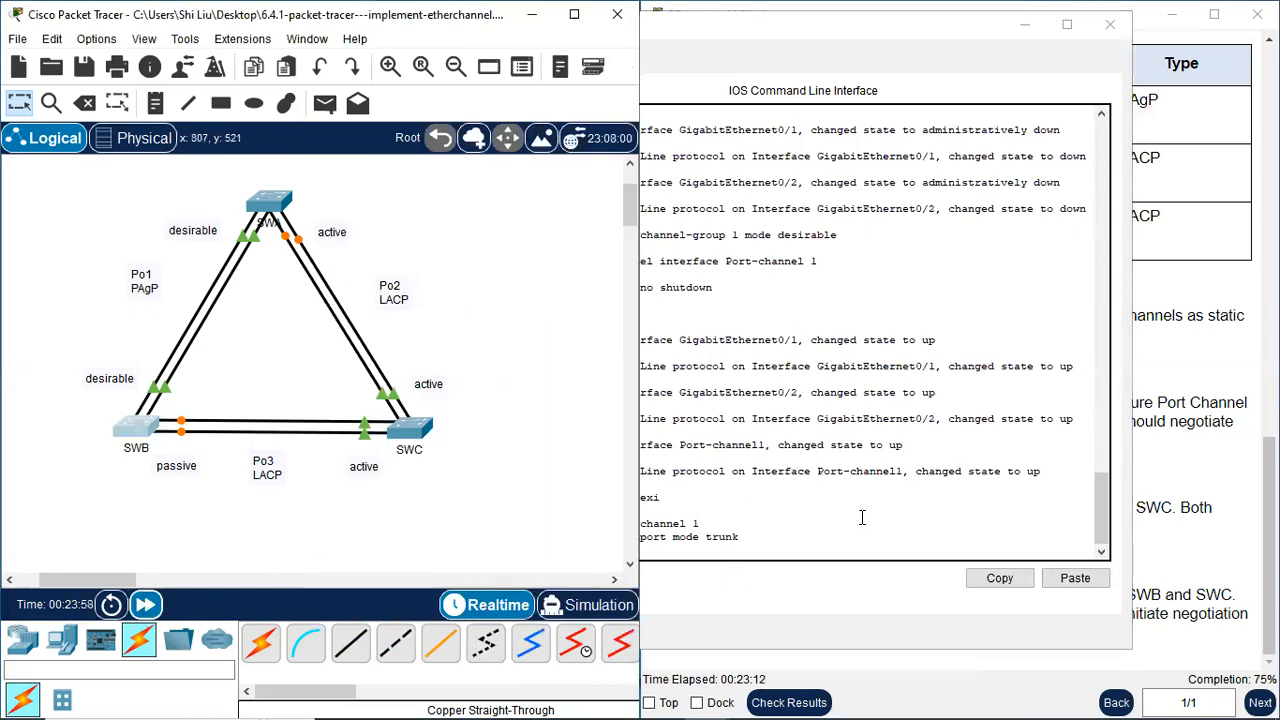
pyautogui.click(862, 517)
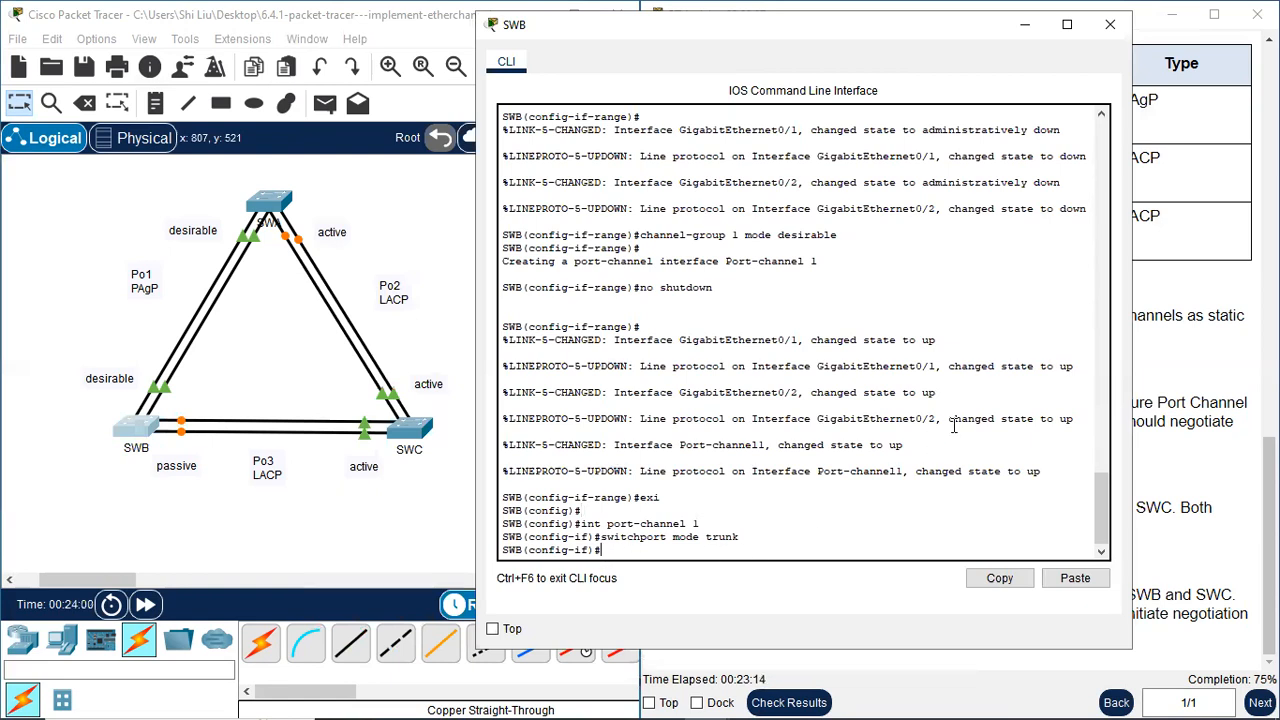
# Exit SWB's port-channel 1 interface mode and select interface range f0/23-24
pyautogui.write('exi')
pyautogui.press('Return')
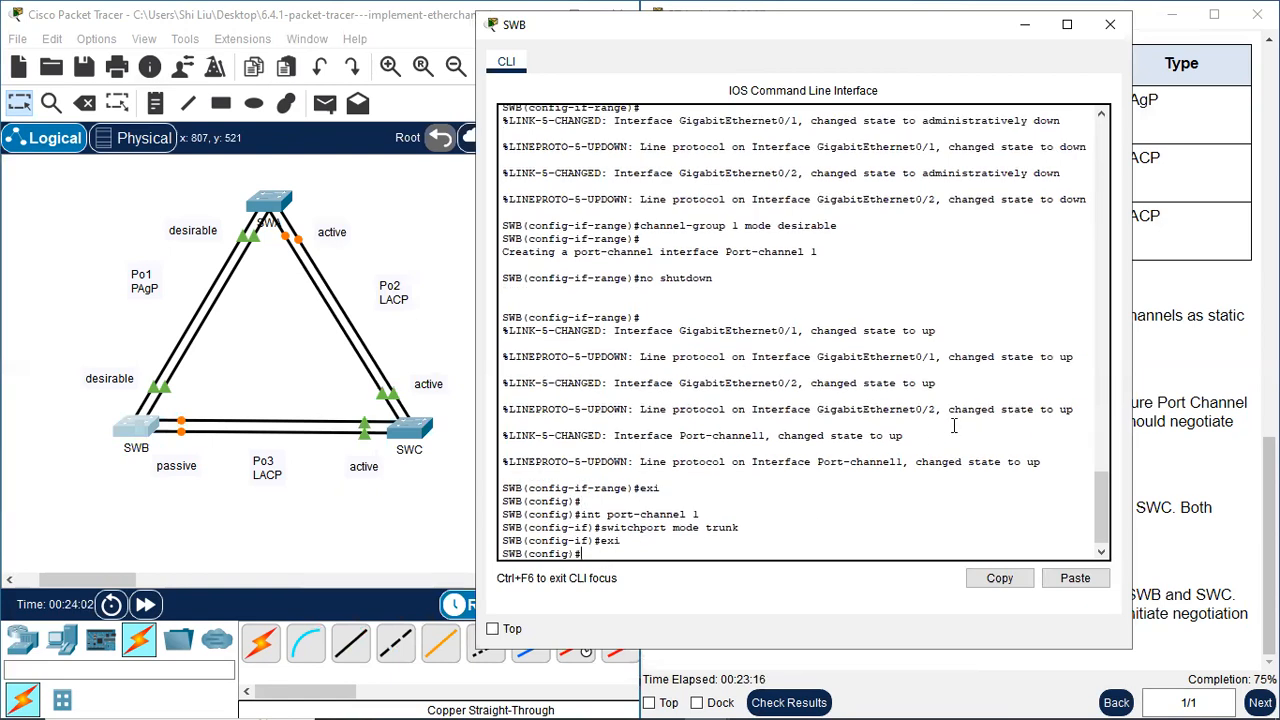
pyautogui.press('Return')
pyautogui.write('int rn')
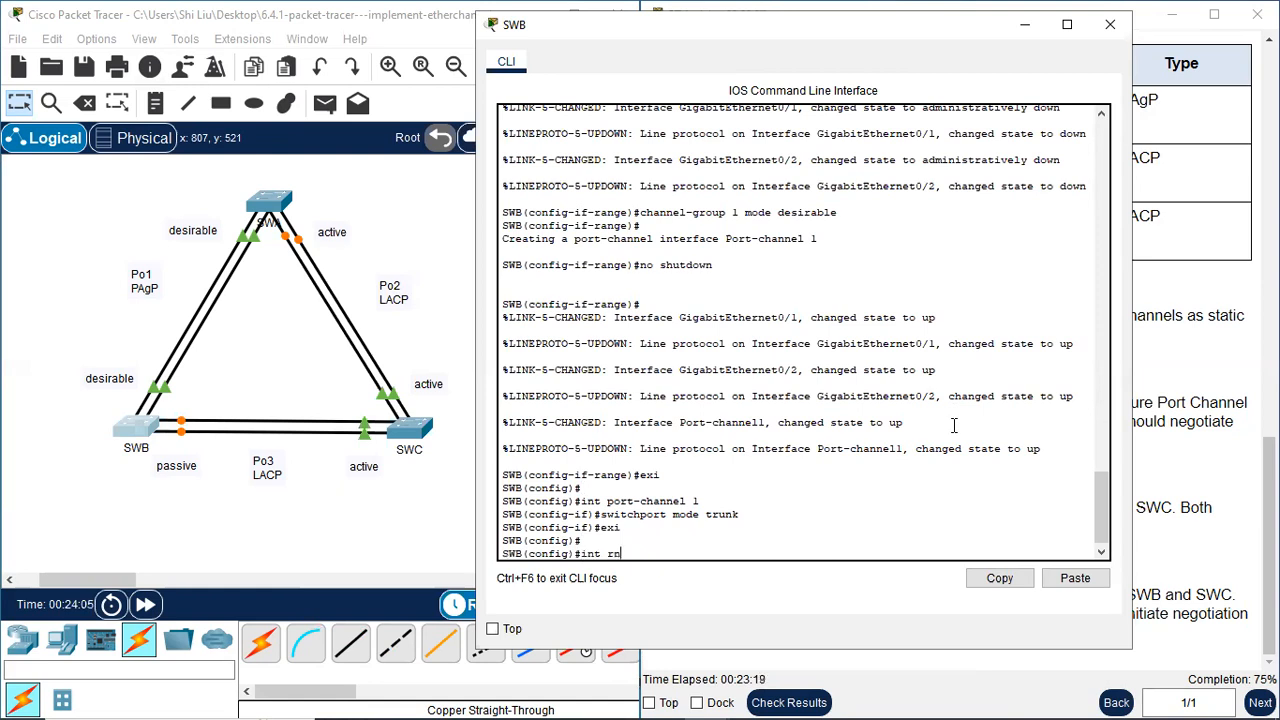
pyautogui.press('BackSpace')
pyautogui.write('ange')
pyautogui.moveTo(742, 47); pyautogui.dragTo(218, 70)
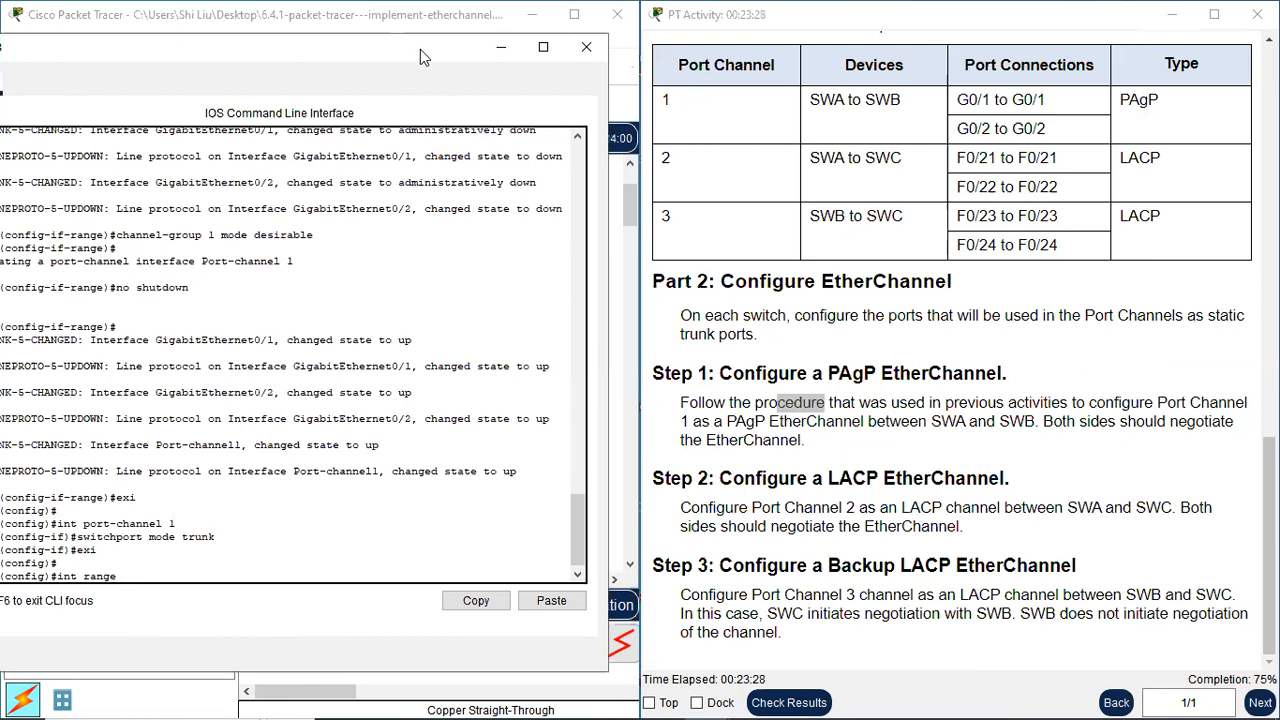
pyautogui.moveTo(420, 49); pyautogui.dragTo(962, 40)
pyautogui.write('0/23-24')
pyautogui.press('Return')
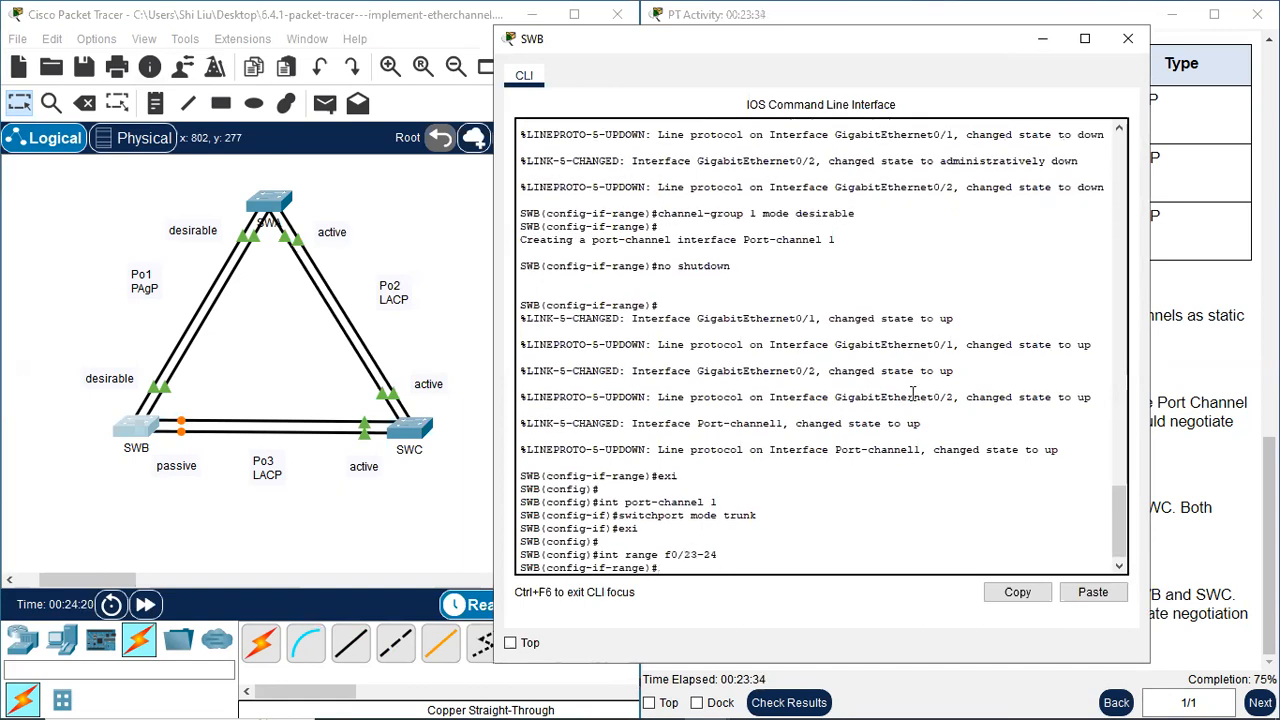
# Shut down SWB's f0/23-24 ports
pyautogui.write('shutdown')
pyautogui.press('Return')
pyautogui.press('Return')
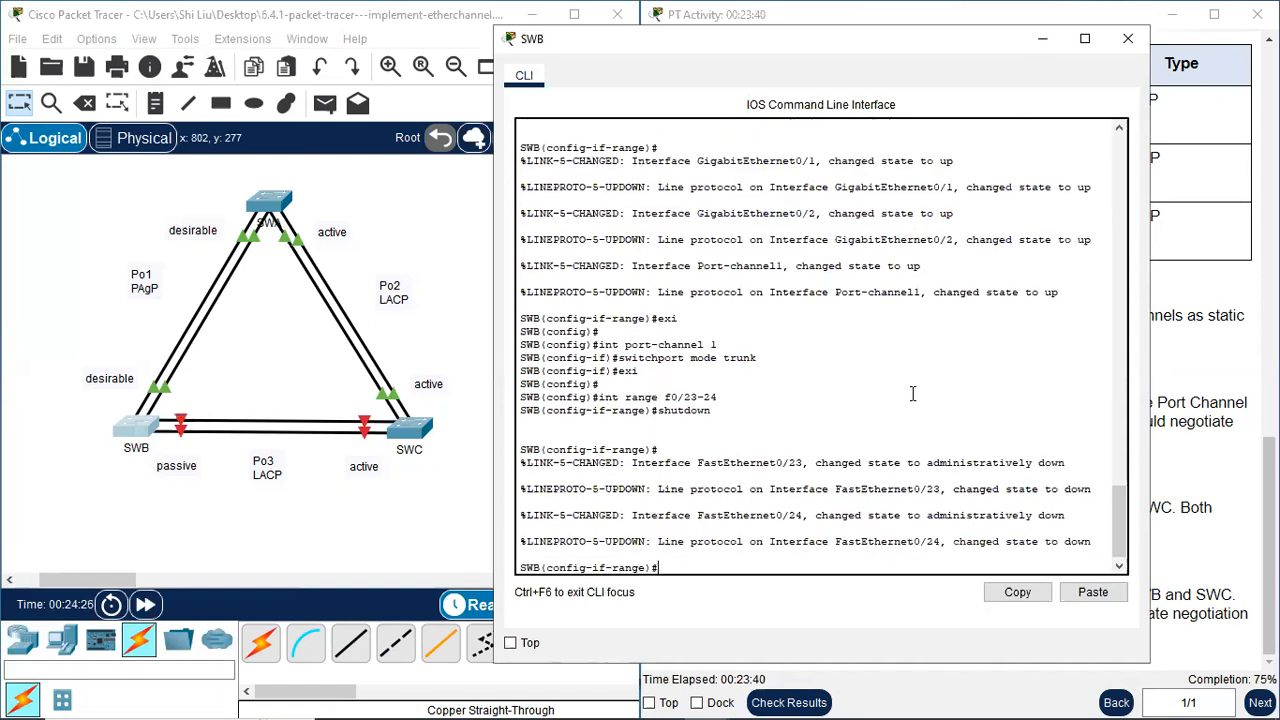
# Assign SWB's f0/23-24 ports to the backup LACP channel with channel-group 3 mode passive
pyautogui.write('channel-group 3')
pyautogui.press('Return')
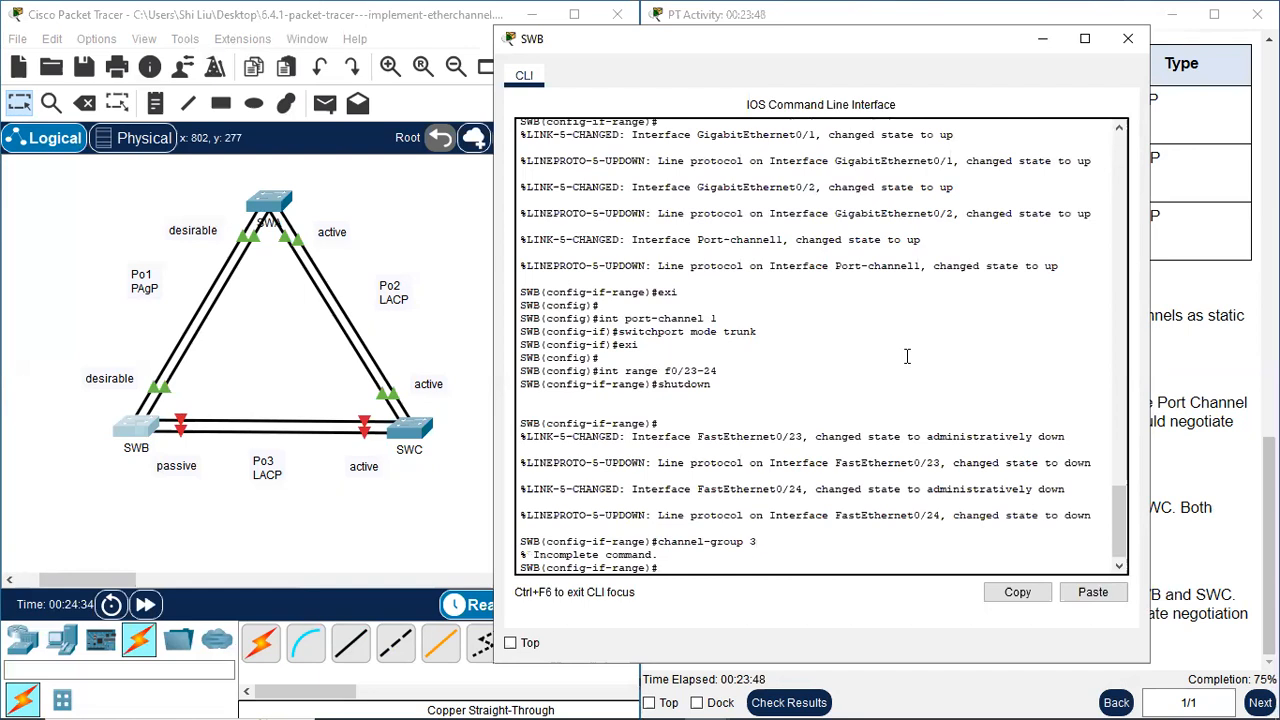
pyautogui.press('Up')
pyautogui.write('mode')
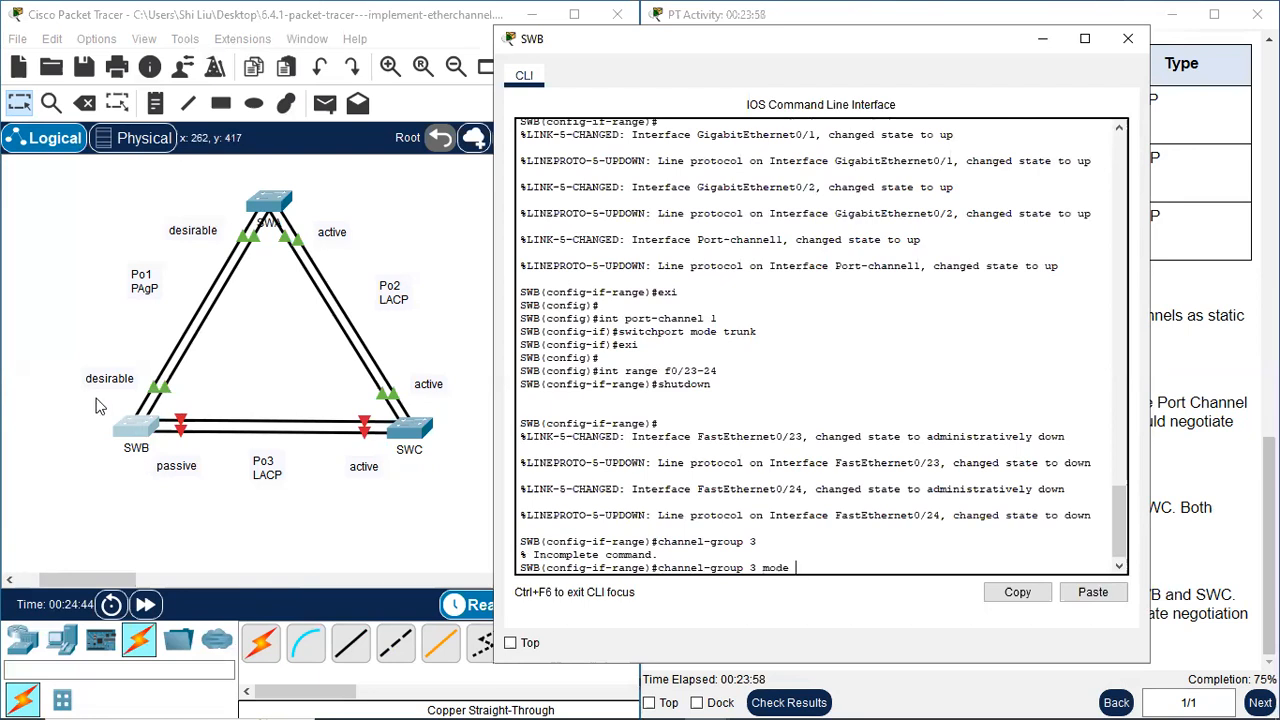
pyautogui.write('ssive')
pyautogui.press('Return')
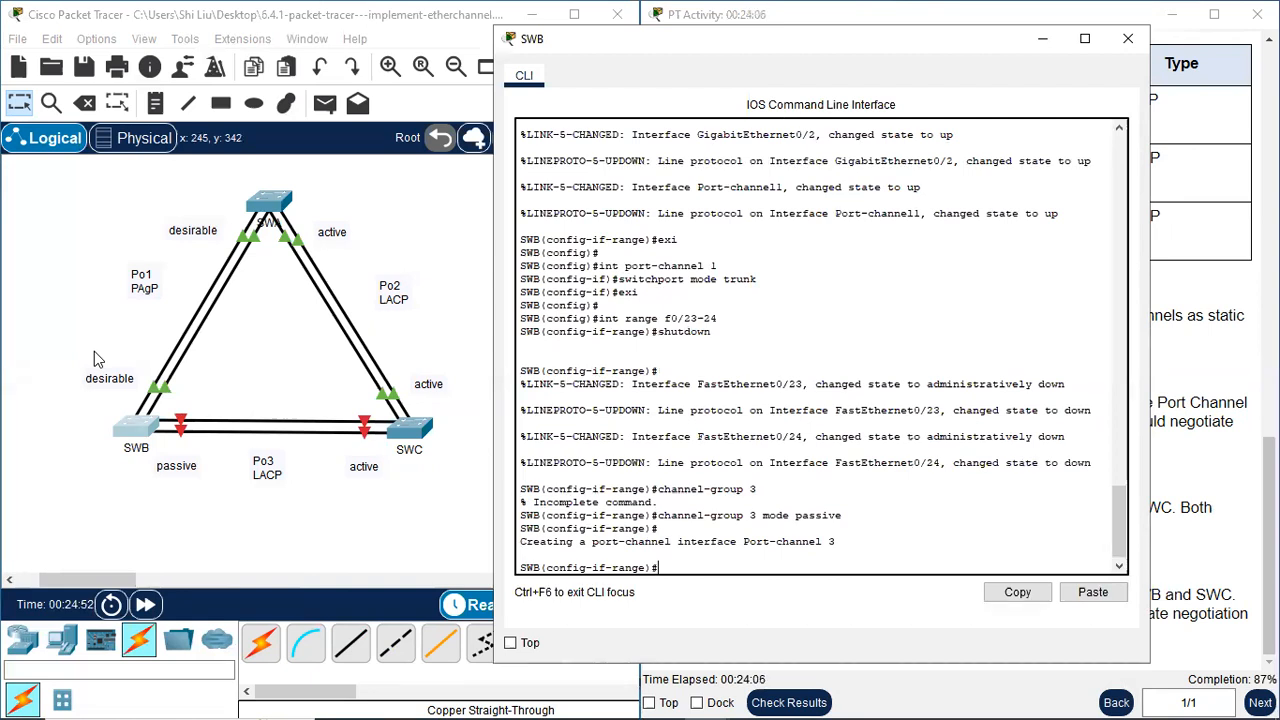
# Bring SWB's f0/23-24 ports back up with no shutdown
pyautogui.write('no shutdown')
pyautogui.press('Return')
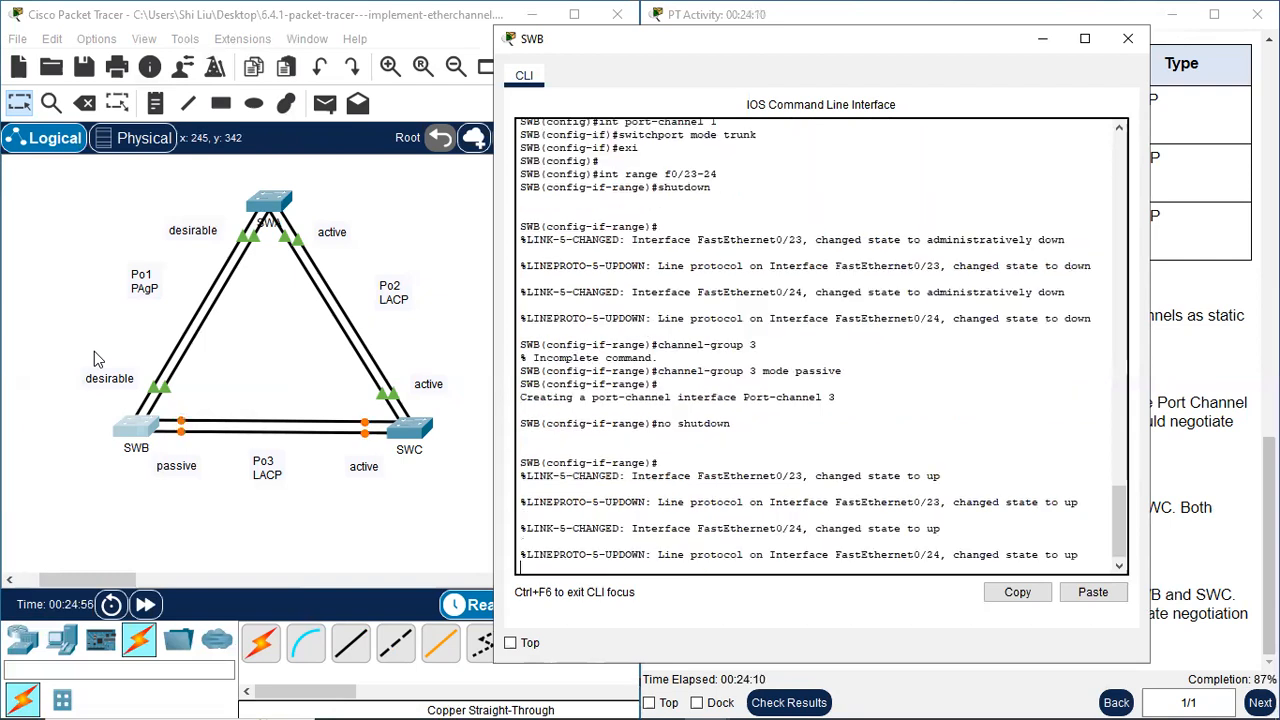
pyautogui.press('Return')
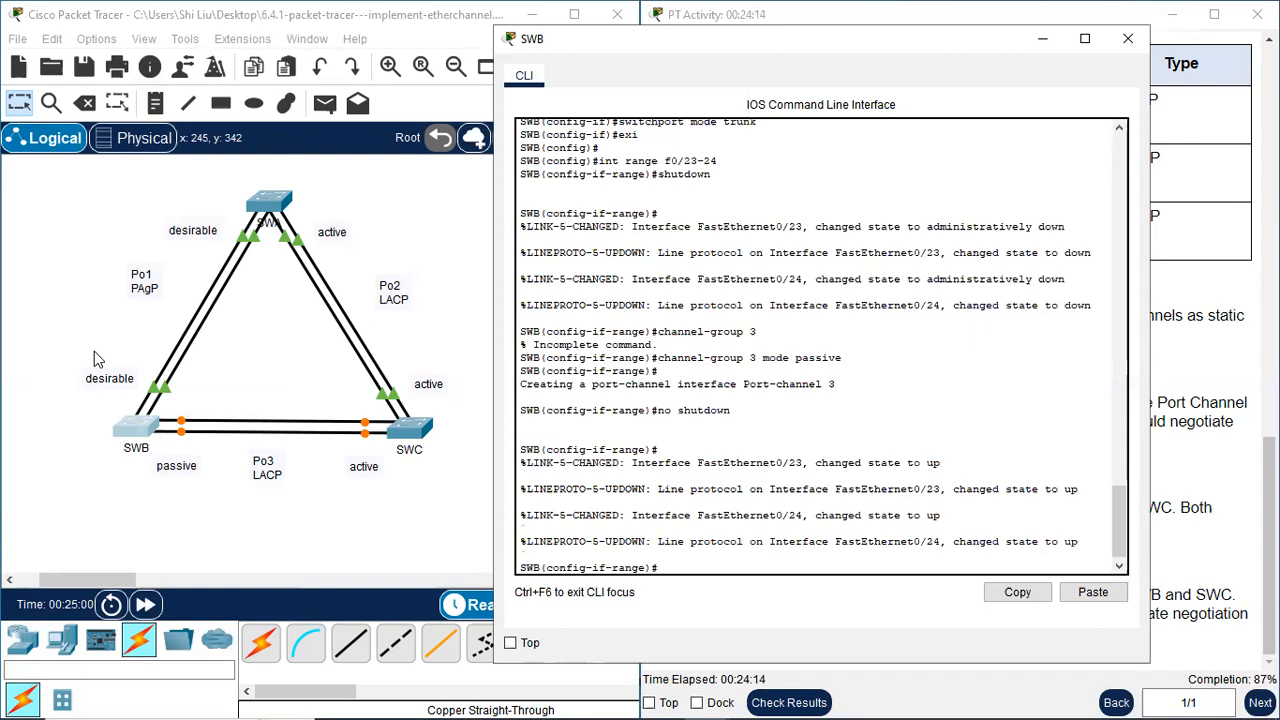
# Exit SWB's interface range mode and enter configuration of its port-channel 3 interface
pyautogui.write('exi')
pyautogui.press('Return')
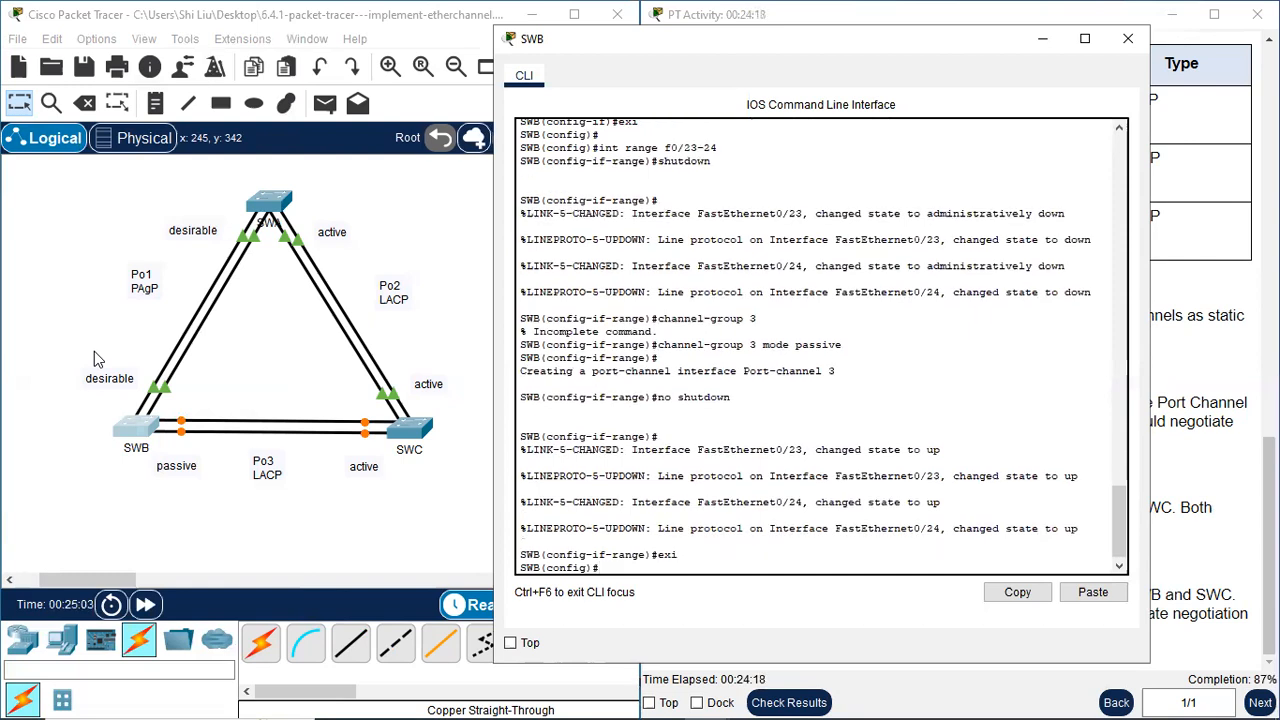
pyautogui.write('int port-channel 3')
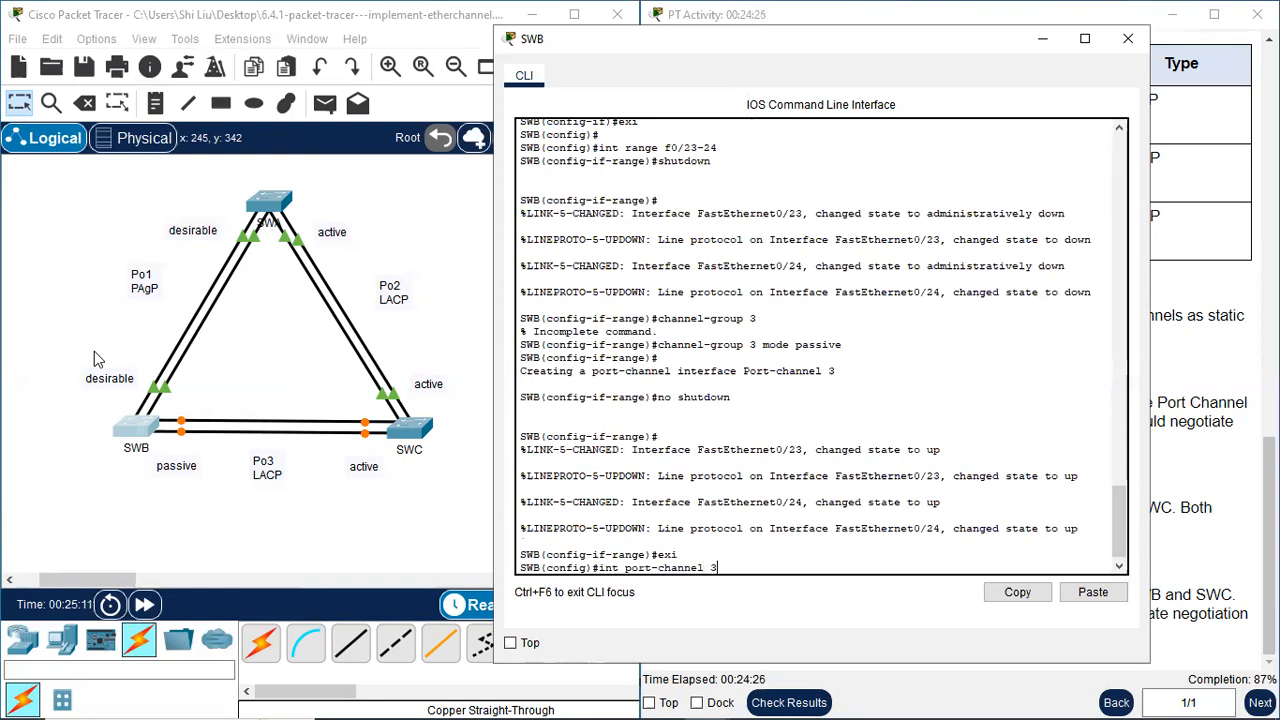
pyautogui.press('Return')
# Set SWB's port-channel 3 interface to static trunking with switchport mode trunk and close SWB's command line
pyautogui.write('switpor')
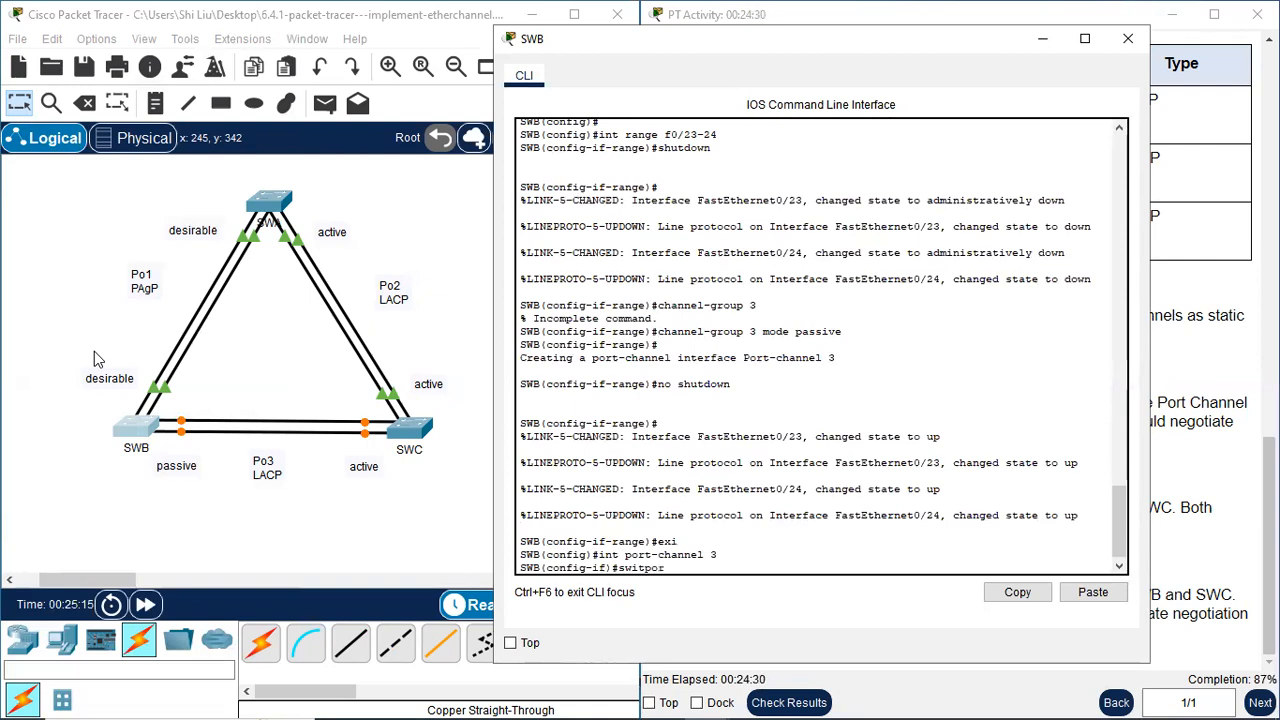
pyautogui.write('t mode trunk')
pyautogui.press('Return')
pyautogui.press('Return')
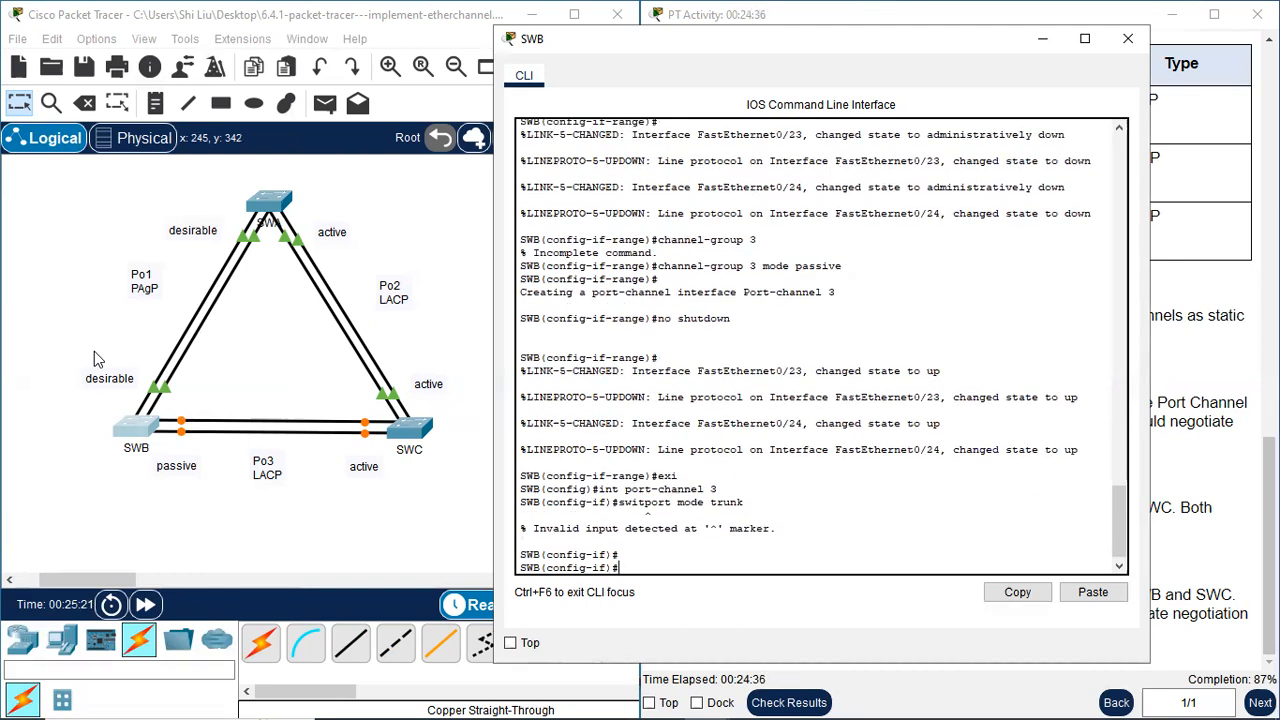
pyautogui.press('Up')
pyautogui.press('Left')
pyautogui.press('Left')
pyautogui.press('Left')
pyautogui.press('Left')
pyautogui.press('Left')
pyautogui.press('Left')
pyautogui.press('Left')
pyautogui.press('Left')
pyautogui.press('Left')
pyautogui.press('Left')
pyautogui.press('Left')
pyautogui.press('Left')
pyautogui.press('Left')
pyautogui.press('Left')
pyautogui.write('ch')
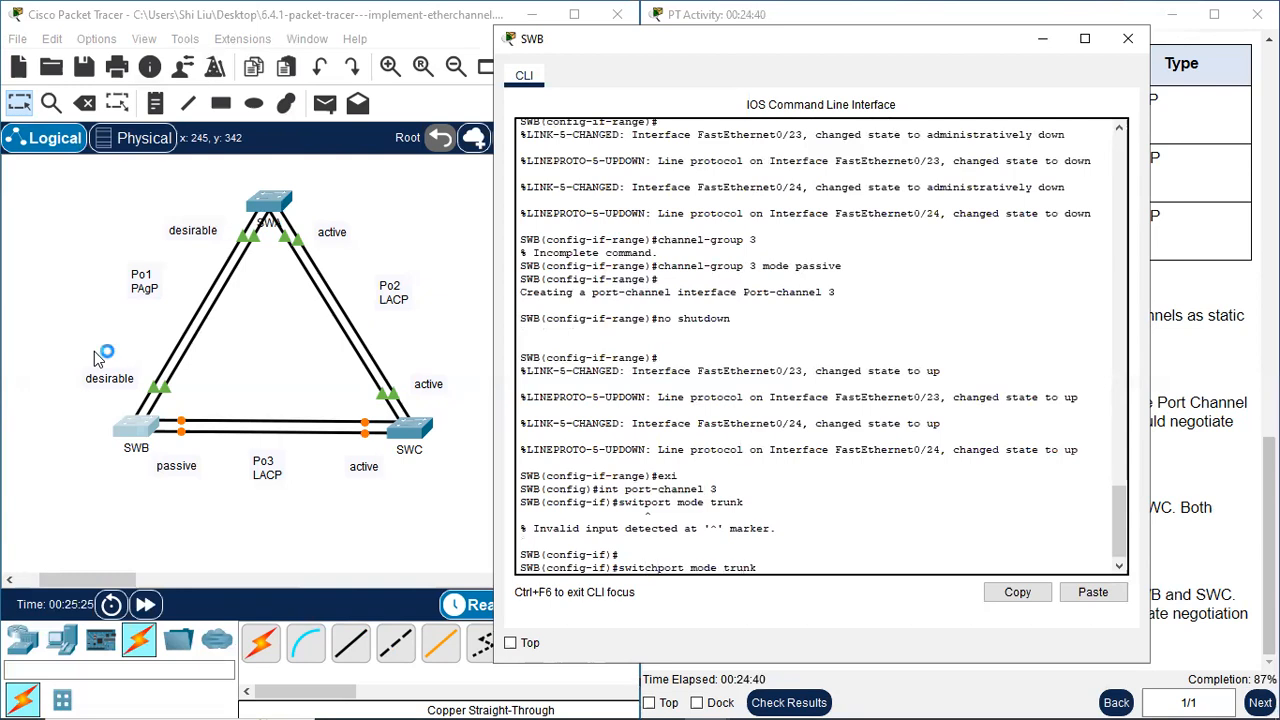
pyautogui.press('Return')
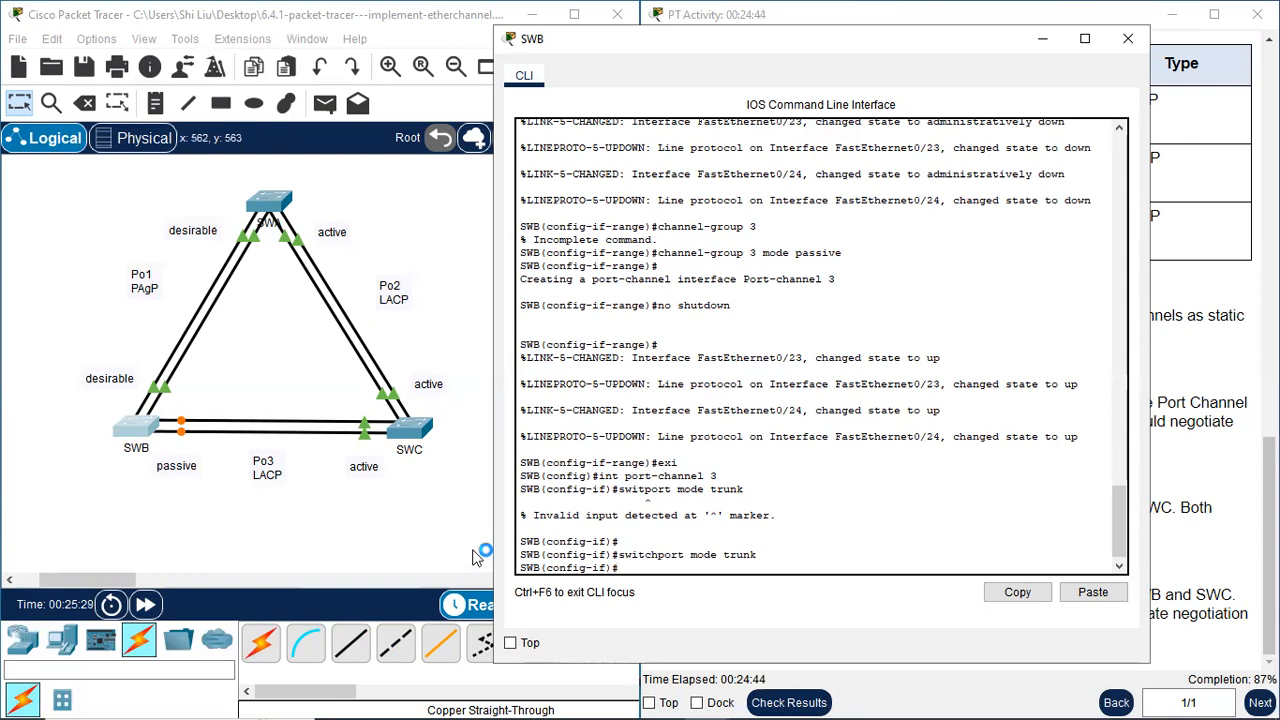
pyautogui.click(1133, 42)
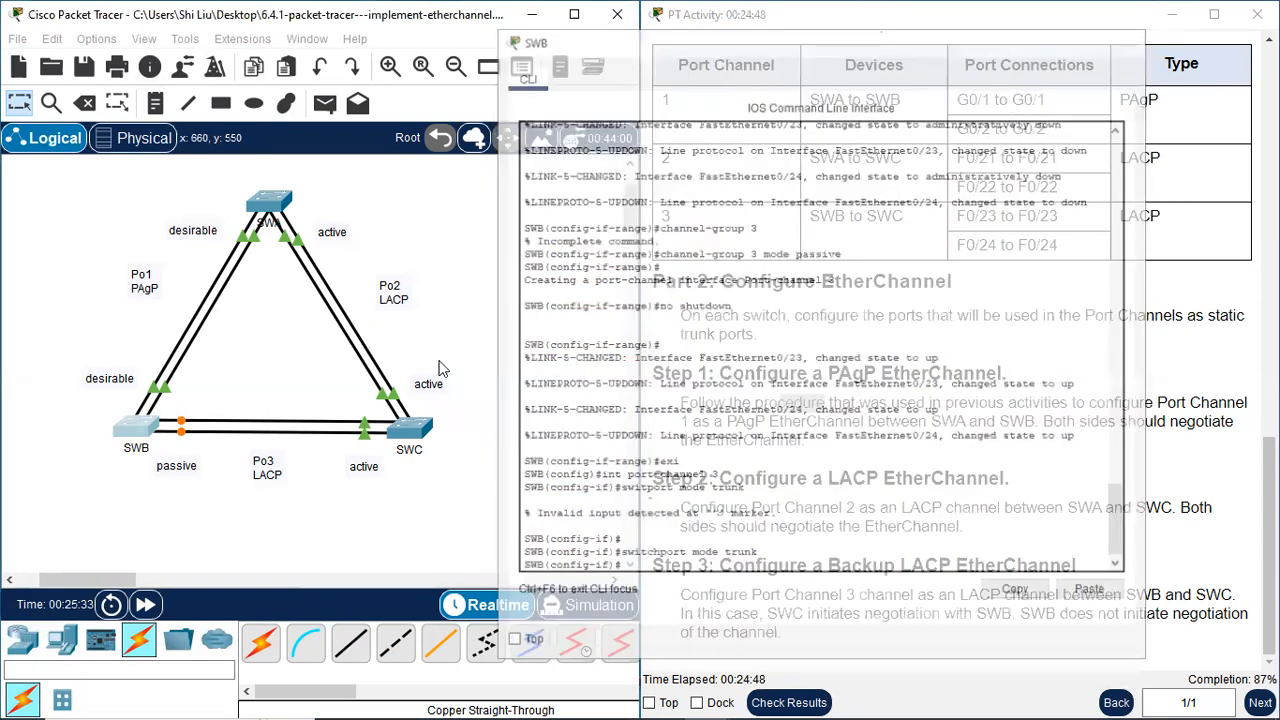
# Open SWC's command line, exit the current interface range mode and select interface range f0/23-24
pyautogui.click(409, 428)
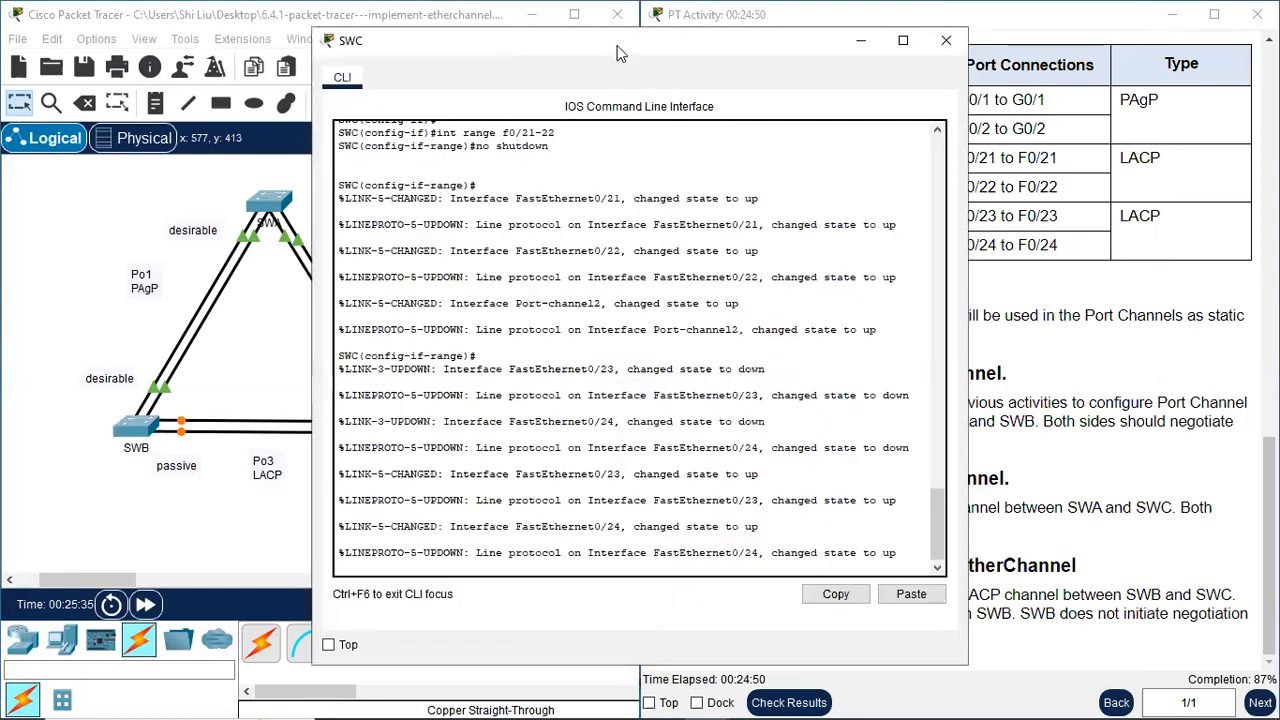
pyautogui.moveTo(625, 48); pyautogui.dragTo(752, 28)
pyautogui.press('Return')
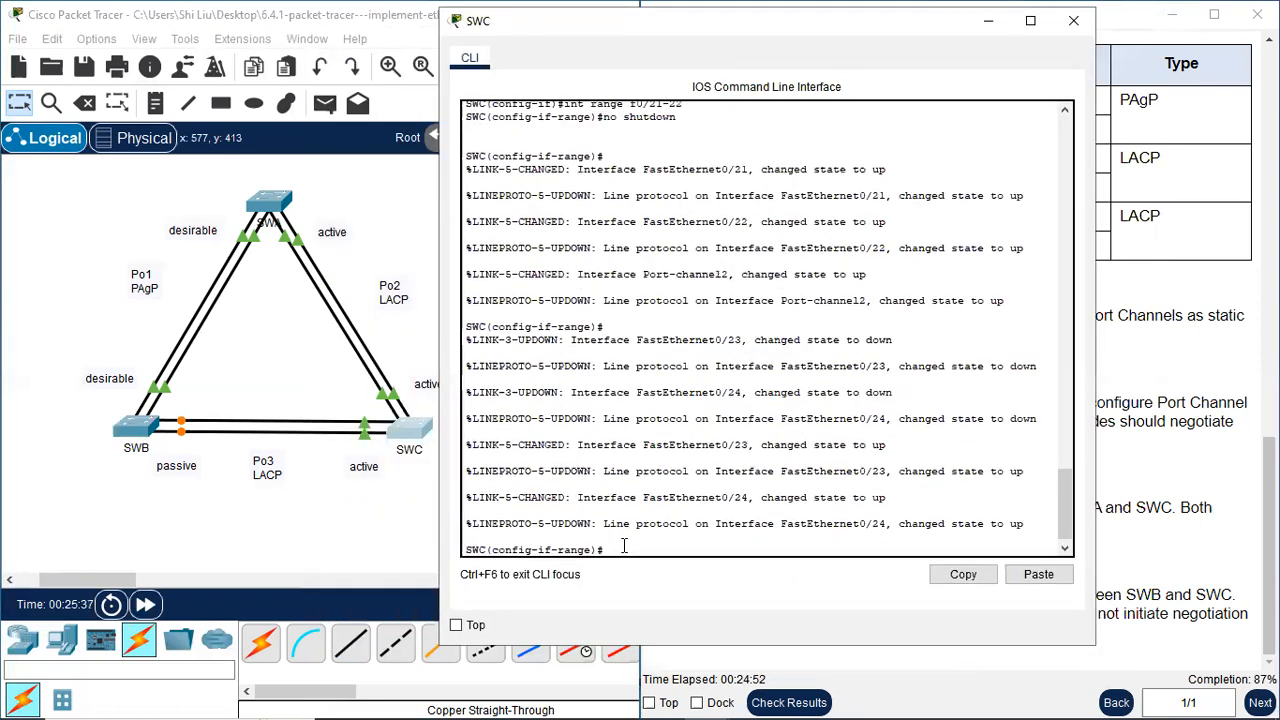
pyautogui.write('exi')
pyautogui.press('Return')
pyautogui.press('Return')
pyautogui.write('int')
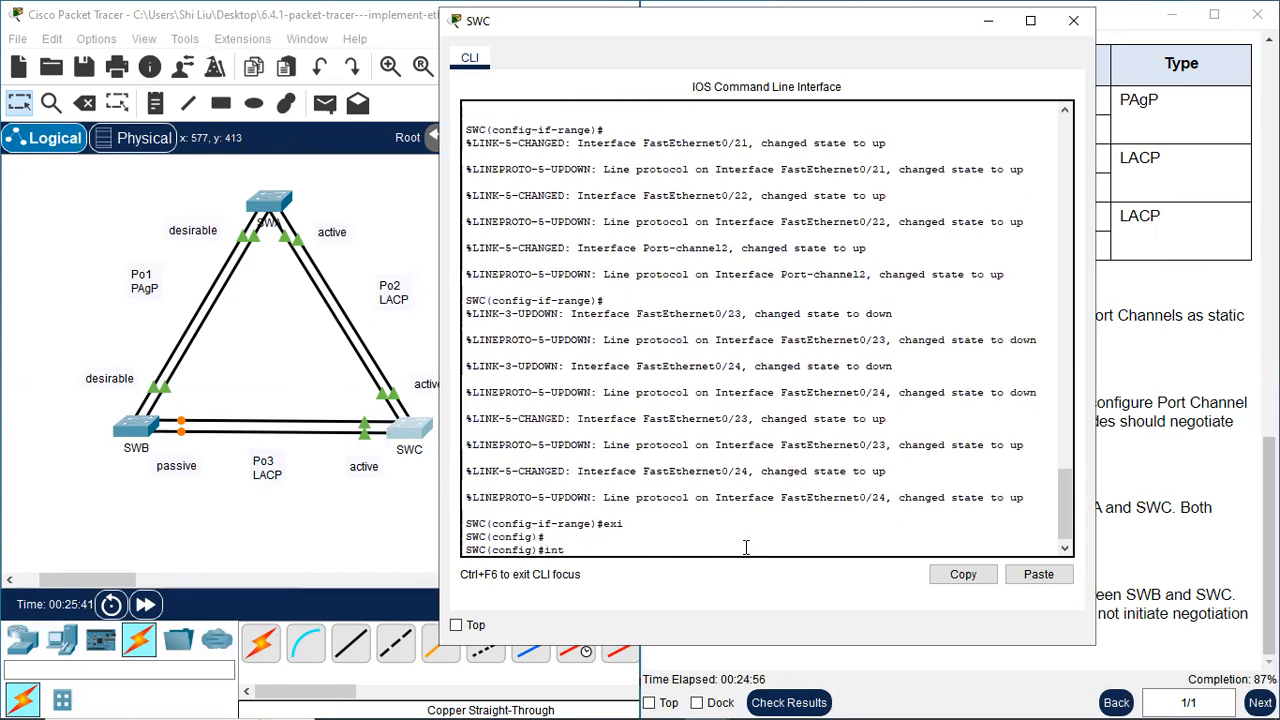
pyautogui.write(' range f0/23-24')
pyautogui.press('Return')
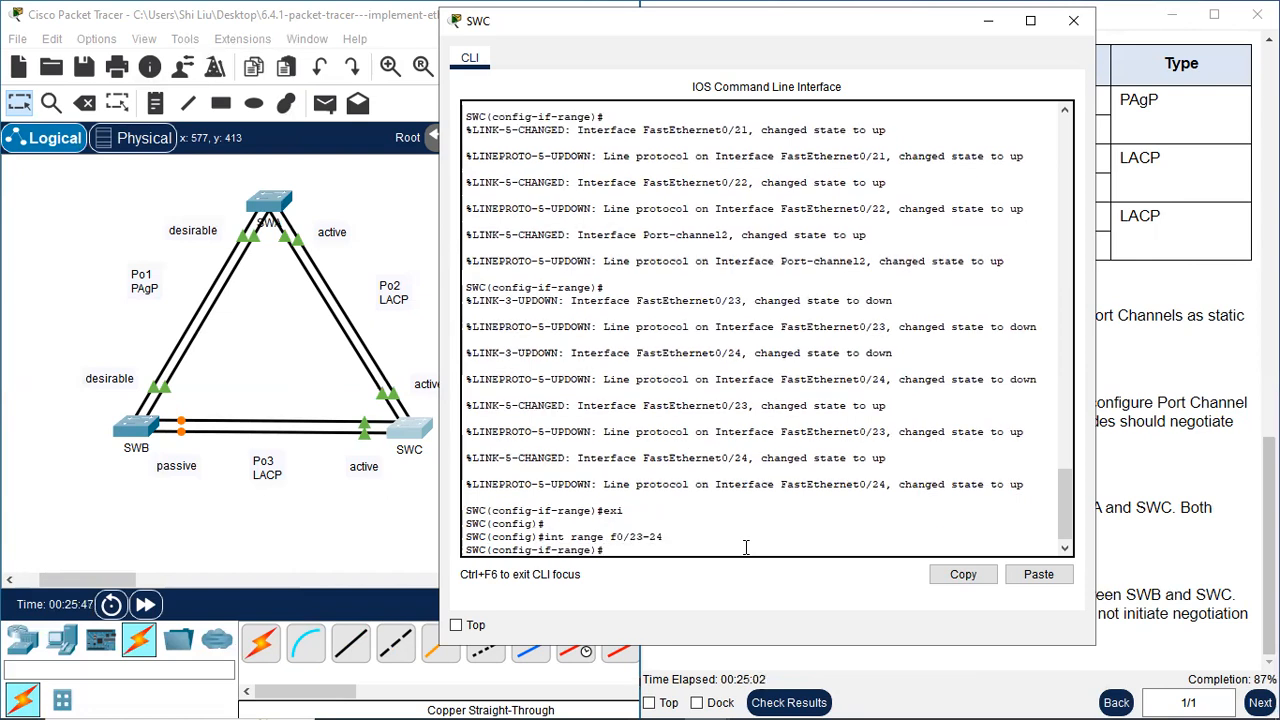
# Shut down SWC's f0/23-24 ports with the shutdown command
pyautogui.write('sht')
pyautogui.press('BackSpace')
pyautogui.write('utdown')
pyautogui.press('Return')
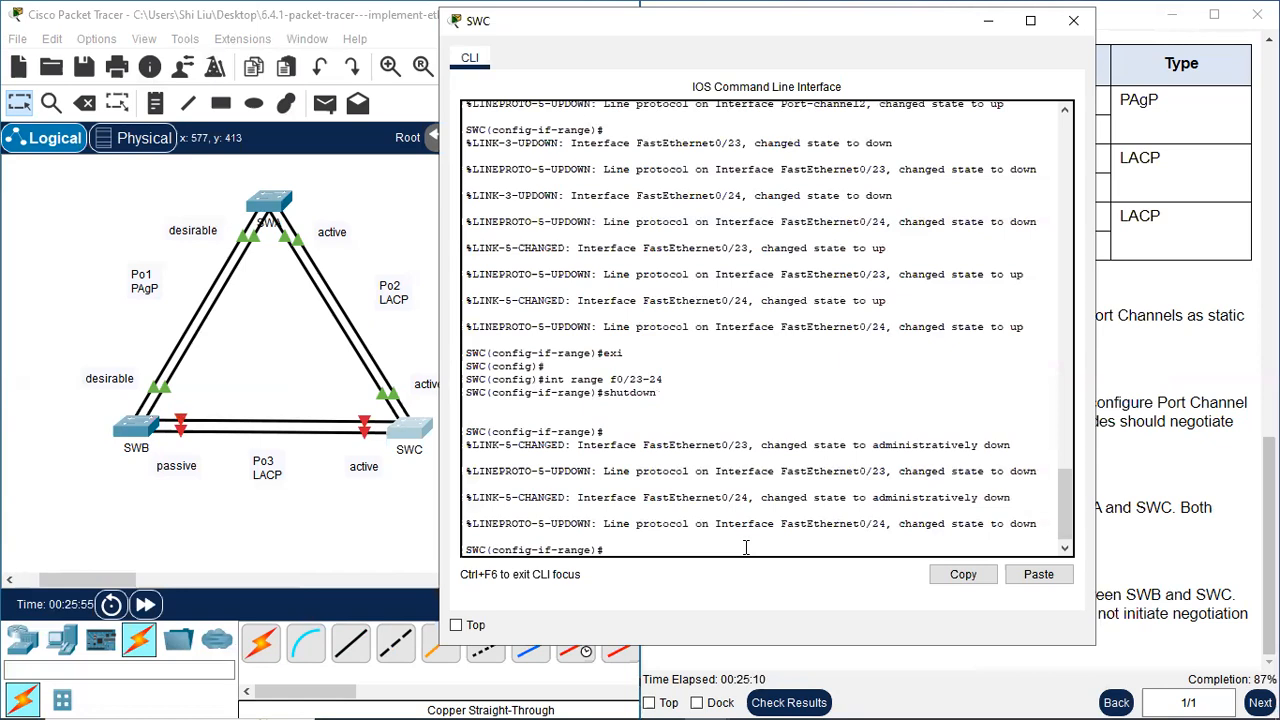
# Assign SWC's f0/23-24 ports to LACP EtherChannel 3 with channel-group 3 mode active
pyautogui.write('channel-group 3 mode active')
pyautogui.press('Return')
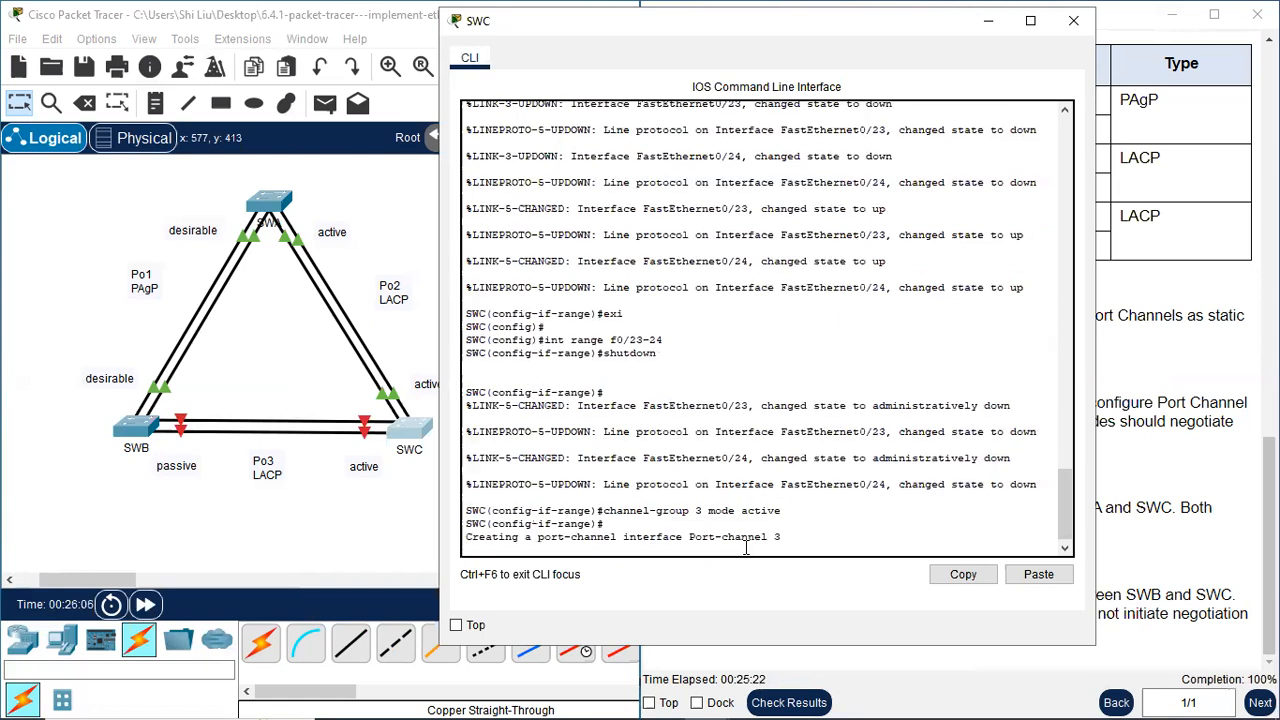
pyautogui.press('Return')
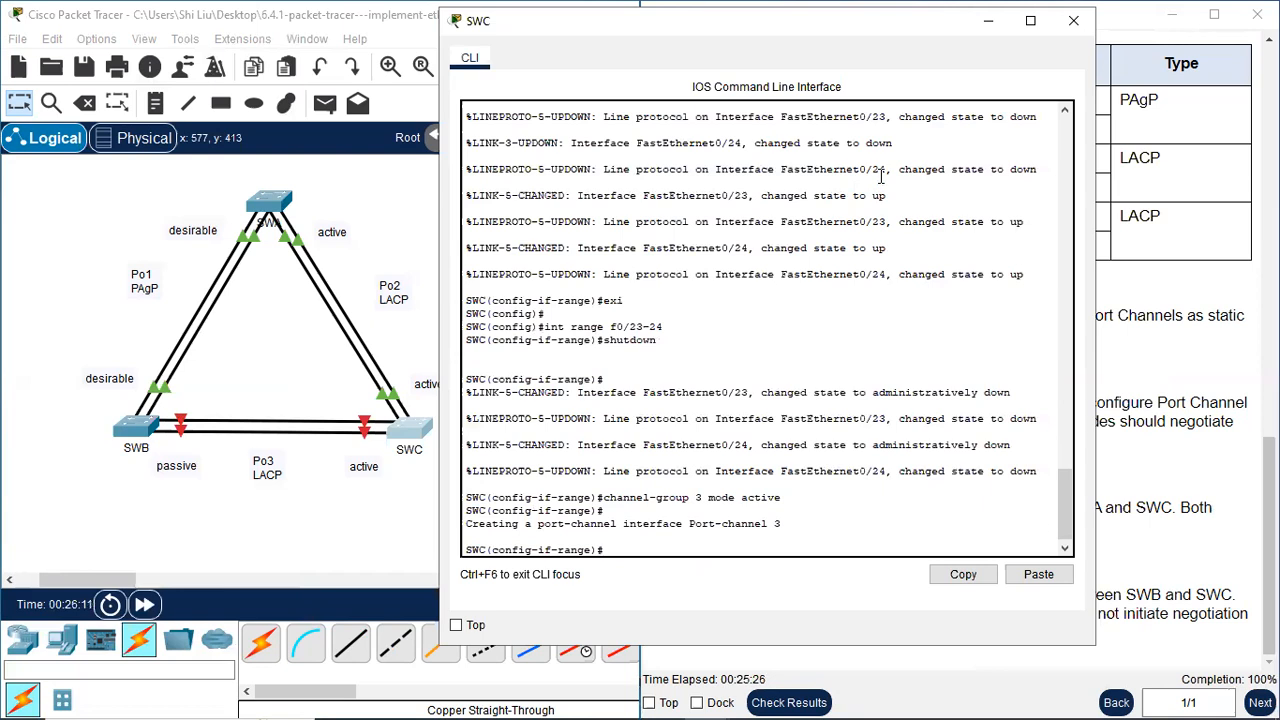
# Bring SWC's f0/23-24 ports back up with no shutdown and exit interface range mode
pyautogui.write('no shutdown')
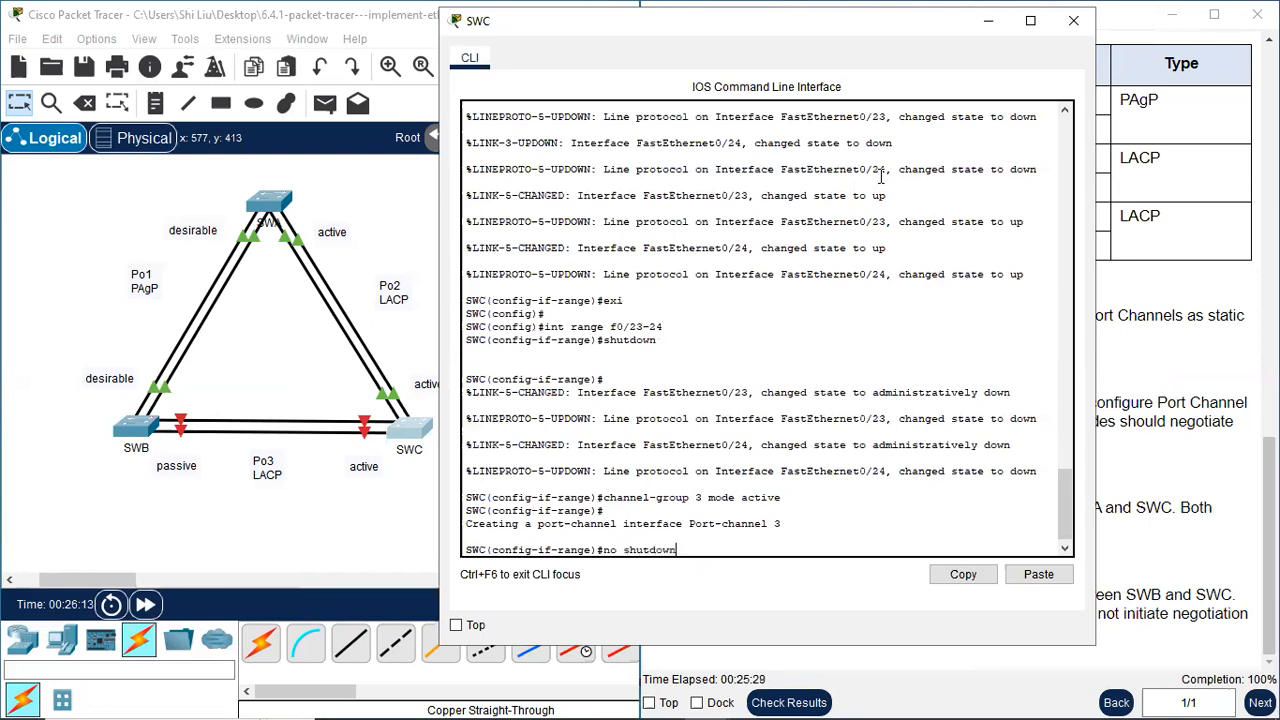
pyautogui.press('Return')
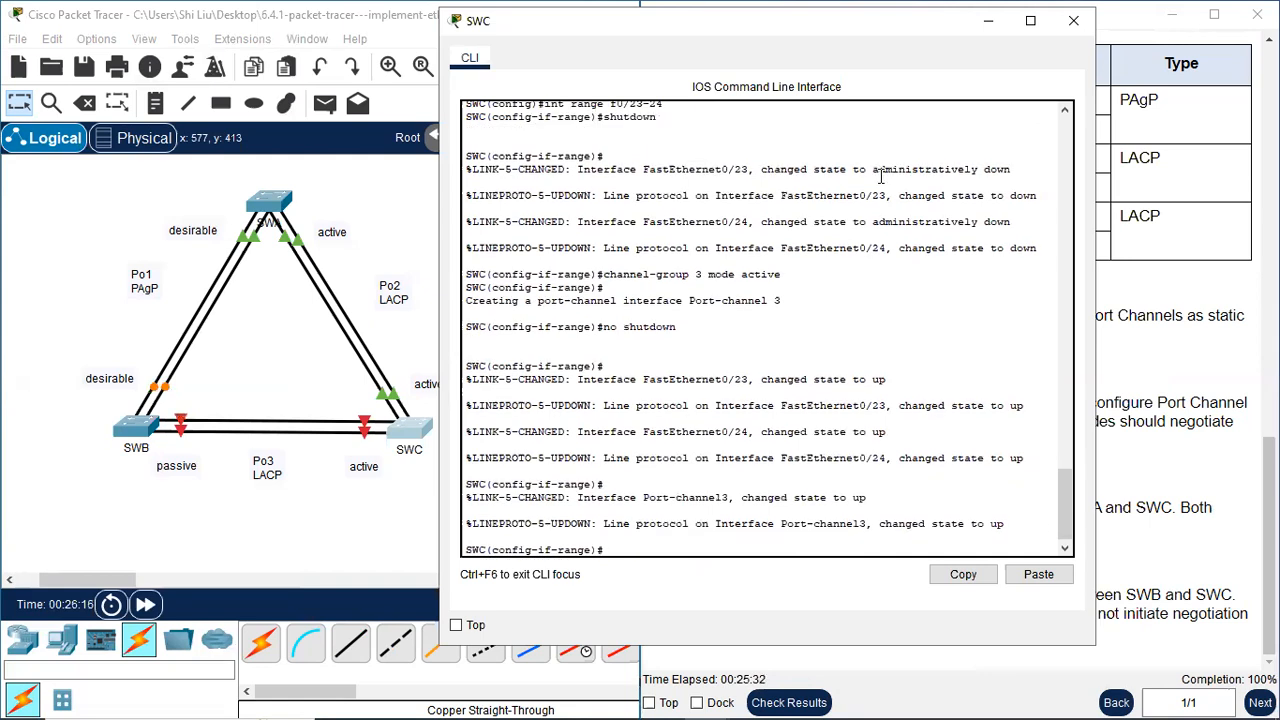
pyautogui.write('exi')
pyautogui.press('Return')
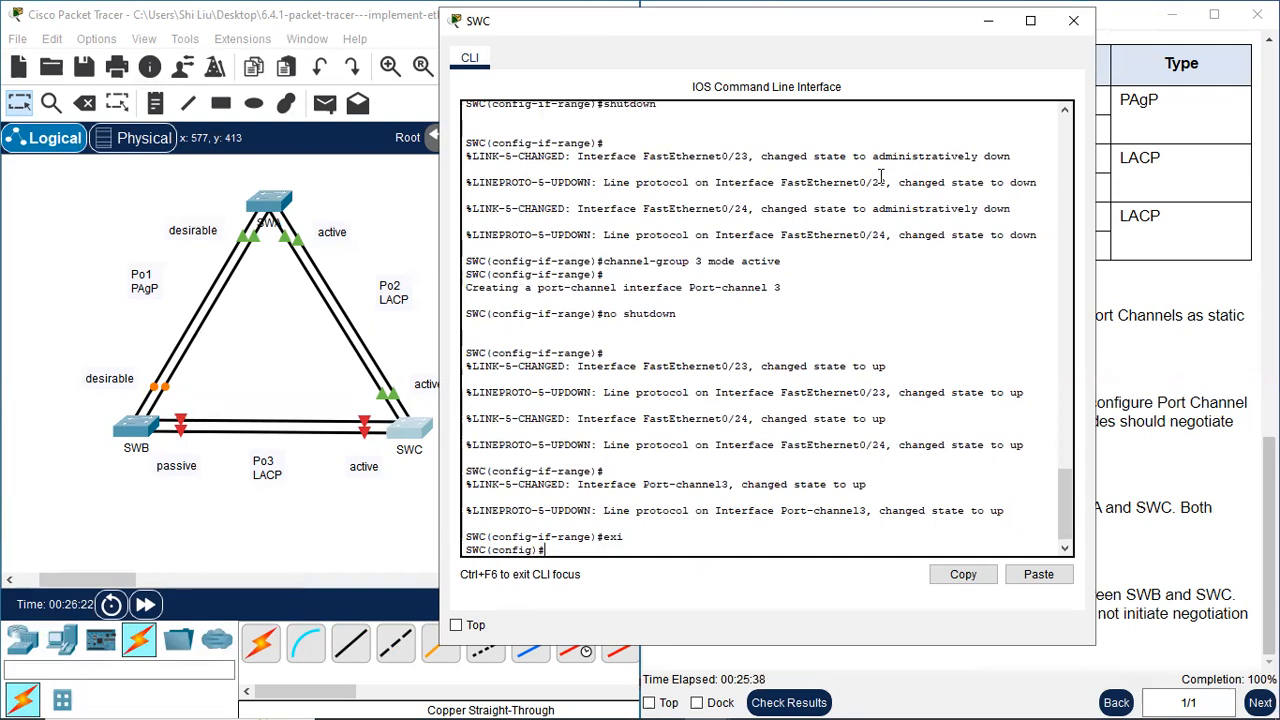
# Set SWC's port-channel 3 interface to static trunking with switchport mode trunk and close SWC's command line
pyautogui.write('int port-channel 3')
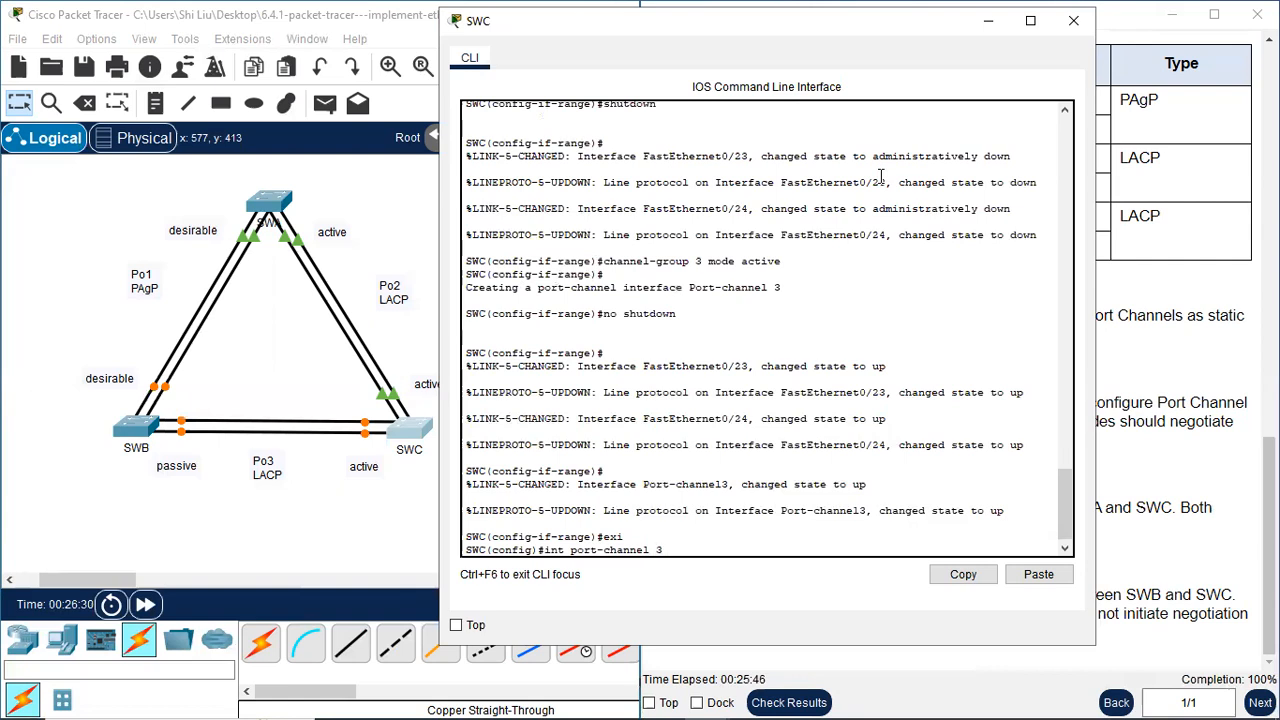
pyautogui.press('Return')
pyautogui.write('swit')
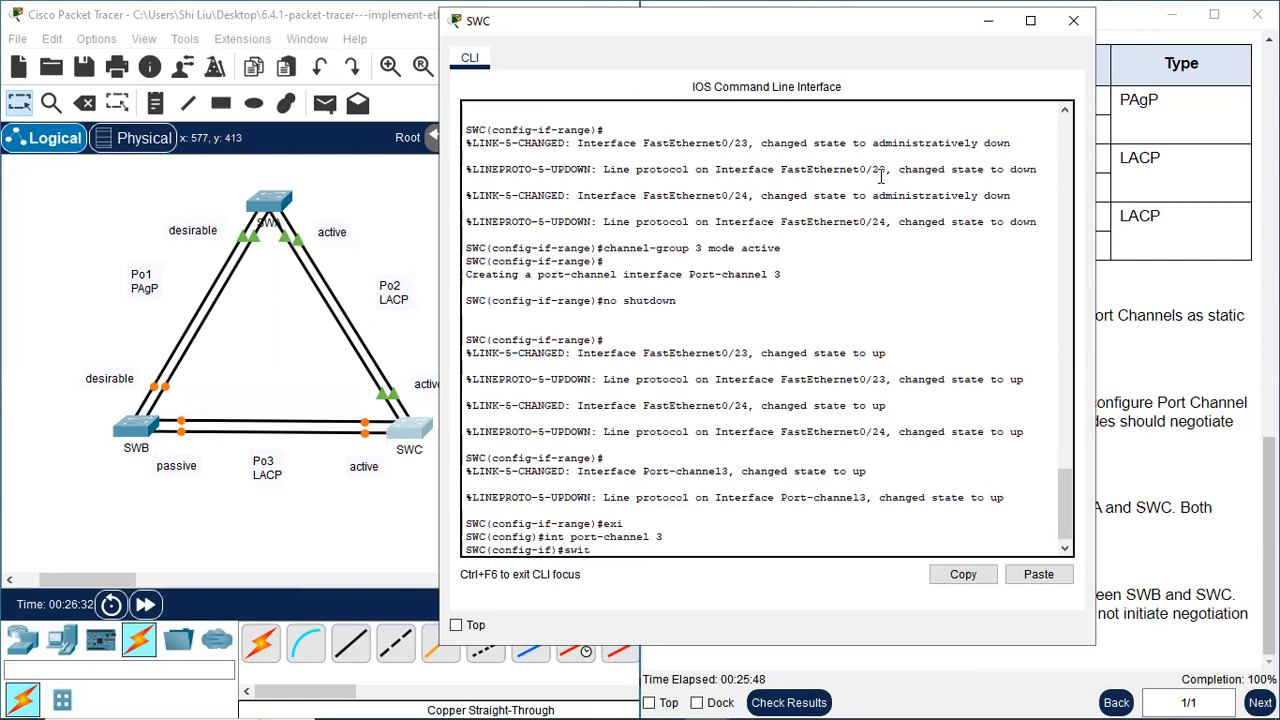
pyautogui.write('chport mode trunk')
pyautogui.press('Return')
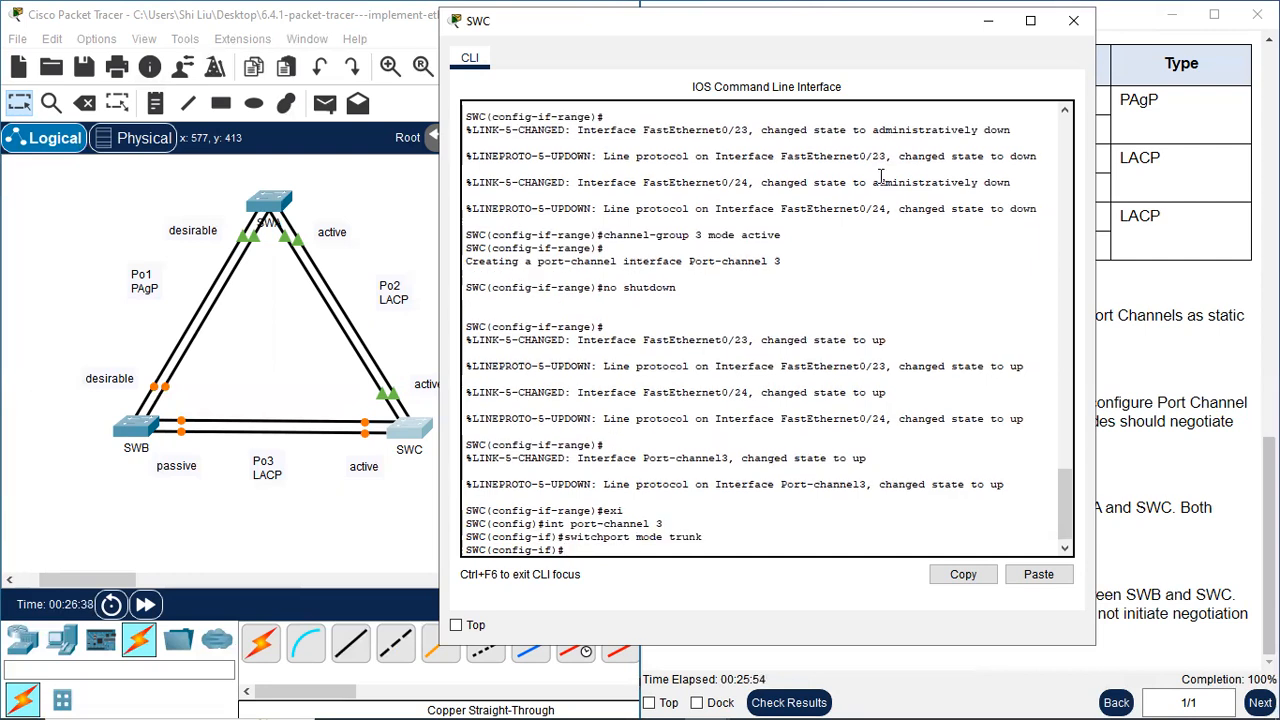
pyautogui.press('Return')
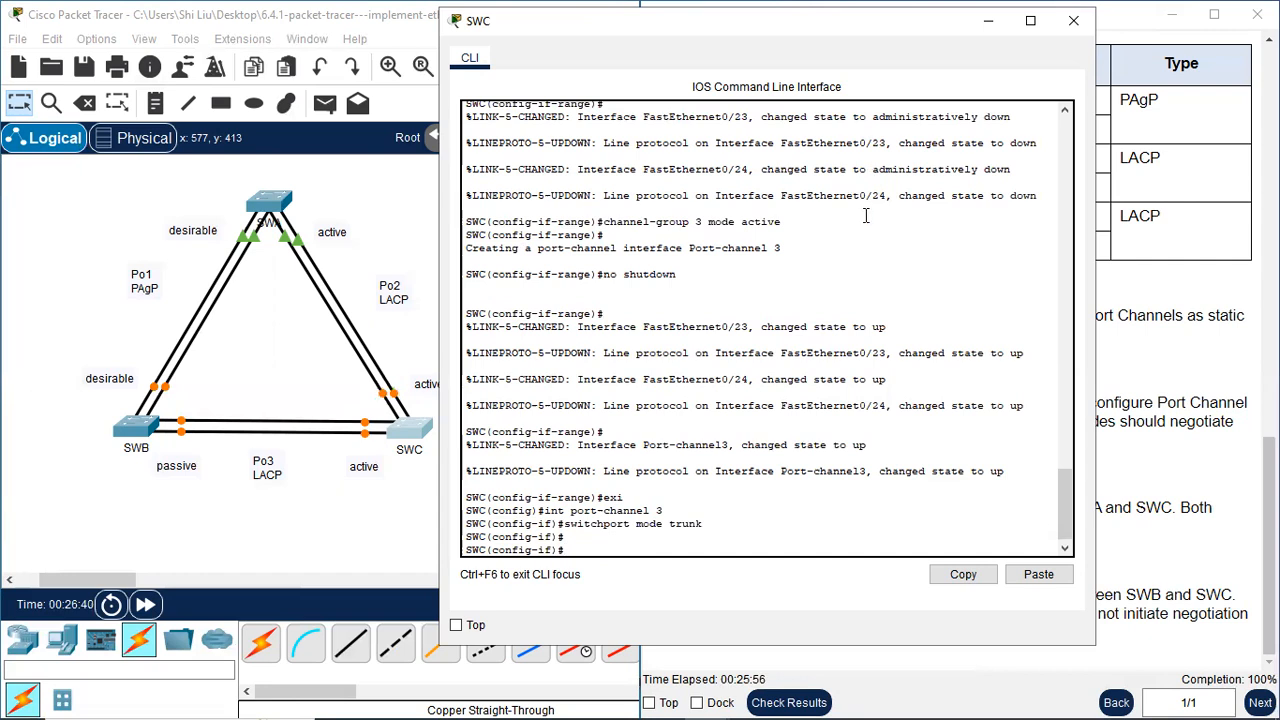
pyautogui.click(1072, 28)
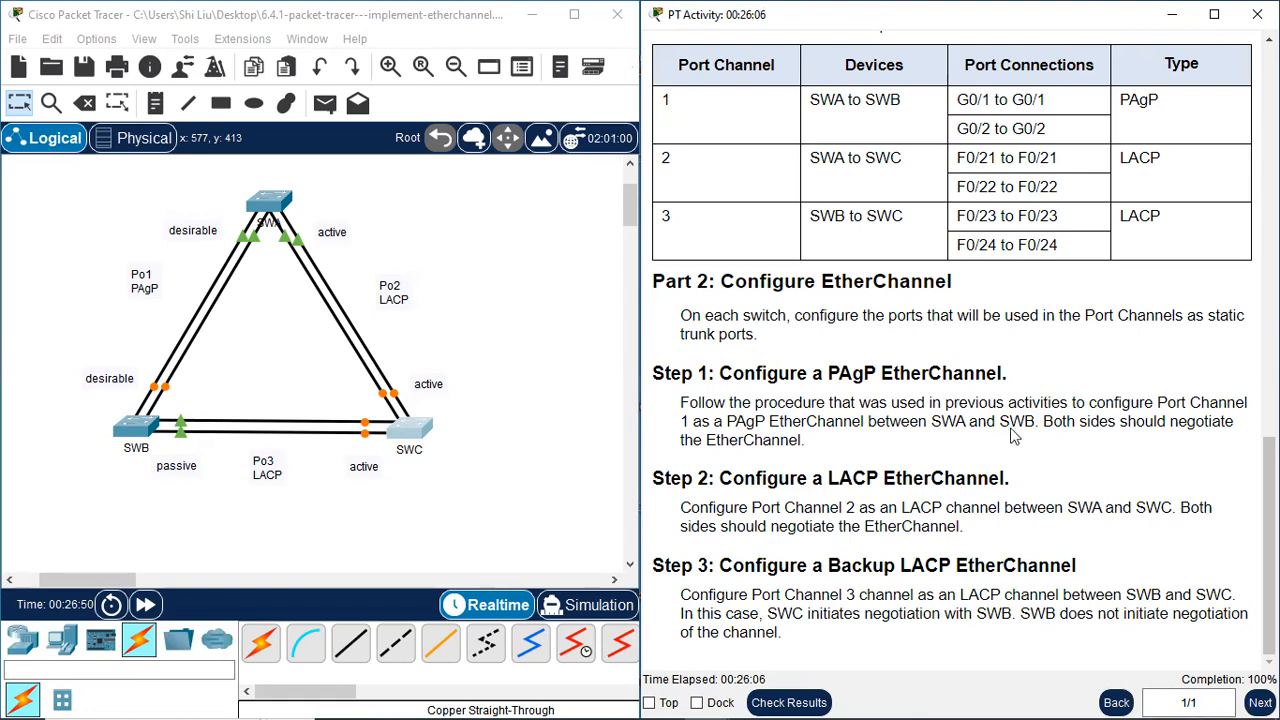
# Return to the start of the activity instructions and fast-forward the network's simulated time
pyautogui.scroll(1, 1042, 403)
pyautogui.scroll(15, 1042, 403)
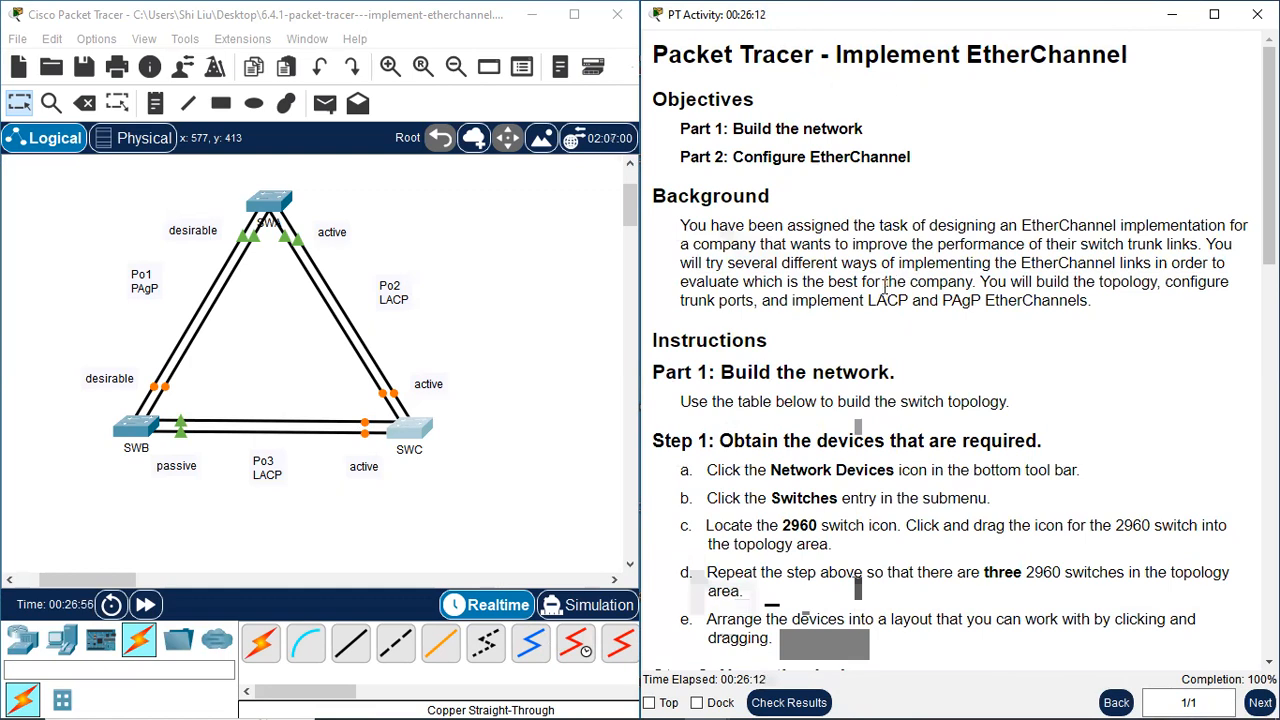
pyautogui.click(145, 605)
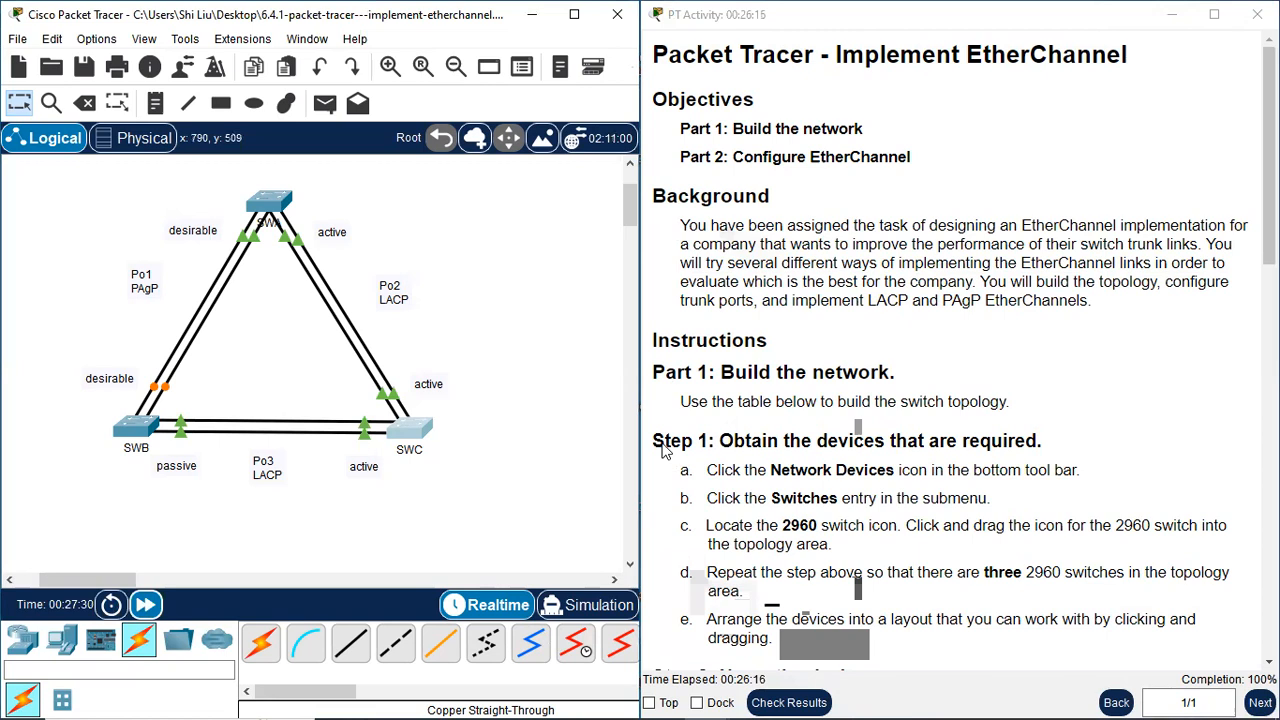
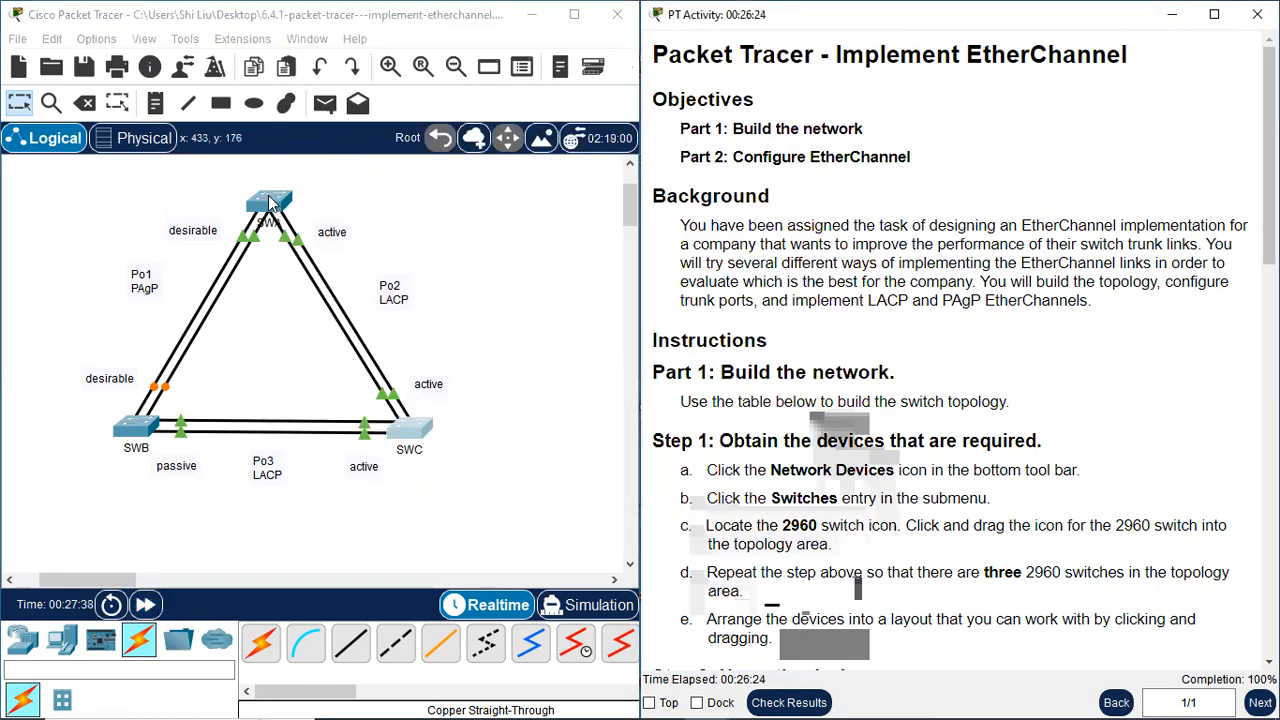
# Open SWA's command line, exit configuration mode with end, and display the running configuration with sh run
pyautogui.click(268, 205)
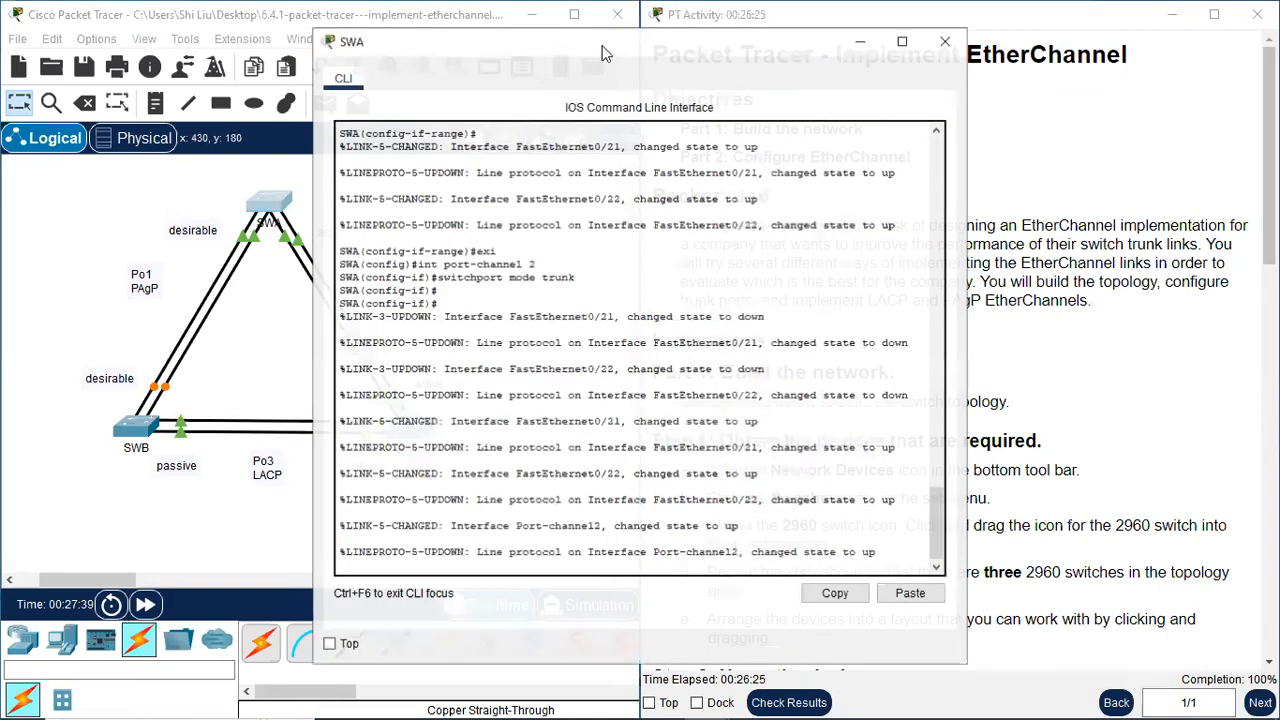
pyautogui.moveTo(603, 53); pyautogui.dragTo(730, 55)
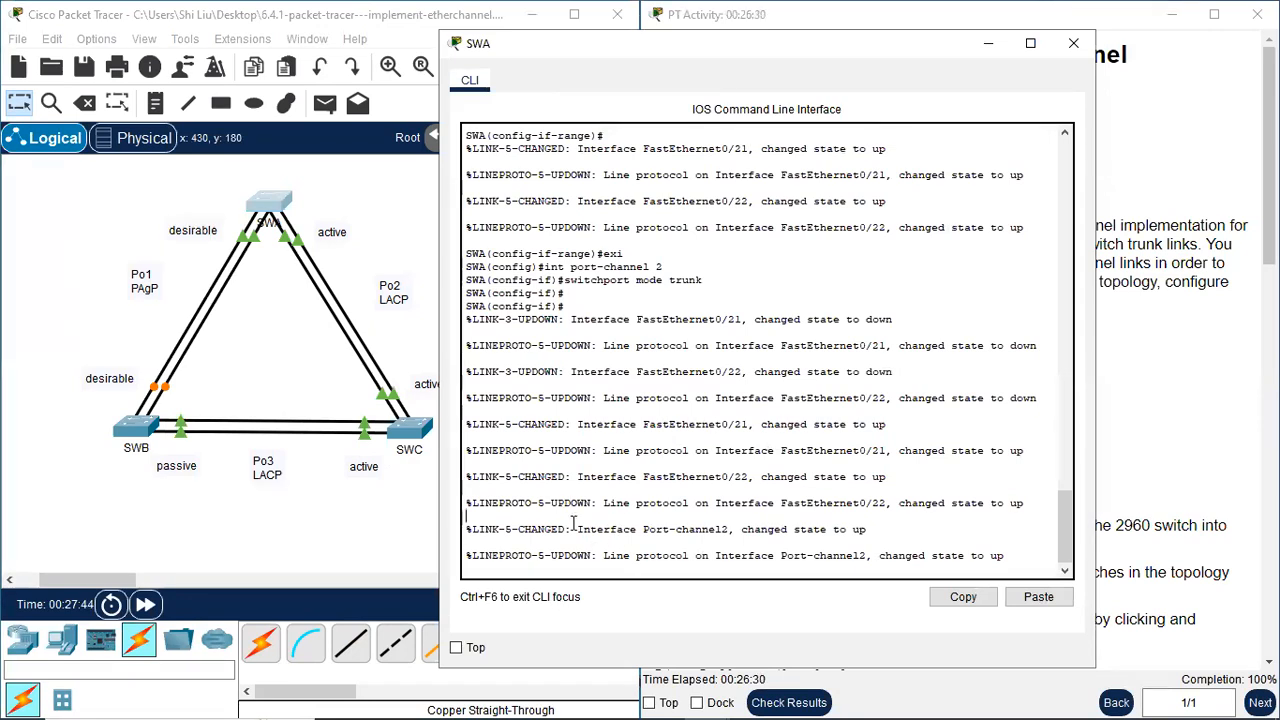
pyautogui.press('Return')
pyautogui.write('end')
pyautogui.press('Return')
pyautogui.write('sh run')
pyautogui.press('Return')
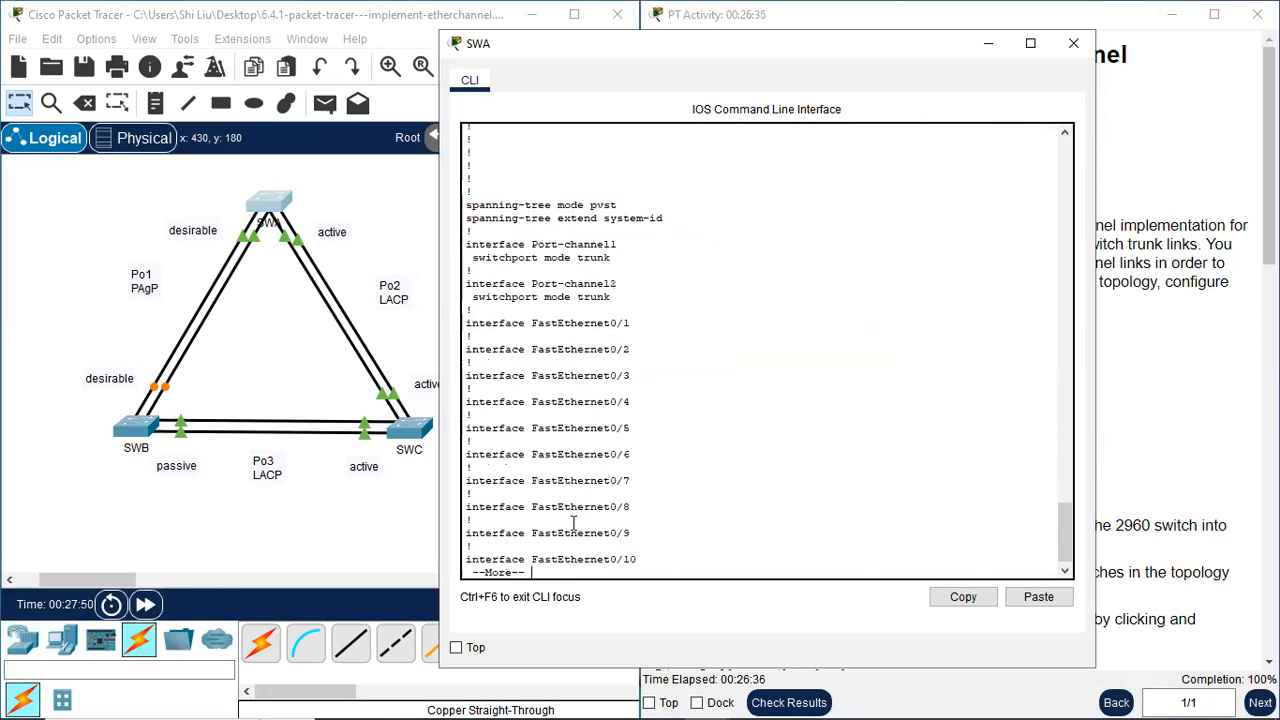
# Page through SWA's running configuration, examining the port-channel trunk settings and the channel-group lines on its f0/21-22 and g0/1-2 ports
pyautogui.moveTo(566, 244); pyautogui.dragTo(633, 300)
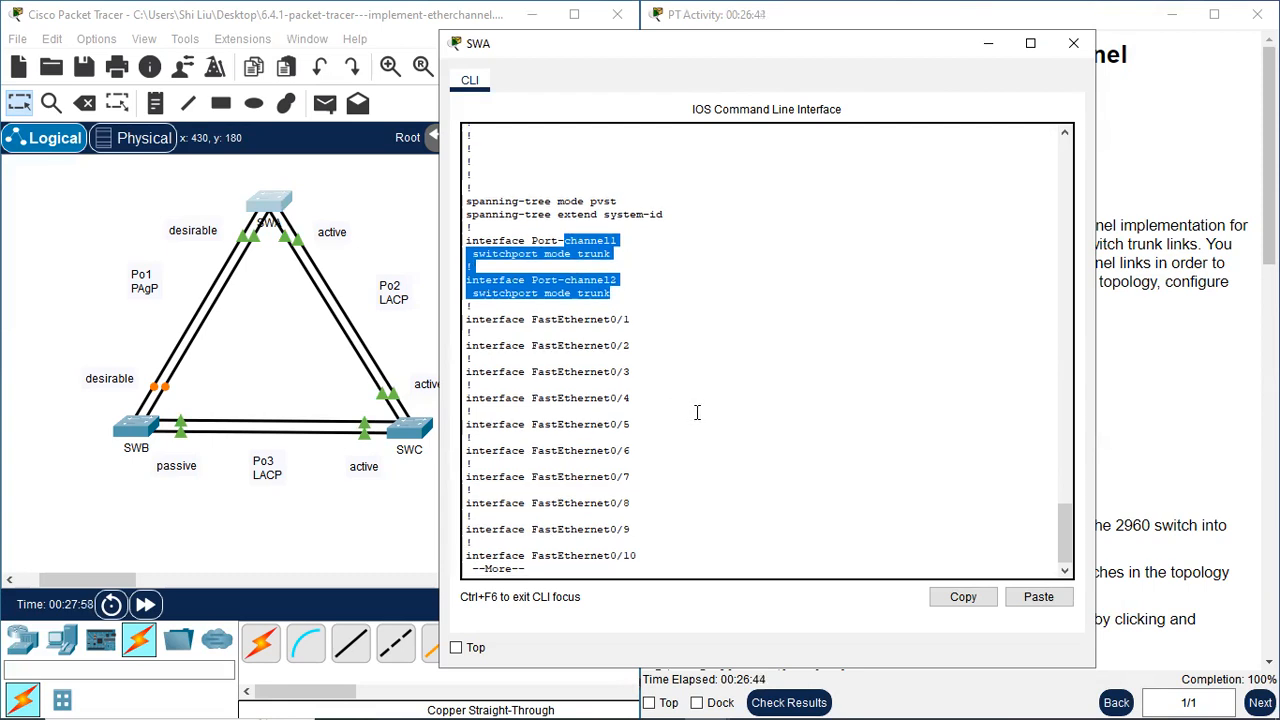
pyautogui.press('space')
pyautogui.press('space')
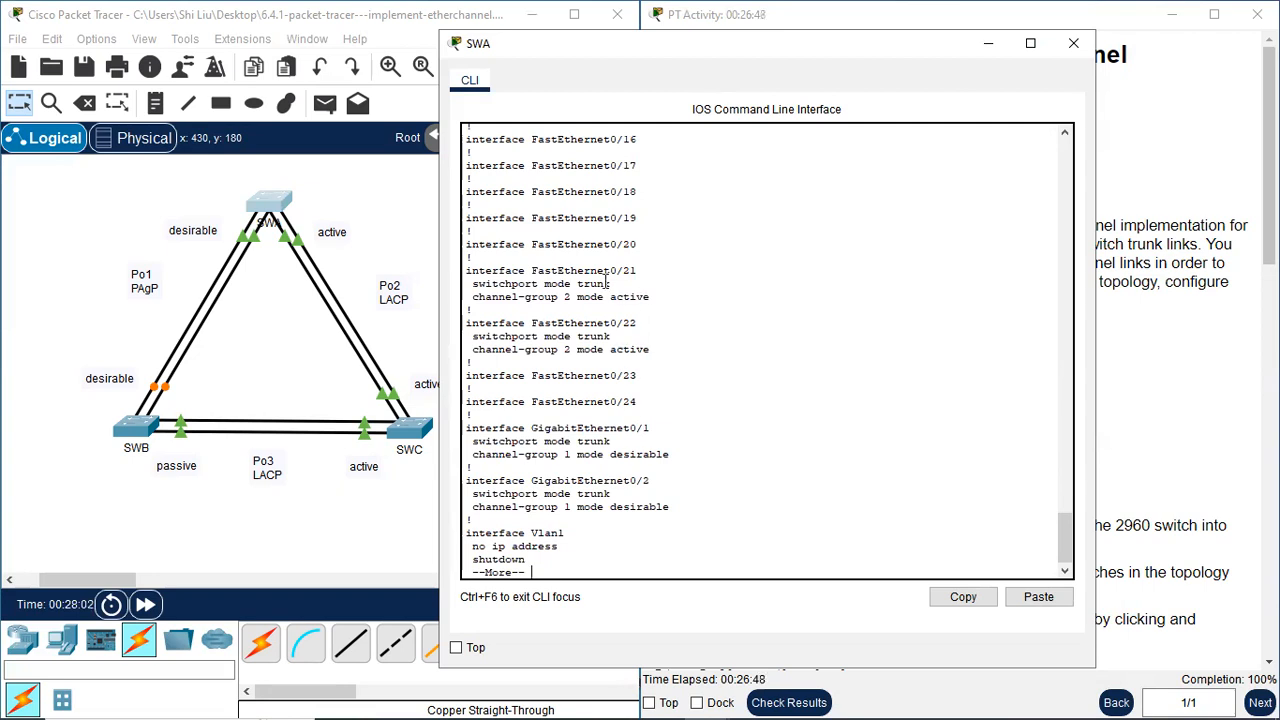
pyautogui.moveTo(578, 272); pyautogui.dragTo(660, 349)
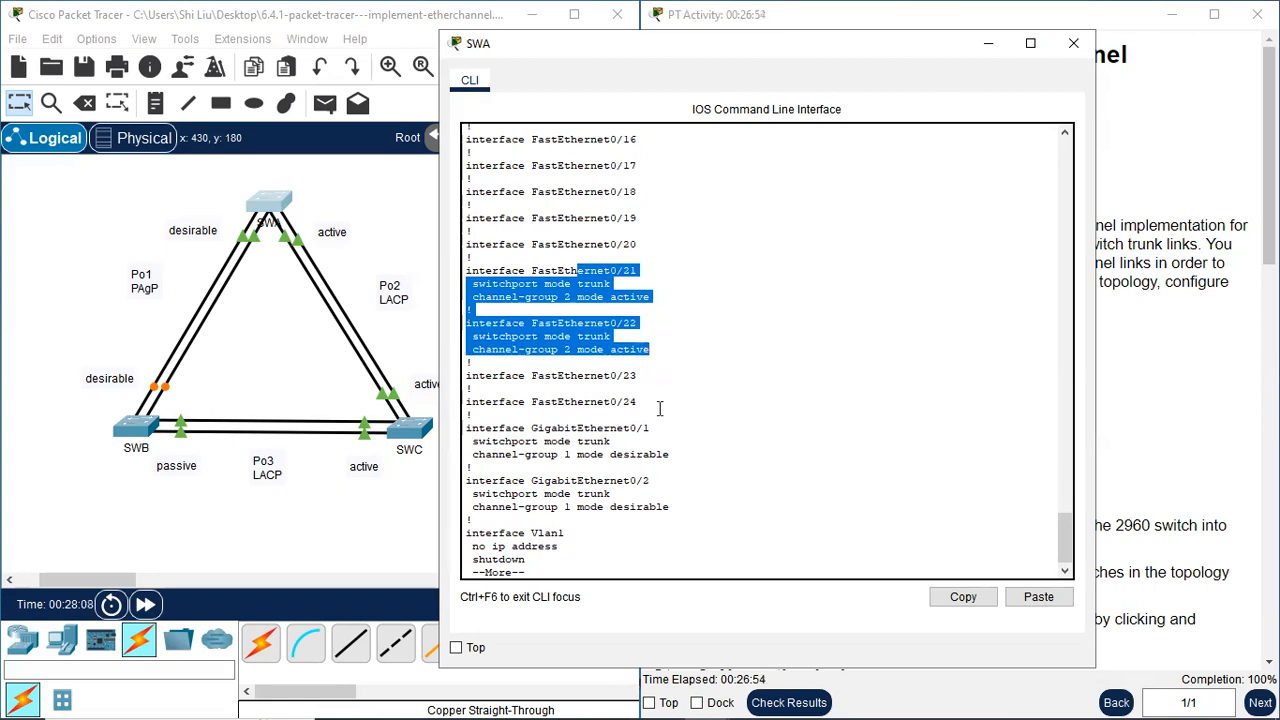
pyautogui.moveTo(610, 428); pyautogui.dragTo(699, 507)
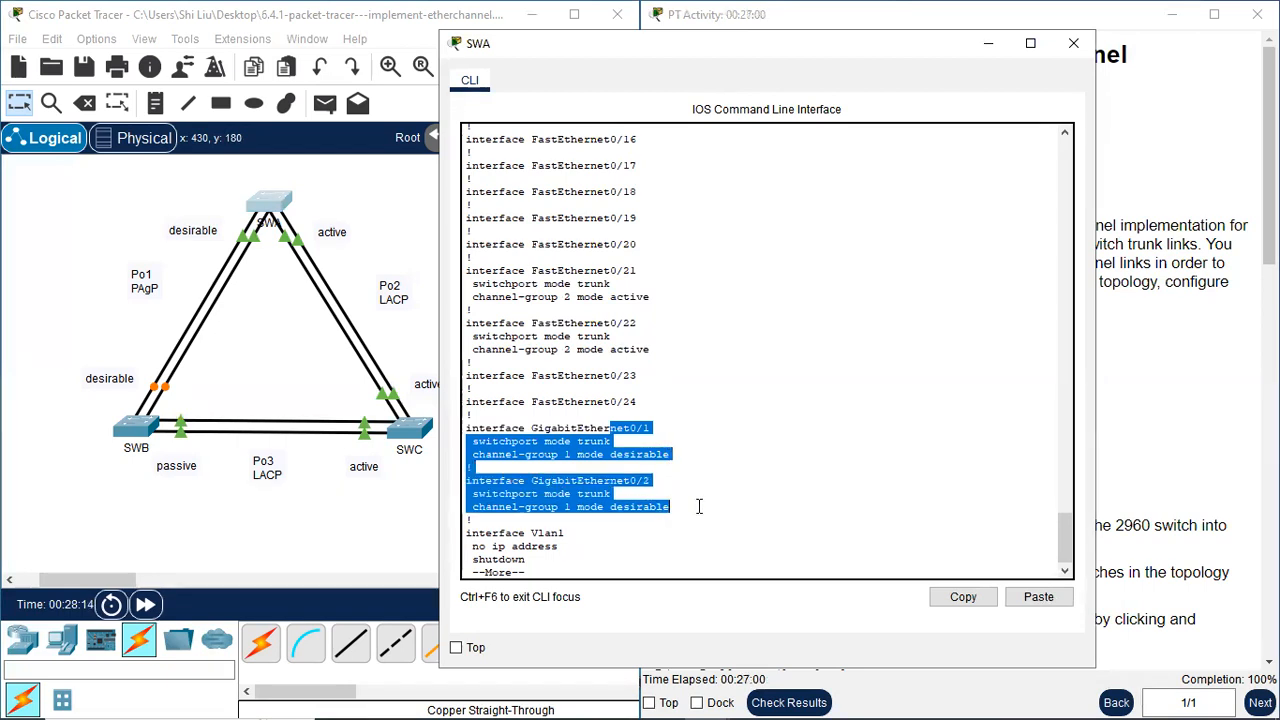
pyautogui.click(560, 569)
pyautogui.press('space')
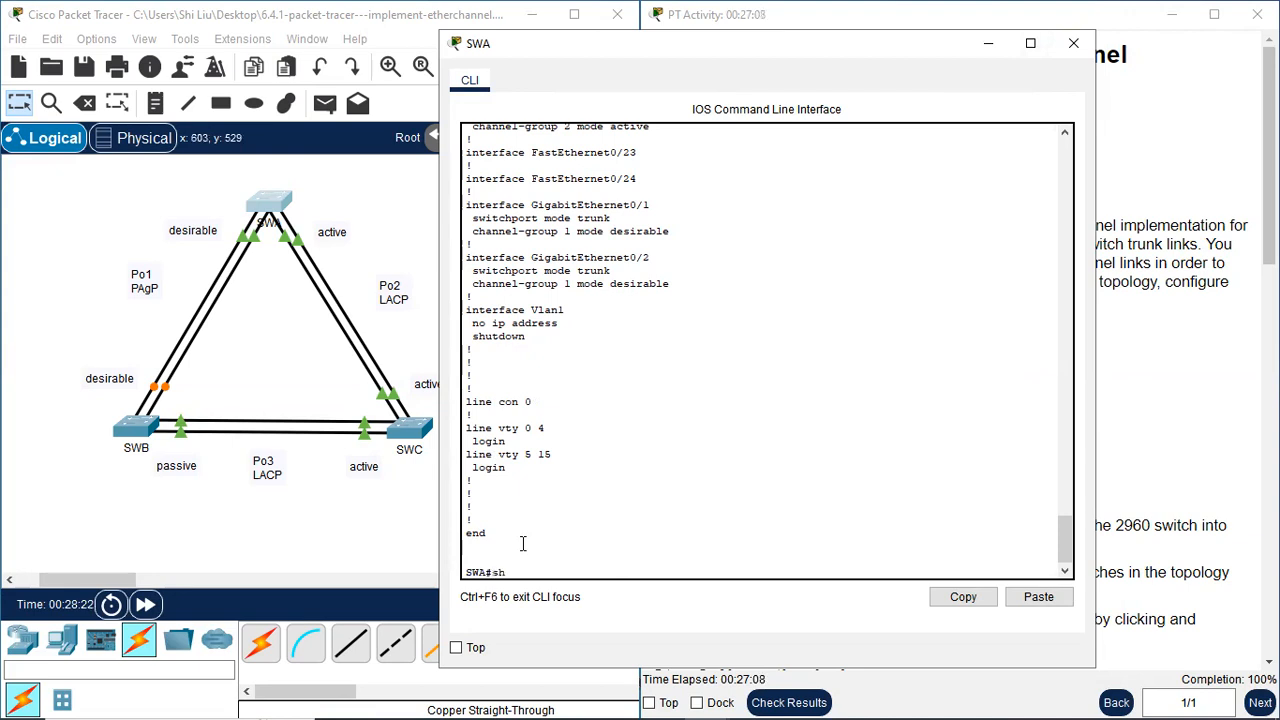
# Run sh etherchannel summary on SWA, examine its port-channel entries, and close SWA's command line
pyautogui.write('nnel summary')
pyautogui.press('Return')
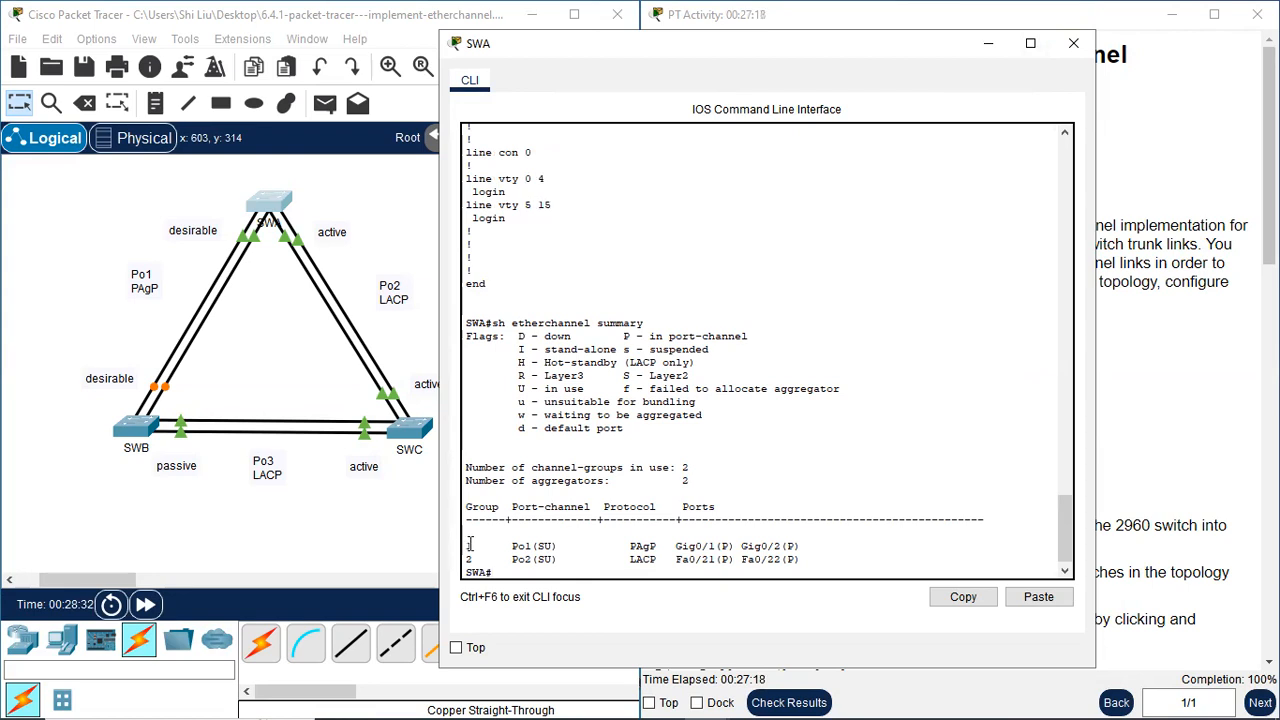
pyautogui.moveTo(467, 543); pyautogui.dragTo(601, 561)
pyautogui.click(647, 553)
pyautogui.click(1070, 53)
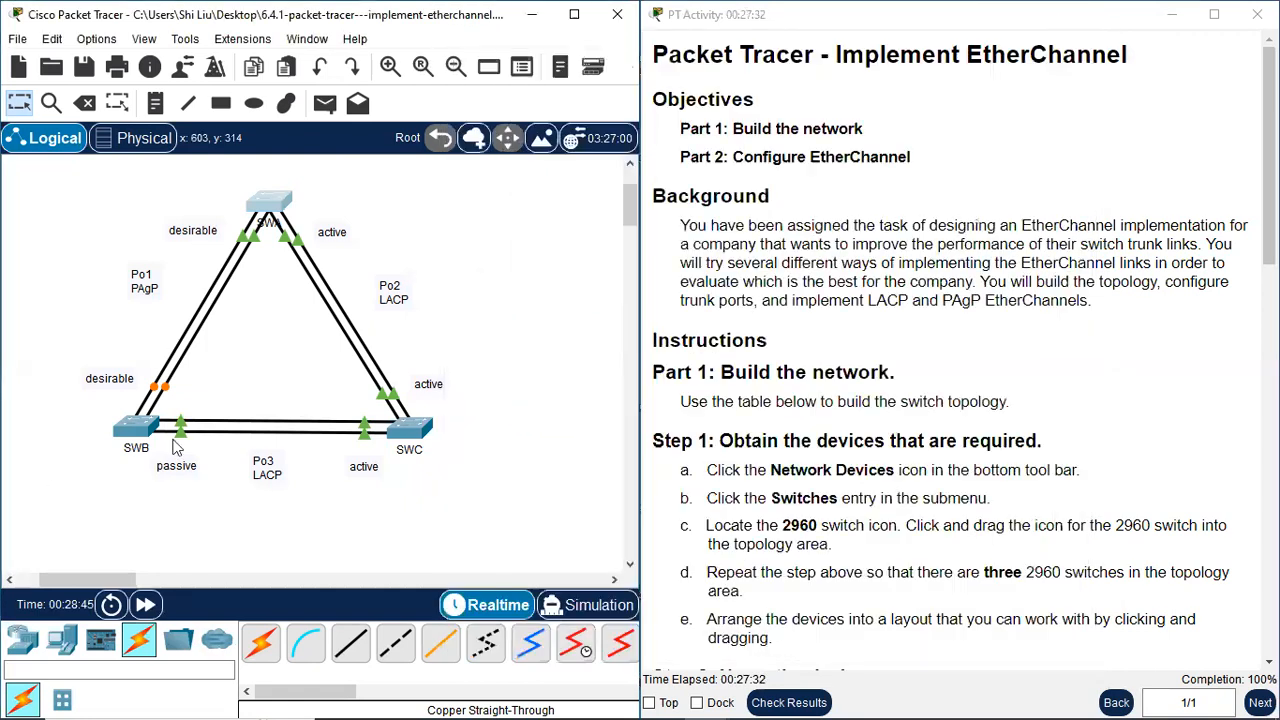
# Open SWB's command line, exit configuration mode with end, and display the running configuration with sh run
pyautogui.click(133, 432)
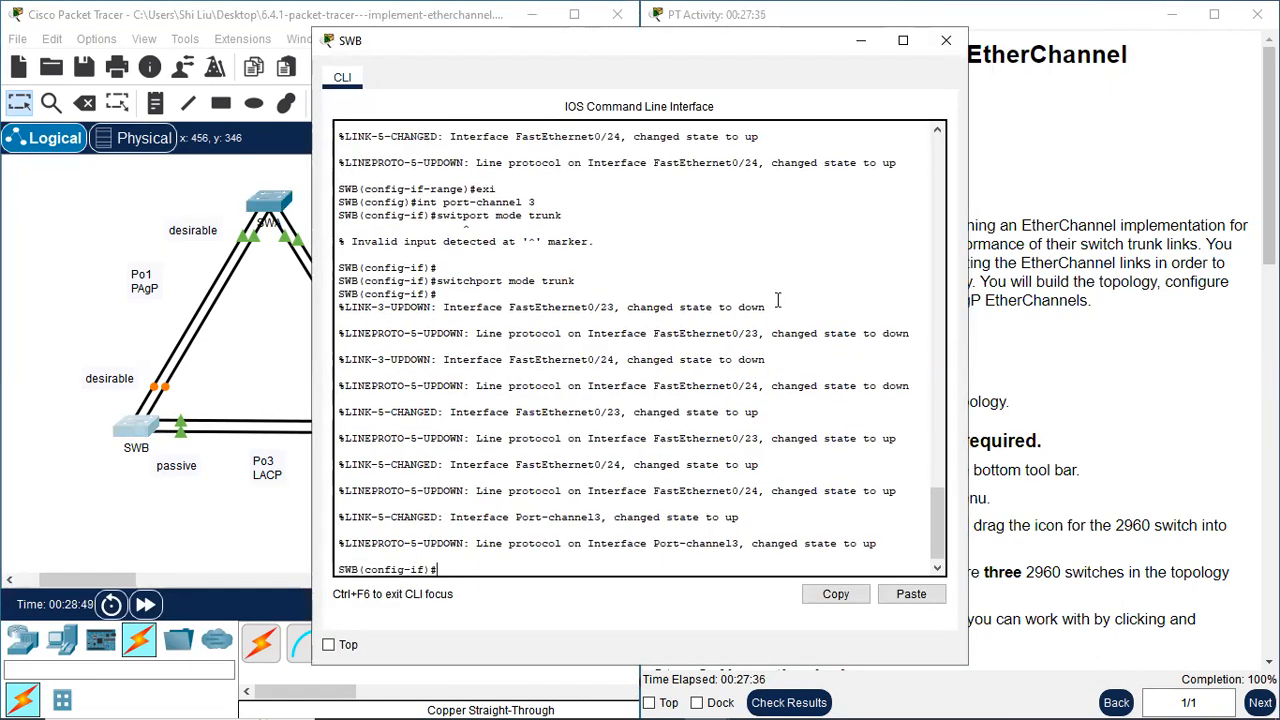
pyautogui.write('end')
pyautogui.press('Return')
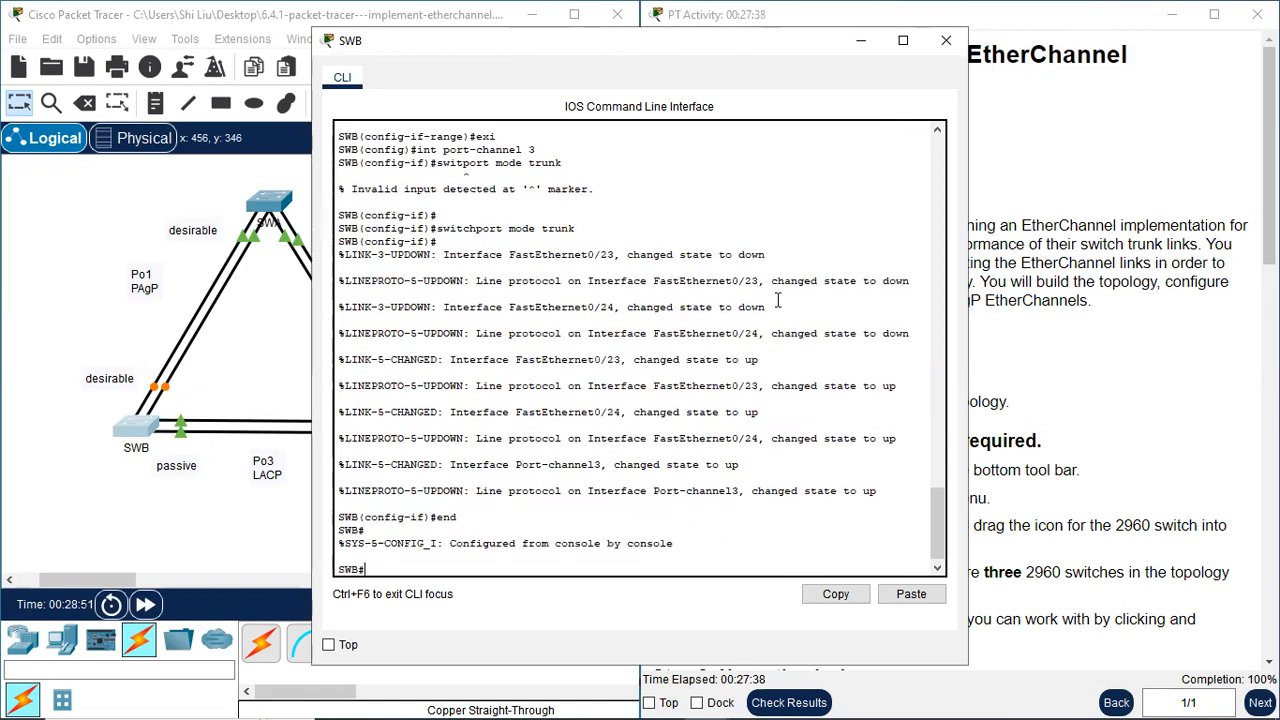
pyautogui.write('sh run')
pyautogui.press('Return')
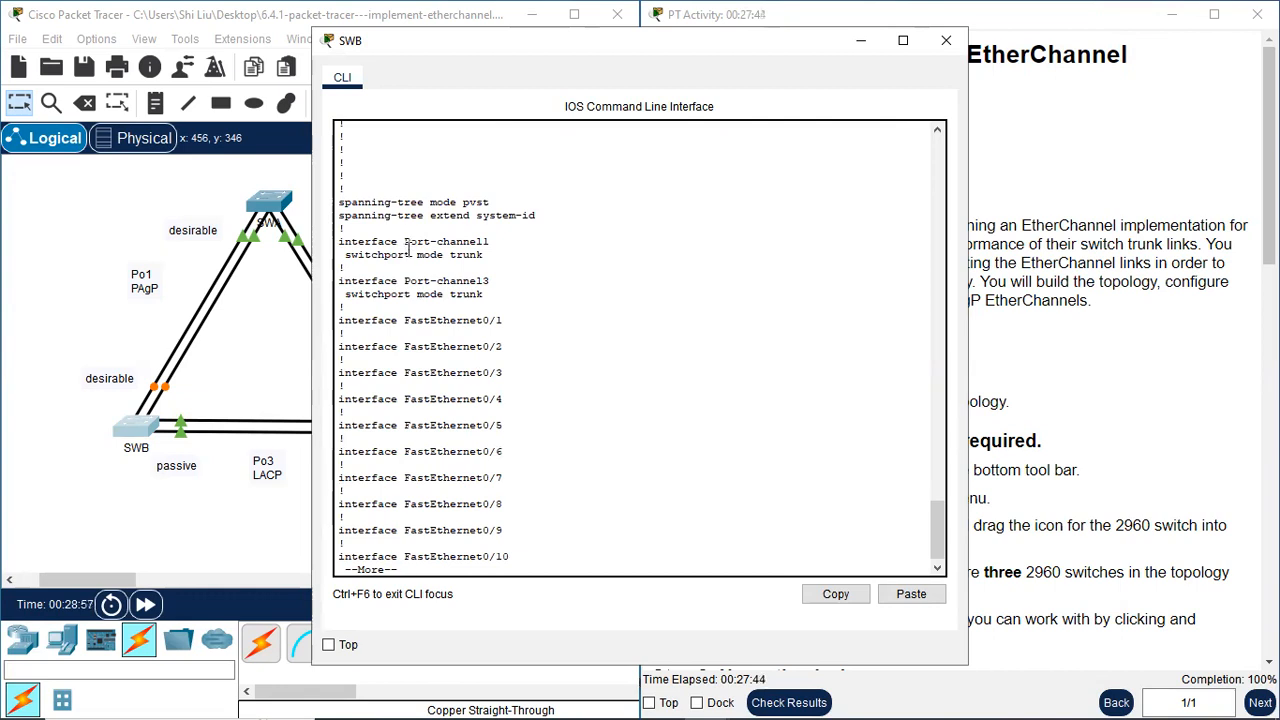
# Page through SWB's running configuration, examining the port-channel trunk settings and the channel-group lines on its f0/23-24 and g0/1-2 ports
pyautogui.moveTo(416, 243); pyautogui.dragTo(496, 289)
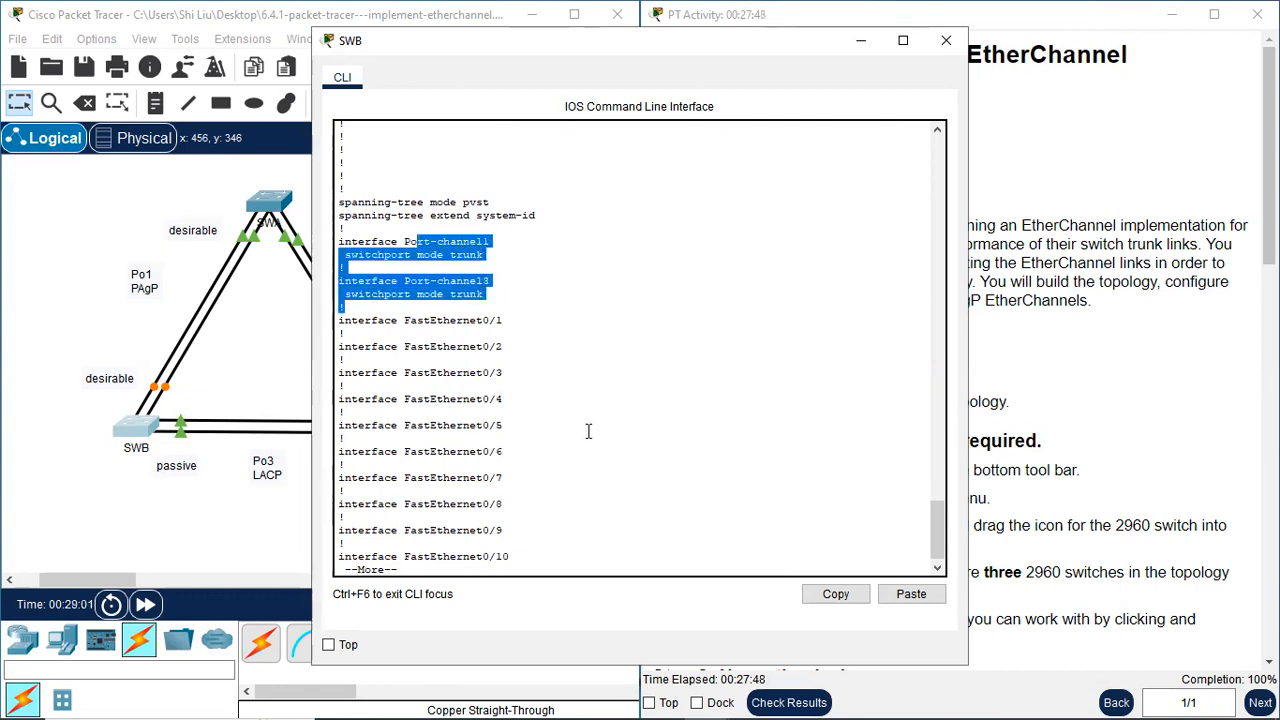
pyautogui.click(594, 531)
pyautogui.press('space')
pyautogui.press('space')
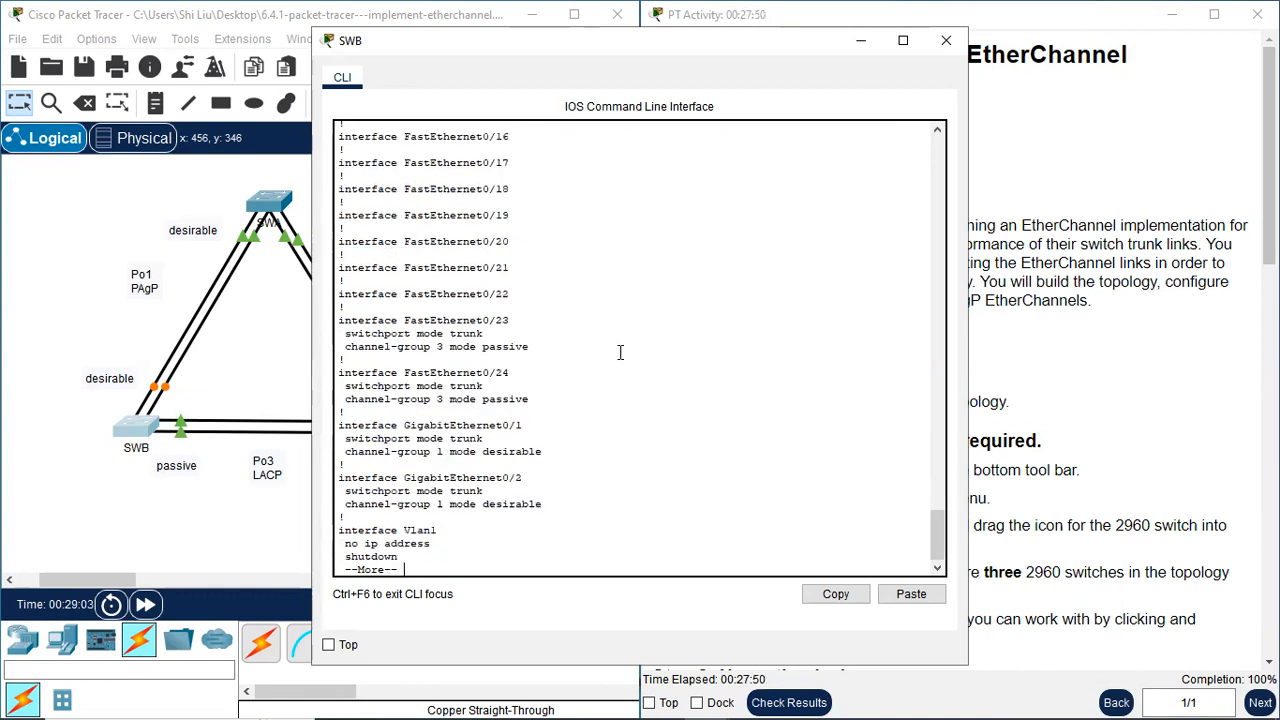
pyautogui.moveTo(450, 320); pyautogui.dragTo(551, 397)
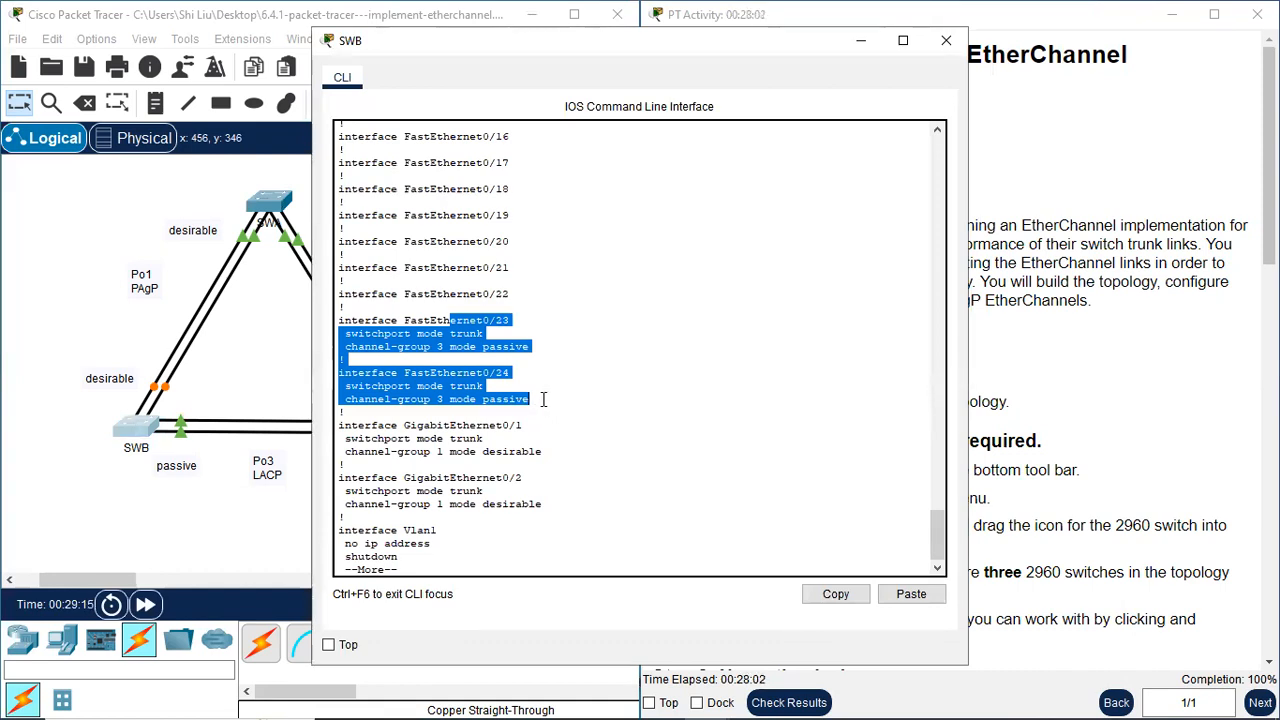
pyautogui.moveTo(543, 399); pyautogui.dragTo(552, 513)
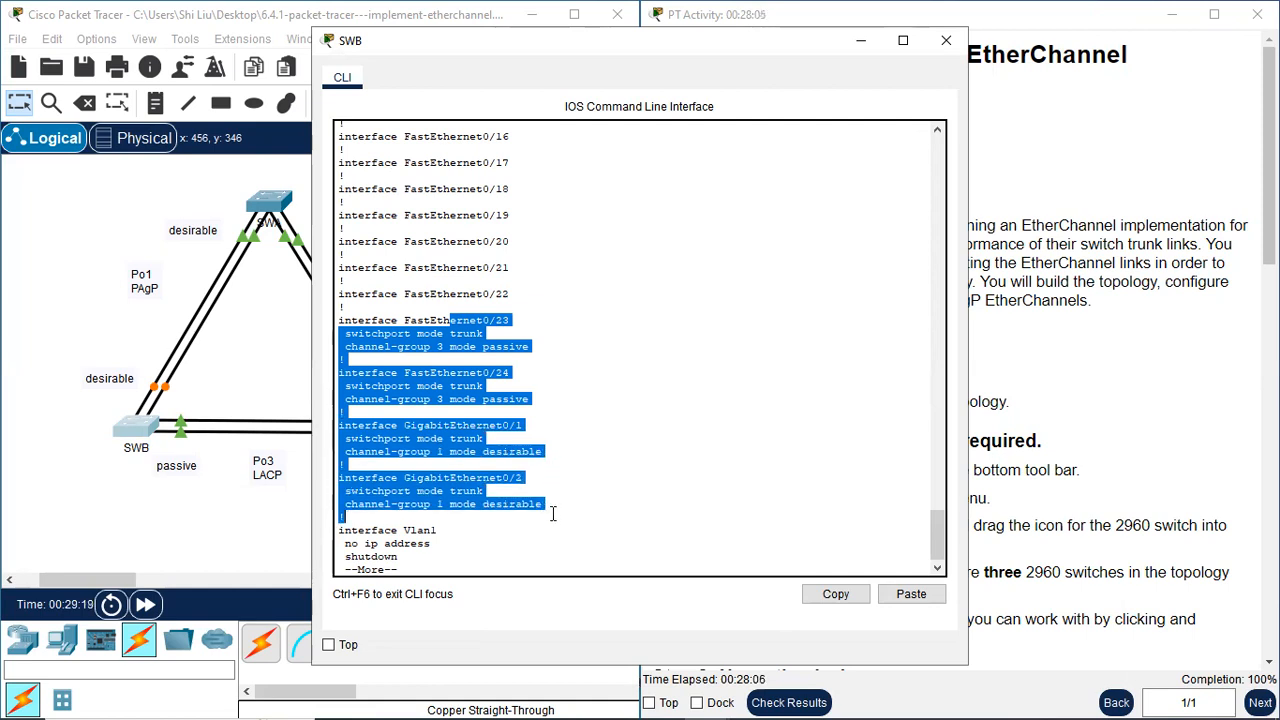
pyautogui.click(498, 566)
pyautogui.press('space')
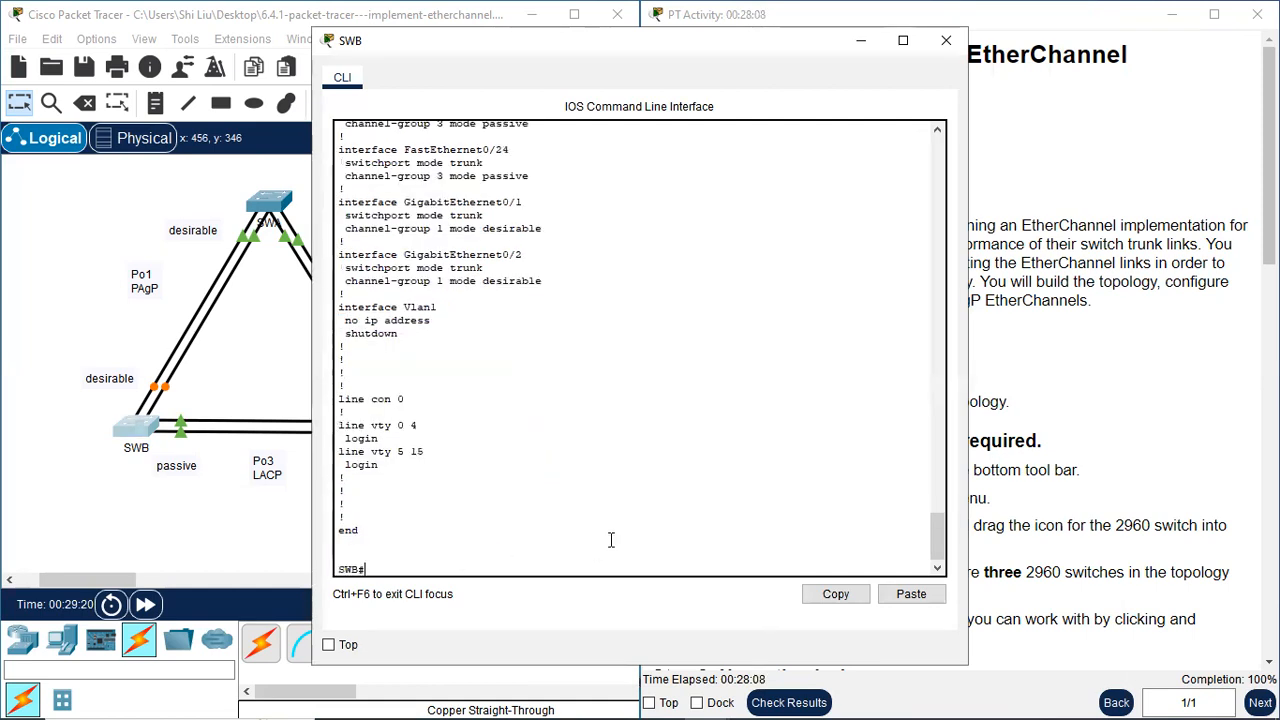
# Run sh etherchannel summary on SWB, examine its port-channel entries, and close SWB's command line
pyautogui.write('sh e')
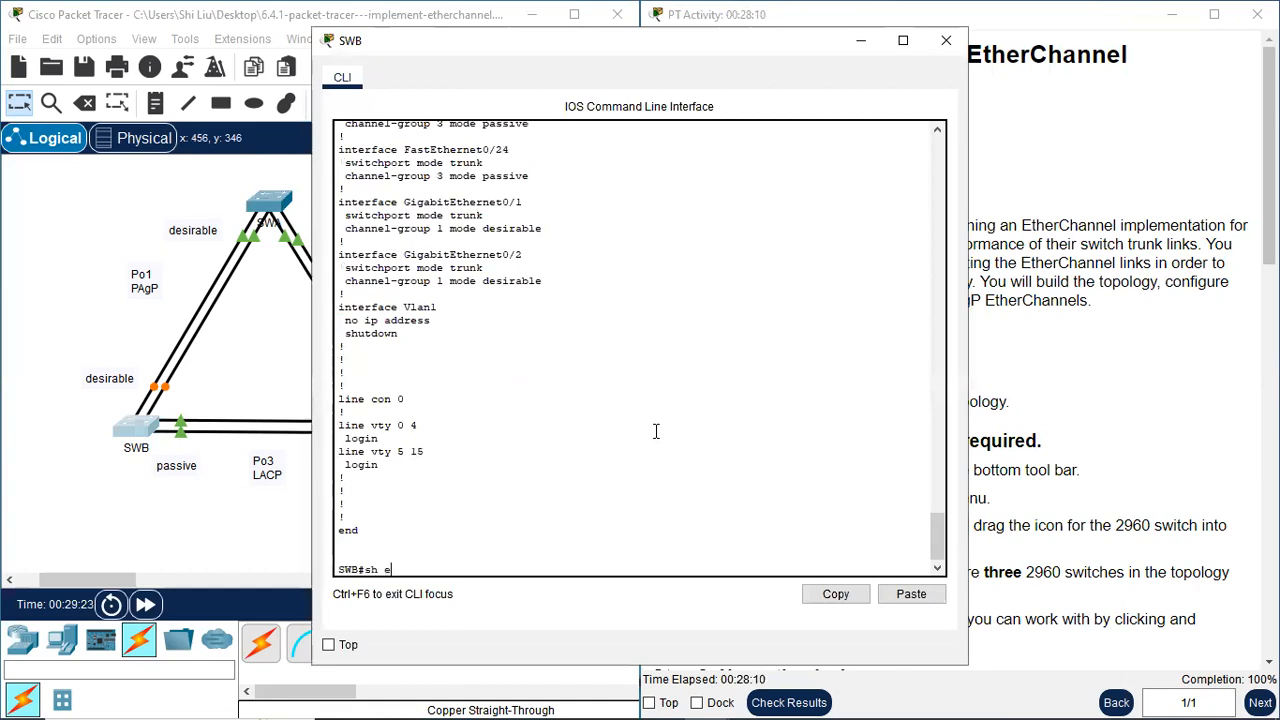
pyautogui.write('therchannel su')
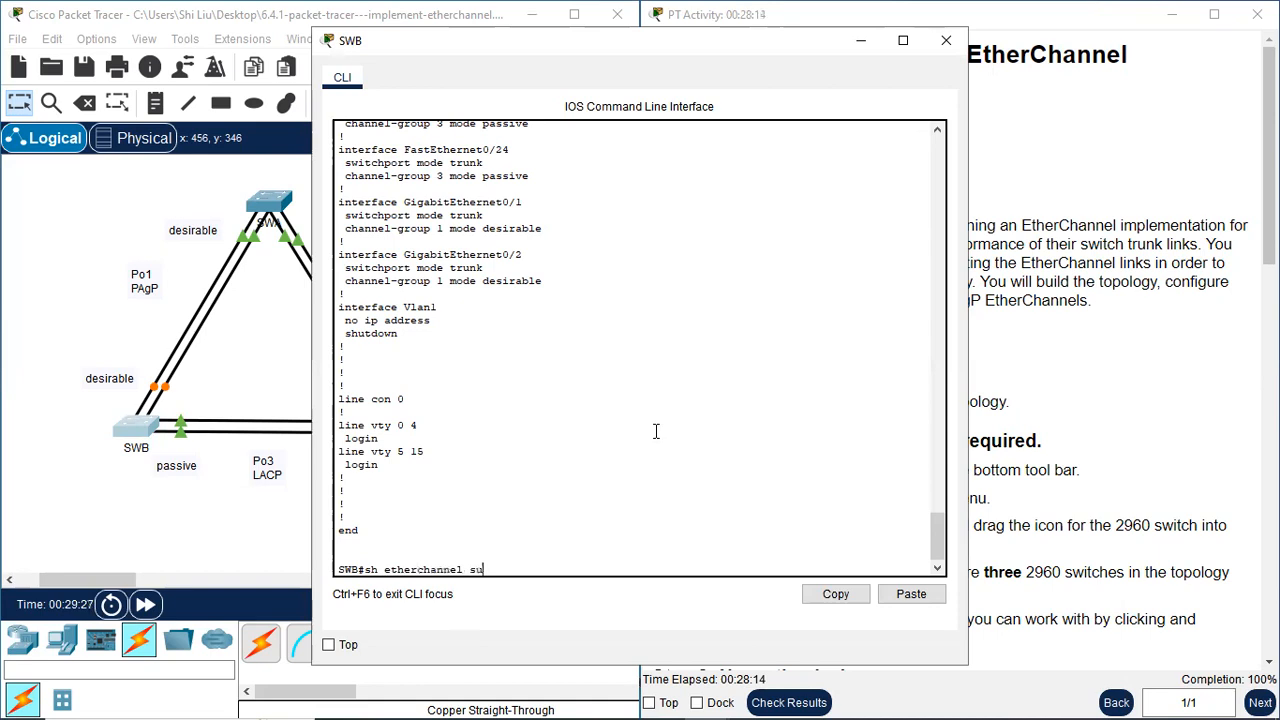
pyautogui.write('mmary')
pyautogui.press('Return')
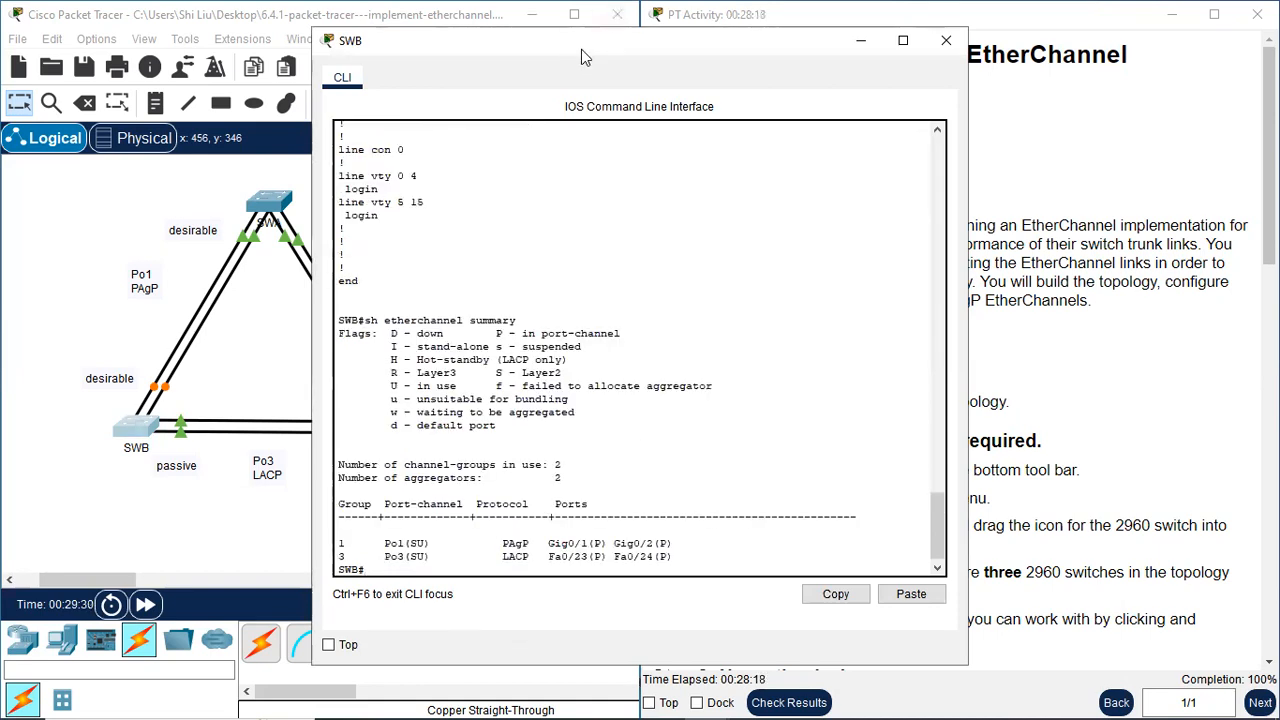
pyautogui.moveTo(581, 49); pyautogui.dragTo(654, 41)
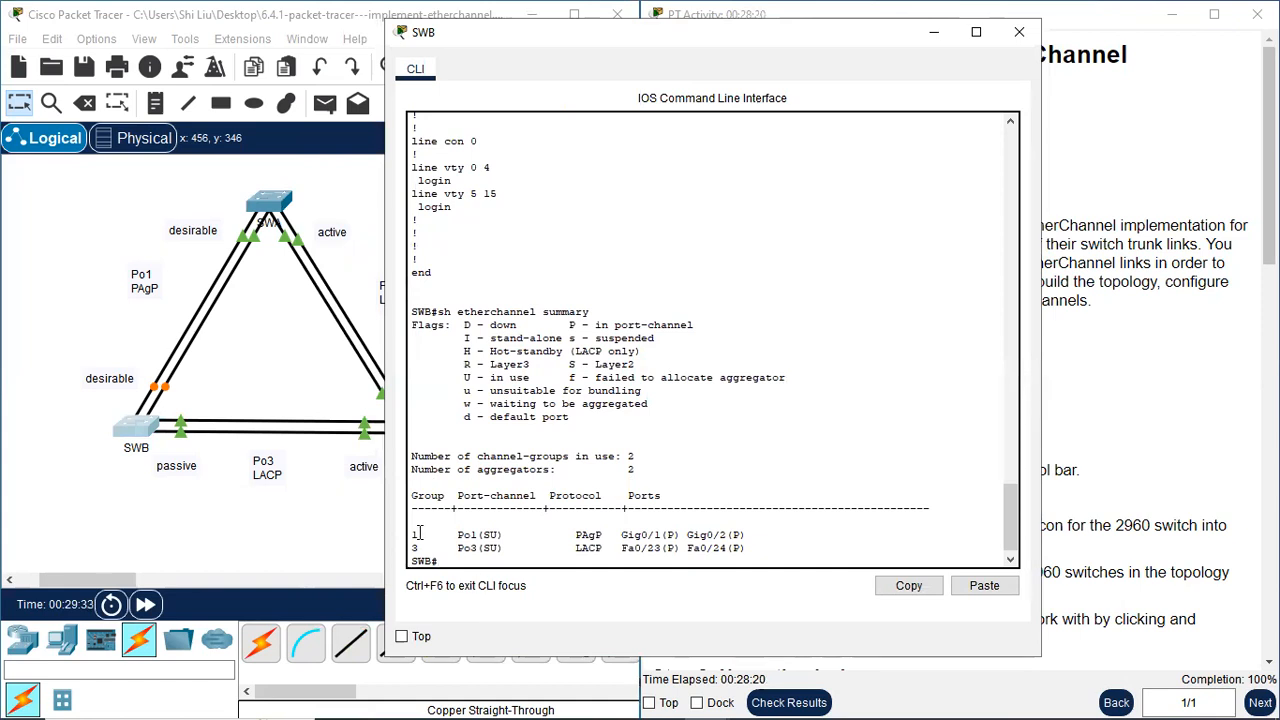
pyautogui.moveTo(412, 536); pyautogui.dragTo(759, 565)
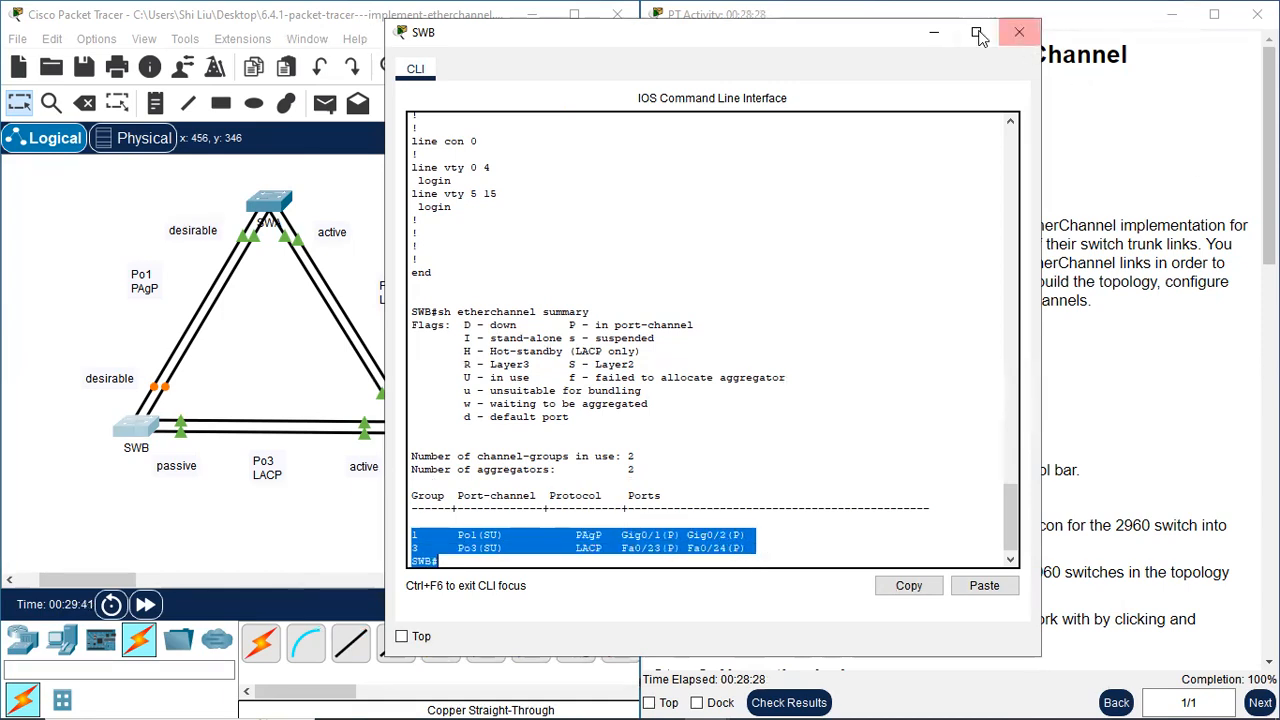
pyautogui.click(1019, 32)
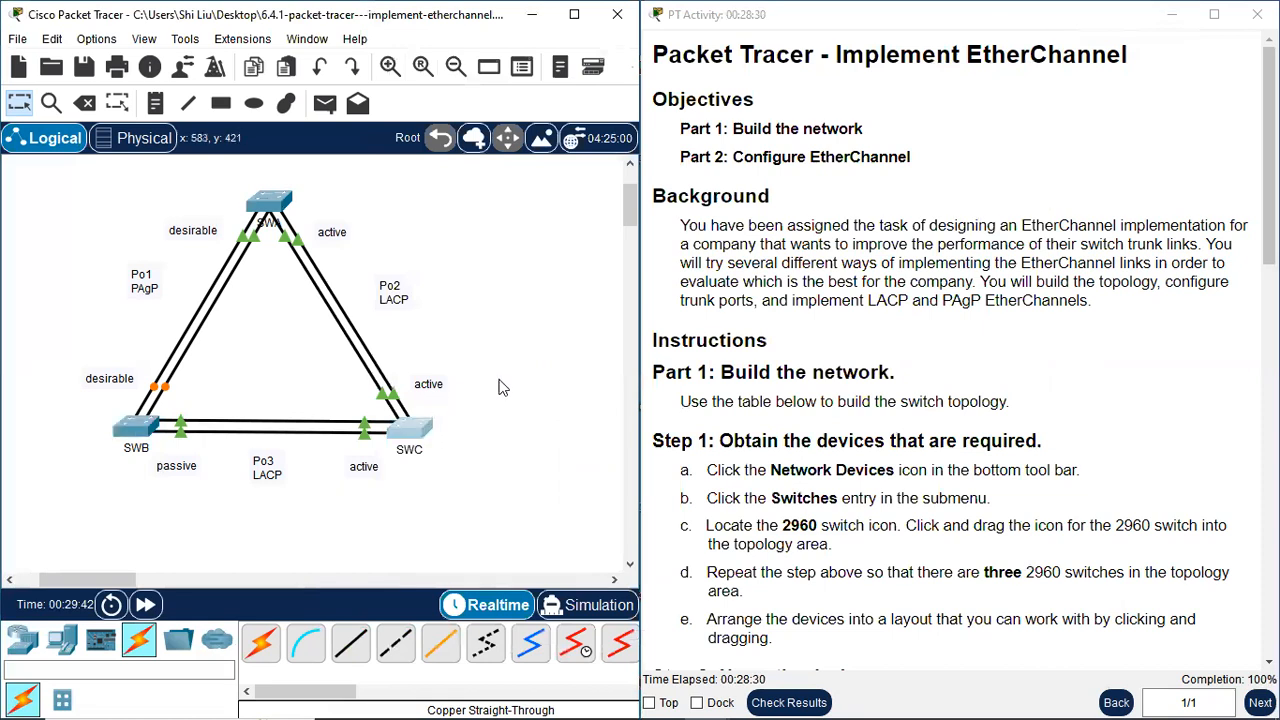
# Open SWC's command line, exit configuration mode with end, and display the running configuration with sh run
pyautogui.click(410, 428)
pyautogui.moveTo(548, 57); pyautogui.dragTo(672, 45)
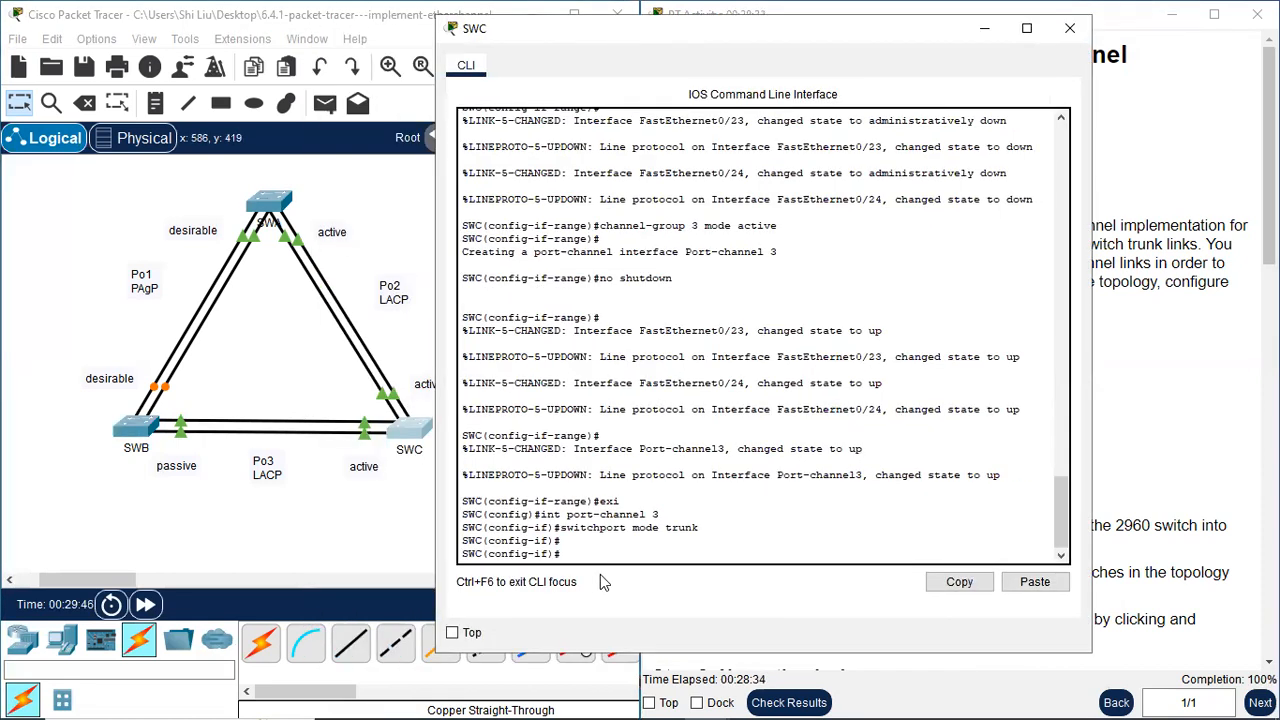
pyautogui.press('Return')
pyautogui.write('end')
pyautogui.press('Return')
pyautogui.write('sh run')
pyautogui.press('Return')
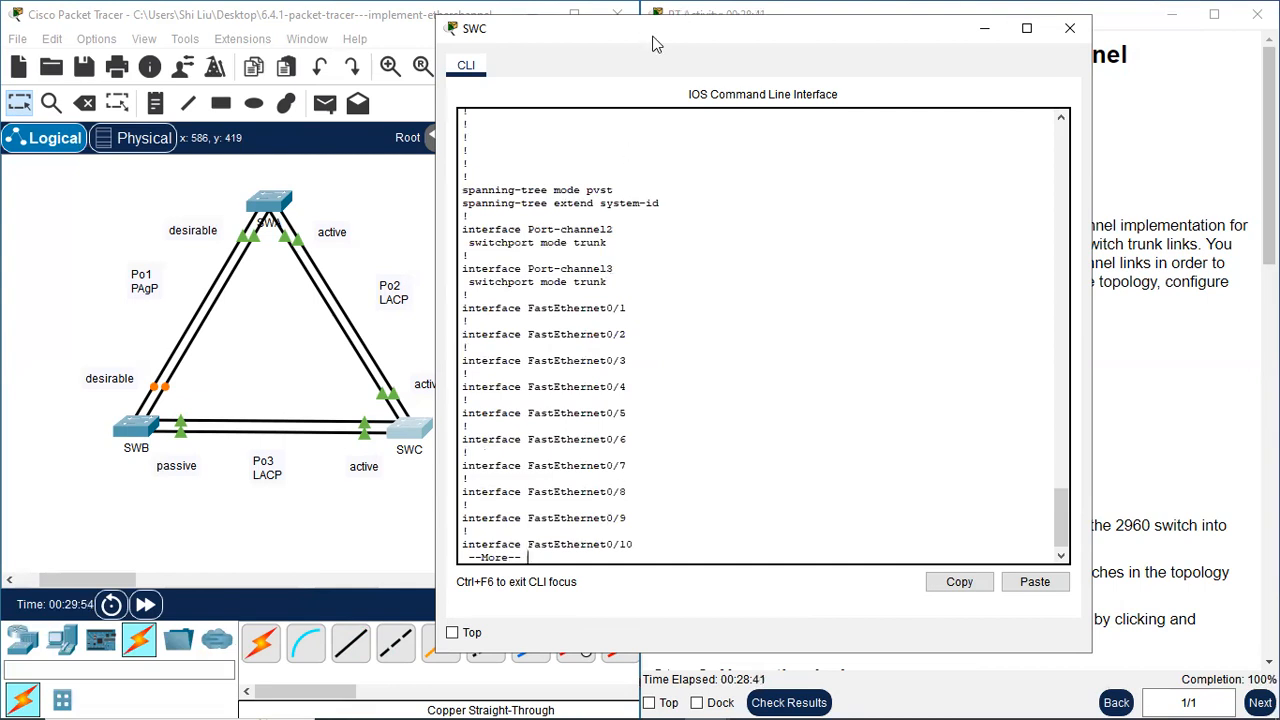
# Page through SWC's running configuration, examining the port-channel trunk settings and the channel-group lines on its f0/21-24 ports
pyautogui.moveTo(655, 44); pyautogui.dragTo(740, 37)
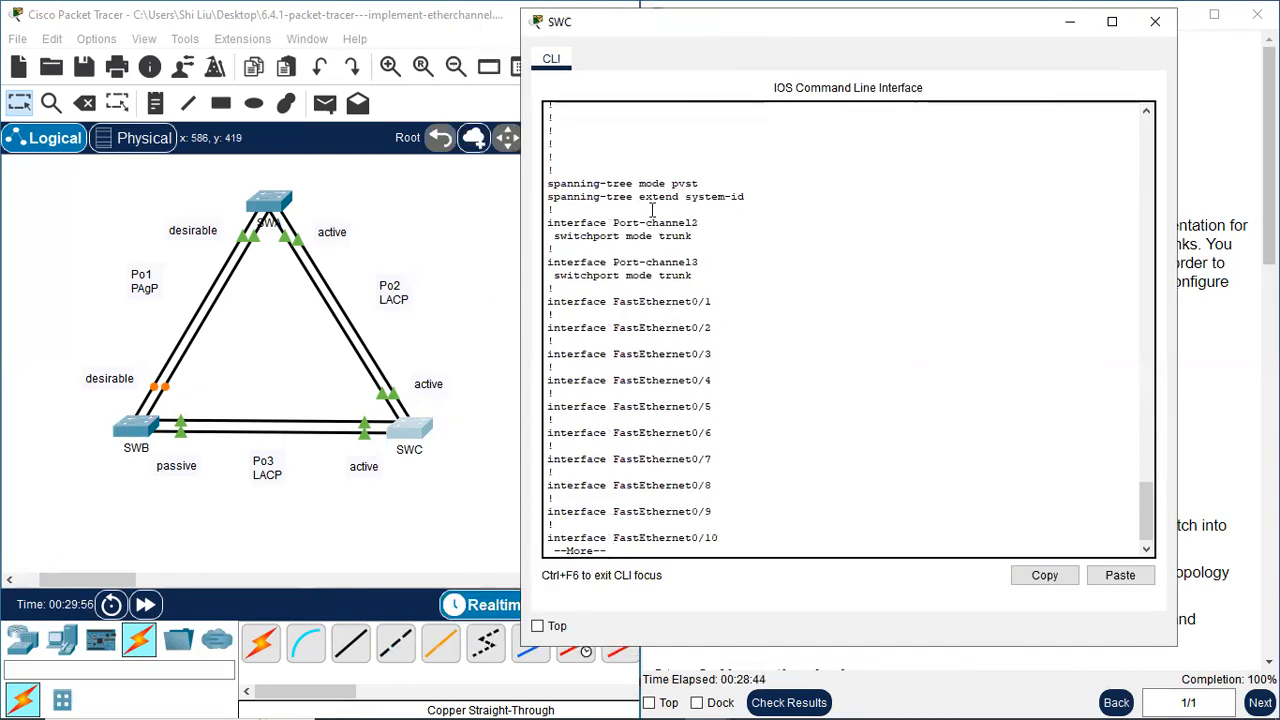
pyautogui.moveTo(634, 222); pyautogui.dragTo(712, 270)
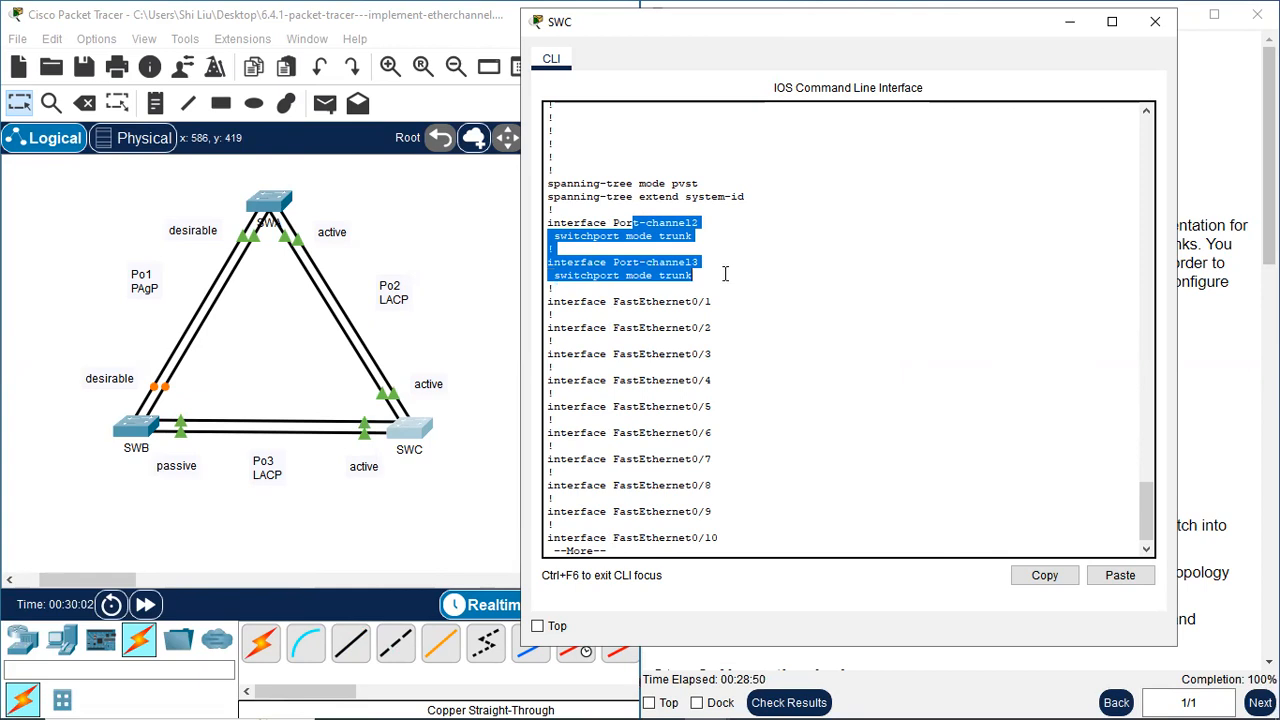
pyautogui.moveTo(683, 541); pyautogui.dragTo(686, 550)
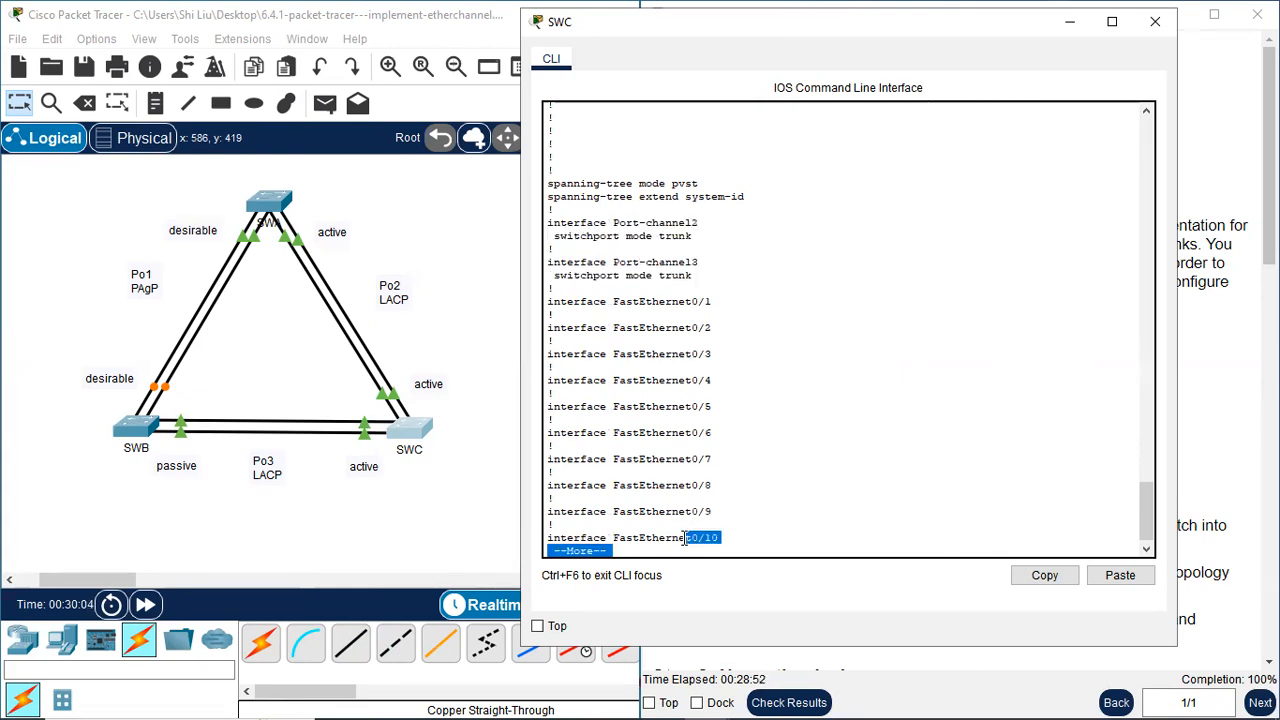
pyautogui.press('Return')
pyautogui.press('space')
pyautogui.press('space')
pyautogui.moveTo(672, 236); pyautogui.dragTo(751, 432)
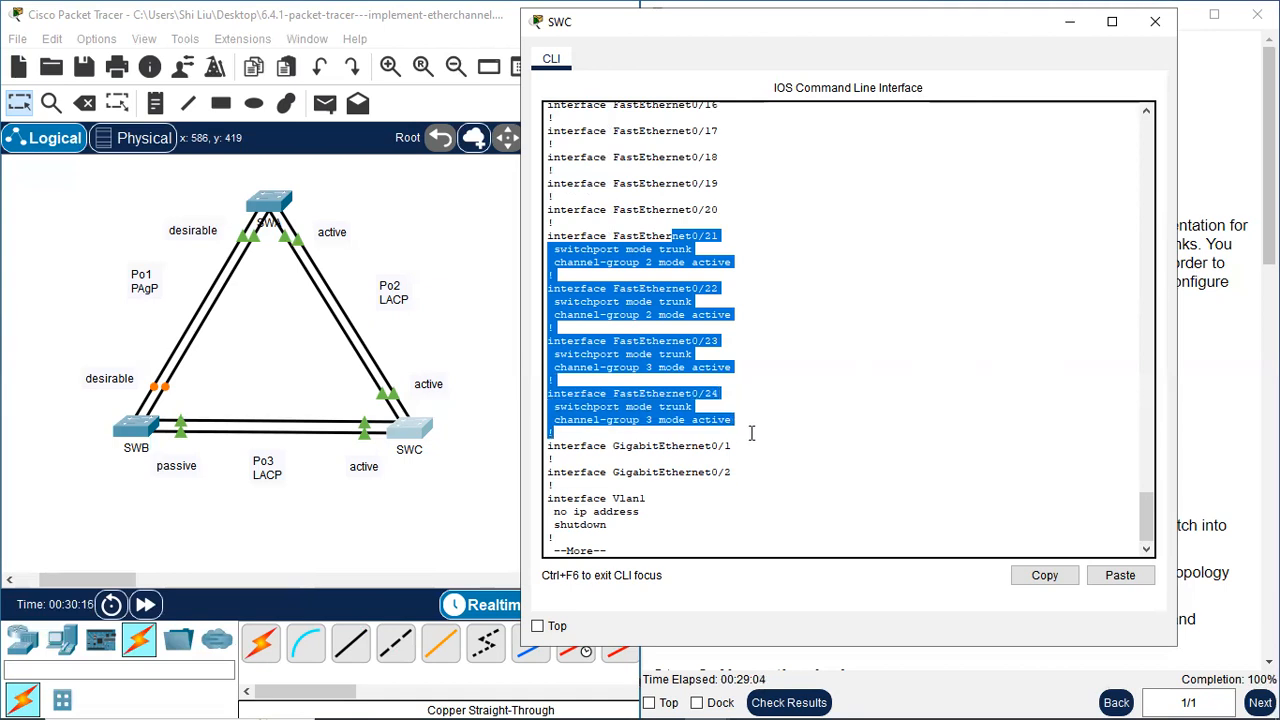
pyautogui.click(820, 457)
pyautogui.press('space')
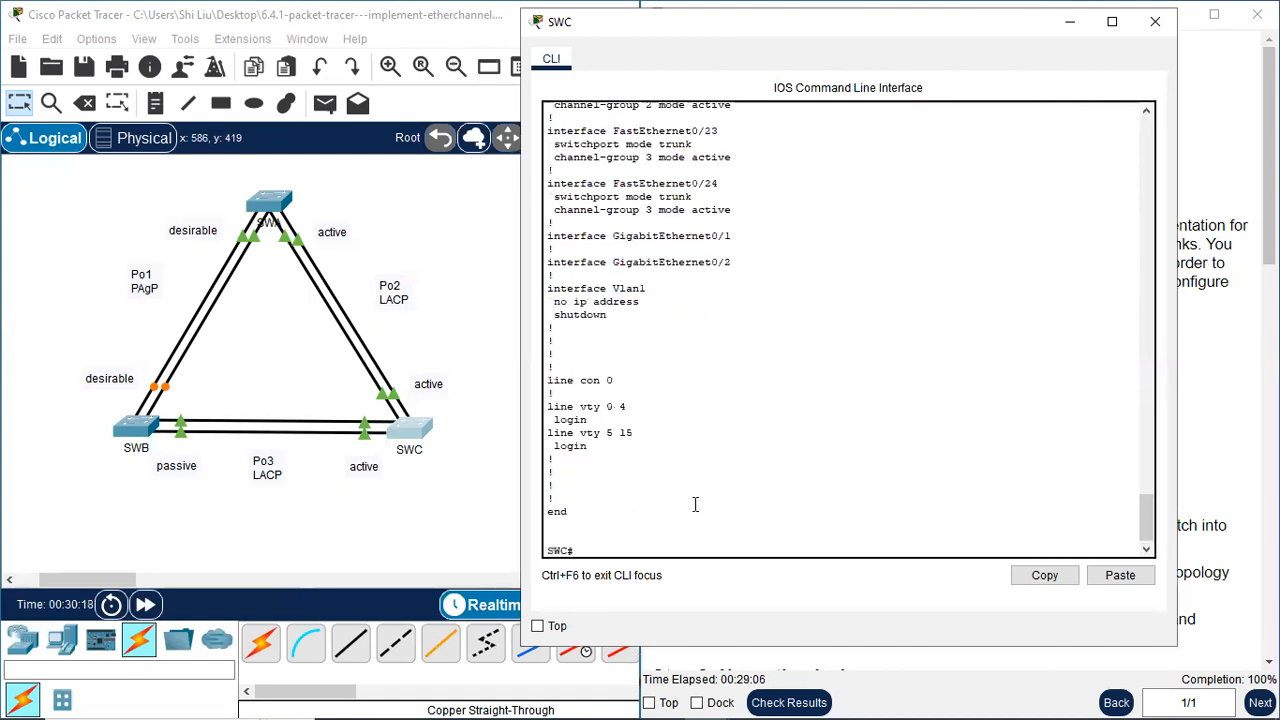
# Run sh etherchannel summary on SWC, examine its port-channel entries, and close SWC's command line
pyautogui.write('sh etherch')
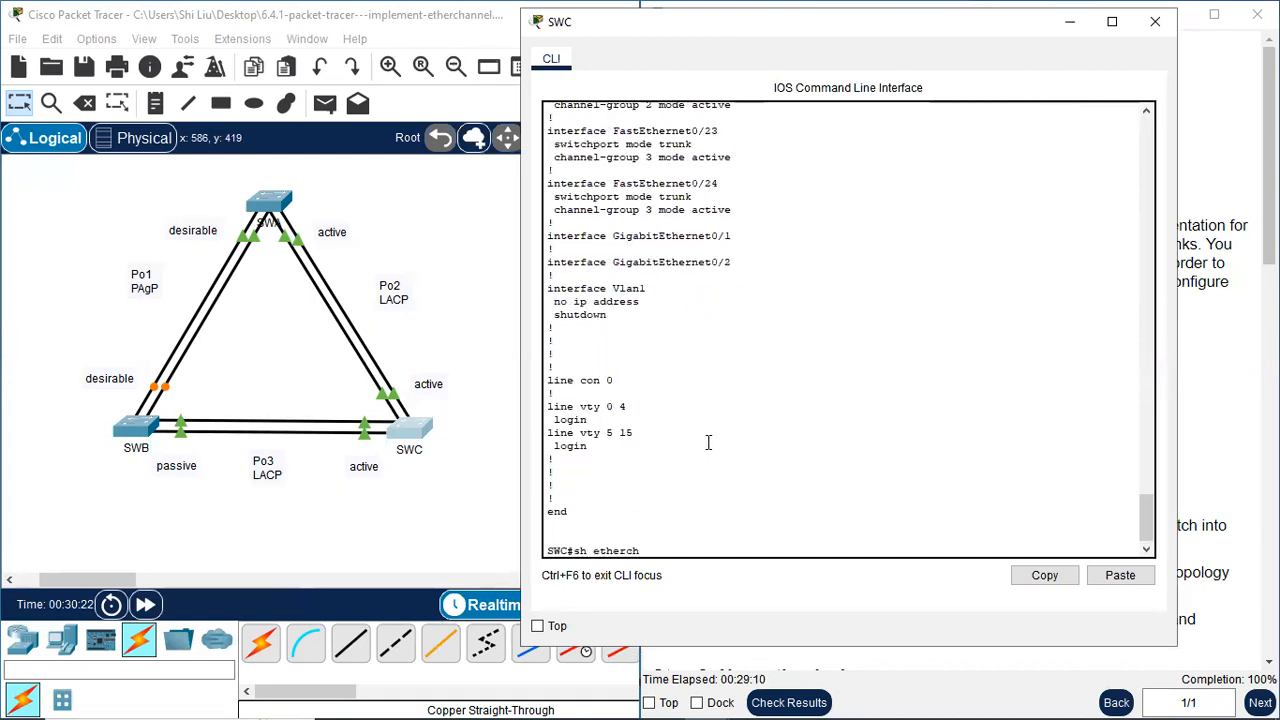
pyautogui.write('annel summary')
pyautogui.press('Return')
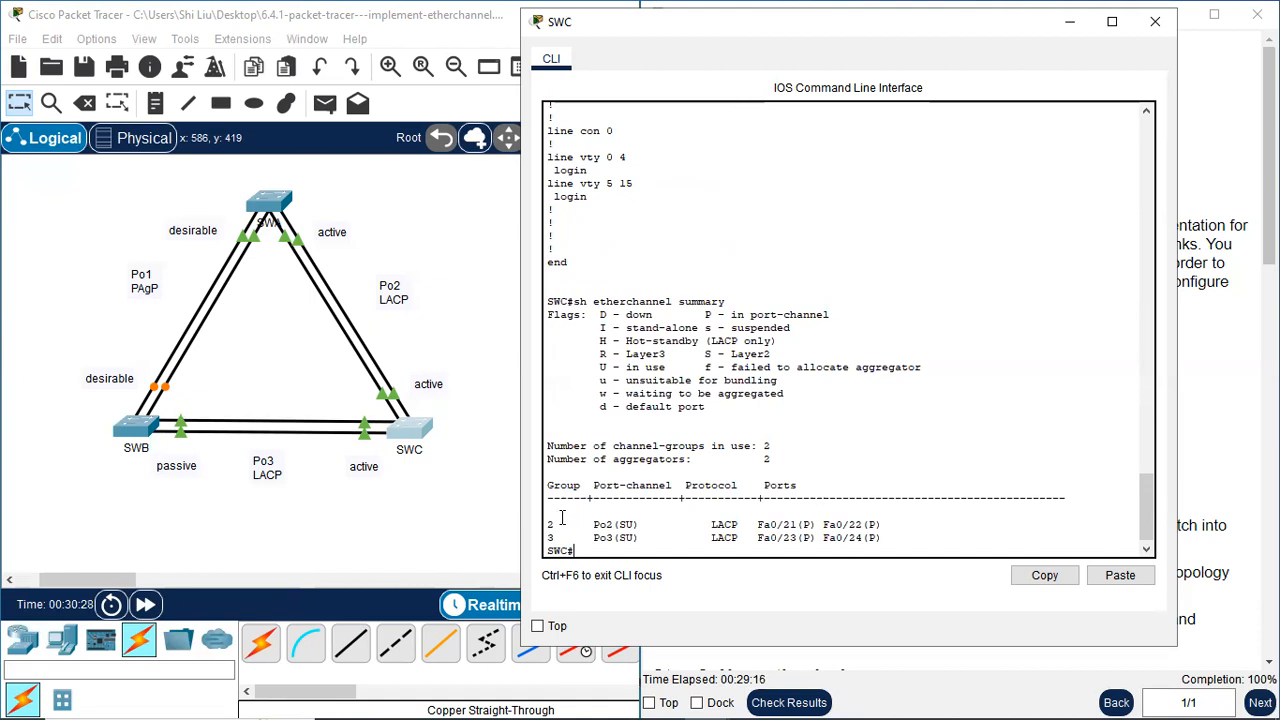
pyautogui.moveTo(550, 524); pyautogui.dragTo(676, 537)
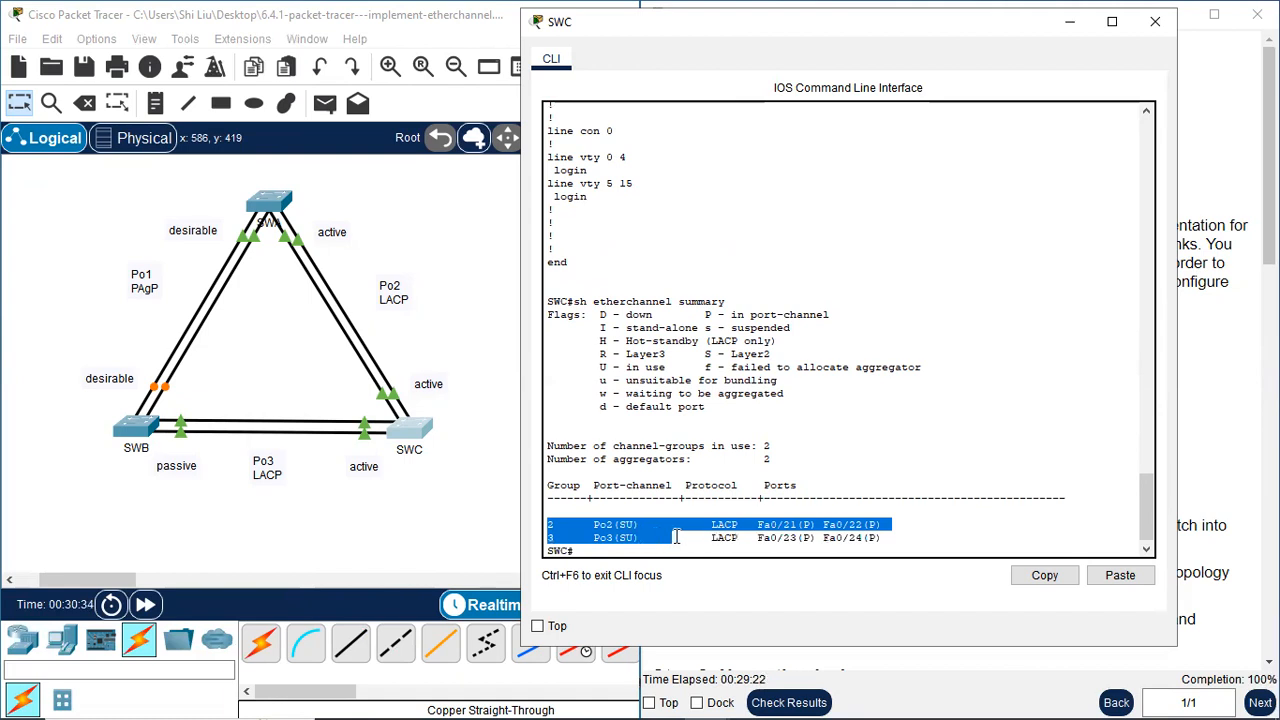
pyautogui.click(904, 536)
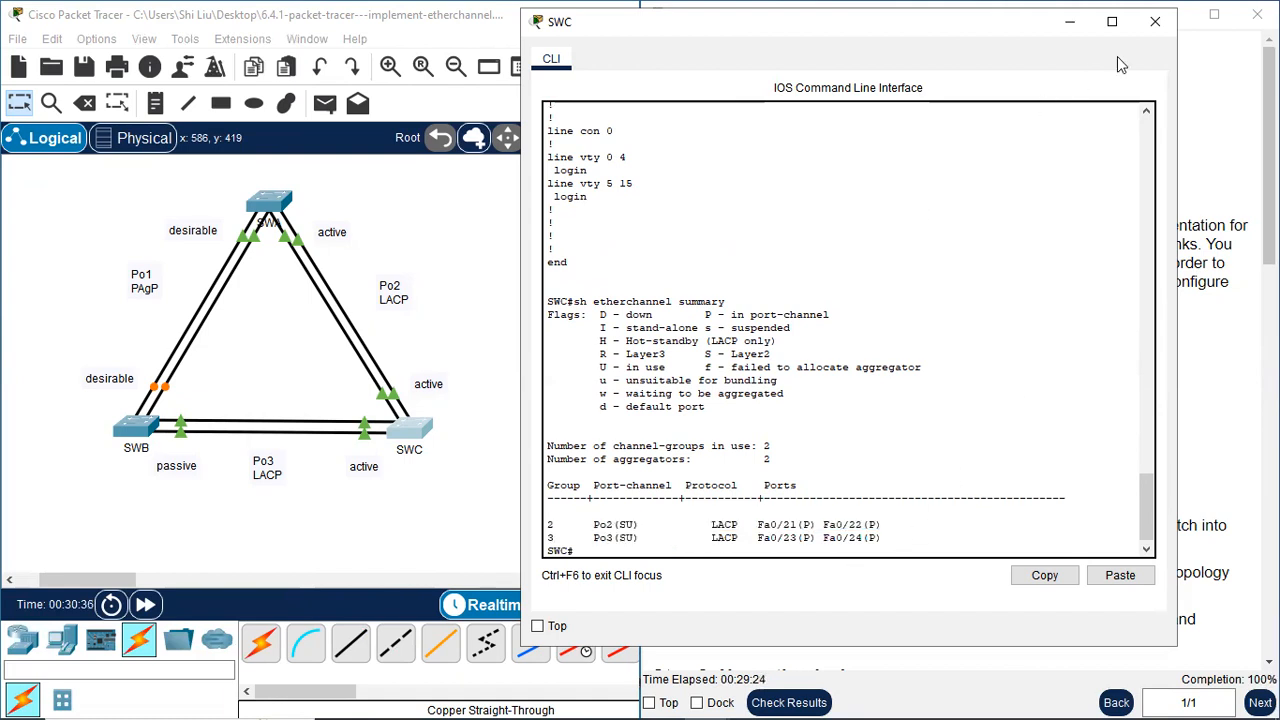
pyautogui.click(1155, 21)
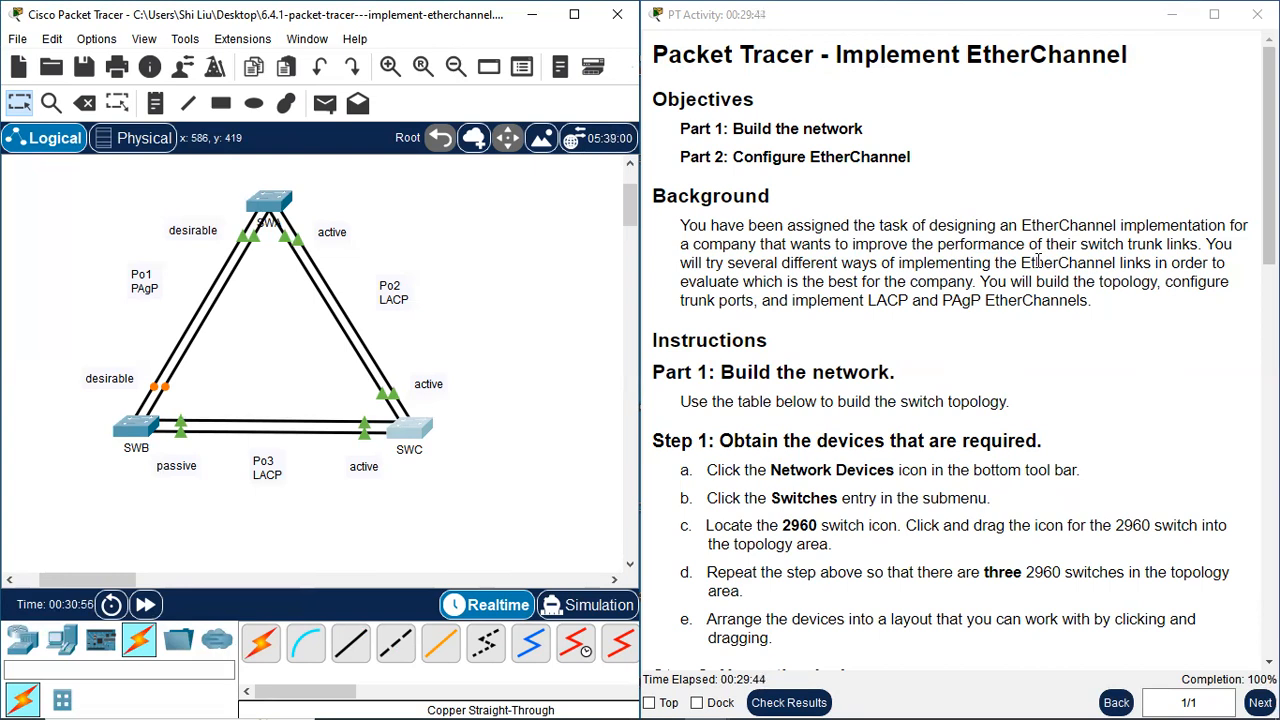
# Check the results of the EtherChannel activity
pyautogui.click(765, 700)
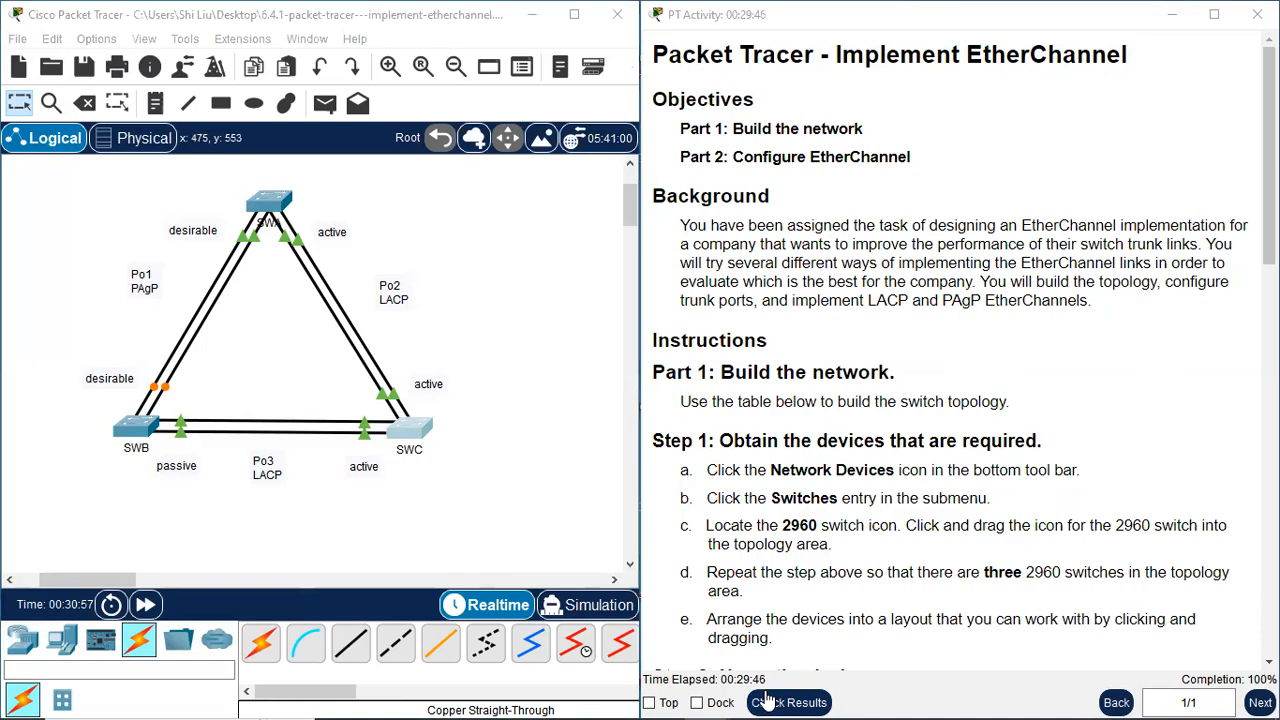